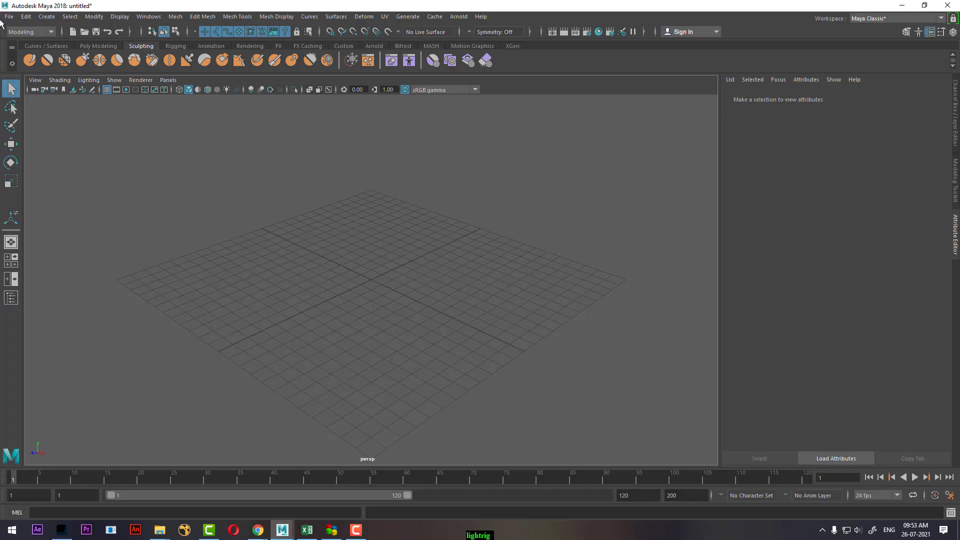
# - Open The_Kings_Treasure.mb from the lit class_6 folder without saving the untitled scene, dismissing the mental ray notice and the Render View
pyautogui.click(9, 17)
pyautogui.click(30, 43)
pyautogui.write('E:\\Shavikant Batches\\MWF\\2_MAYA 9.30 TO 10.30 MWF\\4lighting\\lit class_6')
pyautogui.press('Return')
pyautogui.doubleClick(253, 174)
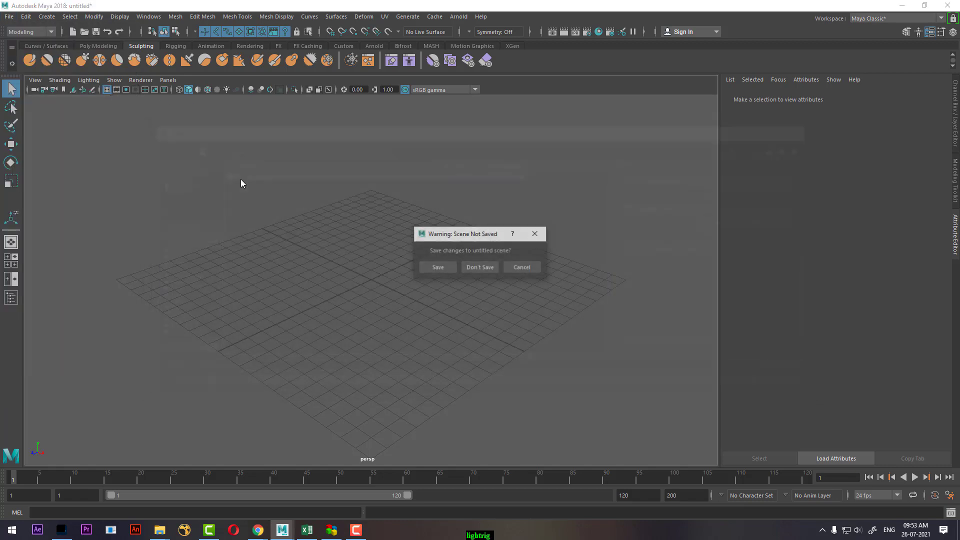
pyautogui.click(475, 270)
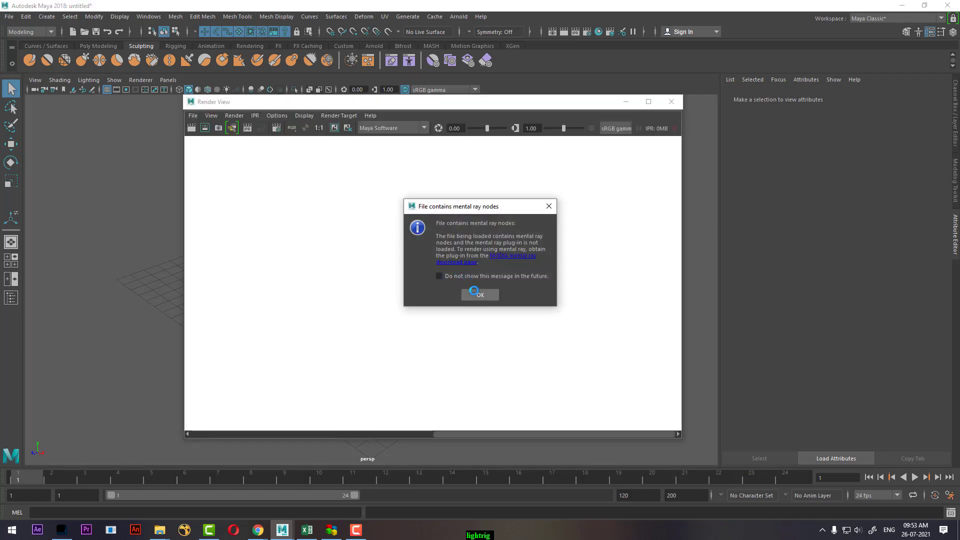
pyautogui.click(473, 290)
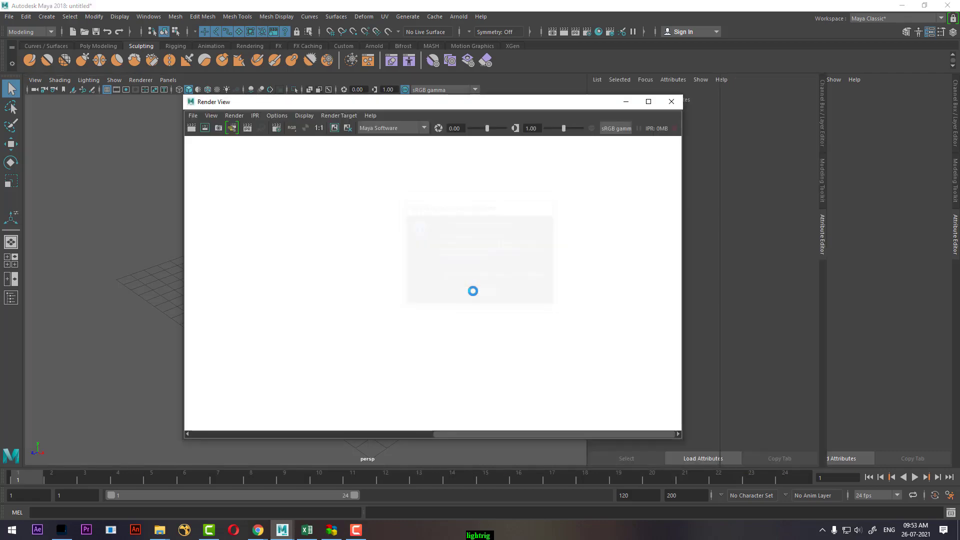
pyautogui.click(671, 102)
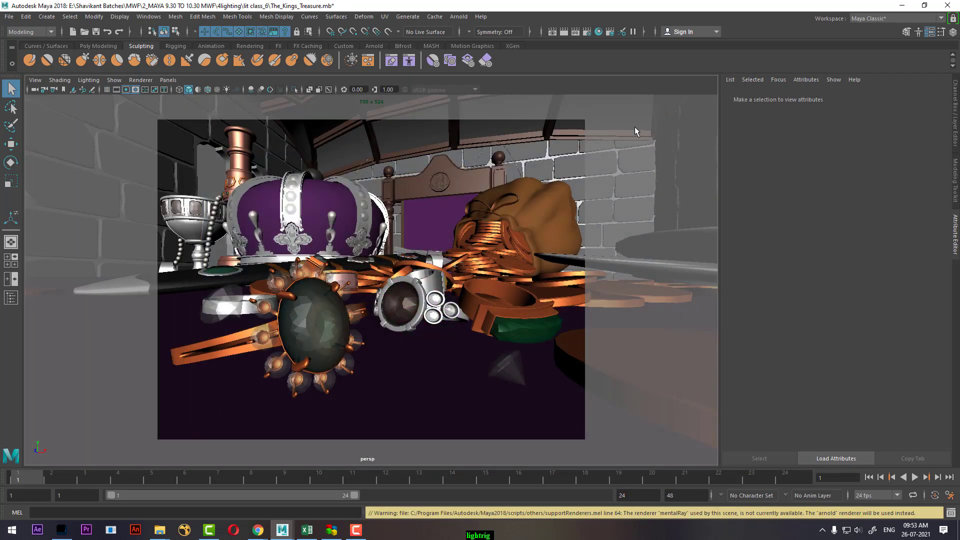
# - Isolate the Room mesh by hiding every unselected object, and view its walls and windows from above
pyautogui.press('space')
pyautogui.keyDown('alt'); pyautogui.moveTo(477, 320); pyautogui.dragTo(431, 325); pyautogui.keyUp('alt')
pyautogui.scroll(-10, 450, 271)
pyautogui.click(458, 324)
pyautogui.scroll(5, 450, 340)
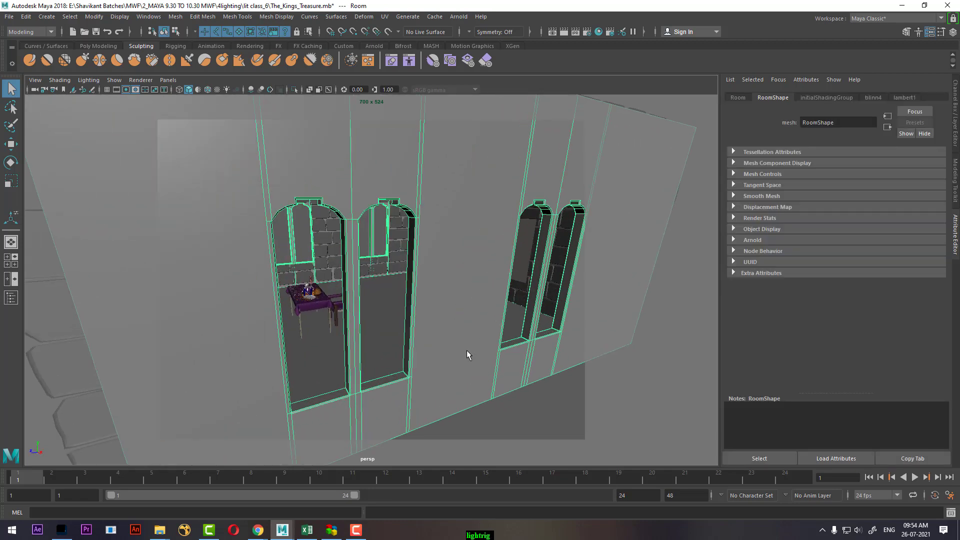
pyautogui.hotkey('alt', 'h')
pyautogui.keyDown('alt'); pyautogui.moveTo(457, 279); pyautogui.dragTo(311, 386); pyautogui.keyUp('alt')
pyautogui.keyDown('alt'); pyautogui.moveTo(311, 386); pyautogui.dragTo(443, 299, button='middle'); pyautogui.keyUp('alt')
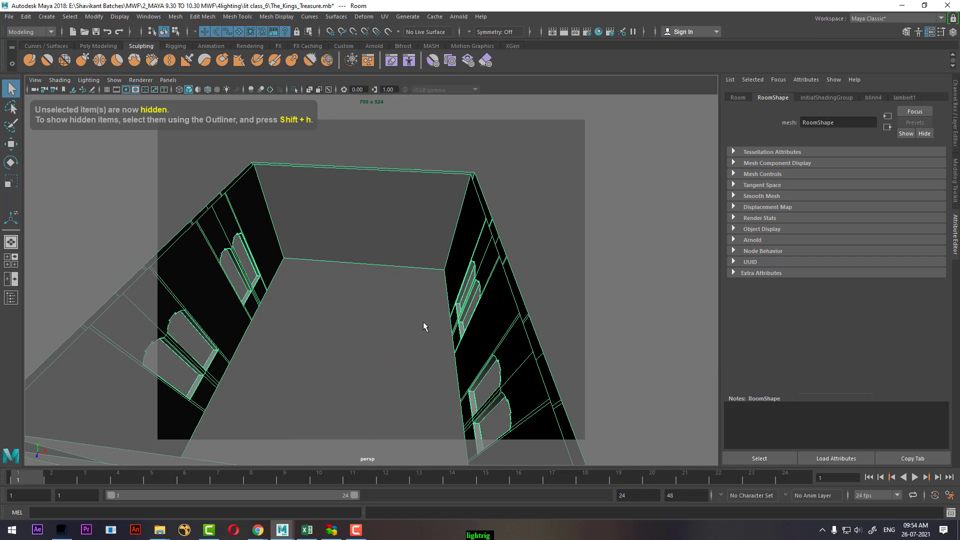
pyautogui.keyDown('alt'); pyautogui.moveTo(443, 300); pyautogui.dragTo(345, 259, button='right'); pyautogui.keyUp('alt')
# - Turn off the gate mask and the resolution gate in the perspective view
pyautogui.click(135, 90)
pyautogui.keyDown('alt'); pyautogui.moveTo(295, 320); pyautogui.dragTo(340, 297); pyautogui.keyUp('alt')
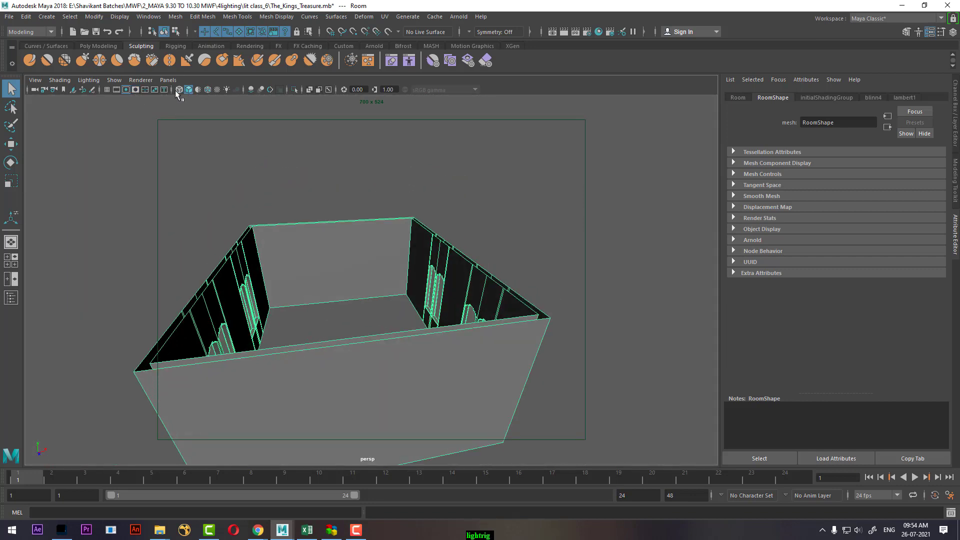
pyautogui.click(144, 89)
pyautogui.click(145, 90)
pyautogui.click(135, 90)
pyautogui.click(126, 89)
# - Deselect the Room mesh and show the objects that were last hidden
pyautogui.keyDown('alt'); pyautogui.moveTo(375, 280); pyautogui.dragTo(266, 234, button='right'); pyautogui.keyUp('alt')
pyautogui.keyDown('alt'); pyautogui.moveTo(500, 310); pyautogui.dragTo(360, 285); pyautogui.keyUp('alt')
pyautogui.keyDown('alt'); pyautogui.moveTo(360, 285); pyautogui.dragTo(493, 333, button='right'); pyautogui.keyUp('alt')
pyautogui.keyDown('alt'); pyautogui.moveTo(492, 332); pyautogui.dragTo(457, 320); pyautogui.keyUp('alt')
pyautogui.click(470, 168)
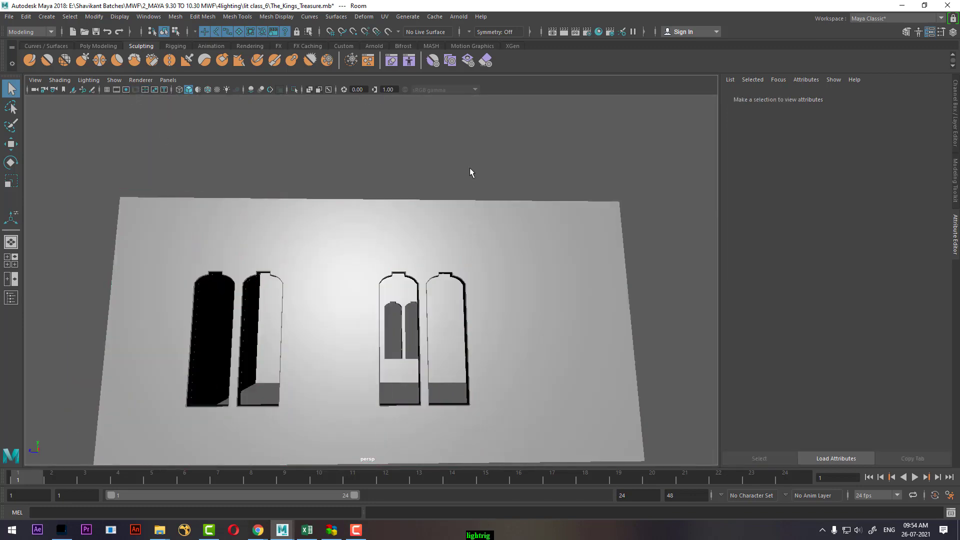
pyautogui.hotkey('ctrl', 'shift', 'h')
# - Hide the room shell that blocks the view of the brick walls and interior
pyautogui.keyDown('alt'); pyautogui.moveTo(382, 224); pyautogui.dragTo(390, 313); pyautogui.keyUp('alt')
pyautogui.click(398, 313)
pyautogui.hotkey('ctrl', 'h')
# - Examine how the brick walls are built by selecting individual bricks around the window openings
pyautogui.click(398, 295)
pyautogui.scroll(4, 399, 296)
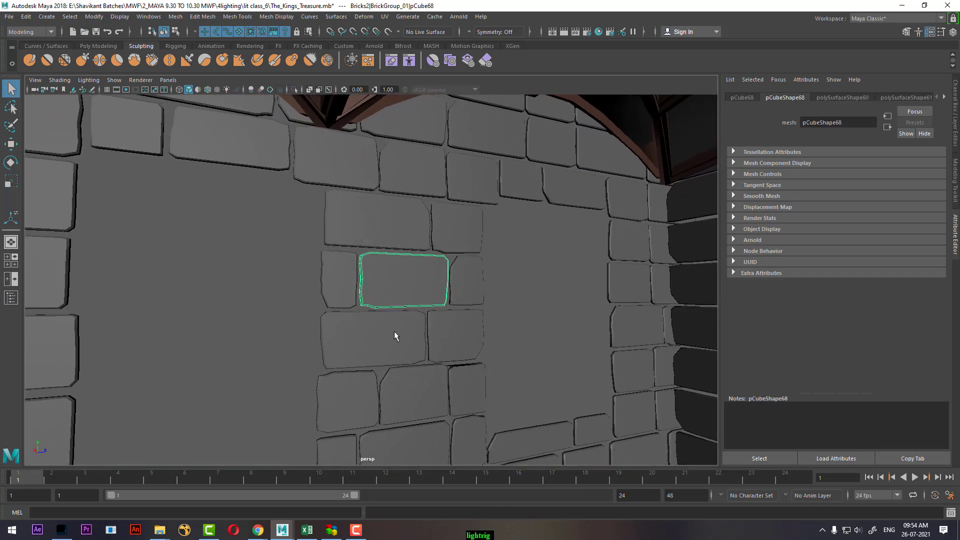
pyautogui.click(350, 204)
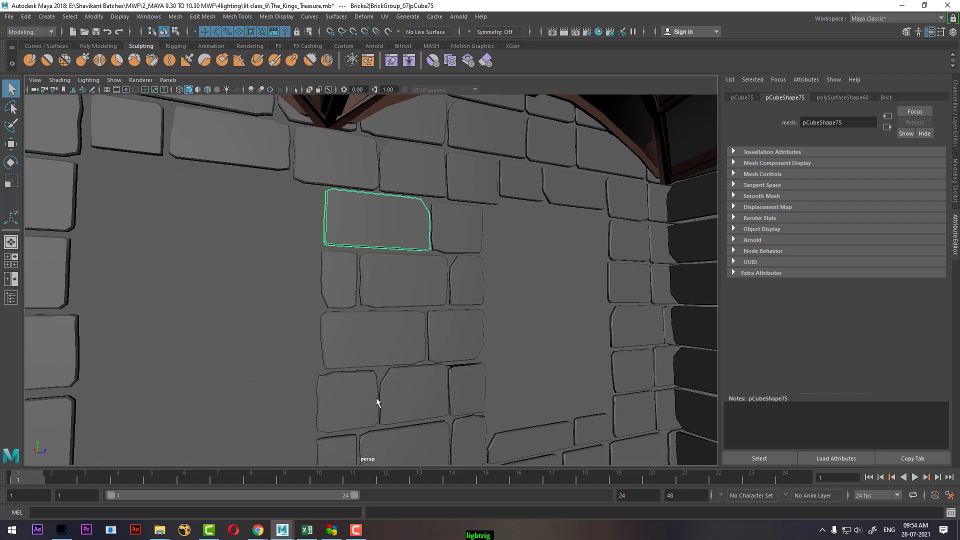
pyautogui.scroll(-5, 365, 395)
pyautogui.keyDown('alt'); pyautogui.moveTo(347, 331); pyautogui.dragTo(469, 344); pyautogui.keyUp('alt')
pyautogui.keyDown('alt'); pyautogui.moveTo(370, 338); pyautogui.dragTo(395, 375); pyautogui.keyUp('alt')
# - Focus on the tablecloth and examine the treasure table, the throne and the whole room from several angles
pyautogui.click(306, 301)
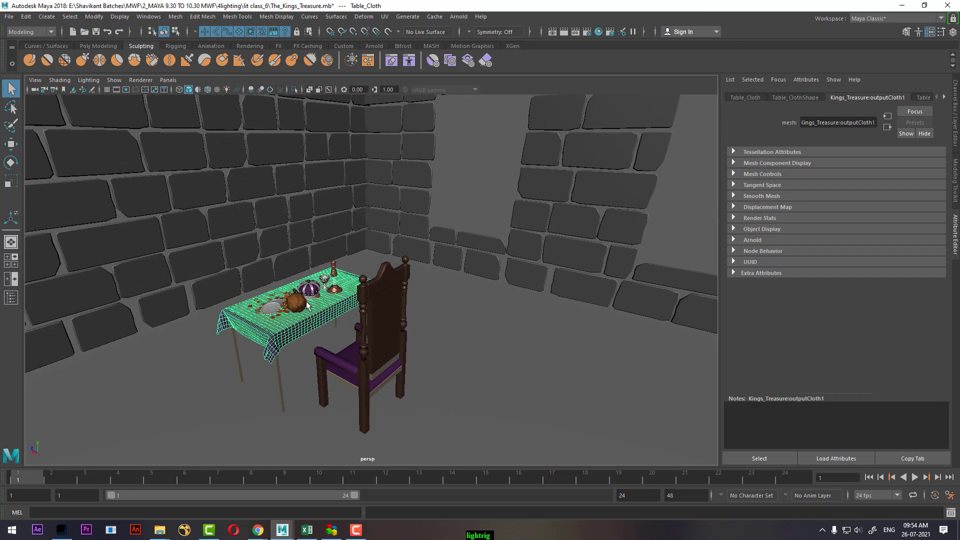
pyautogui.press('f')
pyautogui.keyDown('alt'); pyautogui.moveTo(317, 341); pyautogui.dragTo(487, 319); pyautogui.keyUp('alt')
pyautogui.keyDown('alt'); pyautogui.moveTo(487, 319); pyautogui.dragTo(352, 278, button='right'); pyautogui.keyUp('alt')
pyautogui.keyDown('alt'); pyautogui.moveTo(353, 278); pyautogui.dragTo(429, 315); pyautogui.keyUp('alt')
pyautogui.keyDown('alt'); pyautogui.moveTo(429, 315); pyautogui.dragTo(384, 327, button='right'); pyautogui.keyUp('alt')
pyautogui.keyDown('alt'); pyautogui.moveTo(384, 327); pyautogui.dragTo(378, 338); pyautogui.keyUp('alt')
pyautogui.keyDown('alt'); pyautogui.moveTo(439, 371); pyautogui.dragTo(370, 322, button='right'); pyautogui.keyUp('alt')
pyautogui.keyDown('alt'); pyautogui.moveTo(430, 332); pyautogui.dragTo(392, 343); pyautogui.keyUp('alt')
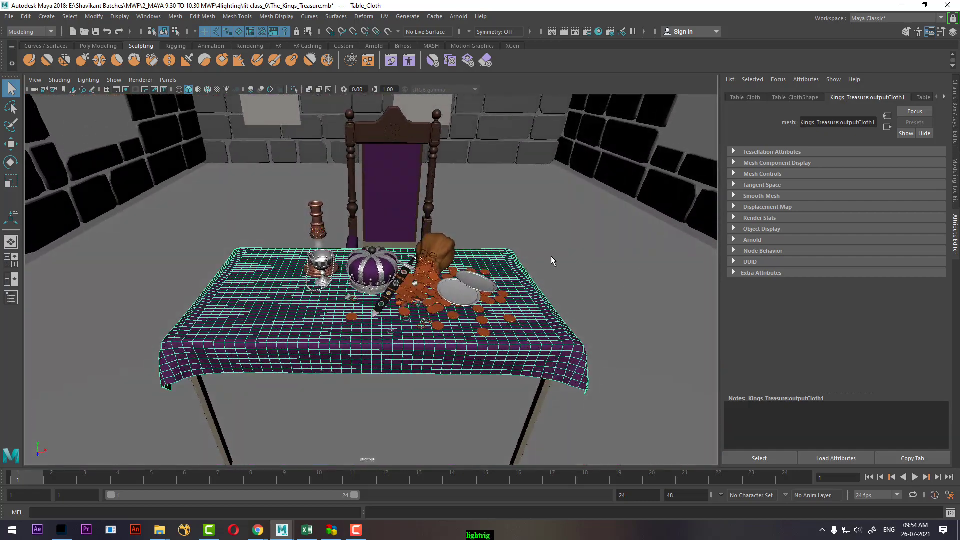
pyautogui.keyDown('alt'); pyautogui.moveTo(495, 328); pyautogui.dragTo(406, 274); pyautogui.keyUp('alt')
pyautogui.keyDown('alt'); pyautogui.moveTo(505, 320); pyautogui.dragTo(440, 305, button='right'); pyautogui.keyUp('alt')
pyautogui.keyDown('alt'); pyautogui.moveTo(440, 304); pyautogui.dragTo(353, 275); pyautogui.keyUp('alt')
pyautogui.click(566, 336)
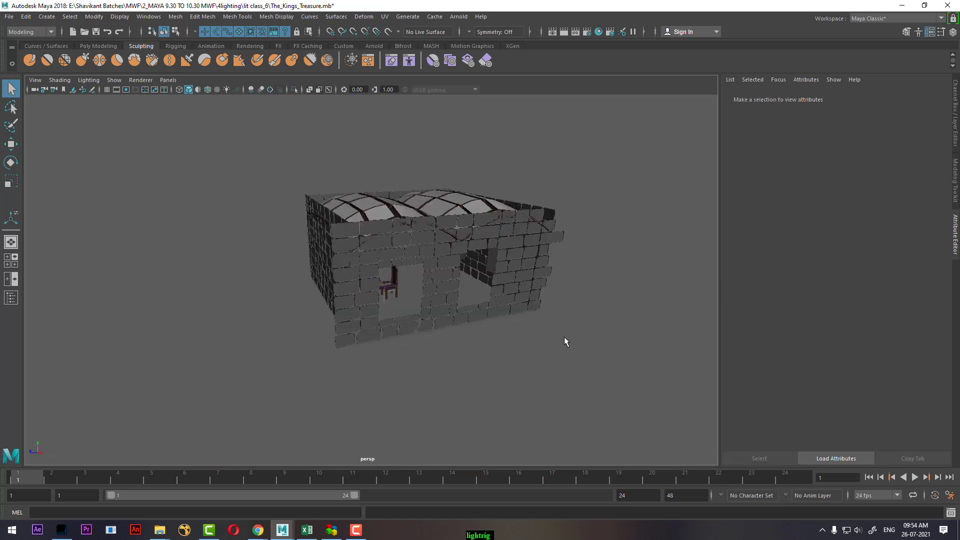
# - Create a display layer from the selected room shell and ceiling parts, and turn off its visibility
pyautogui.keyDown('alt'); pyautogui.moveTo(568, 335); pyautogui.dragTo(234, 214); pyautogui.keyUp('alt')
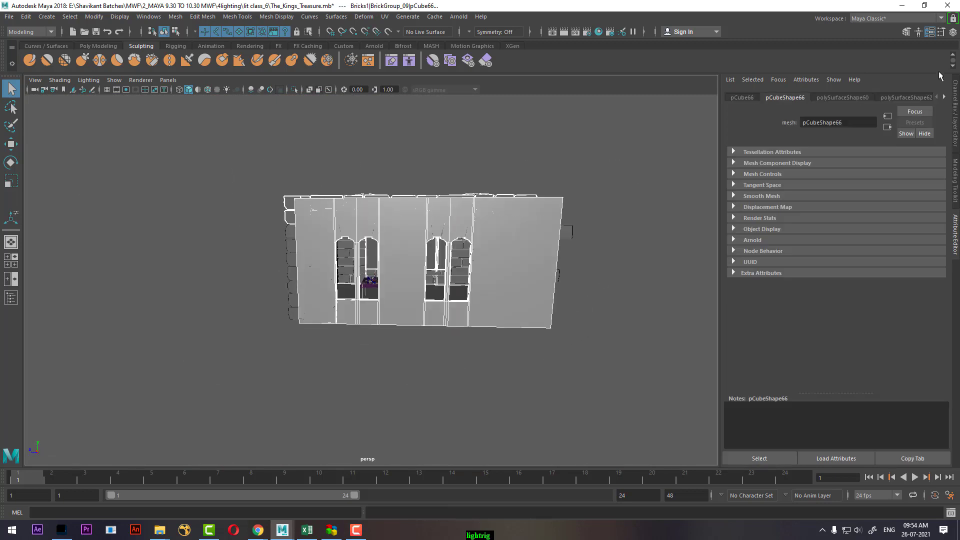
pyautogui.click(952, 32)
pyautogui.click(941, 380)
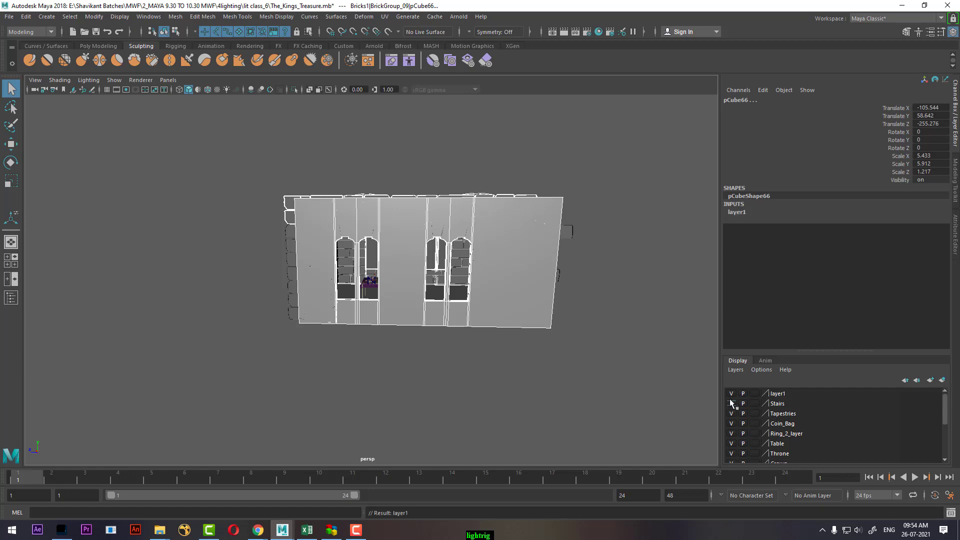
pyautogui.click(731, 393)
# - Select the bricks of all four room walls together, leaving out the table and throne
pyautogui.keyDown('alt'); pyautogui.moveTo(653, 338); pyautogui.dragTo(553, 328); pyautogui.keyUp('alt')
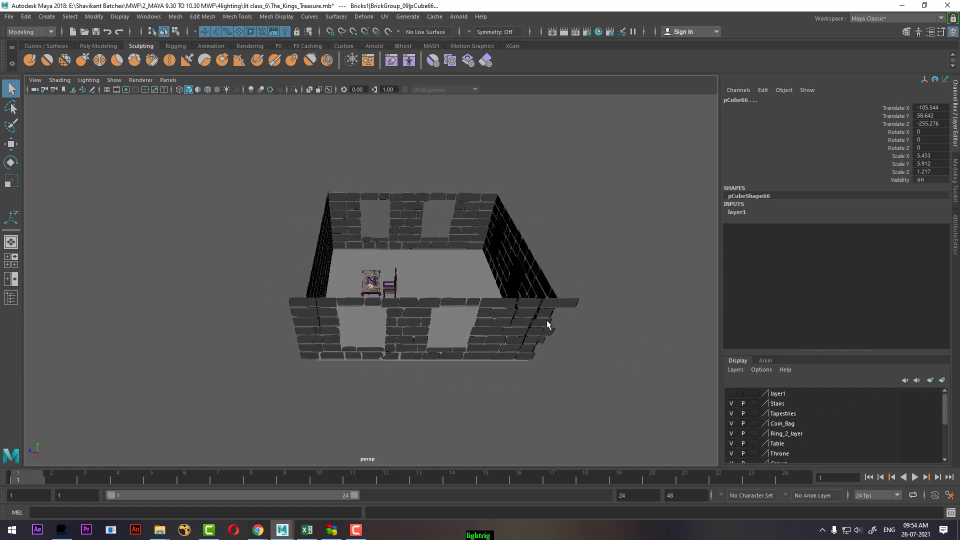
pyautogui.click(545, 315)
pyautogui.moveTo(568, 145); pyautogui.dragTo(489, 430)
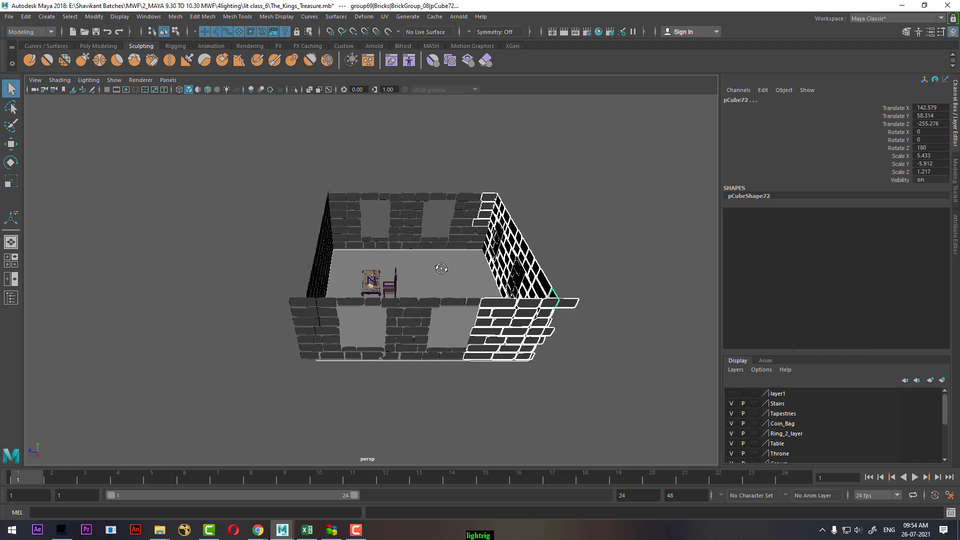
pyautogui.keyDown('alt'); pyautogui.moveTo(443, 250); pyautogui.dragTo(365, 270); pyautogui.keyUp('alt')
pyautogui.keyDown('ctrl'); pyautogui.moveTo(578, 143); pyautogui.dragTo(287, 235); pyautogui.keyUp('ctrl')
pyautogui.moveTo(585, 125); pyautogui.dragTo(256, 226)
pyautogui.keyDown('shift'); pyautogui.moveTo(268, 167); pyautogui.dragTo(336, 390); pyautogui.keyUp('shift')
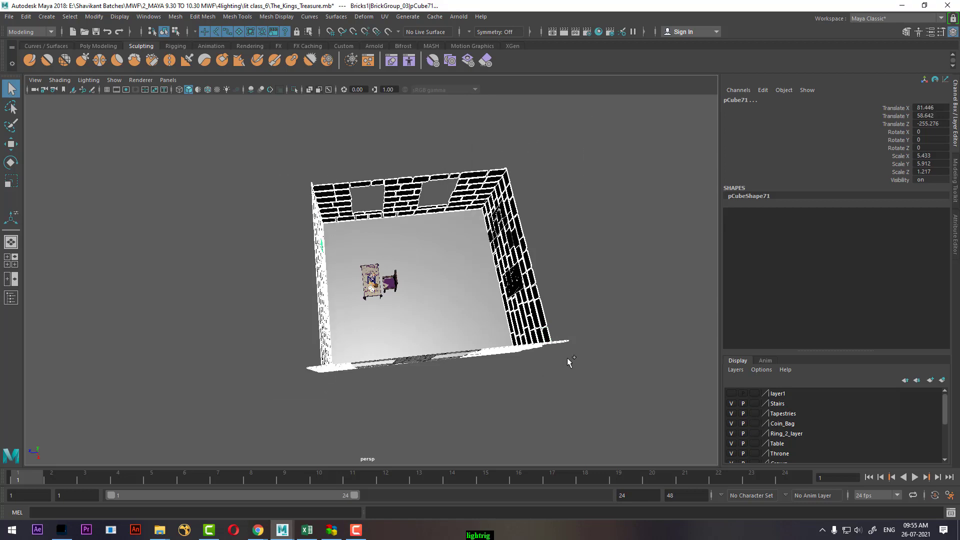
pyautogui.keyDown('shift'); pyautogui.moveTo(534, 354); pyautogui.dragTo(283, 428); pyautogui.keyUp('shift')
pyautogui.click(813, 402)
pyautogui.rightClick(814, 402)
pyautogui.click(794, 394)
pyautogui.rightClick(793, 395)
pyautogui.click(831, 404)
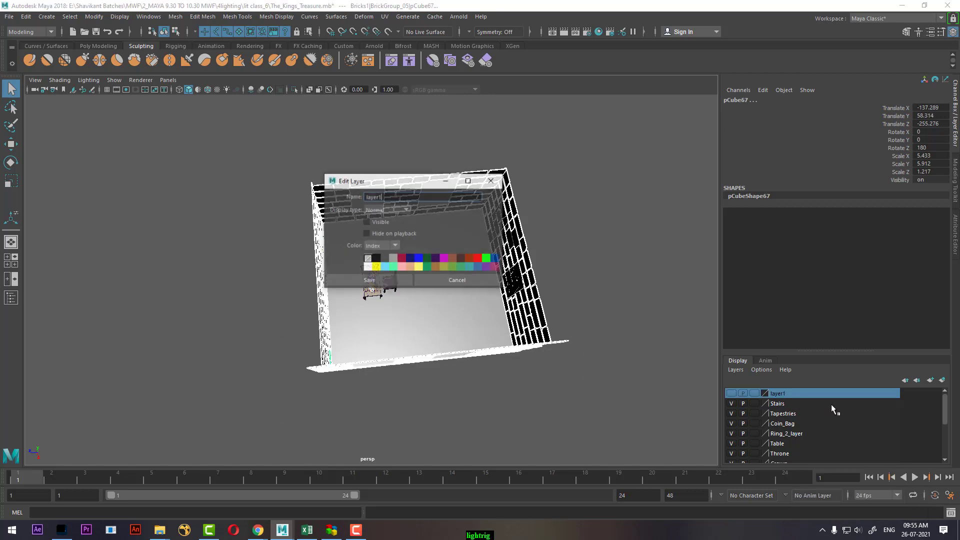
pyautogui.click(457, 281)
# - Add the selected walls and the few leftover bricks to the hidden layer1
pyautogui.rightClick(875, 394)
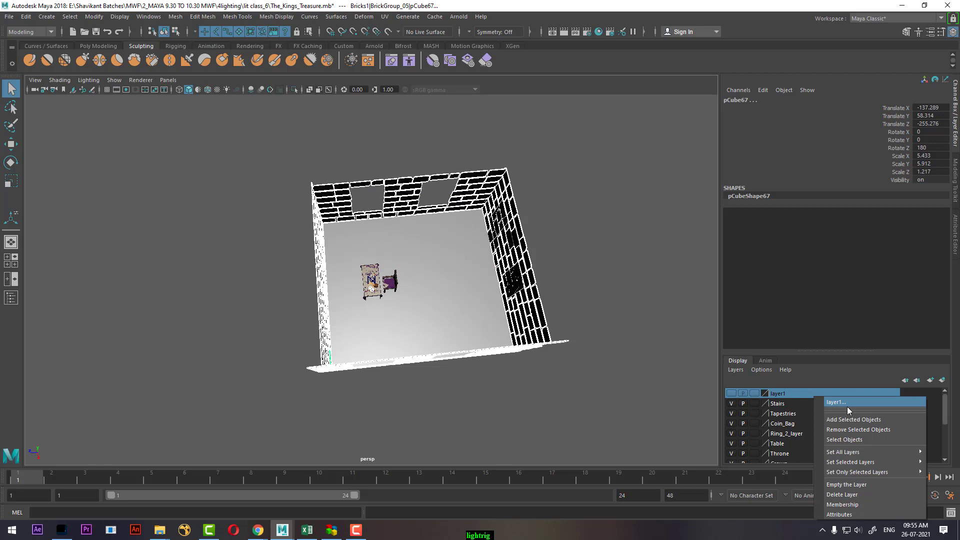
pyautogui.click(853, 421)
pyautogui.click(545, 354)
pyautogui.moveTo(547, 204); pyautogui.dragTo(460, 293)
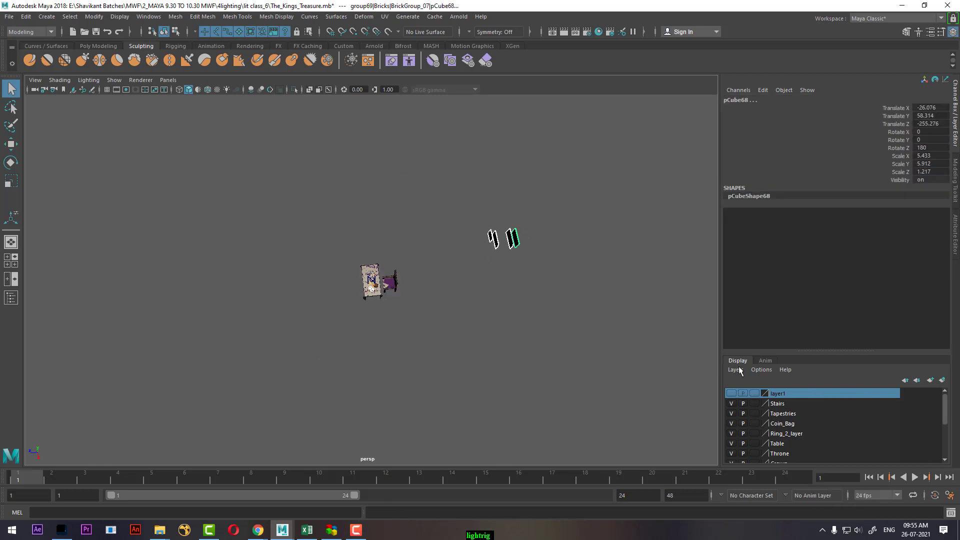
pyautogui.rightClick(827, 397)
pyautogui.click(857, 422)
pyautogui.click(478, 283)
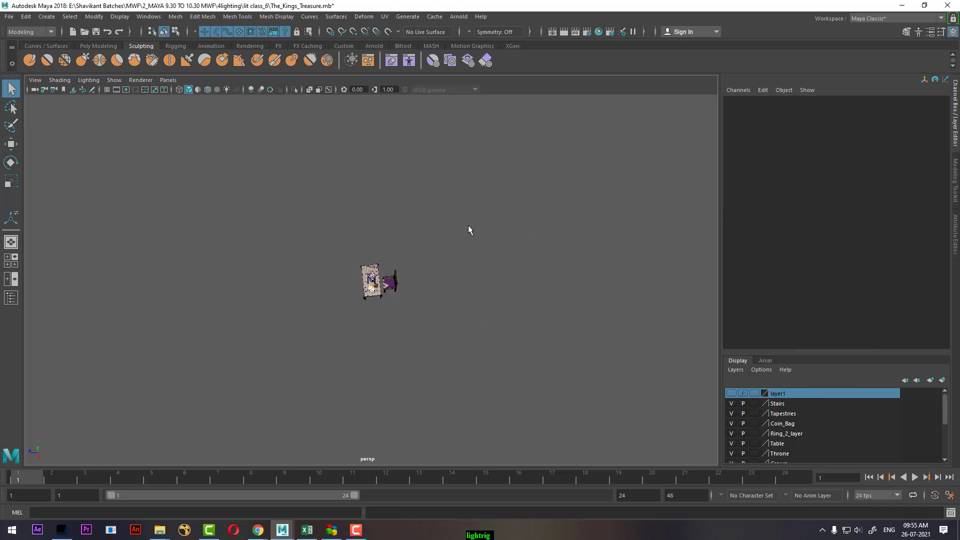
# - Frame the treasure table and throne in the perspective view from the front and clear the selection
pyautogui.moveTo(404, 258); pyautogui.dragTo(344, 354)
pyautogui.press('f')
pyautogui.keyDown('alt'); pyautogui.moveTo(429, 346); pyautogui.dragTo(406, 328); pyautogui.keyUp('alt')
pyautogui.scroll(4, 421, 363)
pyautogui.scroll(2, 406, 328)
pyautogui.keyDown('alt'); pyautogui.moveTo(406, 328); pyautogui.dragTo(410, 369, button='middle'); pyautogui.keyUp('alt')
pyautogui.keyDown('alt'); pyautogui.moveTo(410, 369); pyautogui.dragTo(449, 369); pyautogui.keyUp('alt')
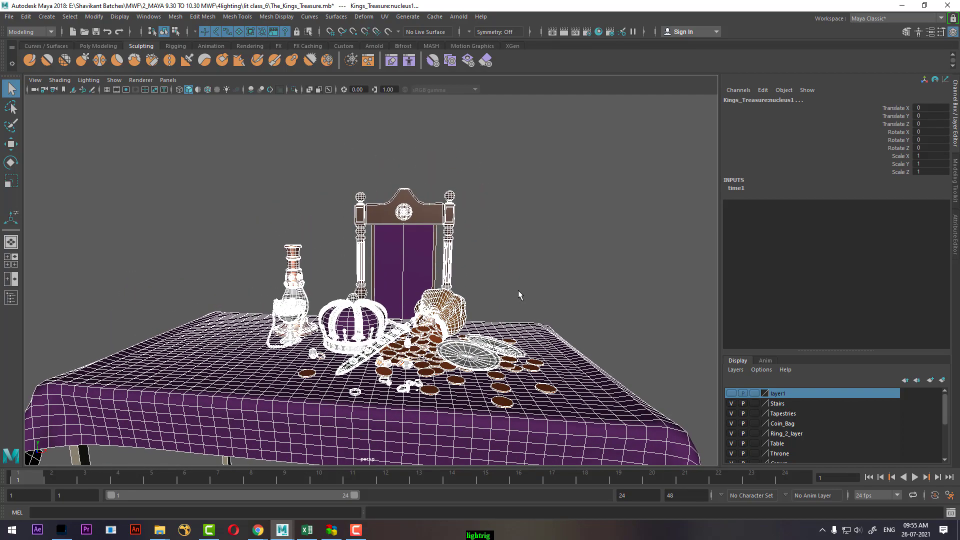
pyautogui.click(516, 269)
# - Compose a closer, slightly angled view of the treasure and render it with Maya Software
pyautogui.keyDown('alt'); pyautogui.moveTo(517, 325); pyautogui.dragTo(536, 390); pyautogui.keyUp('alt')
pyautogui.scroll(-2, 529, 344)
pyautogui.scroll(2, 501, 379)
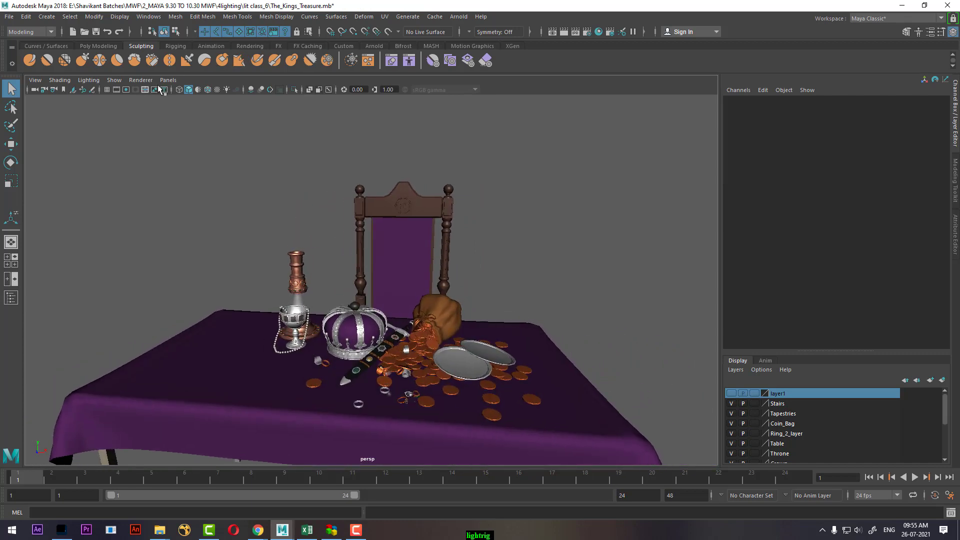
pyautogui.scroll(3, 520, 225)
pyautogui.keyDown('alt'); pyautogui.moveTo(480, 254); pyautogui.dragTo(475, 234); pyautogui.keyUp('alt')
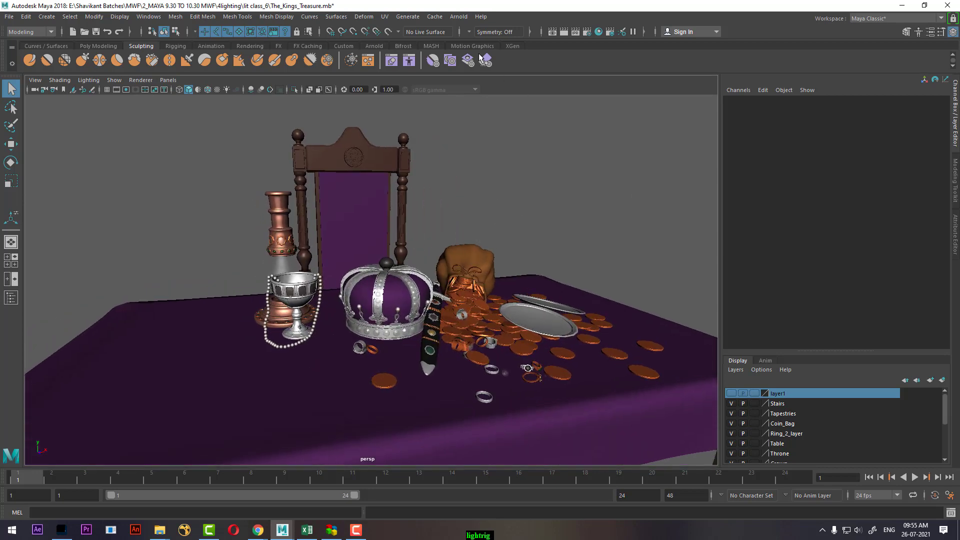
pyautogui.click(564, 32)
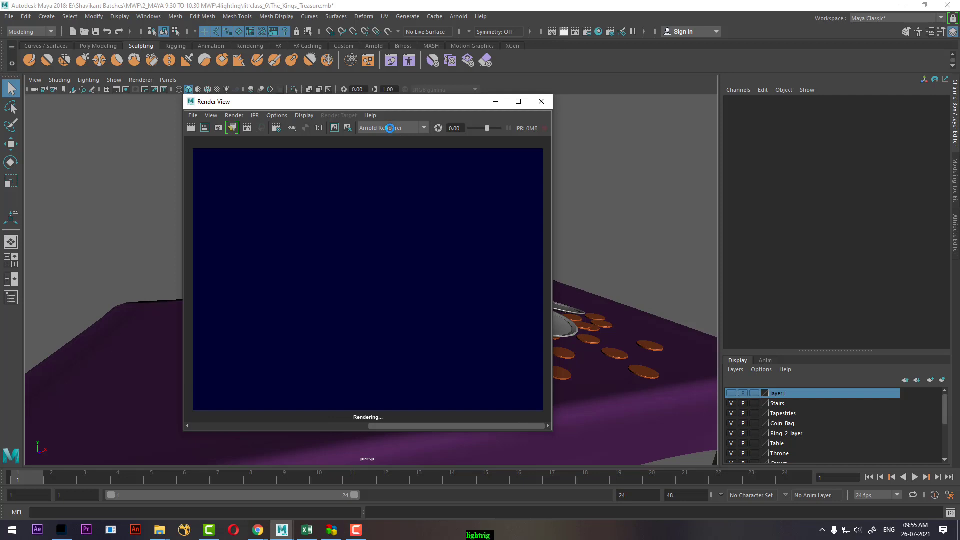
pyautogui.click(390, 128)
pyautogui.click(390, 141)
pyautogui.click(191, 128)
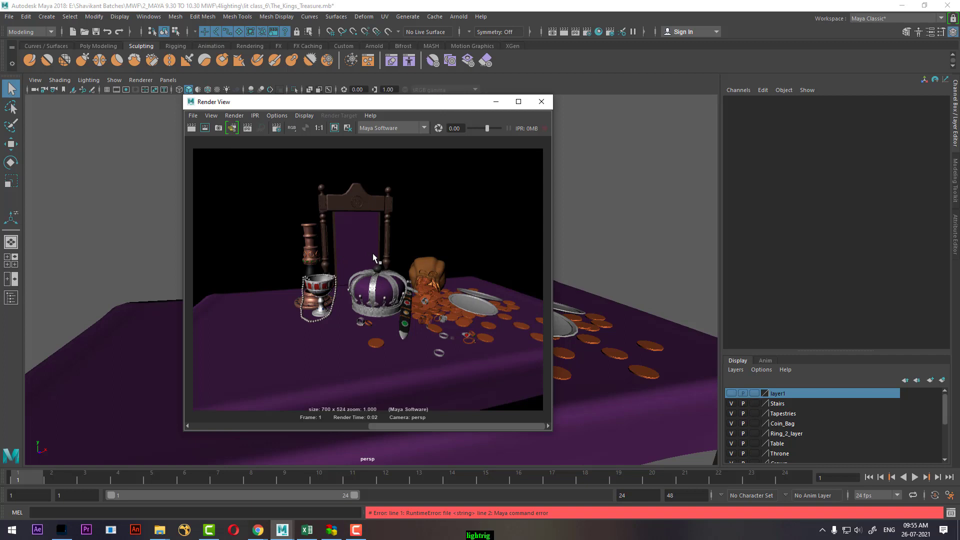
# - Open the render settings and review the Maya Software Render Options and Memory and Performance Options
pyautogui.click(587, 32)
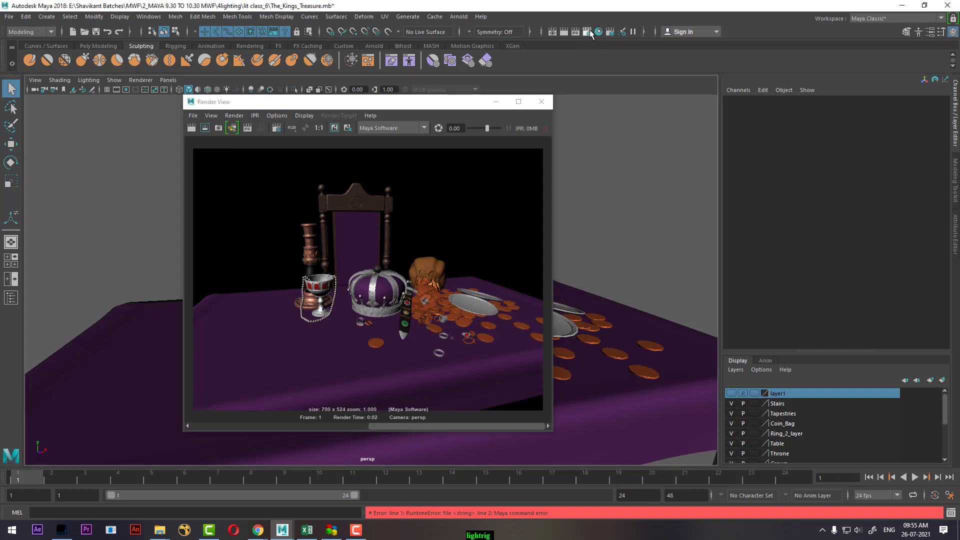
pyautogui.moveTo(742, 157); pyautogui.dragTo(686, 100)
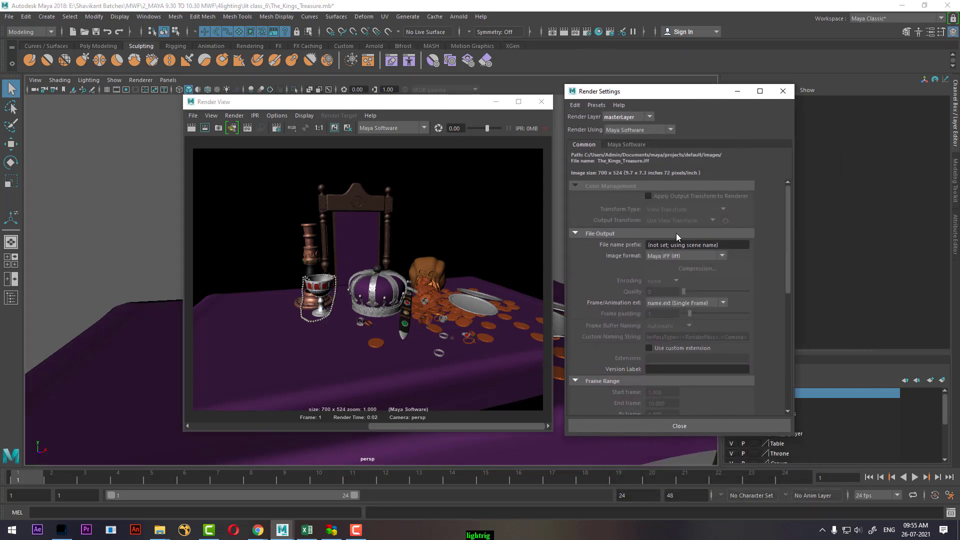
pyautogui.click(626, 144)
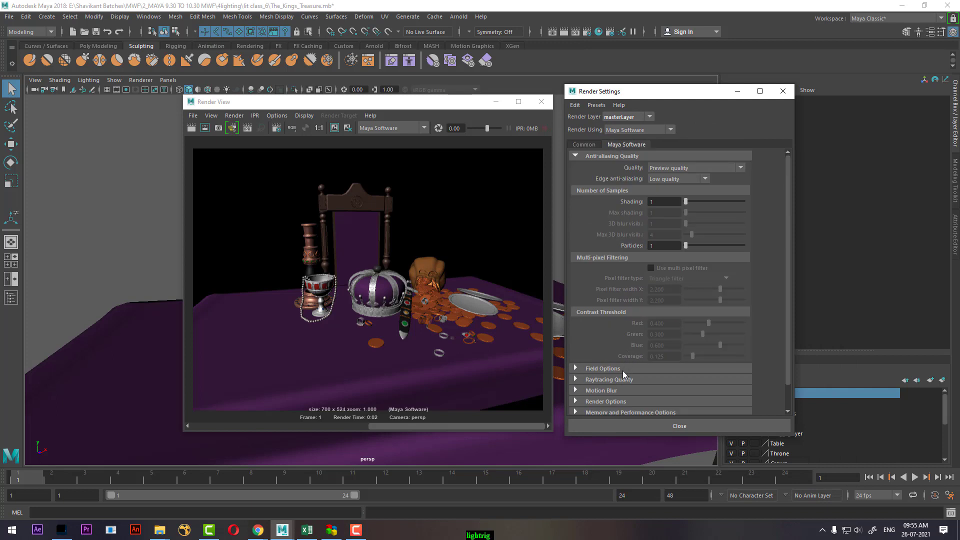
pyautogui.scroll(-2, 623, 369)
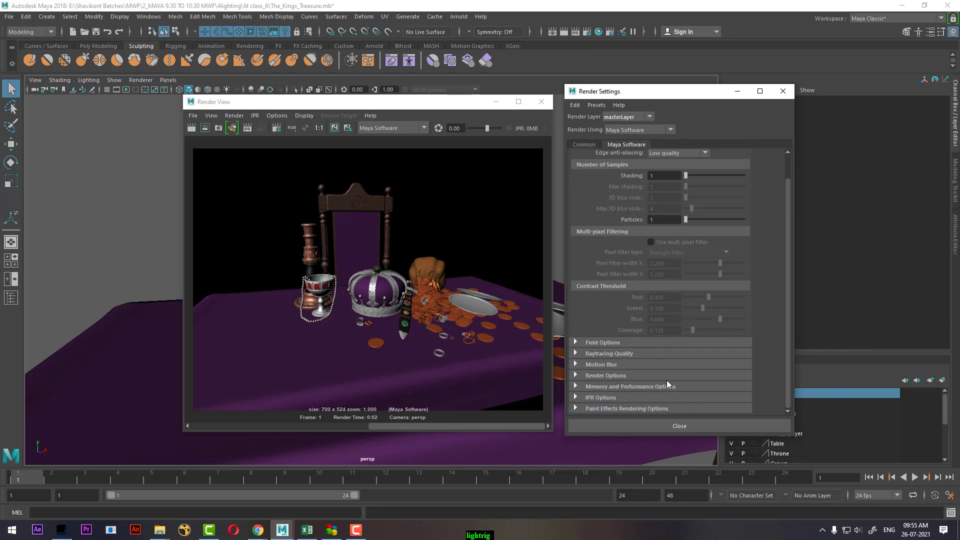
pyautogui.click(640, 377)
pyautogui.scroll(-2, 700, 361)
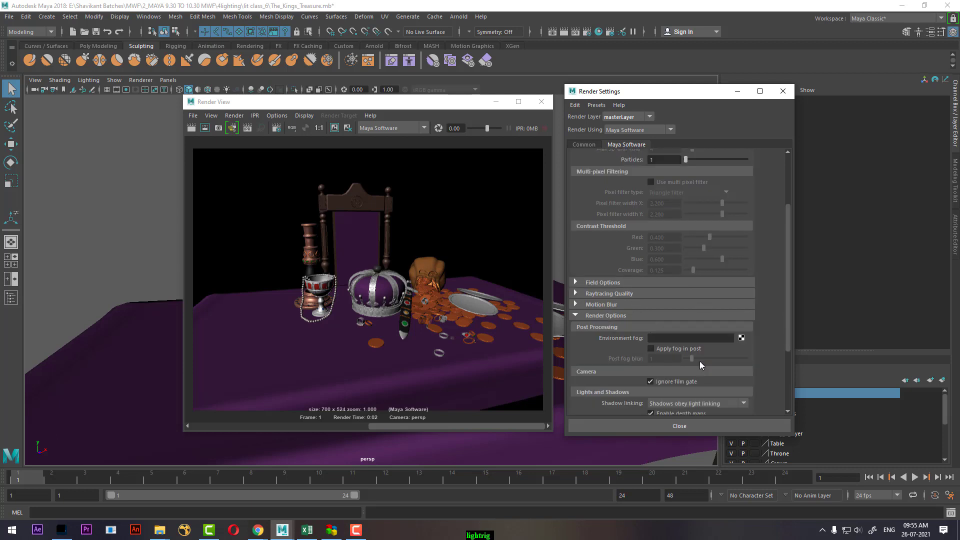
pyautogui.scroll(-2, 676, 377)
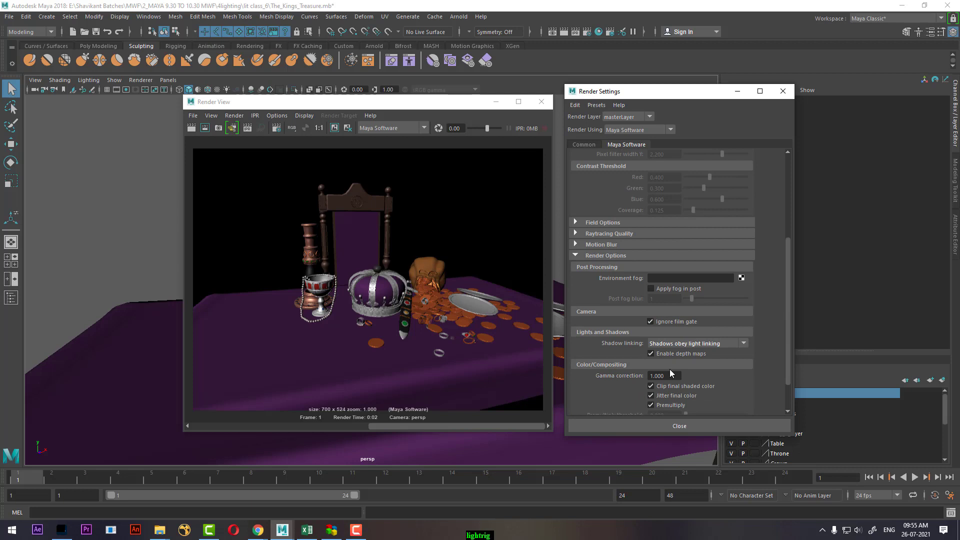
pyautogui.scroll(-1, 693, 395)
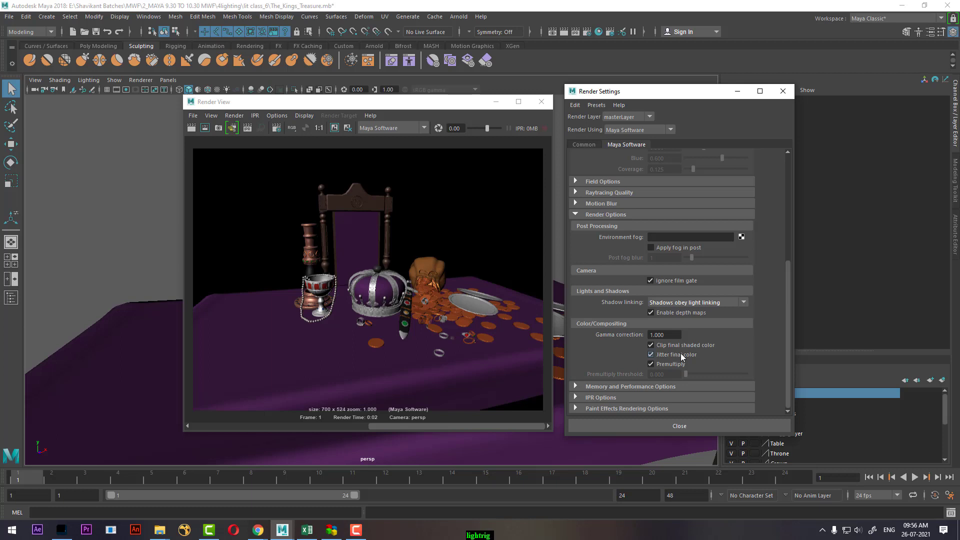
pyautogui.click(632, 387)
pyautogui.scroll(-3, 720, 373)
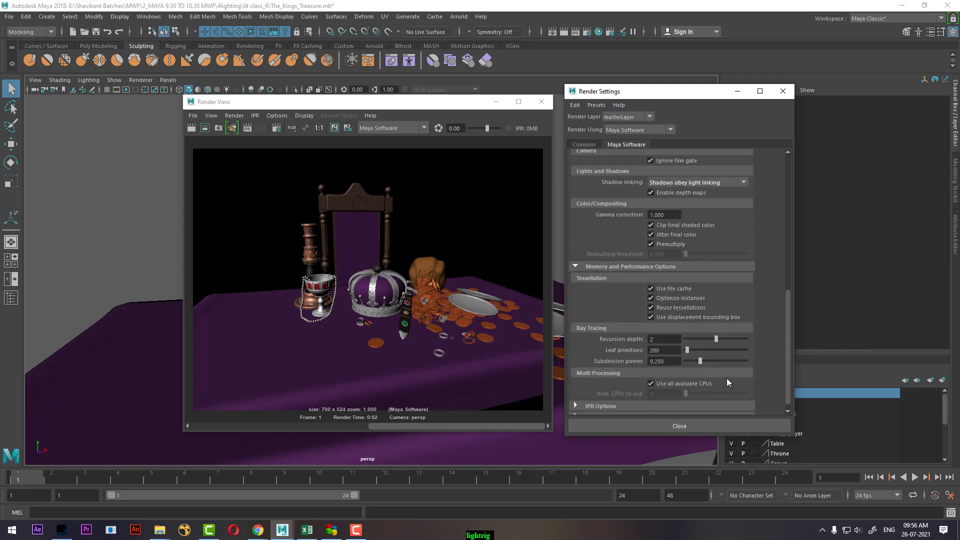
pyautogui.scroll(-1, 723, 387)
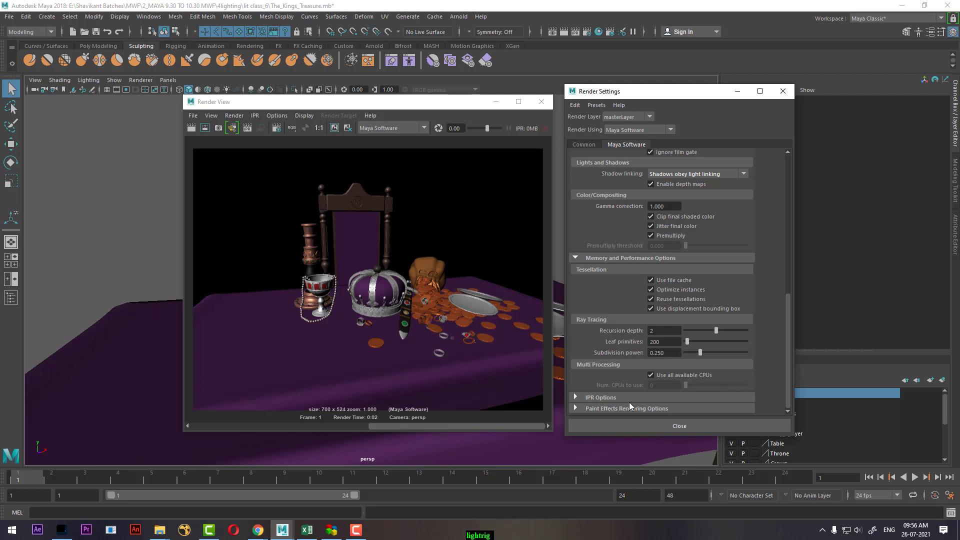
# - Collapse Render Options and review the Field Options, Raytracing Quality and Motion Blur settings of Maya Software
pyautogui.scroll(3, 670, 383)
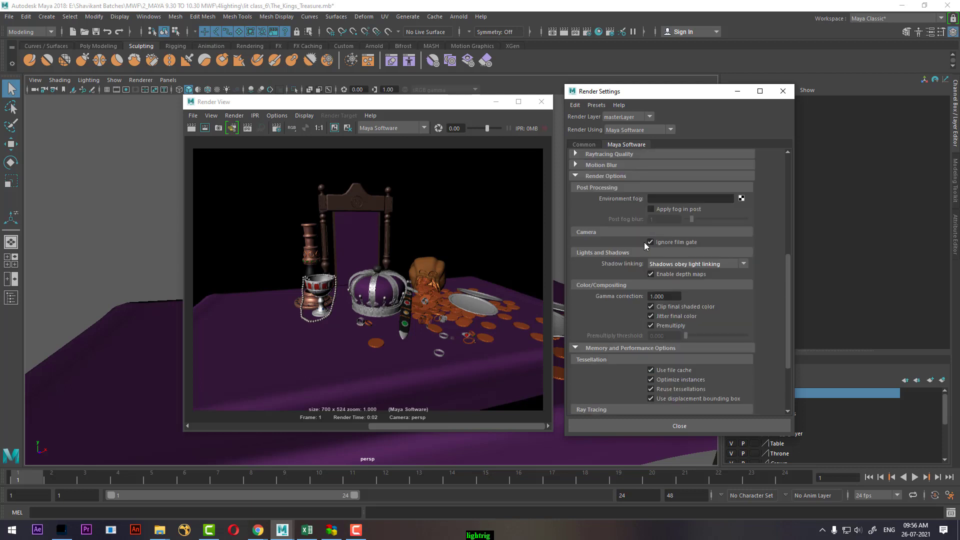
pyautogui.scroll(1, 645, 237)
pyautogui.click(614, 207)
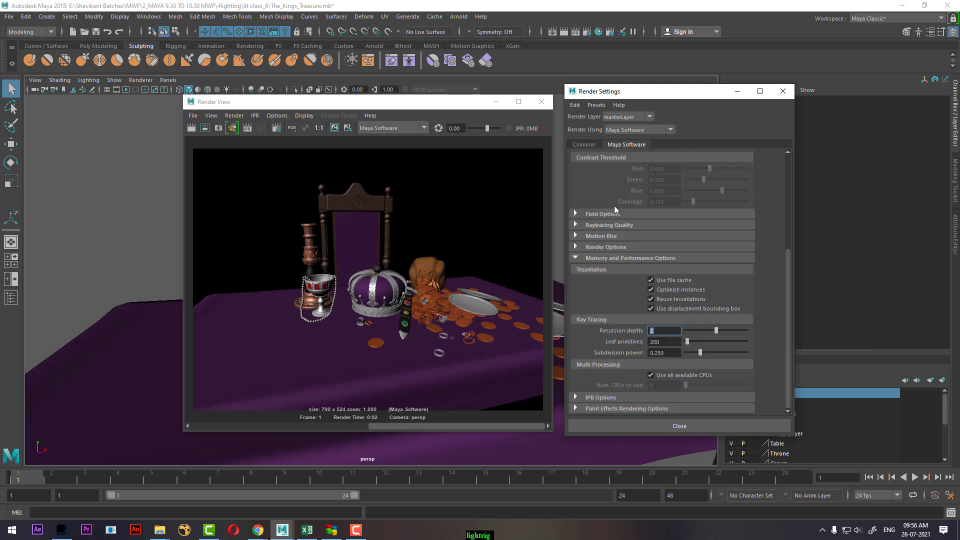
pyautogui.click(602, 215)
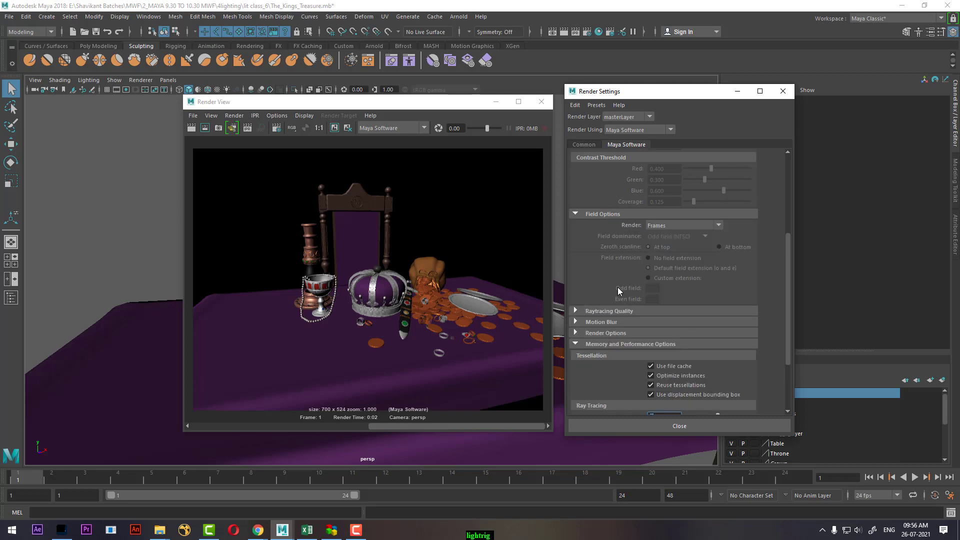
pyautogui.click(617, 312)
pyautogui.scroll(-2, 700, 281)
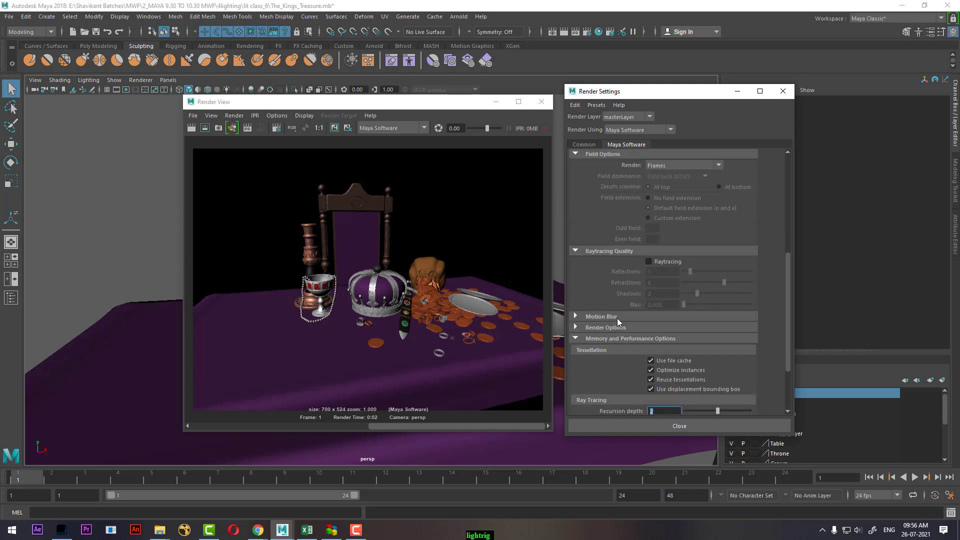
pyautogui.click(615, 318)
pyautogui.scroll(-2, 690, 324)
pyautogui.scroll(-3, 631, 385)
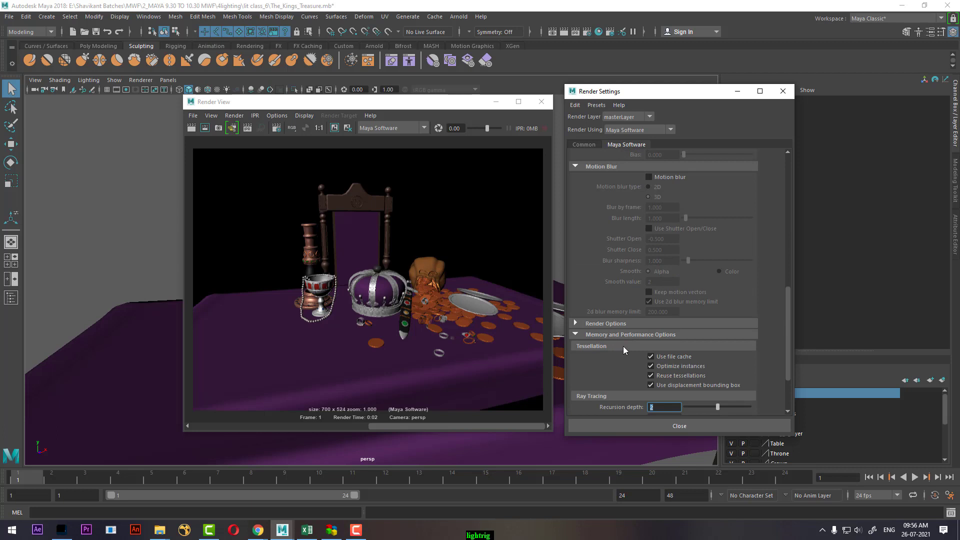
# - Expand Render Options again and review the remaining sections through IPR Options and Paint Effects Rendering Options
pyautogui.click(620, 324)
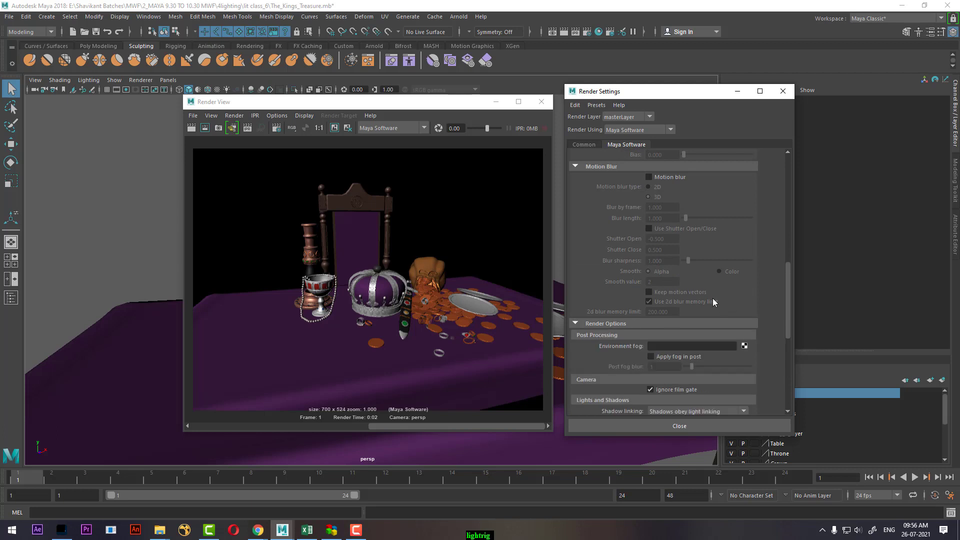
pyautogui.scroll(-2, 715, 294)
pyautogui.scroll(-4, 740, 266)
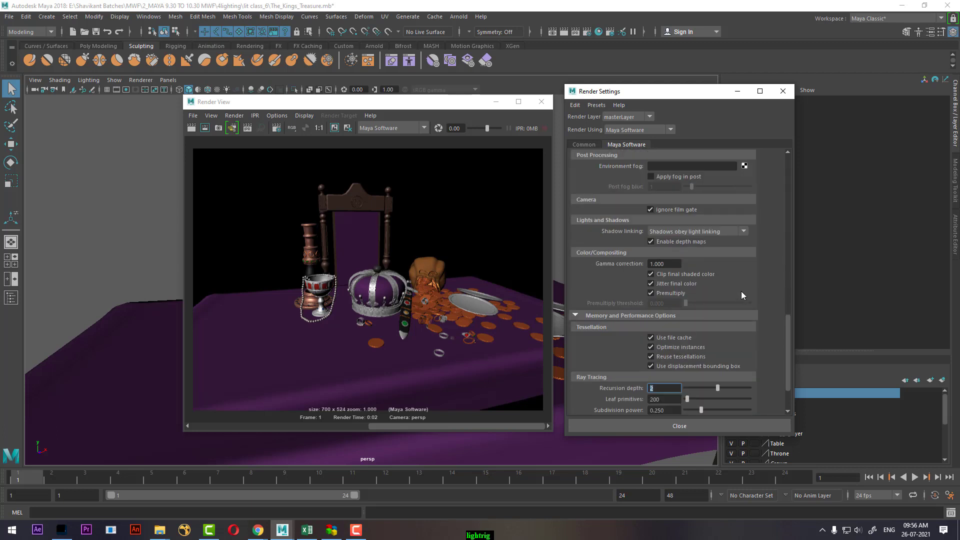
pyautogui.scroll(-2, 649, 345)
pyautogui.click(626, 397)
pyautogui.scroll(-1, 744, 354)
pyautogui.click(620, 409)
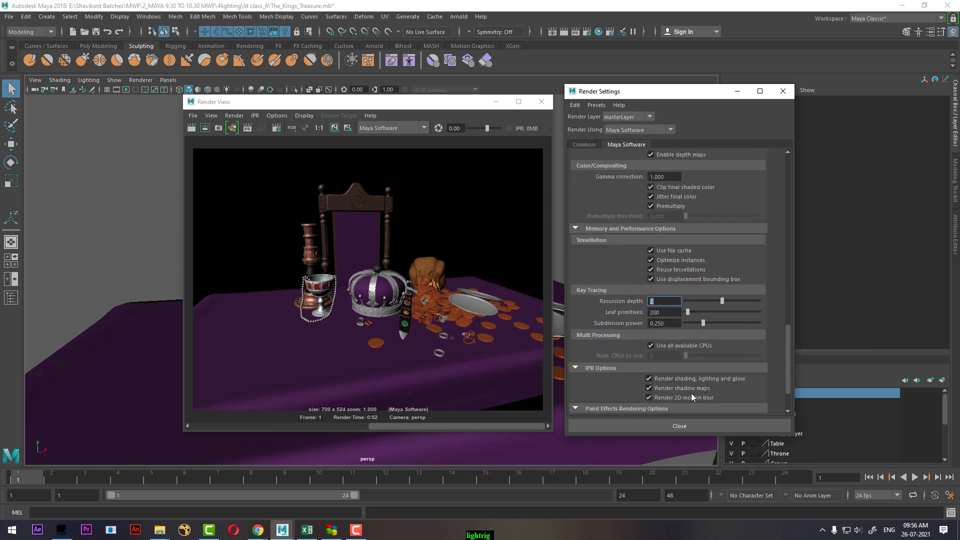
pyautogui.scroll(-2, 728, 370)
# - Review the common render settings, from file output and image size to Scene Assembly and Render Options
pyautogui.click(586, 145)
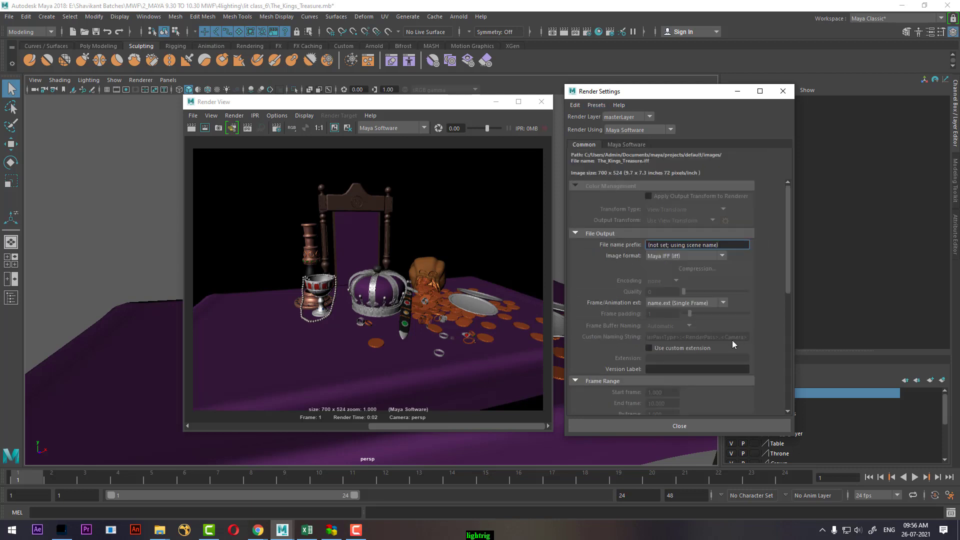
pyautogui.scroll(-4, 716, 344)
pyautogui.scroll(-5, 725, 335)
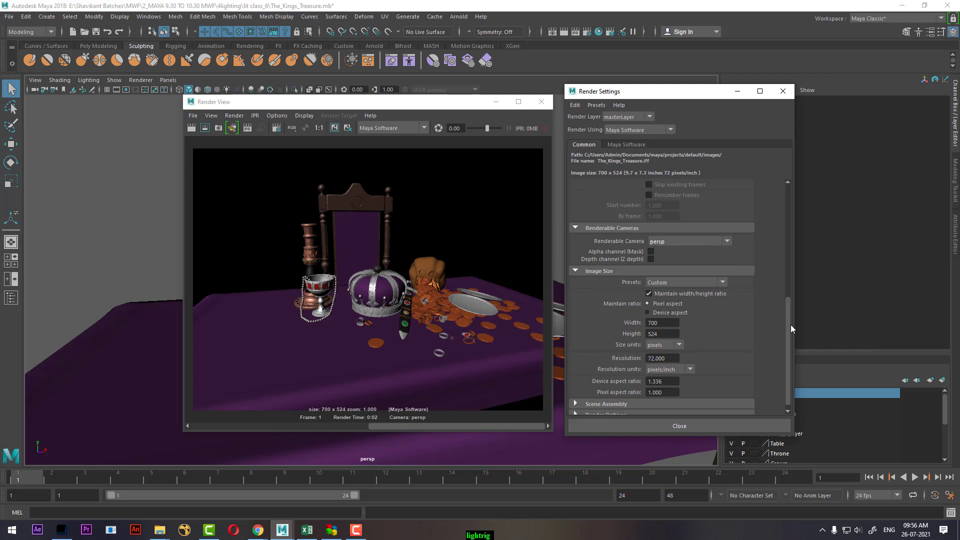
pyautogui.click(662, 323)
pyautogui.scroll(-1, 726, 387)
pyautogui.click(636, 398)
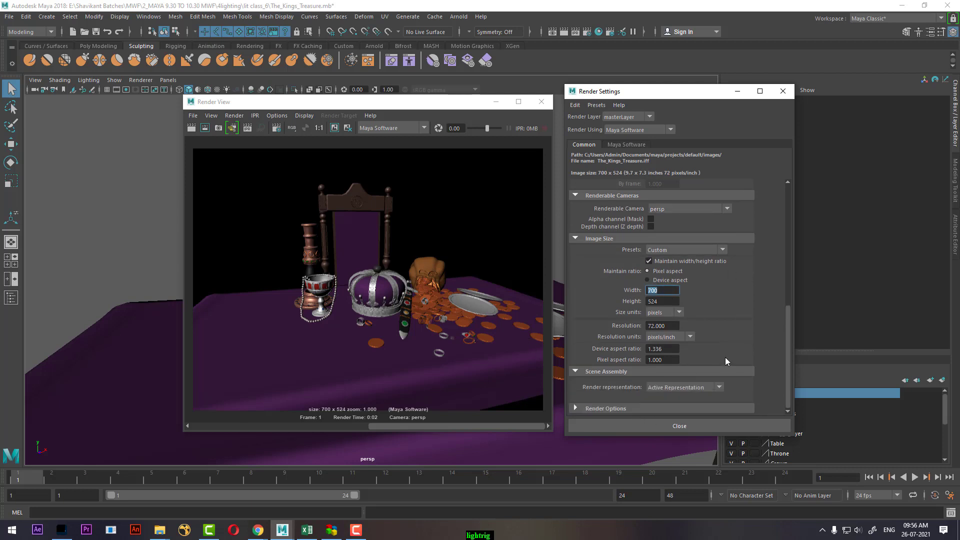
pyautogui.click(667, 409)
pyautogui.scroll(-5, 783, 348)
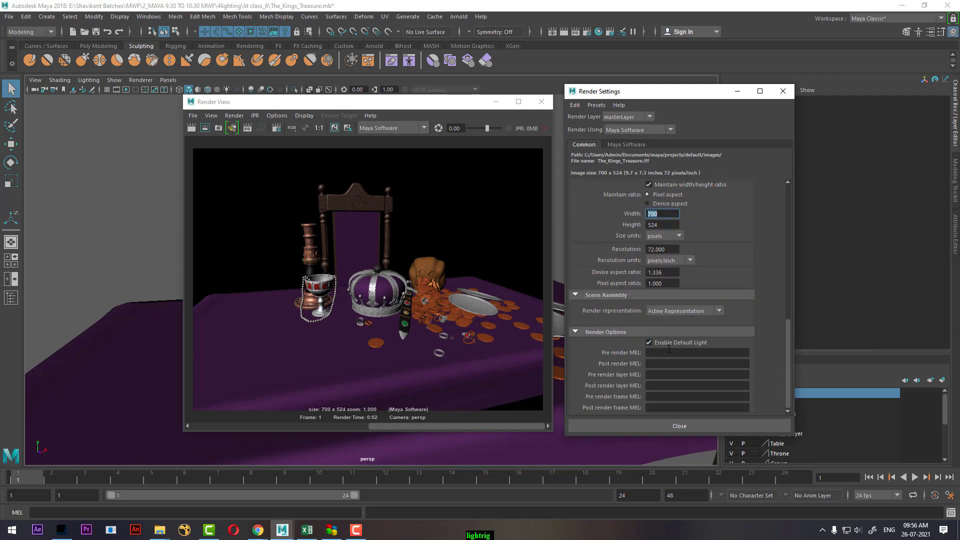
# - Disable Enable Default Light in the common render settings and render the current frame
pyautogui.click(335, 130)
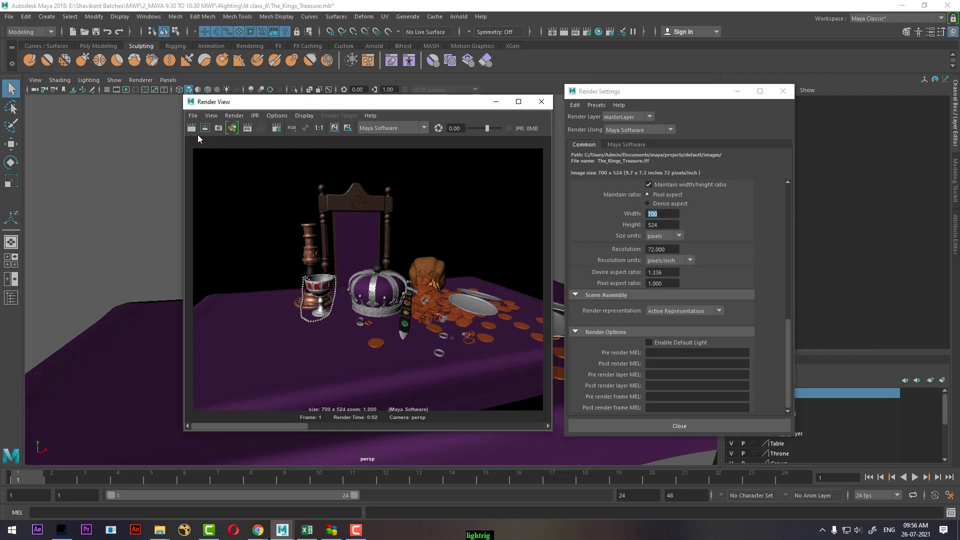
pyautogui.click(191, 129)
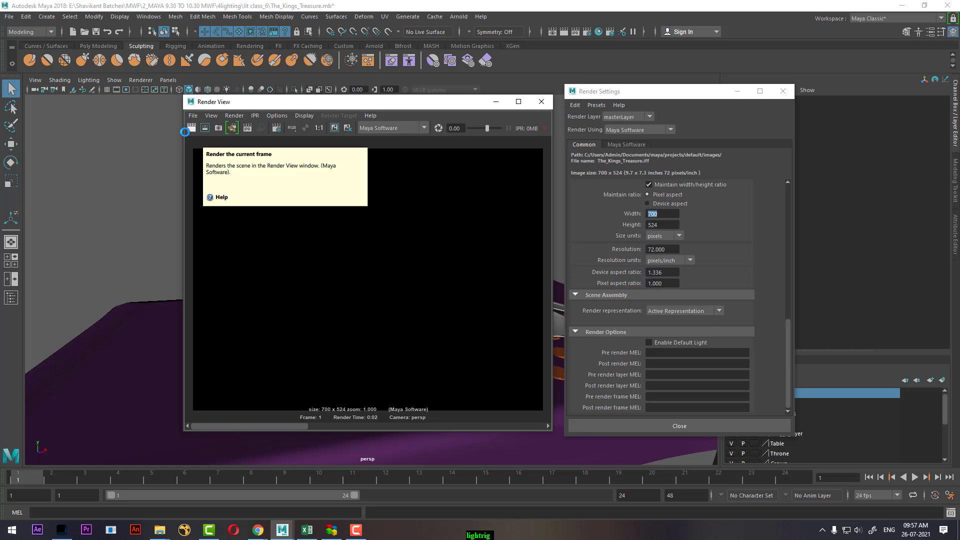
# - Re-enable the default light, render the frame again and close the render settings and render view
pyautogui.click(690, 343)
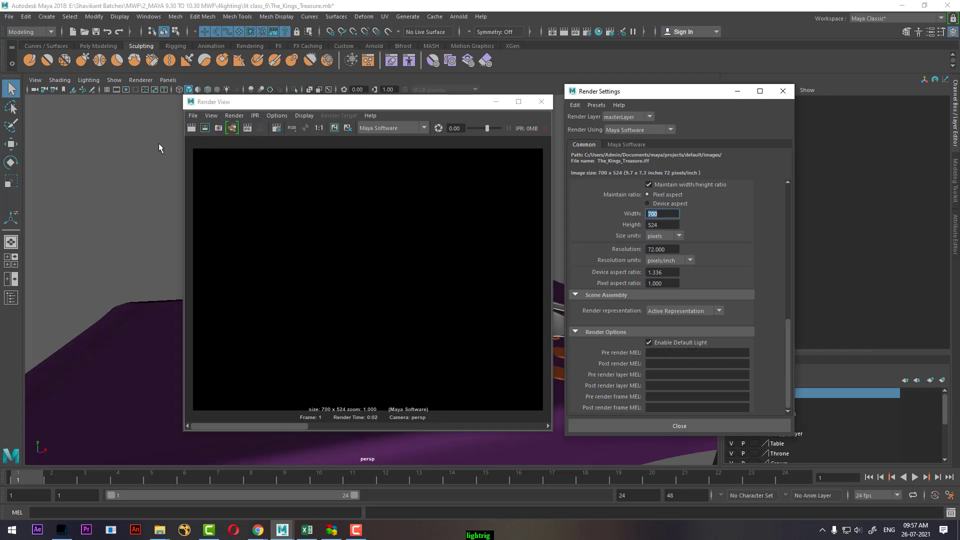
pyautogui.click(192, 128)
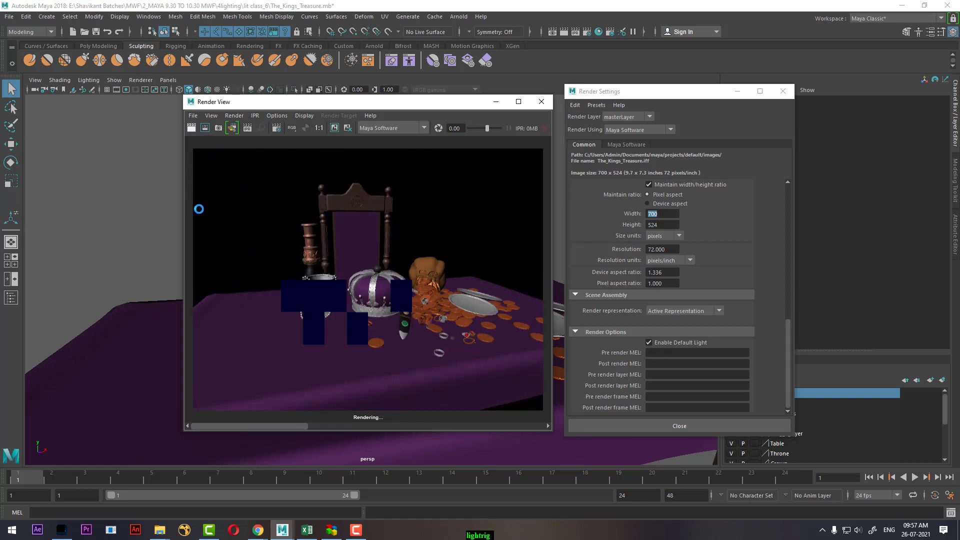
pyautogui.click(783, 91)
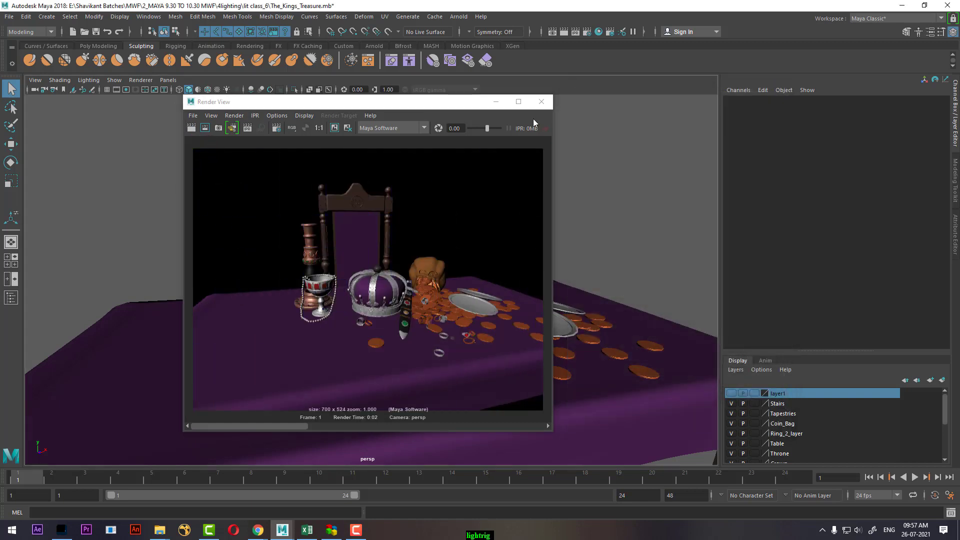
pyautogui.click(541, 101)
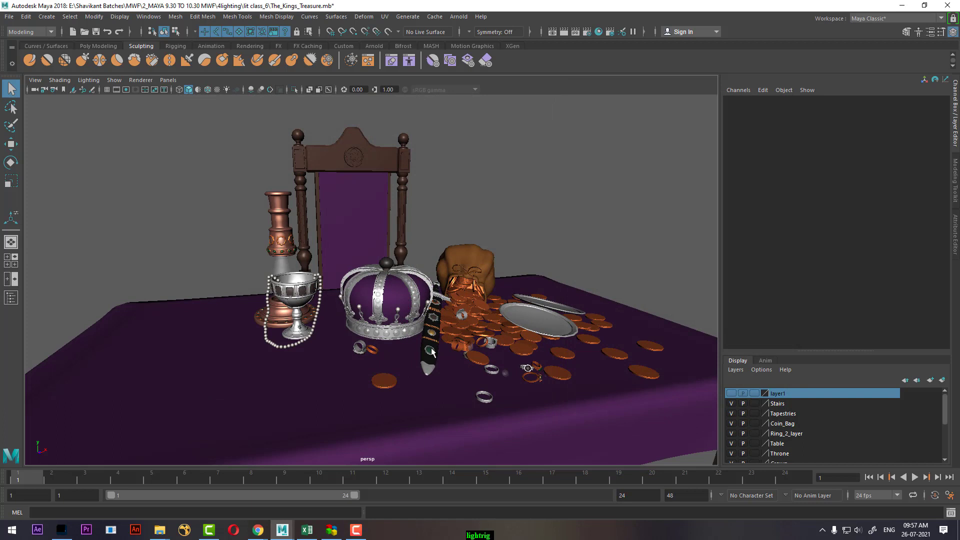
# - Put the treasure table, its objects and the throne on a new display layer and hide that layer
pyautogui.scroll(-8, 293, 161)
pyautogui.keyDown('alt'); pyautogui.moveTo(330, 300); pyautogui.dragTo(250, 300); pyautogui.keyUp('alt')
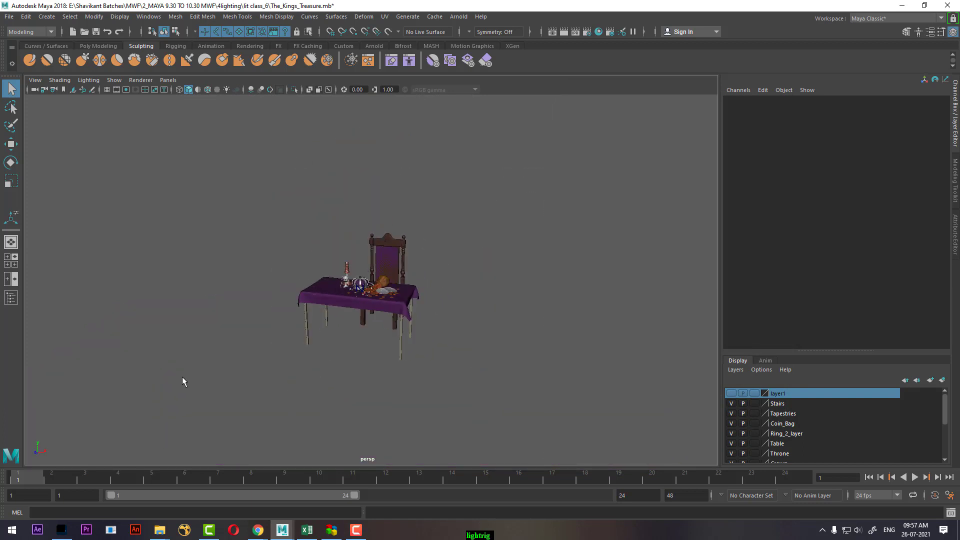
pyautogui.moveTo(199, 176); pyautogui.dragTo(485, 451)
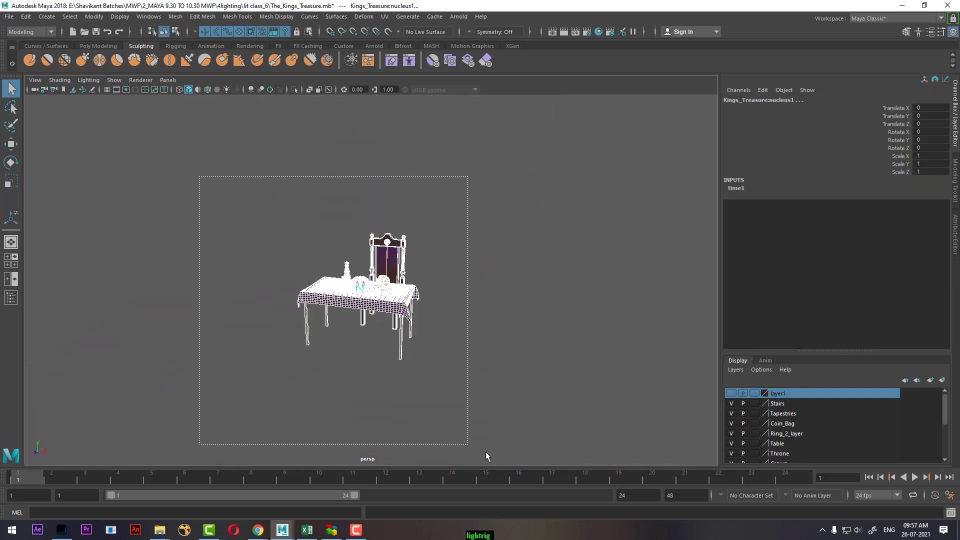
pyautogui.click(942, 380)
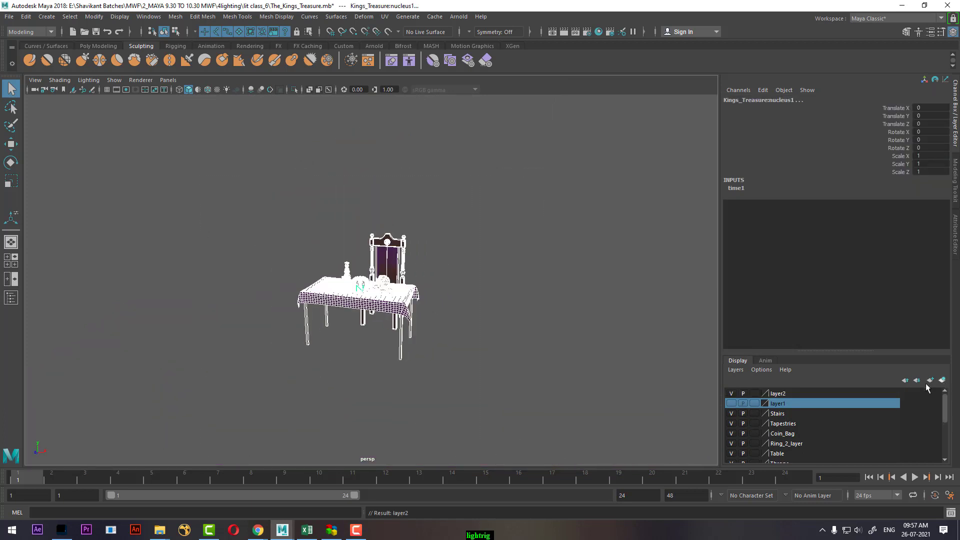
pyautogui.click(731, 394)
pyautogui.click(514, 332)
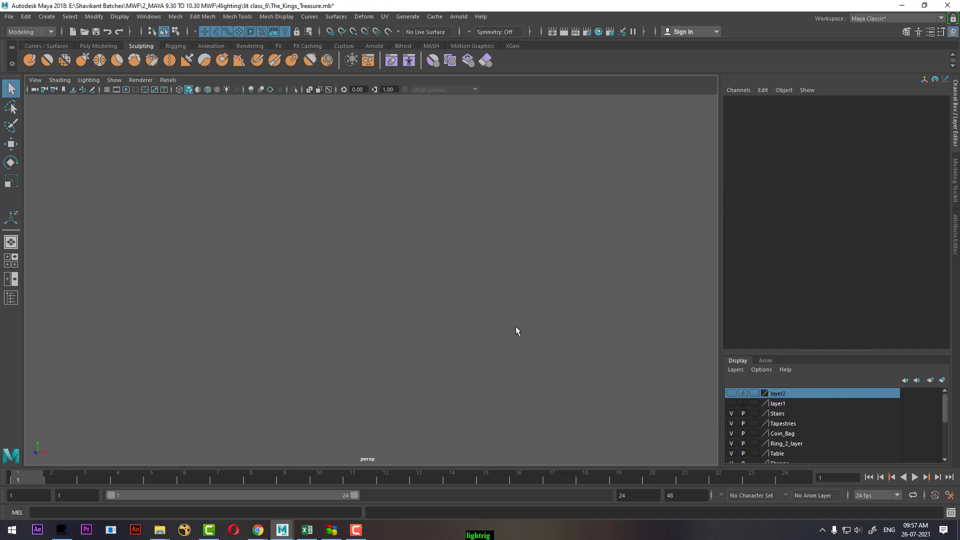
# - Turn on the grid in the perspective view
pyautogui.click(107, 90)
pyautogui.scroll(5, 405, 253)
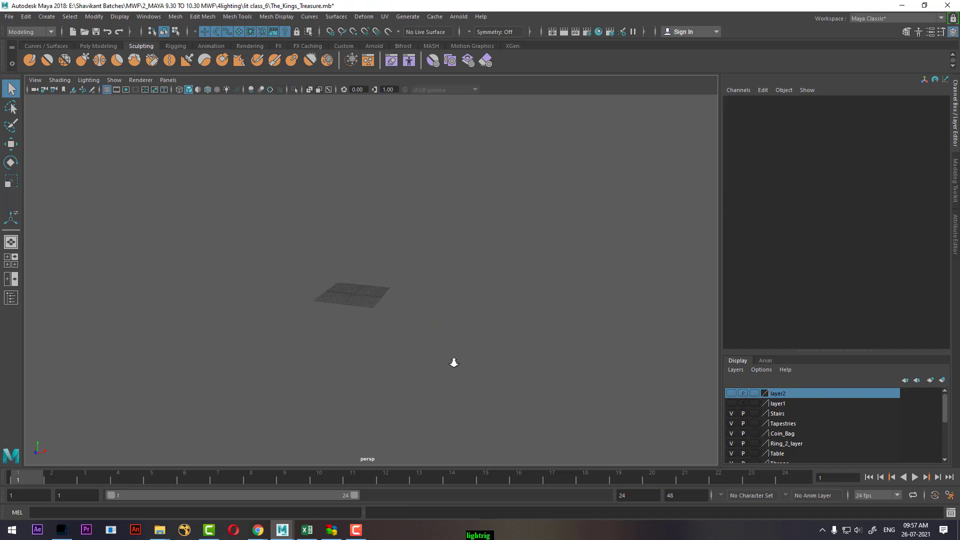
pyautogui.scroll(3, 400, 346)
pyautogui.keyDown('alt'); pyautogui.moveTo(359, 362); pyautogui.dragTo(437, 320, button='middle'); pyautogui.keyUp('alt')
pyautogui.scroll(2, 454, 331)
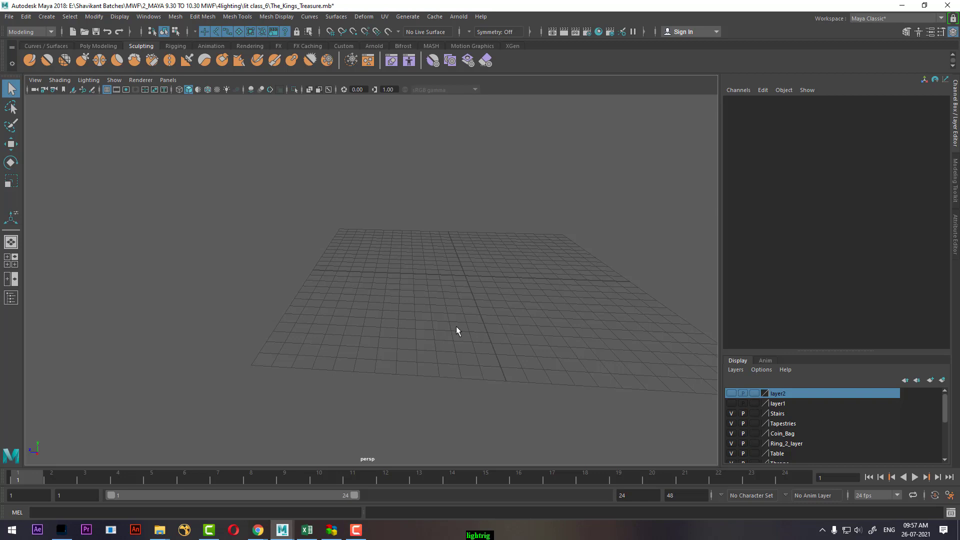
# - Create a polygon plane at the grid's centre and scale it up evenly to slightly beyond the grid
pyautogui.keyDown('alt'); pyautogui.moveTo(376, 352); pyautogui.dragTo(430, 323); pyautogui.keyUp('alt')
pyautogui.keyDown('shift'); pyautogui.moveTo(473, 278); pyautogui.dragTo(421, 256, button='right'); pyautogui.keyUp('shift')
pyautogui.press('r')
pyautogui.moveTo(450, 253); pyautogui.dragTo(660, 197)
pyautogui.click(611, 235)
# - Create a polygon sphere at the plane's centre and raise it to about 1.347 in Translate Y
pyautogui.keyDown('shift'); pyautogui.moveTo(629, 183); pyautogui.dragTo(672, 177, button='right'); pyautogui.keyUp('shift')
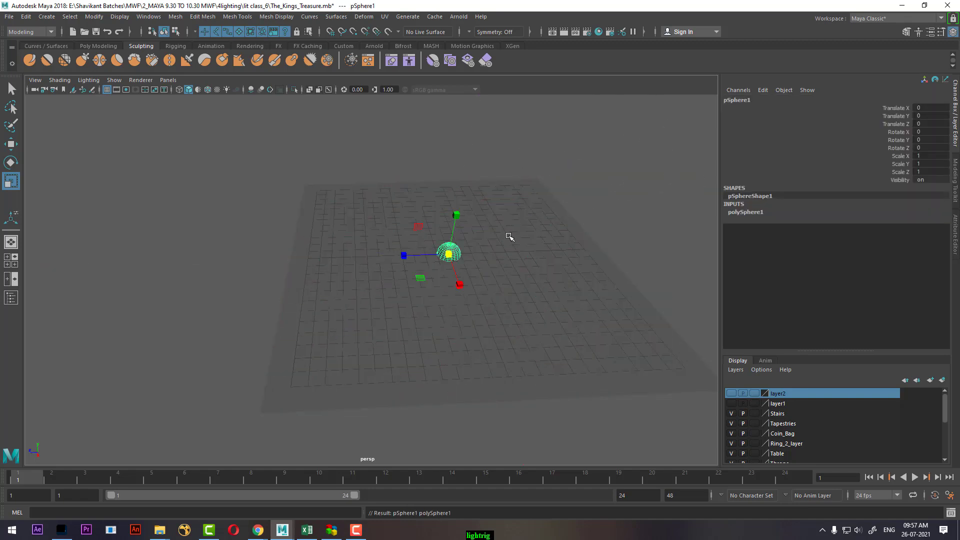
pyautogui.press('w')
pyautogui.moveTo(456, 211)
pyautogui.mouseDown()
pyautogui.moveTo(458, 185)
pyautogui.moveTo(458, 197)
pyautogui.mouseUp()
pyautogui.keyDown('alt'); pyautogui.moveTo(450, 255); pyautogui.dragTo(455, 315); pyautogui.keyUp('alt')
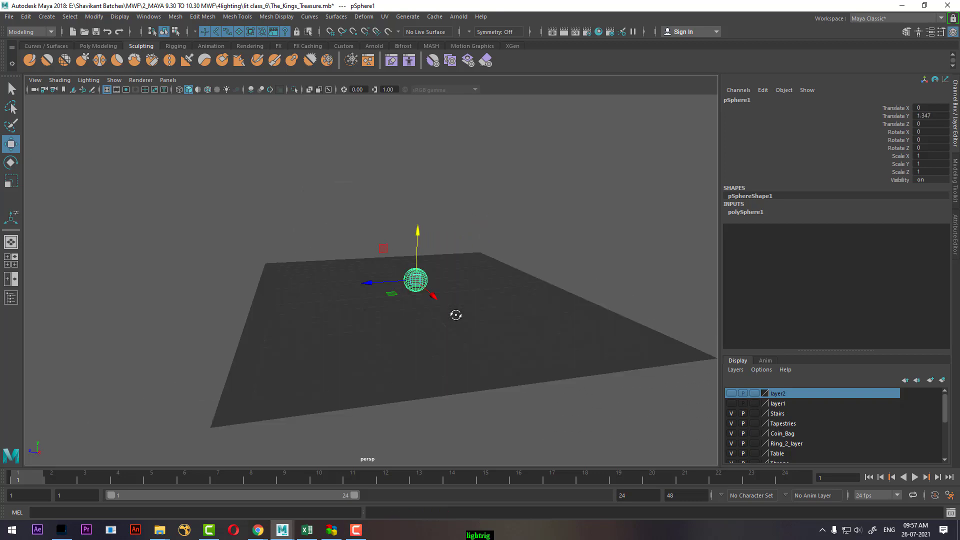
# - Create a directional light at the grid's centre and move it out to about 19.225 in Translate Z
pyautogui.click(50, 16)
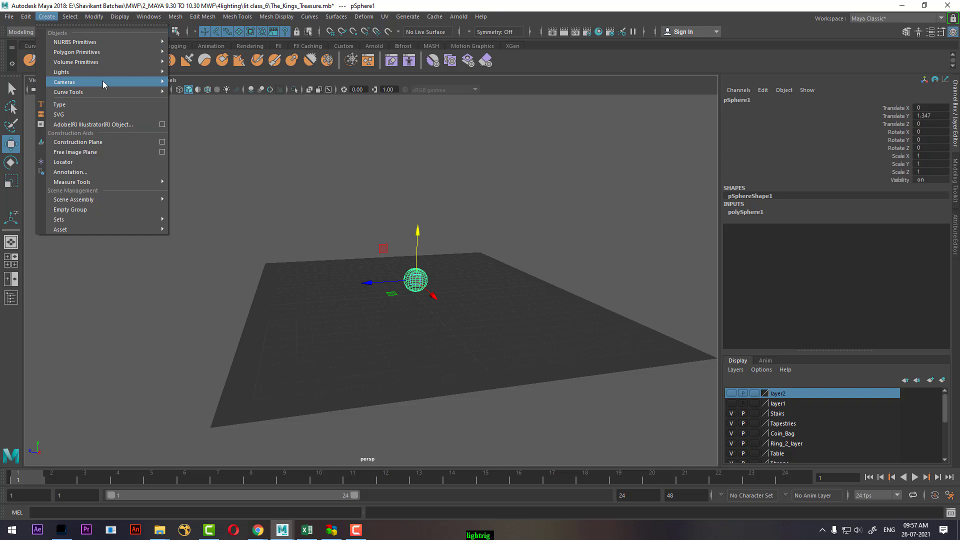
pyautogui.moveTo(104, 73)
pyautogui.click(202, 90)
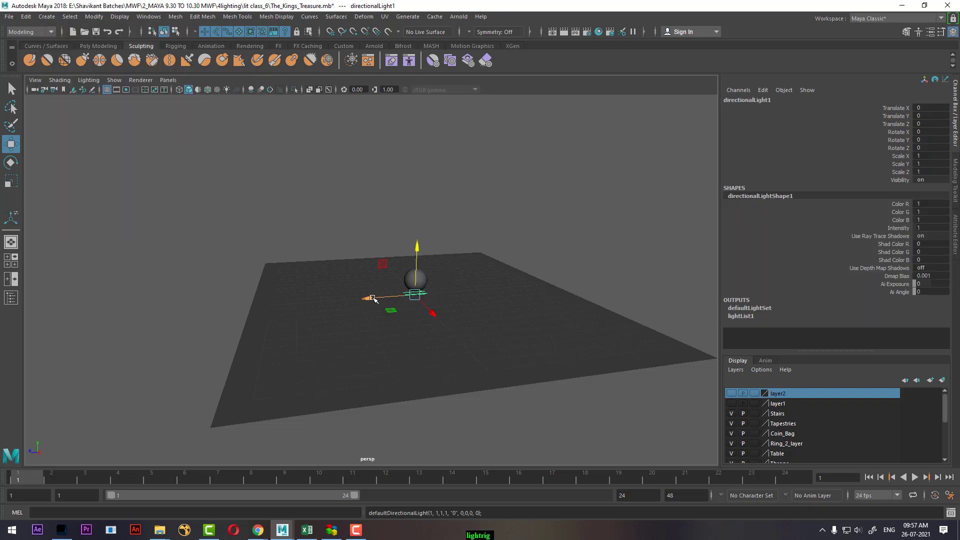
pyautogui.moveTo(373, 299); pyautogui.dragTo(118, 296)
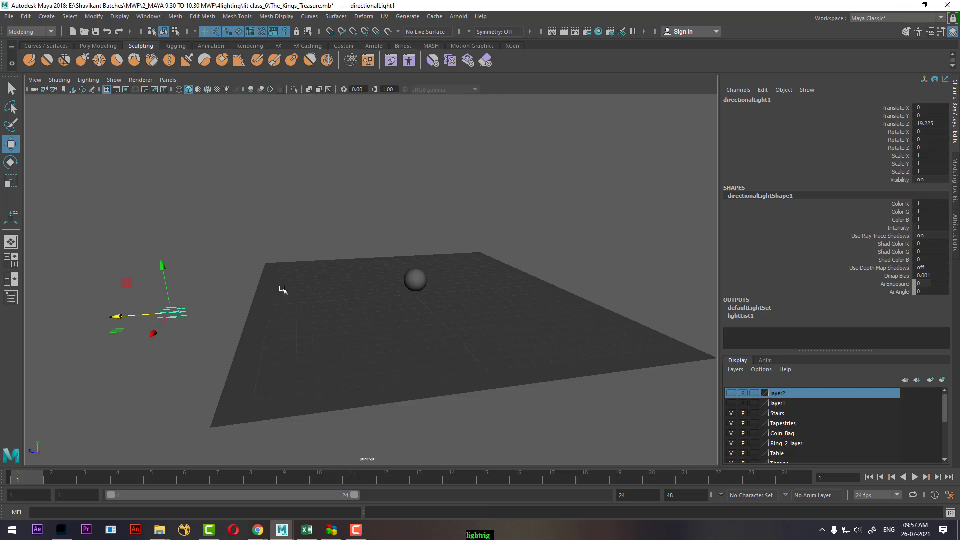
# - Aim the directional light at the sphere, raise it to about 9.802 in Translate Y and show the scene with all lights
pyautogui.press('t')
pyautogui.moveTo(243, 313); pyautogui.dragTo(420, 281)
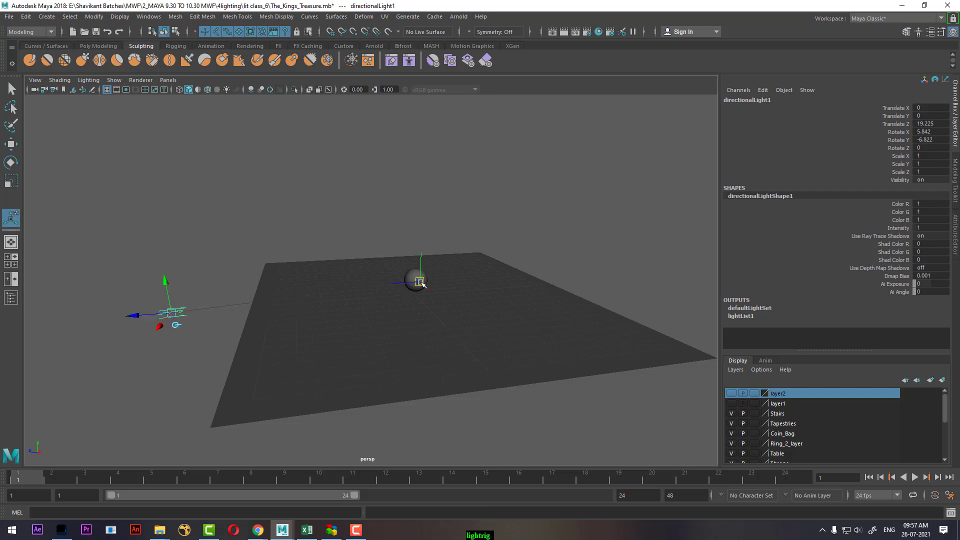
pyautogui.moveTo(167, 279); pyautogui.dragTo(234, 180)
pyautogui.press('7')
pyautogui.keyDown('alt'); pyautogui.moveTo(345, 222); pyautogui.dragTo(415, 270, button='right'); pyautogui.keyUp('alt')
# - Enable depth map shadows for the directional light with resolution 256 and filter size 4
pyautogui.hotkey('ctrl', 'a')
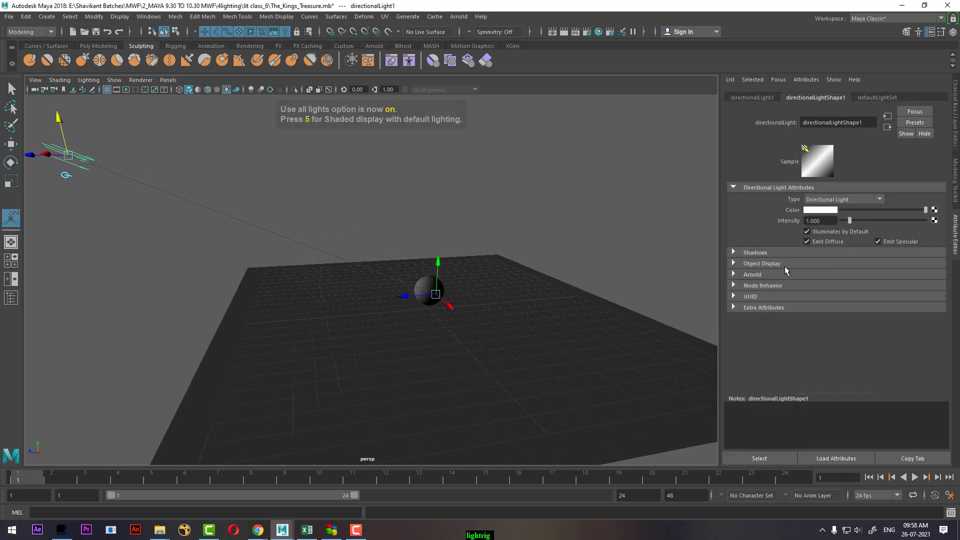
pyautogui.click(770, 251)
pyautogui.click(840, 283)
pyautogui.doubleClick(819, 295)
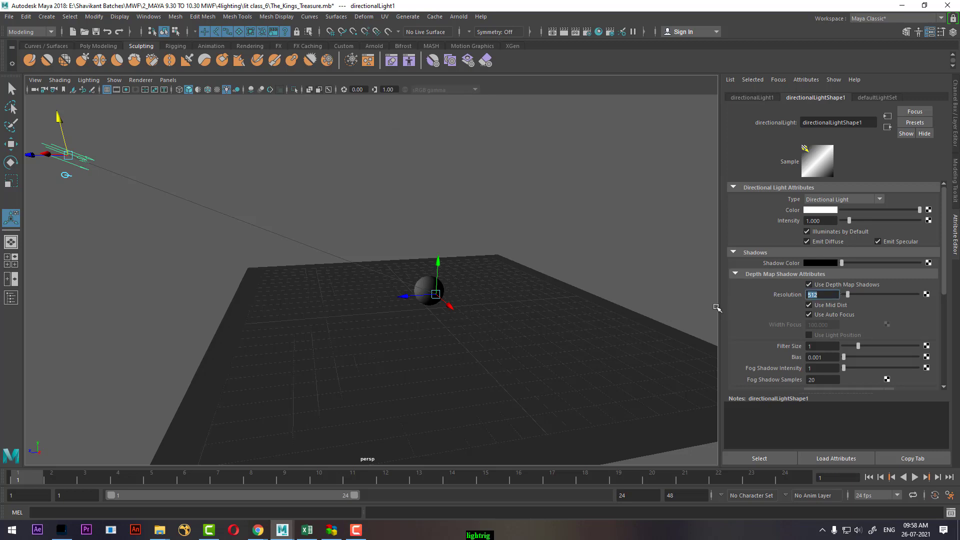
pyautogui.write('256')
pyautogui.press('Tab')
pyautogui.write('4')
pyautogui.press('Return')
# - Render the perspective view to check the sphere's shadow, then close the render
pyautogui.scroll(2, 413, 352)
pyautogui.click(563, 31)
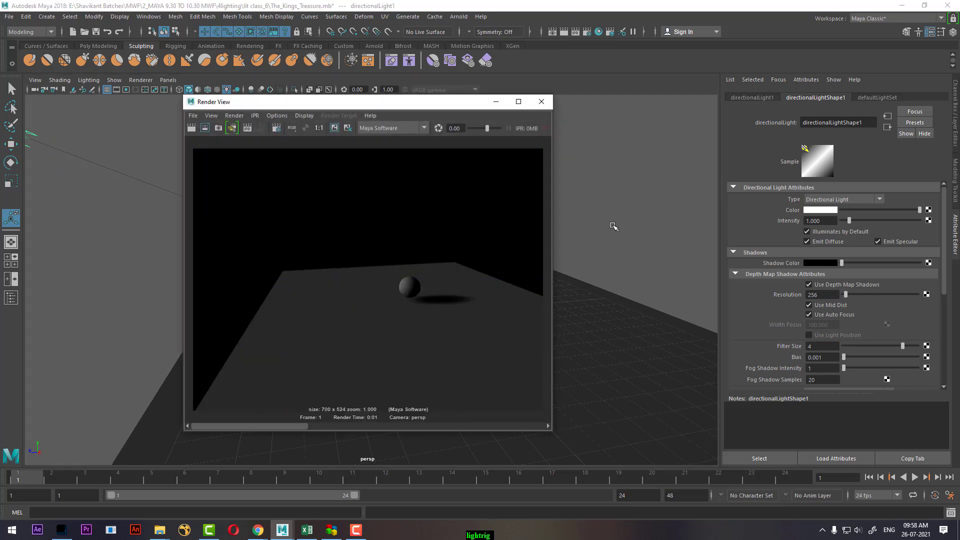
pyautogui.click(541, 101)
# - Scale the sphere up slightly and evenly in all directions
pyautogui.scroll(6, 495, 260)
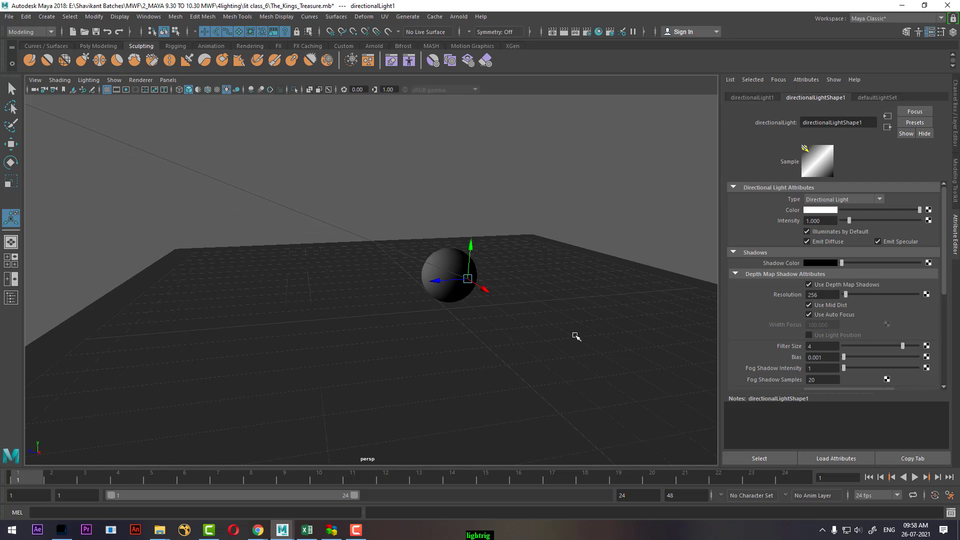
pyautogui.click(342, 198)
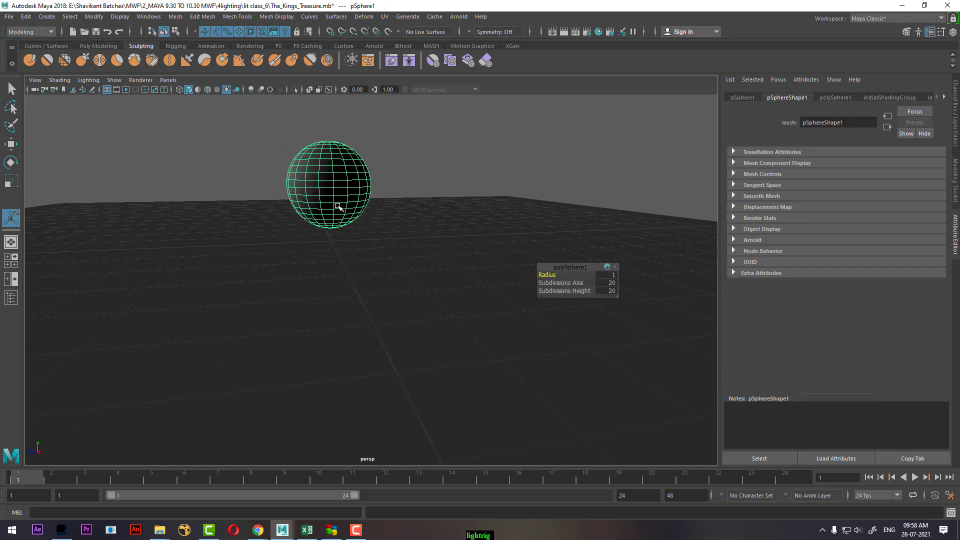
pyautogui.press('r')
pyautogui.keyDown('alt'); pyautogui.moveTo(326, 189); pyautogui.dragTo(335, 209); pyautogui.keyUp('alt')
pyautogui.moveTo(259, 172); pyautogui.dragTo(291, 124)
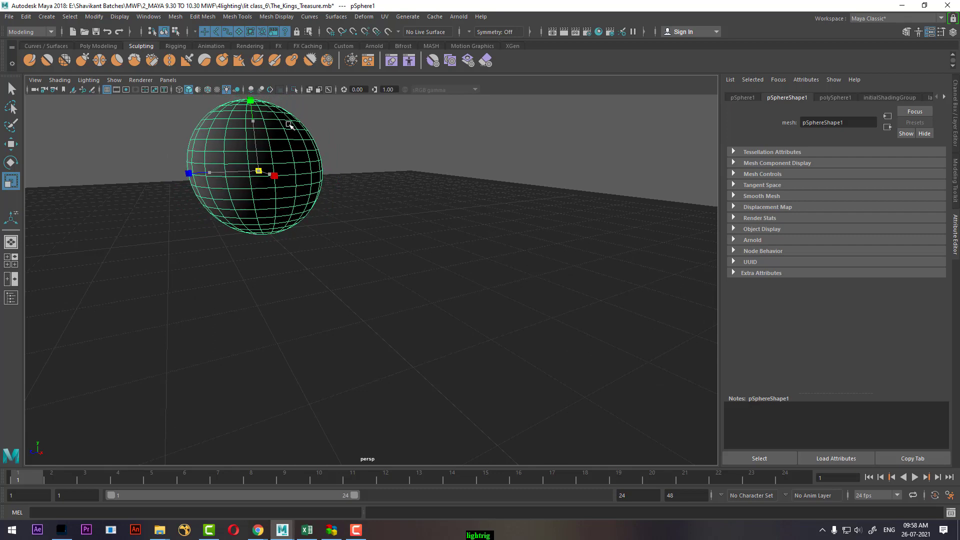
pyautogui.scroll(-3, 406, 289)
pyautogui.keyDown('alt'); pyautogui.moveTo(407, 289); pyautogui.dragTo(364, 246); pyautogui.keyUp('alt')
pyautogui.keyDown('alt'); pyautogui.moveTo(395, 195); pyautogui.dragTo(441, 298, button='middle'); pyautogui.keyUp('alt')
pyautogui.keyDown('alt'); pyautogui.moveTo(441, 298); pyautogui.dragTo(260, 245, button='right'); pyautogui.keyUp('alt')
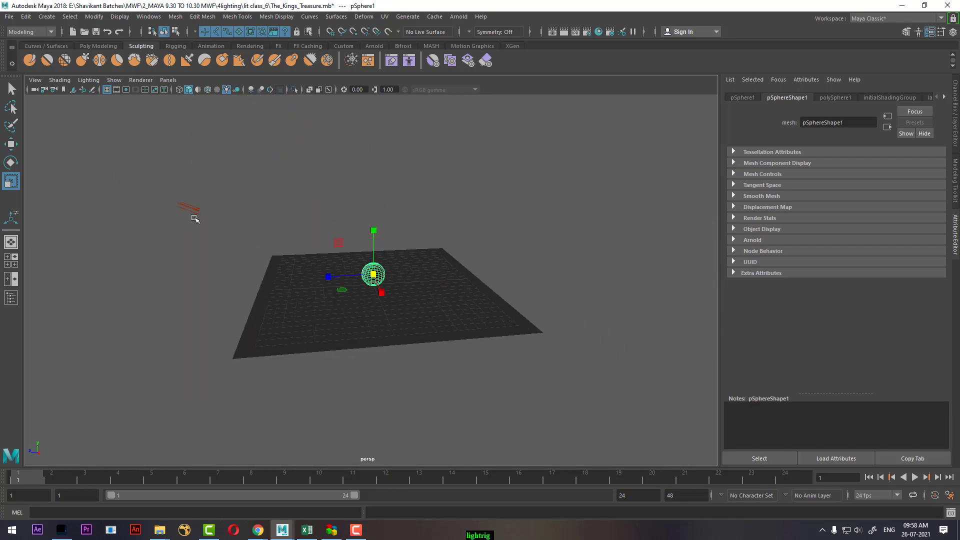
# - Lower the directional light's depth map shadow resolution to 128, try 60, and settle on 64
pyautogui.click(188, 213)
pyautogui.press('w')
pyautogui.keyDown('alt'); pyautogui.moveTo(190, 256); pyautogui.dragTo(492, 335, button='right'); pyautogui.keyUp('alt')
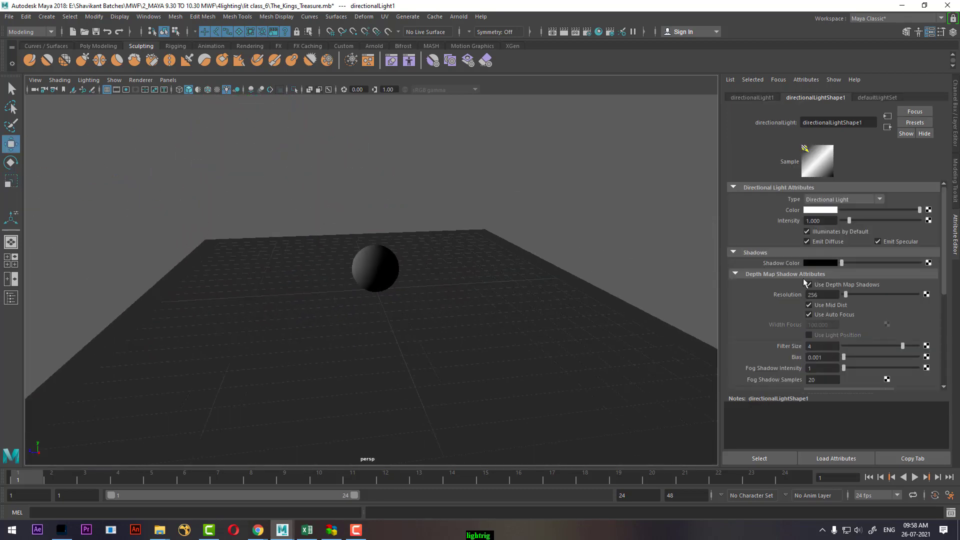
pyautogui.moveTo(834, 296); pyautogui.dragTo(745, 295)
pyautogui.write('128')
pyautogui.press('Return')
pyautogui.write('60')
pyautogui.press('Return')
pyautogui.write('64')
pyautogui.press('Return')
# - Clear the selection, render the view to judge the softened shadow, and close the render
pyautogui.click(631, 202)
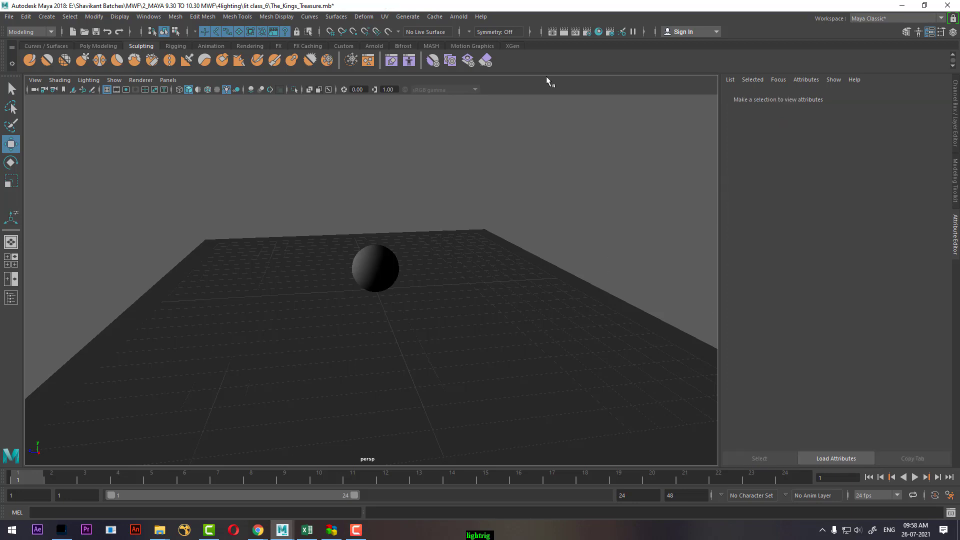
pyautogui.click(563, 32)
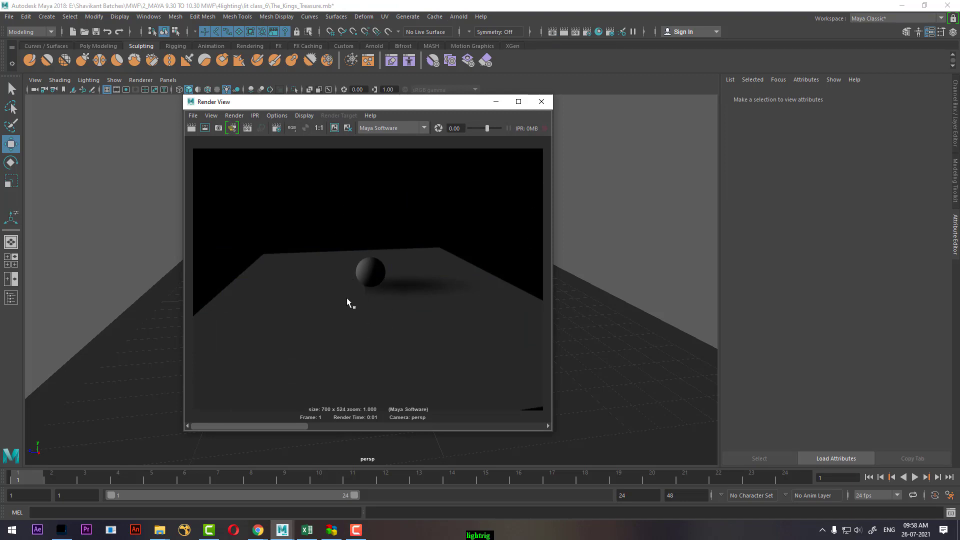
pyautogui.click(541, 102)
# - Set the directional light's intensity to 0.1 and render the view to check its brightness
pyautogui.scroll(-3, 300, 195)
pyautogui.click(125, 182)
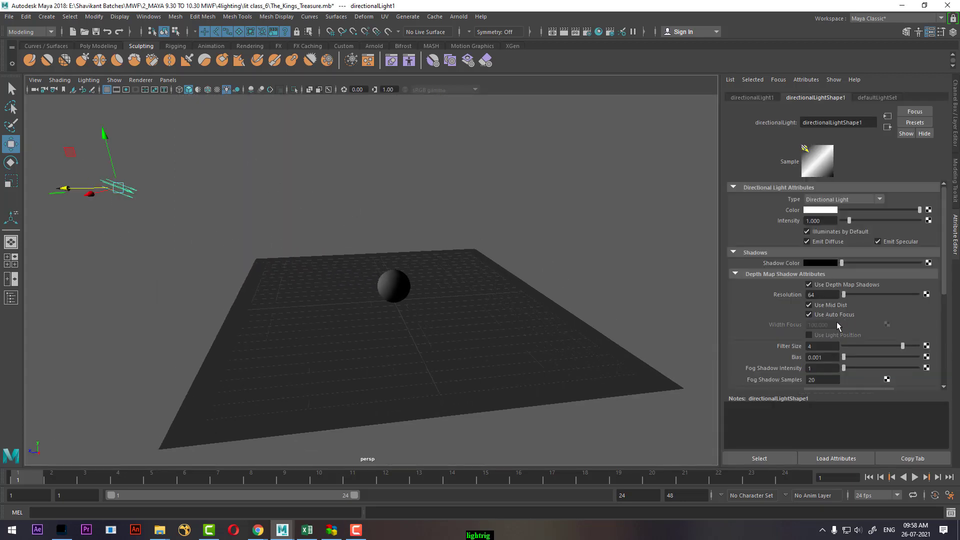
pyautogui.click(820, 221)
pyautogui.write('0.1')
pyautogui.press('Return')
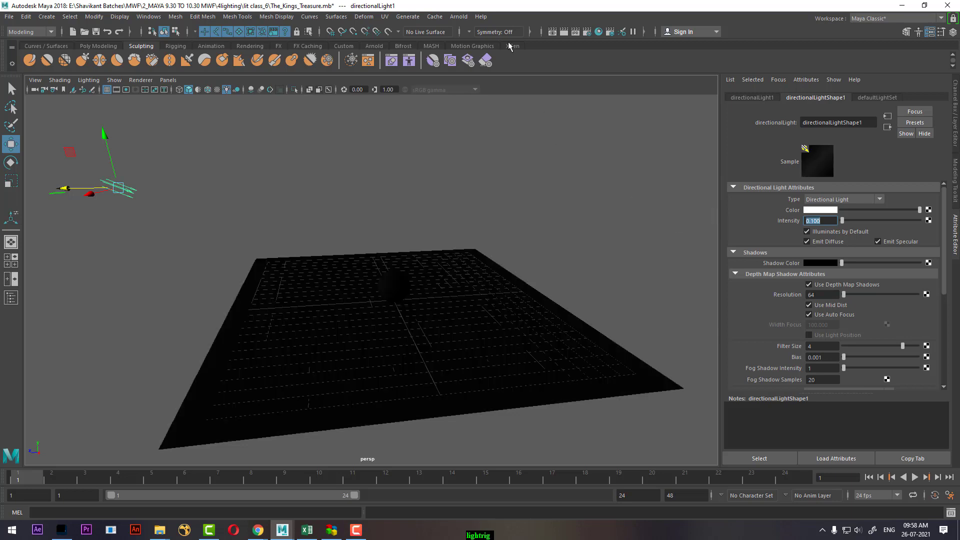
pyautogui.click(564, 32)
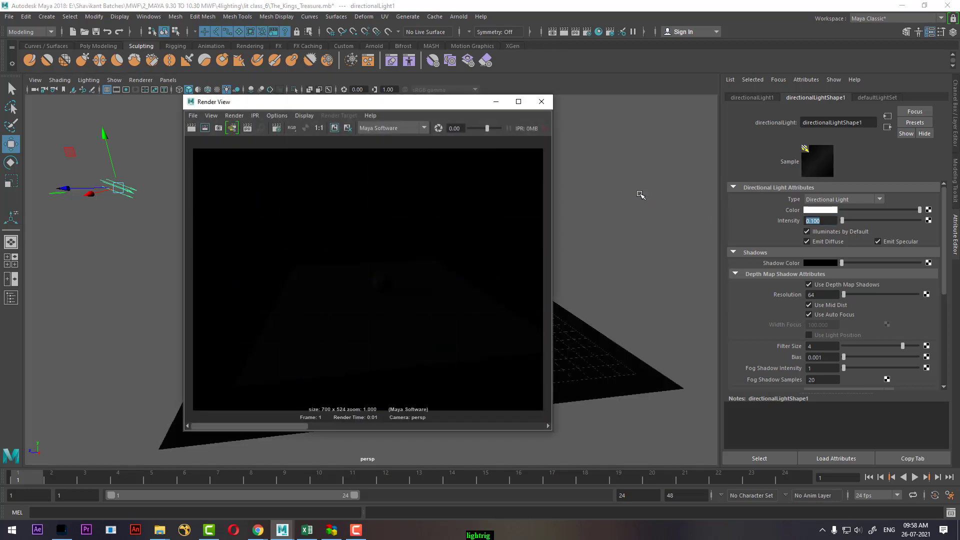
pyautogui.click(541, 101)
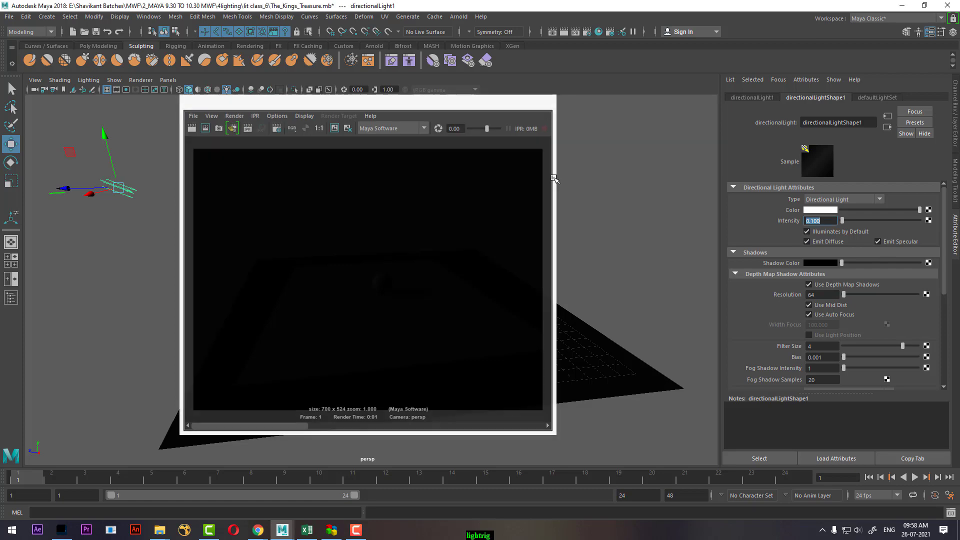
# - Set the directional light's intensity to 0.3 and render the view again
pyautogui.click(833, 221)
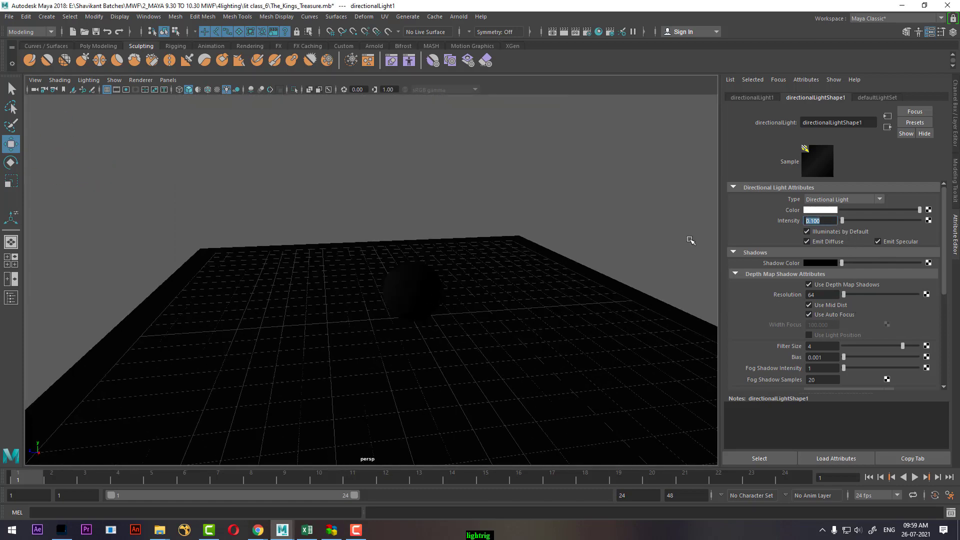
pyautogui.write('0.3')
pyautogui.press('Return')
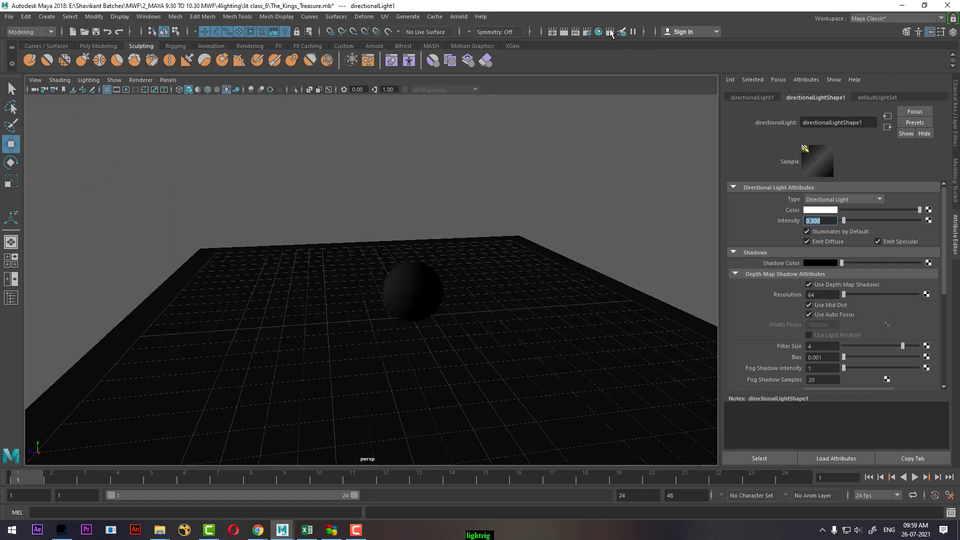
pyautogui.click(561, 33)
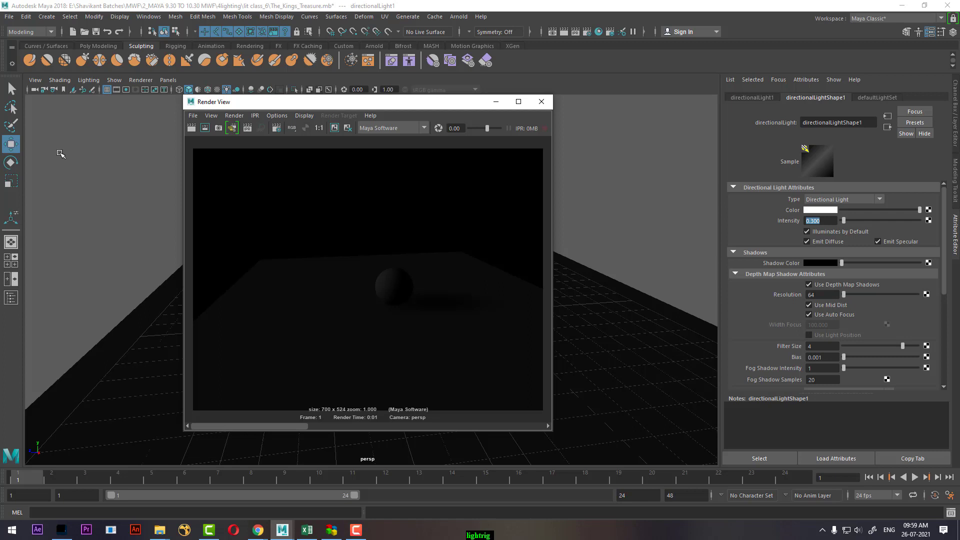
pyautogui.click(541, 101)
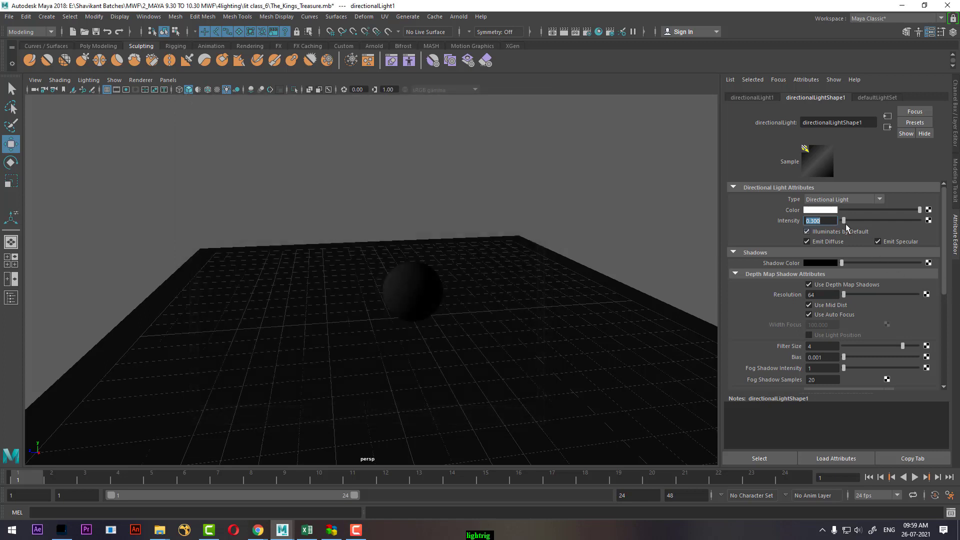
# - Change the directional light's colour to a pale blue of about 0.619, 0.732, 0.902 RGB and render the view
pyautogui.click(821, 210)
pyautogui.click(872, 236)
pyautogui.moveTo(891, 225); pyautogui.dragTo(888, 229)
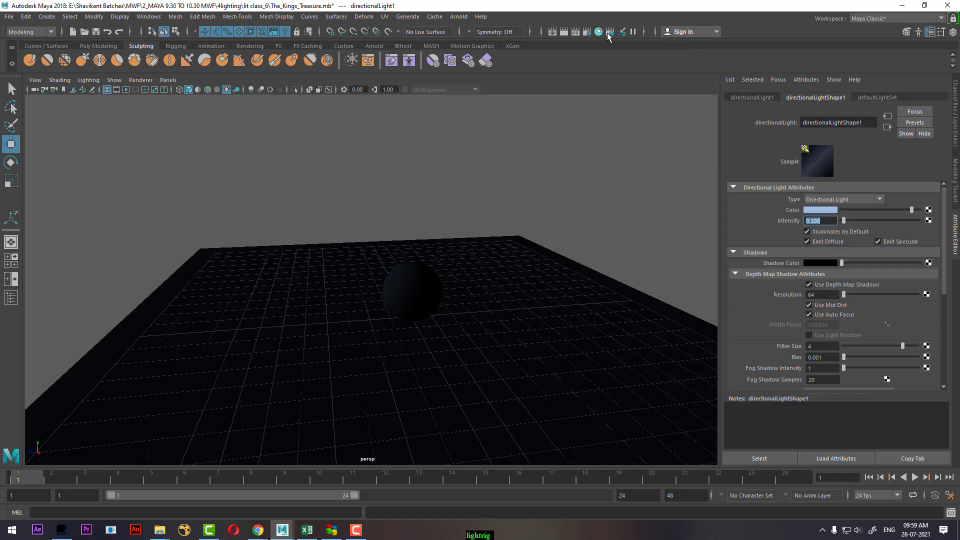
pyautogui.click(564, 32)
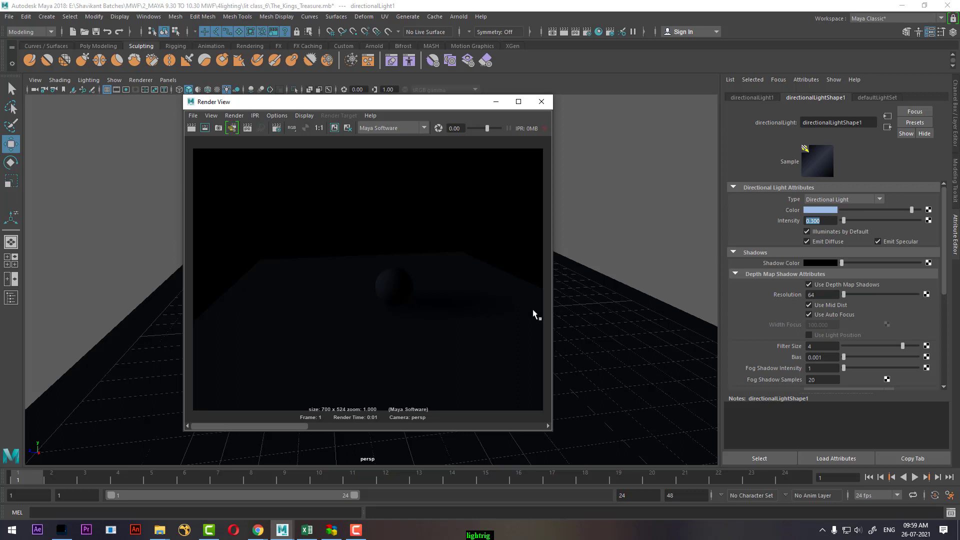
pyautogui.click(541, 101)
# - Check the directional light's channel values and turn off its Emit Specular option
pyautogui.scroll(-5, 418, 285)
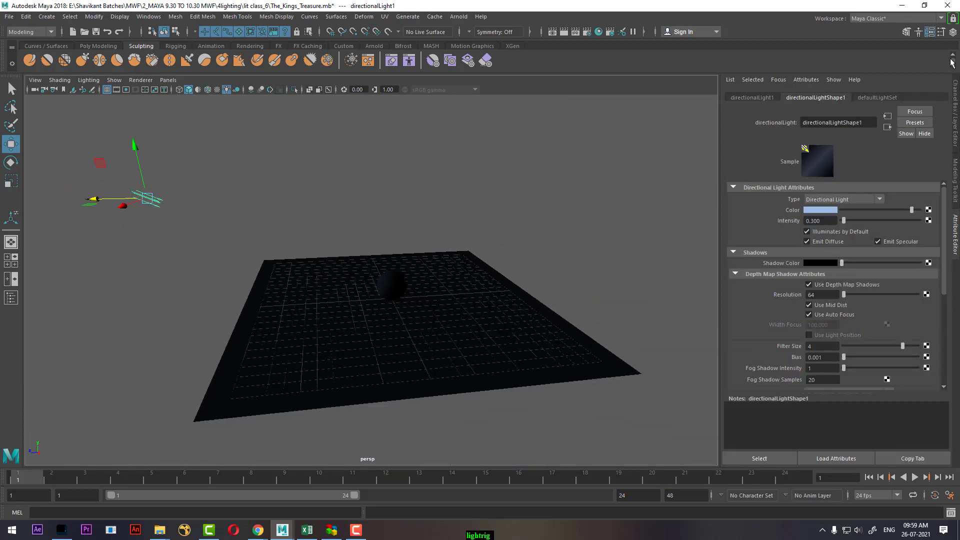
pyautogui.click(952, 32)
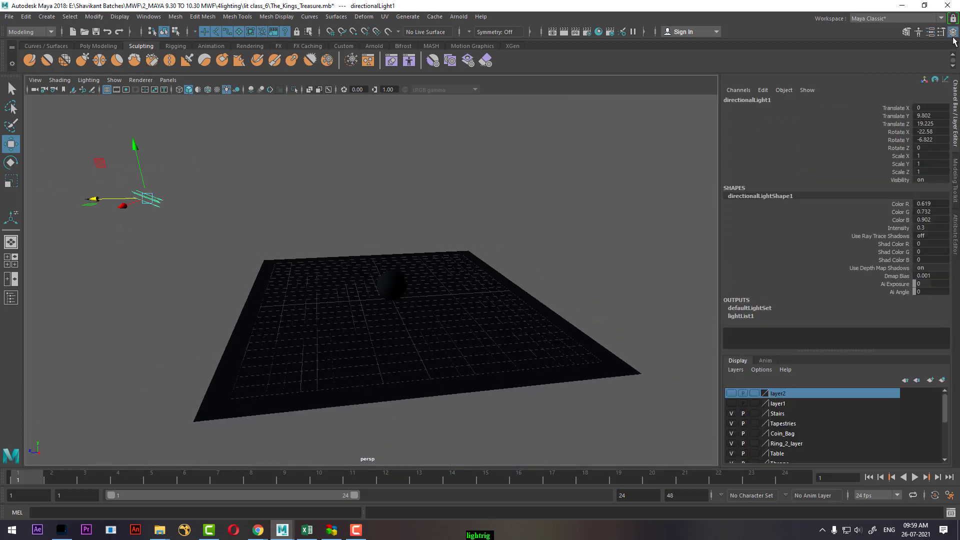
pyautogui.click(148, 218)
pyautogui.click(149, 201)
pyautogui.hotkey('ctrl', 'a')
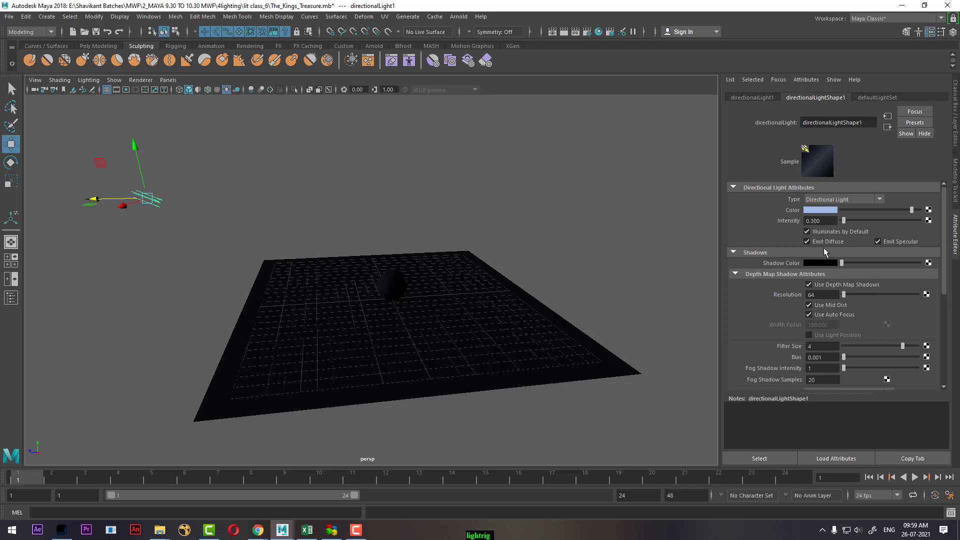
pyautogui.scroll(2, 425, 283)
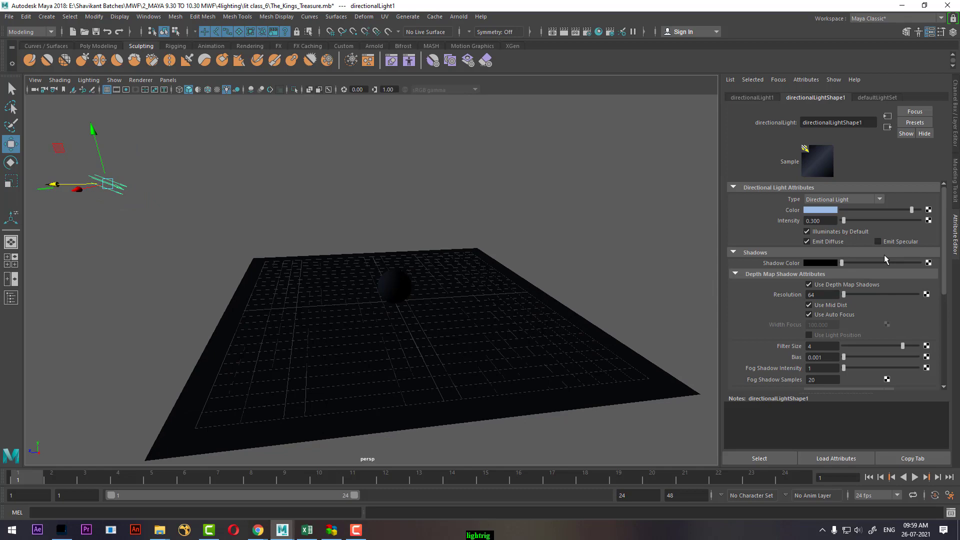
# - Assign a new Blinn material to the sphere
pyautogui.scroll(2, 428, 326)
pyautogui.click(393, 287)
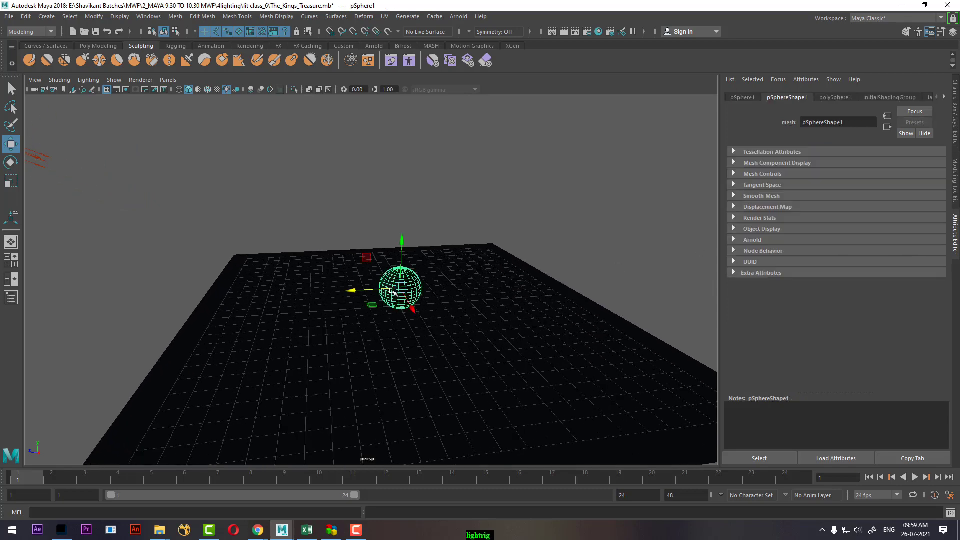
pyautogui.moveTo(393, 287); pyautogui.dragTo(397, 315, button='right')
pyautogui.moveTo(403, 499)
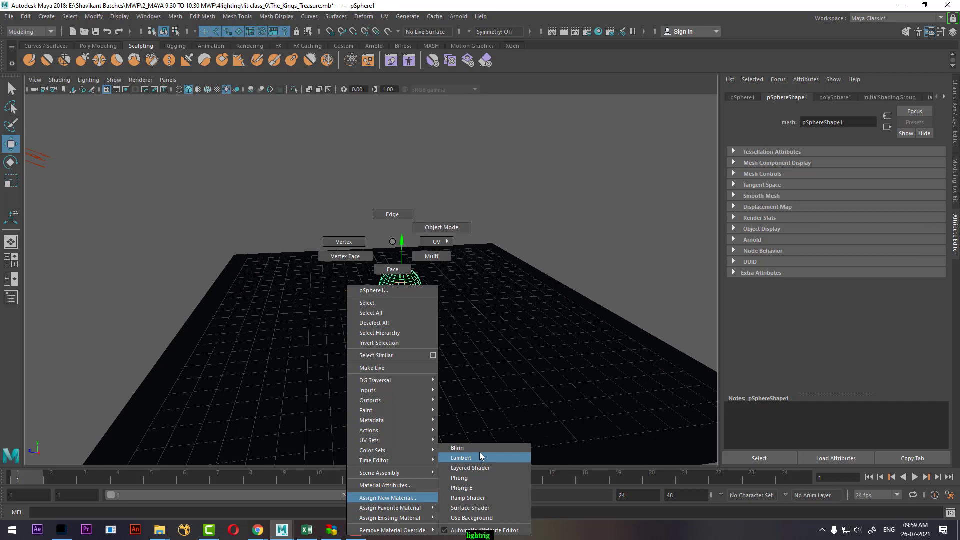
pyautogui.click(481, 448)
pyautogui.click(411, 281)
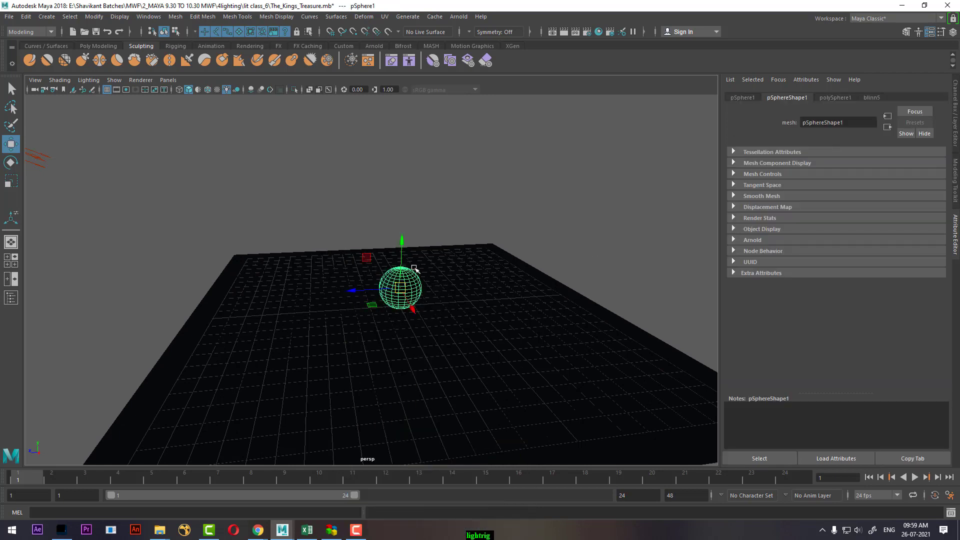
# - Render the sphere with the directional light's Emit Specular on, turn that option off and render again to compare
pyautogui.moveTo(76, 163); pyautogui.dragTo(26, 201)
pyautogui.click(888, 240)
pyautogui.click(564, 31)
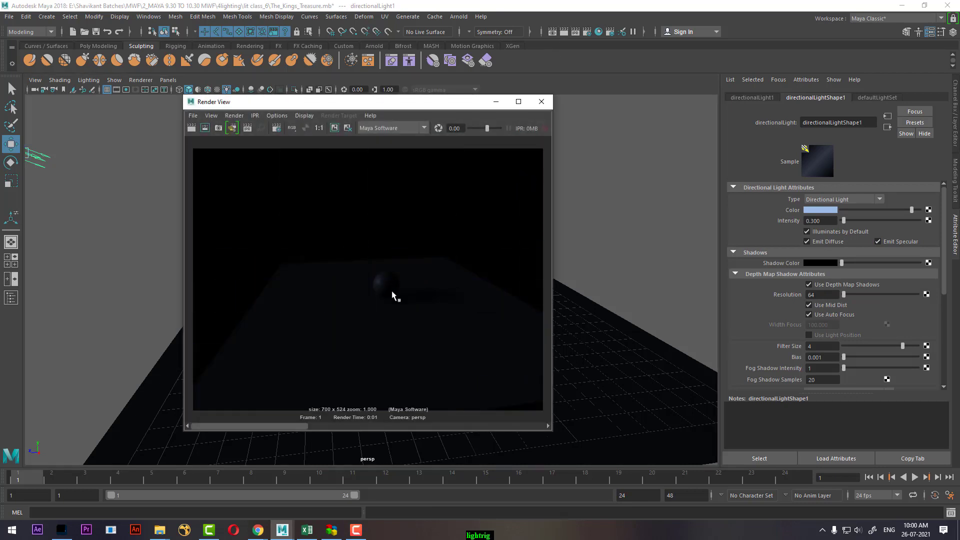
pyautogui.click(898, 242)
pyautogui.click(191, 128)
pyautogui.click(541, 103)
# - Review the directional light's intensity, shadow resolution and filter size, then clear the selection
pyautogui.click(828, 220)
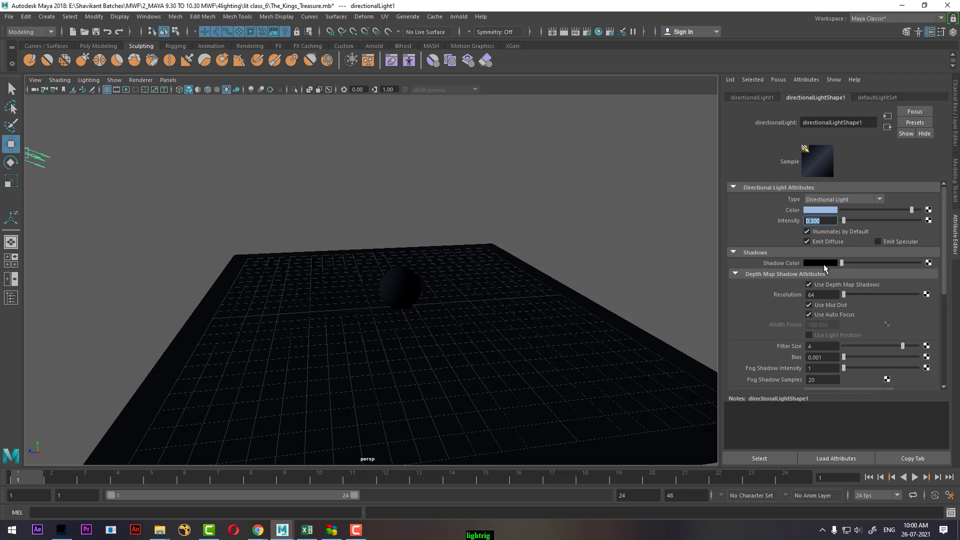
pyautogui.click(827, 294)
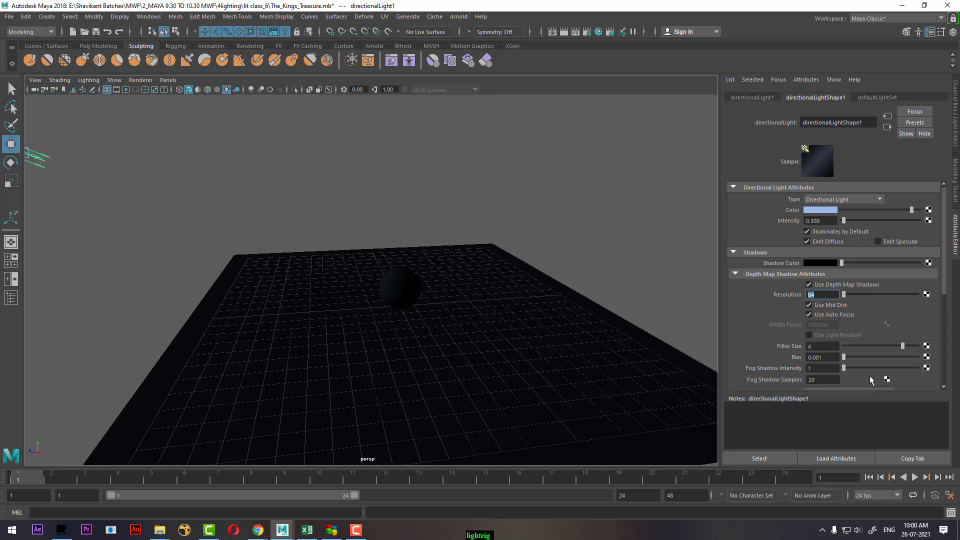
pyautogui.click(825, 345)
pyautogui.click(248, 221)
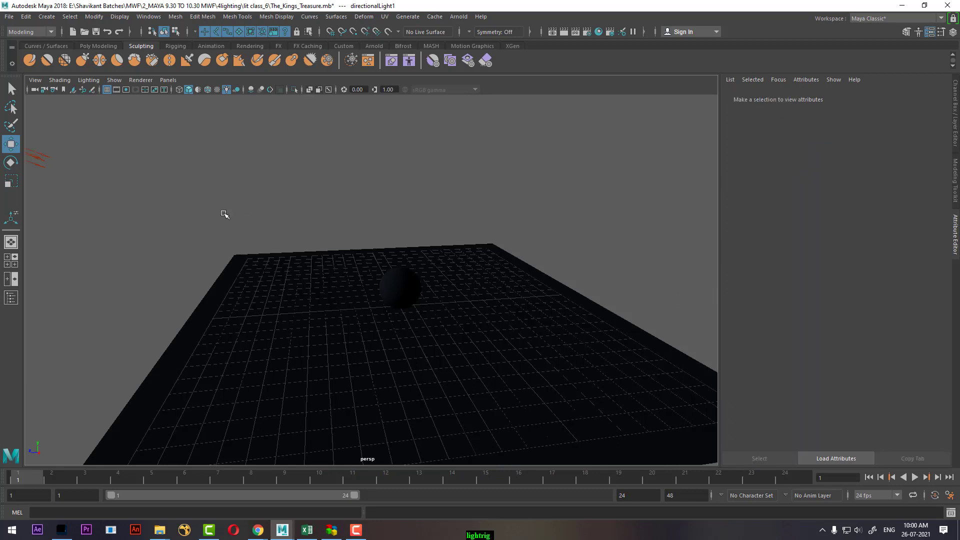
# - Select the directional light and set its Translate and Rotate X and Y channels to 0
pyautogui.keyDown('alt'); pyautogui.moveTo(111, 210); pyautogui.dragTo(245, 271, button='middle'); pyautogui.keyUp('alt')
pyautogui.moveTo(172, 180); pyautogui.dragTo(148, 225)
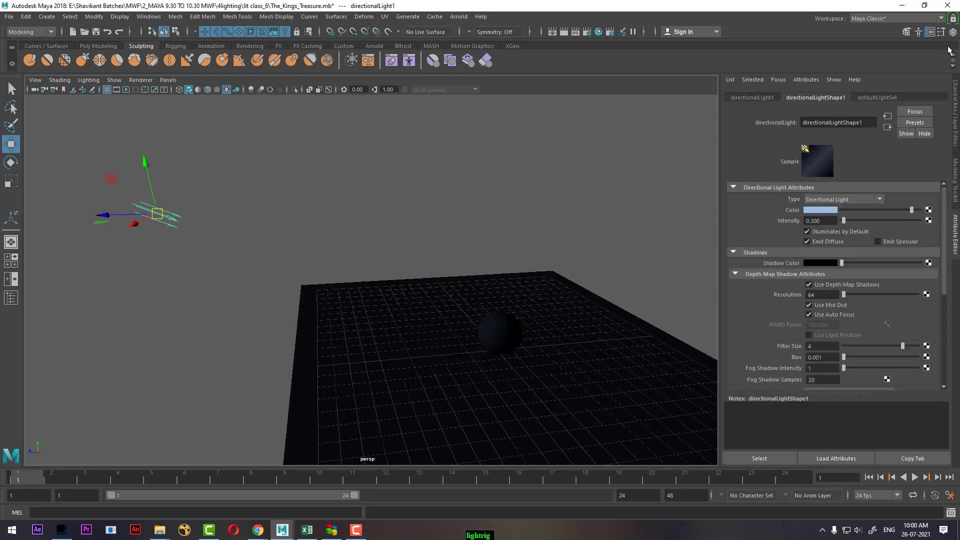
pyautogui.click(952, 31)
pyautogui.moveTo(935, 107); pyautogui.dragTo(938, 141)
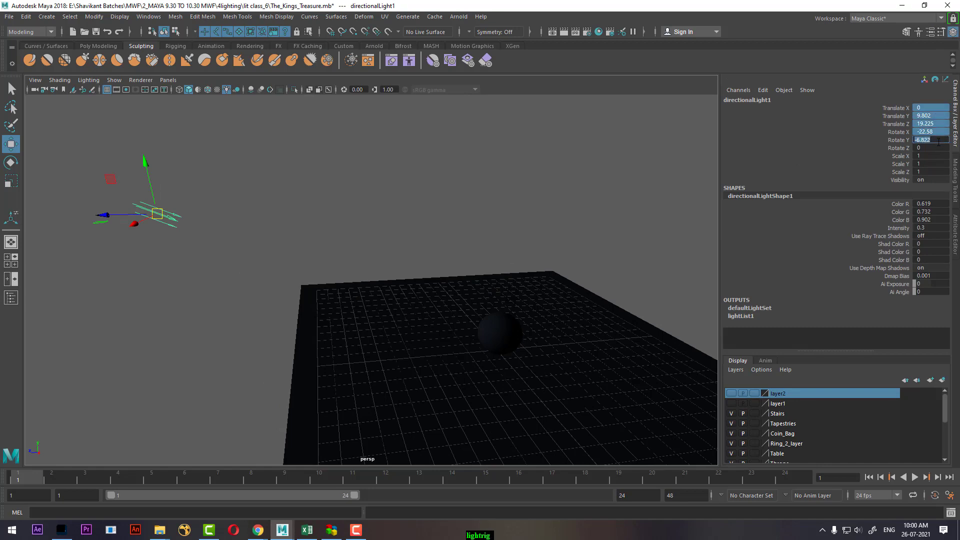
pyautogui.write('0')
pyautogui.press('Return')
# - Select the directional light at the origin and move it along Z to about 25.55, outside the plane
pyautogui.keyDown('alt'); pyautogui.moveTo(559, 408); pyautogui.dragTo(532, 312); pyautogui.keyUp('alt')
pyautogui.click(574, 225)
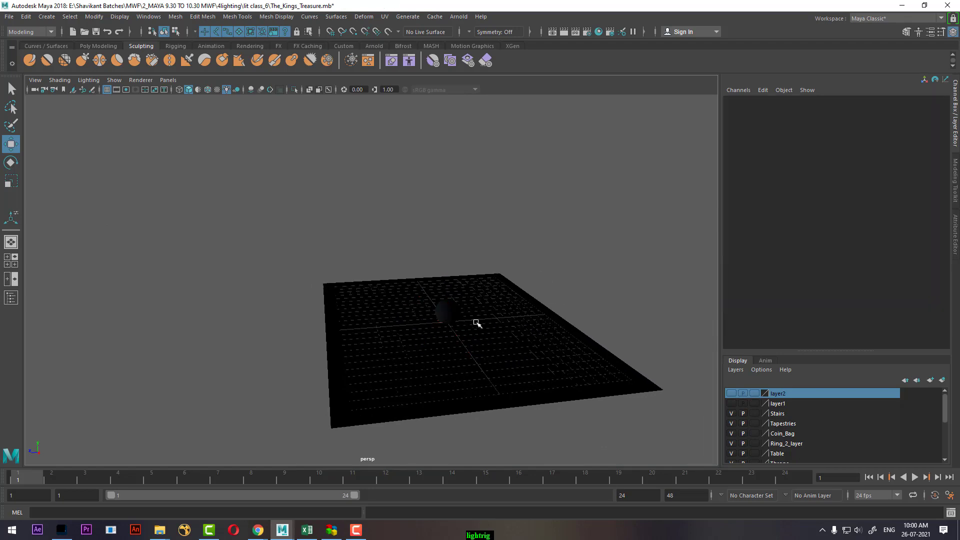
pyautogui.click(439, 318)
pyautogui.click(236, 32)
pyautogui.click(492, 320)
pyautogui.moveTo(465, 288); pyautogui.dragTo(430, 343)
pyautogui.keyDown('alt'); pyautogui.moveTo(468, 309); pyautogui.dragTo(453, 327); pyautogui.keyUp('alt')
pyautogui.keyDown('alt'); pyautogui.moveTo(453, 327); pyautogui.dragTo(446, 344, button='right'); pyautogui.keyUp('alt')
pyautogui.moveTo(431, 336); pyautogui.dragTo(160, 350)
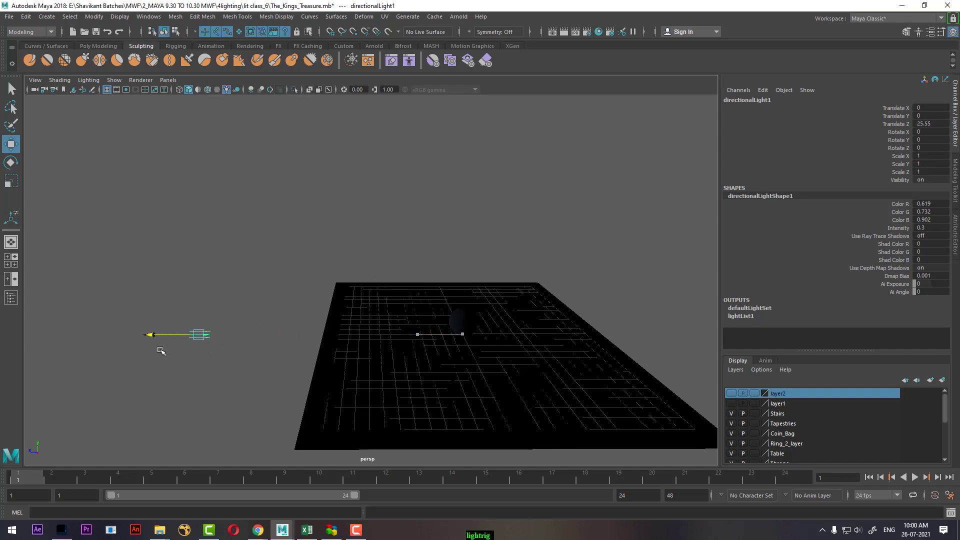
# - Select only the directional light and hide all unselected objects
pyautogui.keyDown('alt'); pyautogui.moveTo(286, 341); pyautogui.dragTo(290, 374, button='right'); pyautogui.keyUp('alt')
pyautogui.keyDown('alt'); pyautogui.moveTo(290, 370); pyautogui.dragTo(428, 338); pyautogui.keyUp('alt')
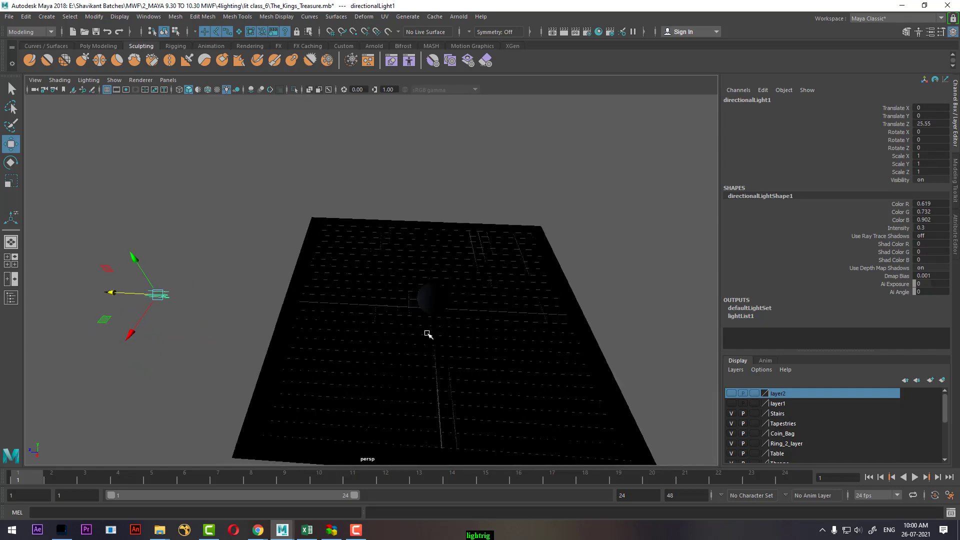
pyautogui.click(228, 332)
pyautogui.moveTo(194, 261); pyautogui.dragTo(143, 343)
pyautogui.hotkey('alt', 'h')
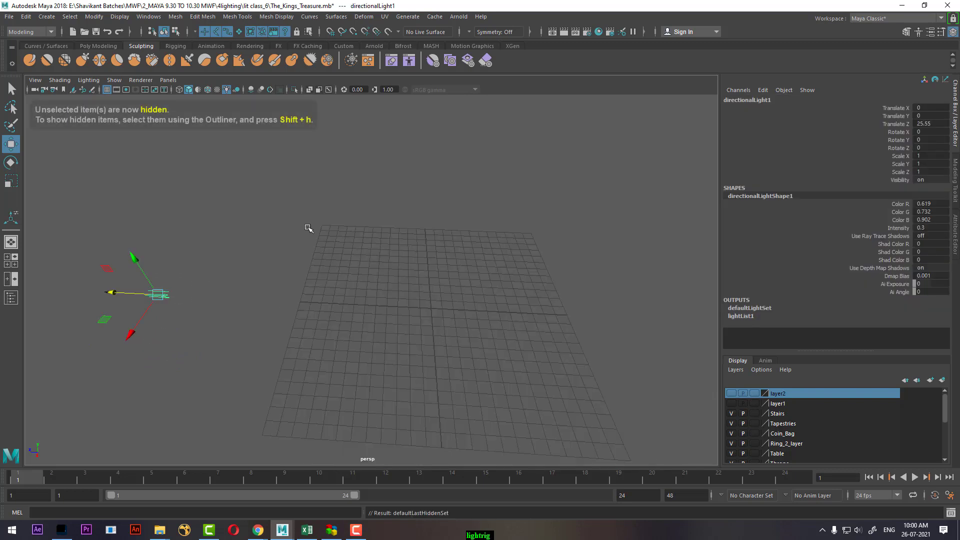
# - Move the directional light's pivot to the grid centre with grid snapping
pyautogui.keyDown('alt'); pyautogui.moveTo(255, 281); pyautogui.dragTo(319, 298); pyautogui.keyUp('alt')
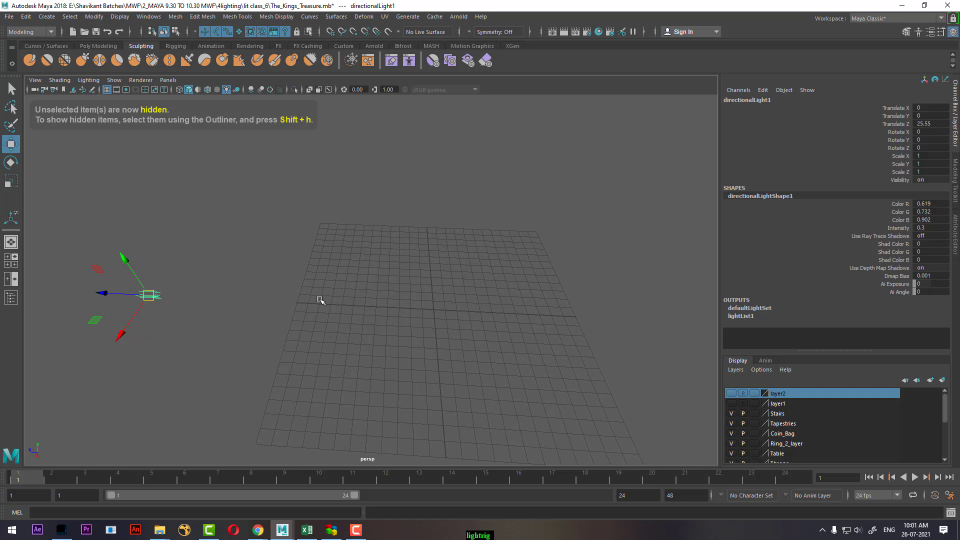
pyautogui.press('d')
pyautogui.press('x')
pyautogui.middleClick(435, 310)
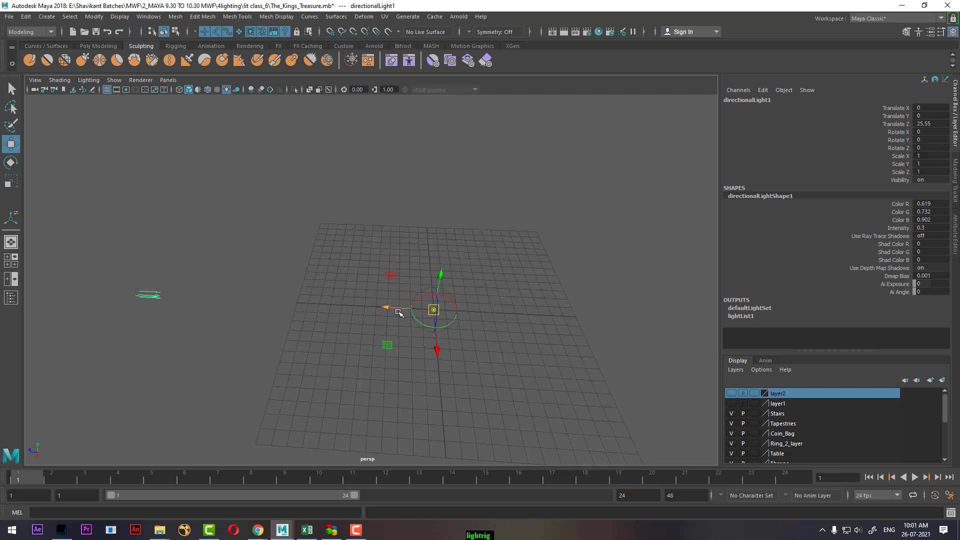
pyautogui.moveTo(388, 309); pyautogui.dragTo(362, 323)
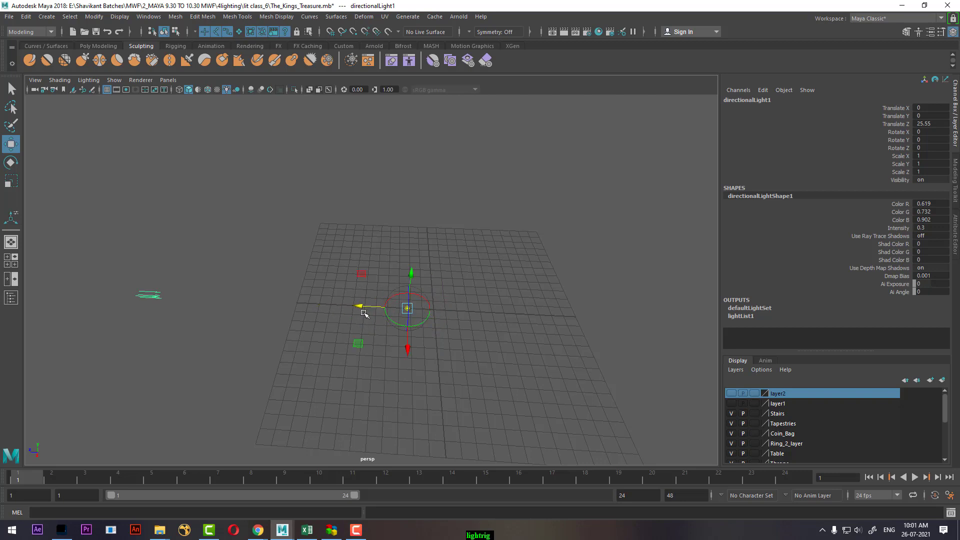
pyautogui.press('x')
pyautogui.moveTo(361, 309); pyautogui.dragTo(433, 312)
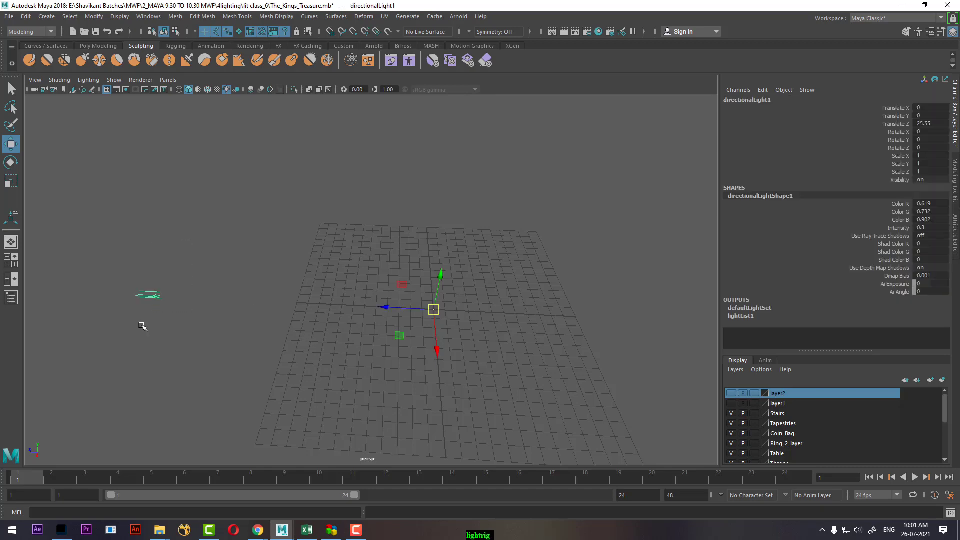
# - Open the Duplicate Special options for the directional light
pyautogui.keyDown('alt'); pyautogui.moveTo(328, 328); pyautogui.dragTo(371, 337); pyautogui.keyUp('alt')
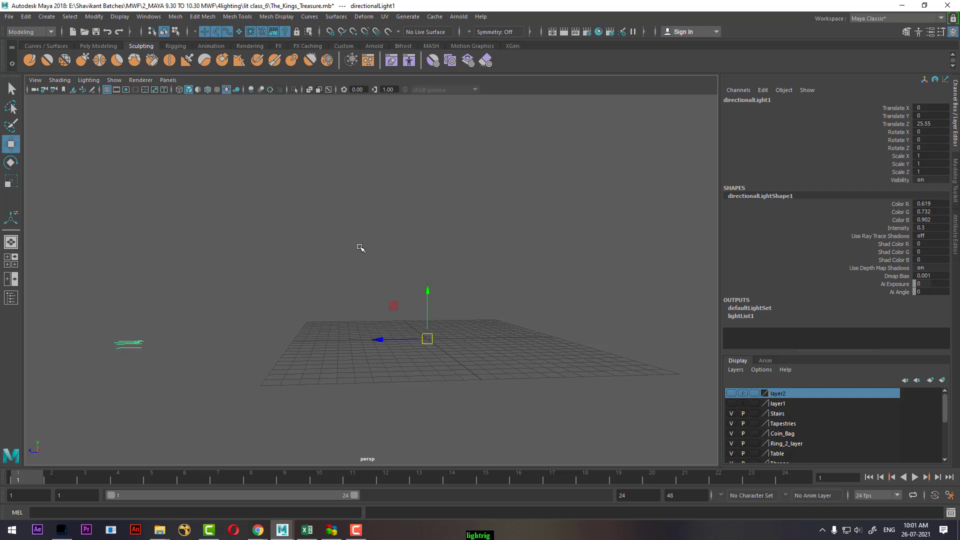
pyautogui.click(27, 17)
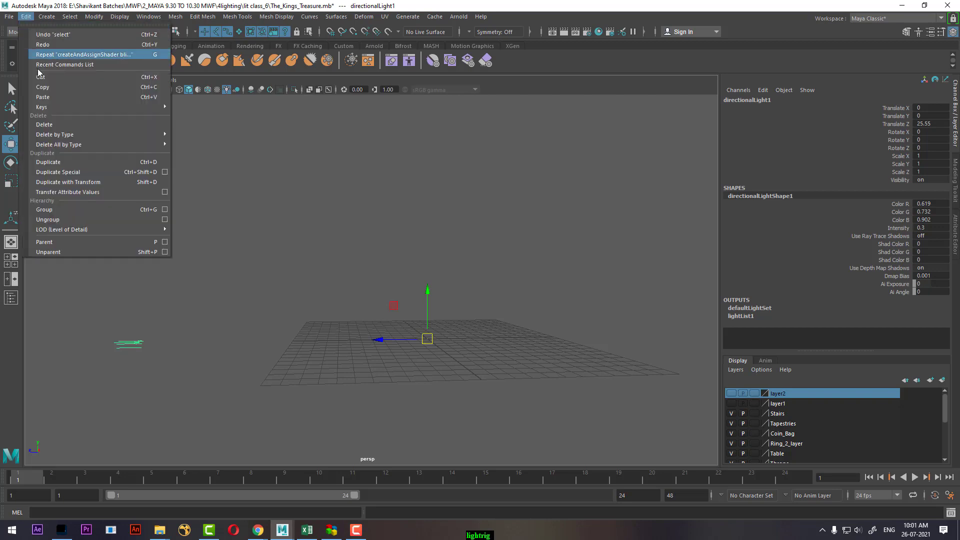
pyautogui.click(165, 172)
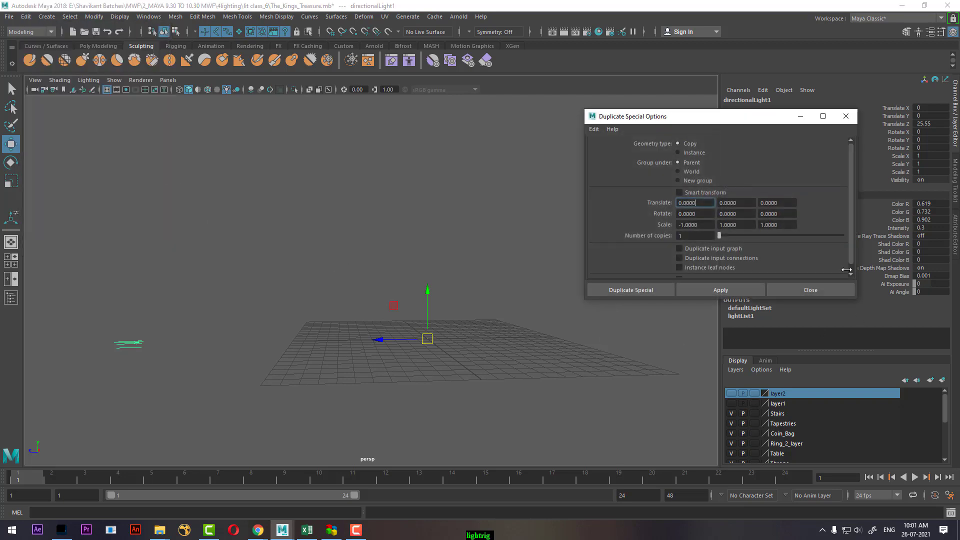
# - Try rotating the light about its X axis around the relocated pivot, and undo the rotation
pyautogui.scroll(1, 353, 332)
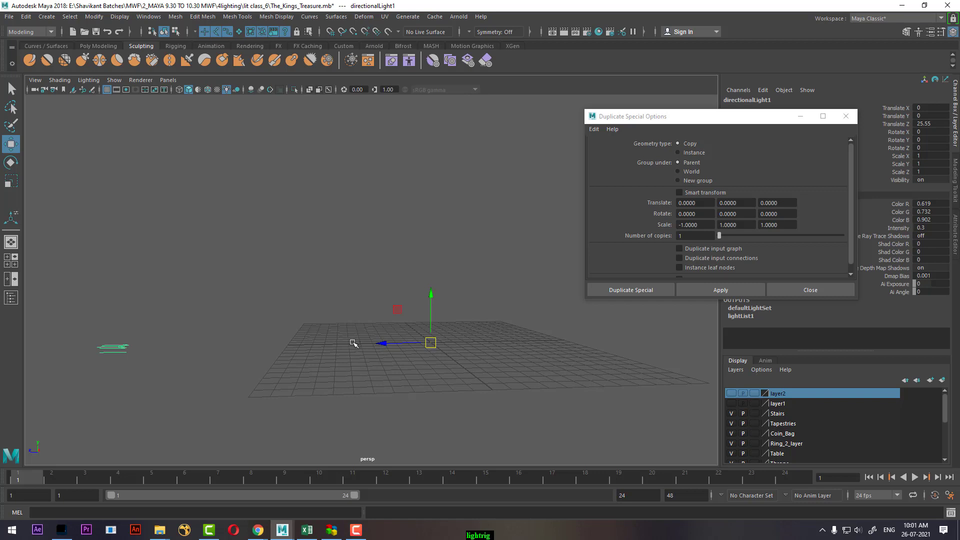
pyautogui.press('e')
pyautogui.moveTo(402, 312); pyautogui.dragTo(430, 296)
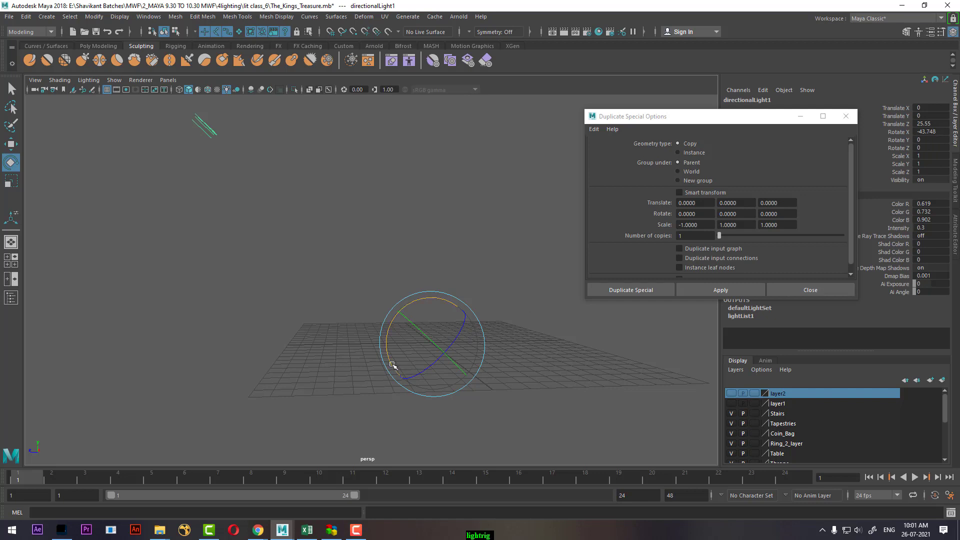
pyautogui.hotkey('ctrl', 'z')
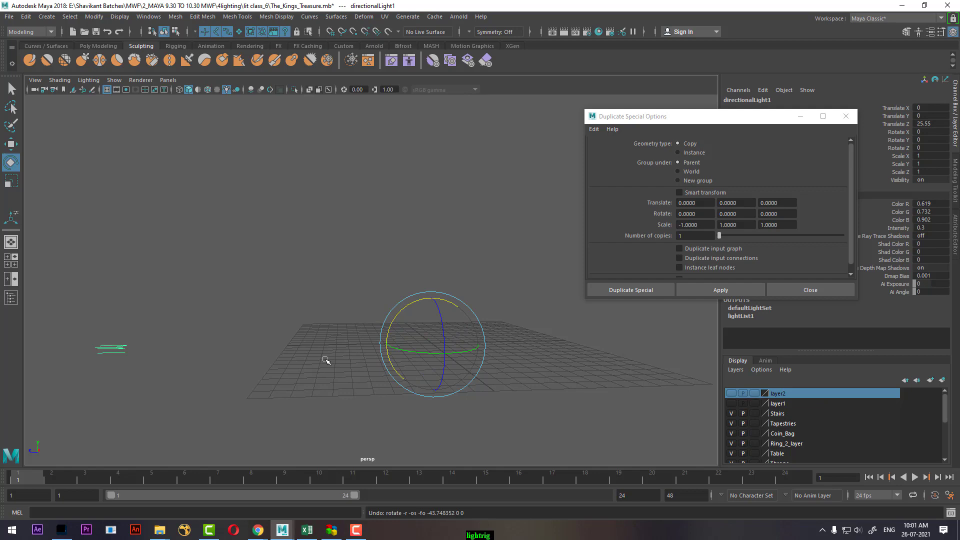
# - Open the Calculator app and compute 90 ÷ 3 to get the angle between copies
pyautogui.press('super')
pyautogui.write('ca')
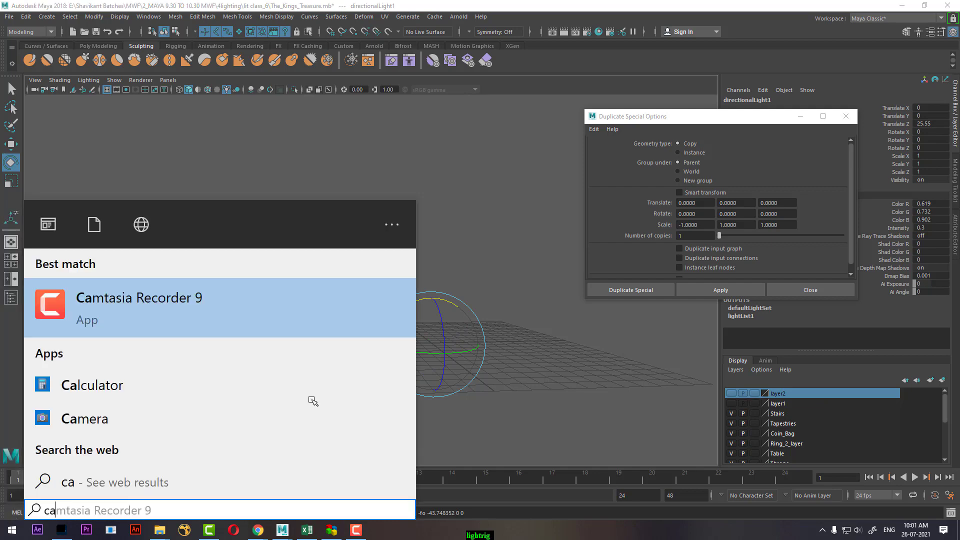
pyautogui.write('l')
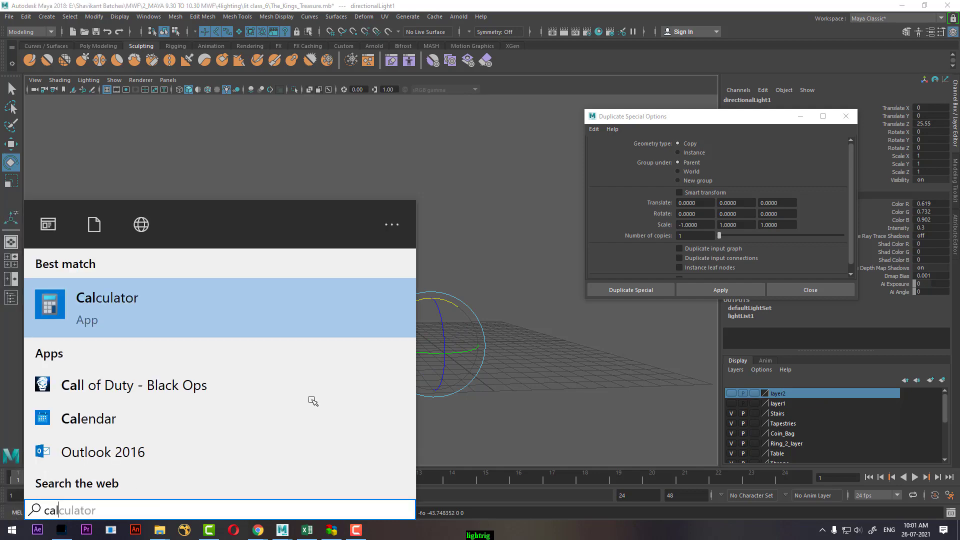
pyautogui.click(178, 314)
pyautogui.click(386, 295)
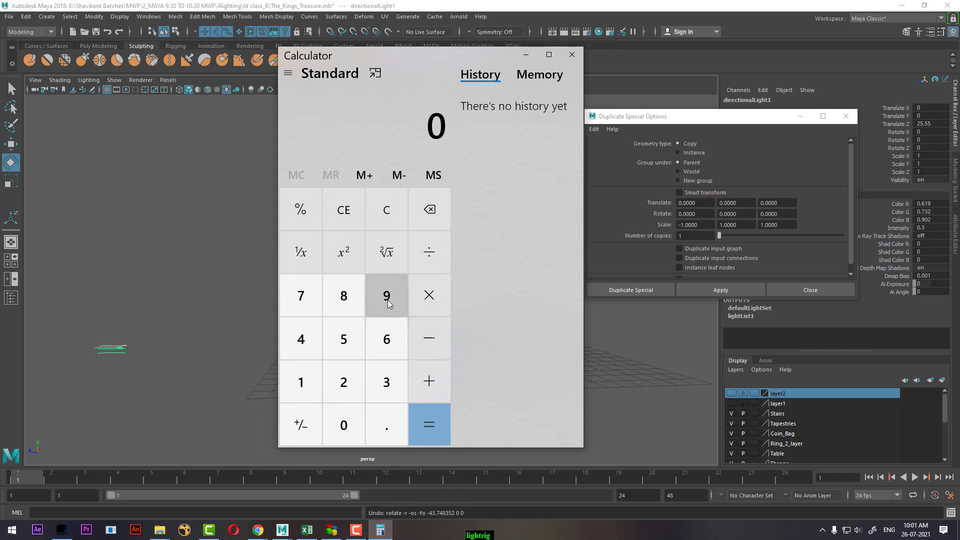
pyautogui.click(342, 434)
pyautogui.click(431, 267)
pyautogui.click(388, 383)
pyautogui.click(422, 426)
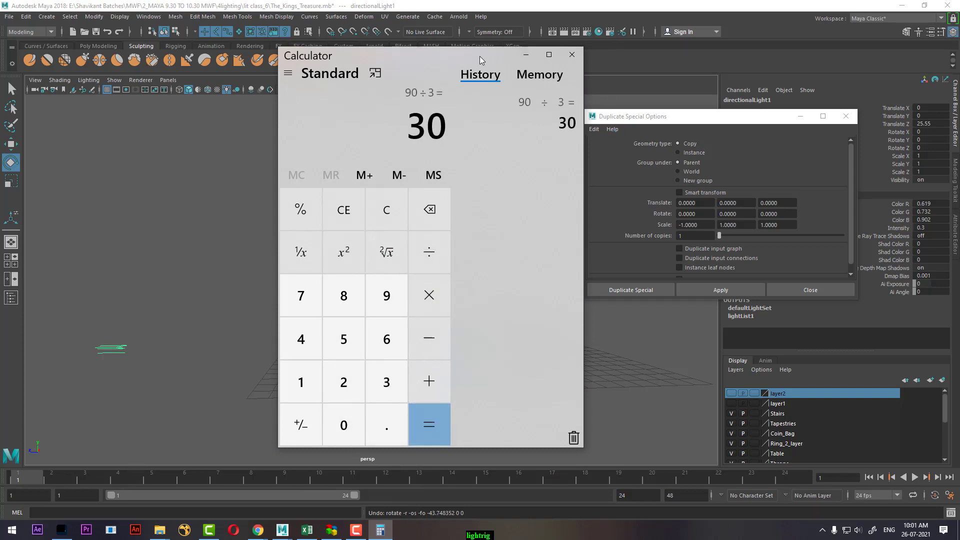
pyautogui.moveTo(480, 53); pyautogui.dragTo(432, 184)
# - Switch back to Maya and set Duplicate Special to 3 copies with an X rotation of 30
pyautogui.click(694, 235)
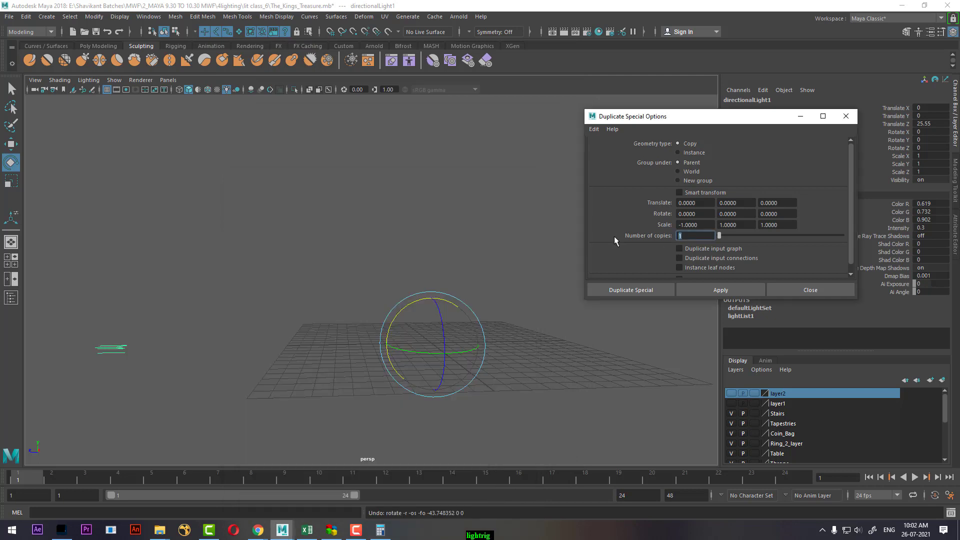
pyautogui.write('3')
pyautogui.moveTo(397, 313); pyautogui.dragTo(406, 305)
pyautogui.scroll(2, 467, 262)
pyautogui.hotkey('ctrl', 'z')
pyautogui.click(620, 225)
pyautogui.write('30')
pyautogui.press('Return')
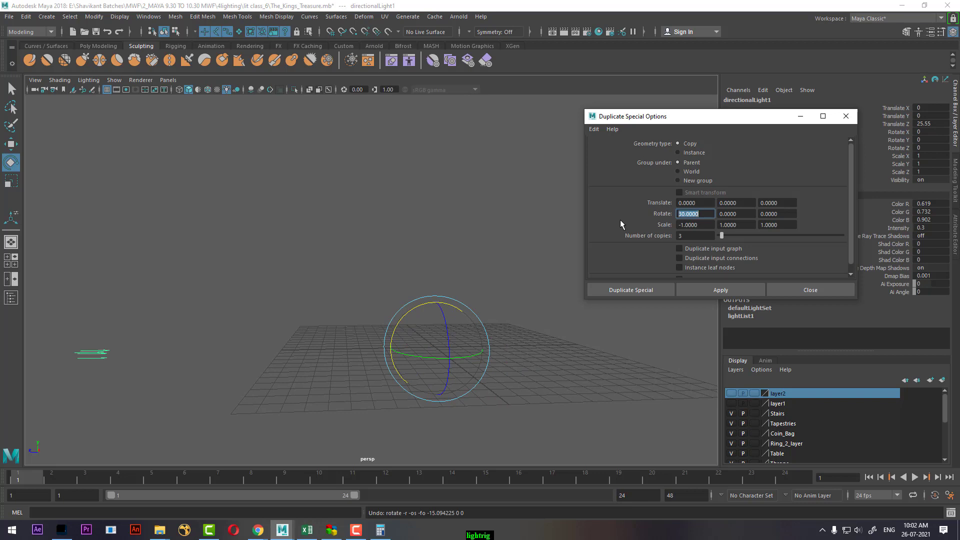
# - Try duplicating the light with the X rotation of 30, inspect the arc of copies and undo it
pyautogui.click(737, 287)
pyautogui.keyDown('alt'); pyautogui.moveTo(373, 392); pyautogui.dragTo(273, 332, button='right'); pyautogui.keyUp('alt')
pyautogui.keyDown('alt'); pyautogui.moveTo(341, 441); pyautogui.dragTo(354, 337, button='middle'); pyautogui.keyUp('alt')
pyautogui.hotkey('ctrl', 'z')
pyautogui.hotkey('ctrl', 'z')
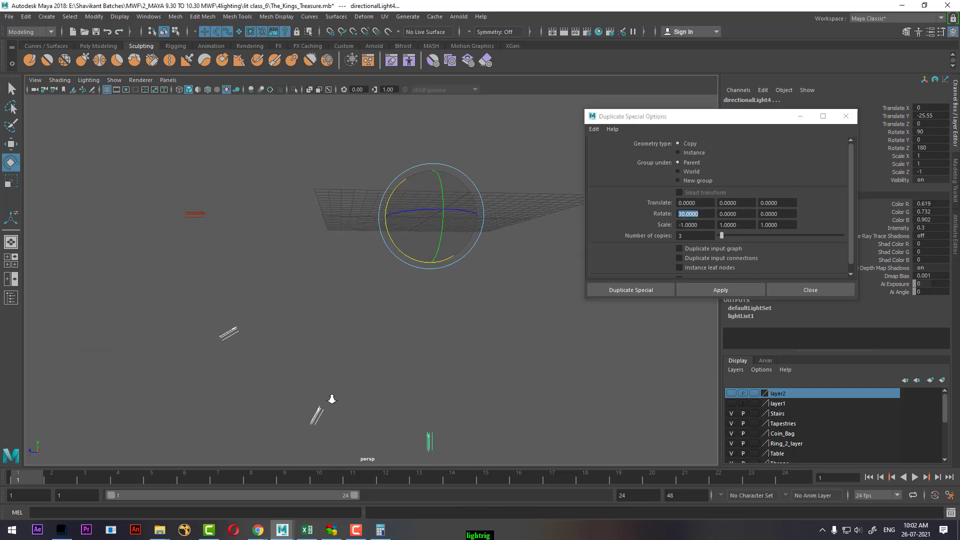
# - Set the X rotation to -30, create three copies of the light arcing above the grid and clear the selection
pyautogui.click(681, 214)
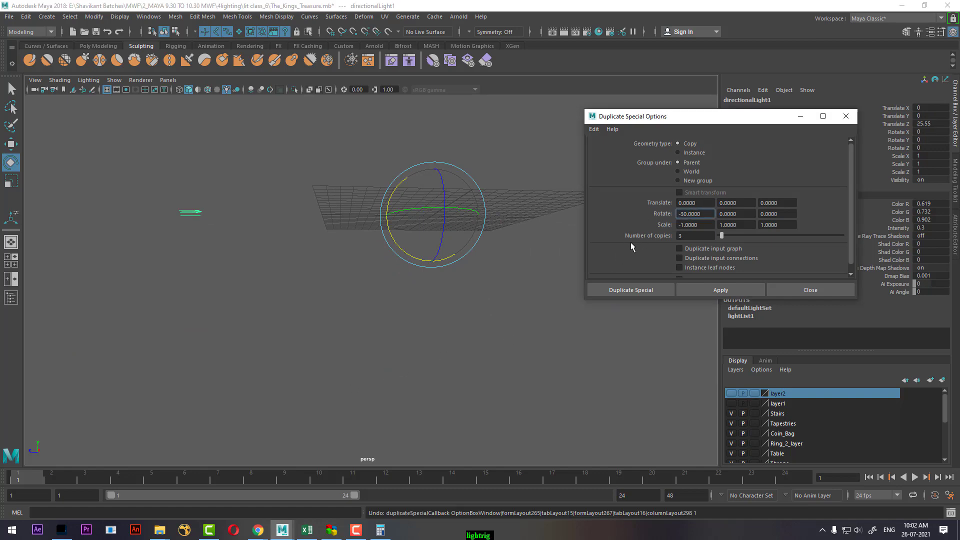
pyautogui.click(719, 291)
pyautogui.keyDown('alt'); pyautogui.moveTo(457, 322); pyautogui.dragTo(343, 374); pyautogui.keyUp('alt')
pyautogui.click(290, 328)
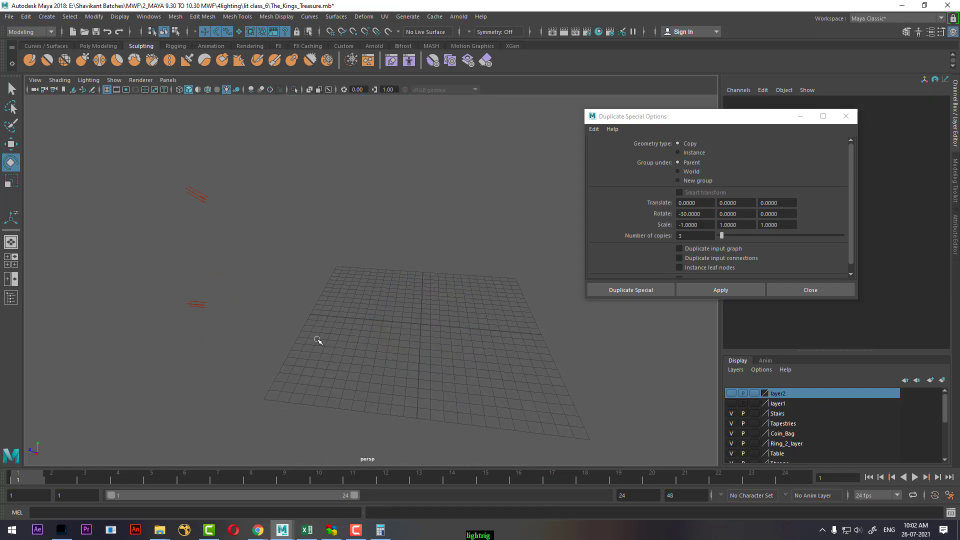
# - Check the arc of copies and reselect the original horizontal directional light
pyautogui.keyDown('alt'); pyautogui.moveTo(293, 251); pyautogui.dragTo(238, 281); pyautogui.keyUp('alt')
pyautogui.click(187, 309)
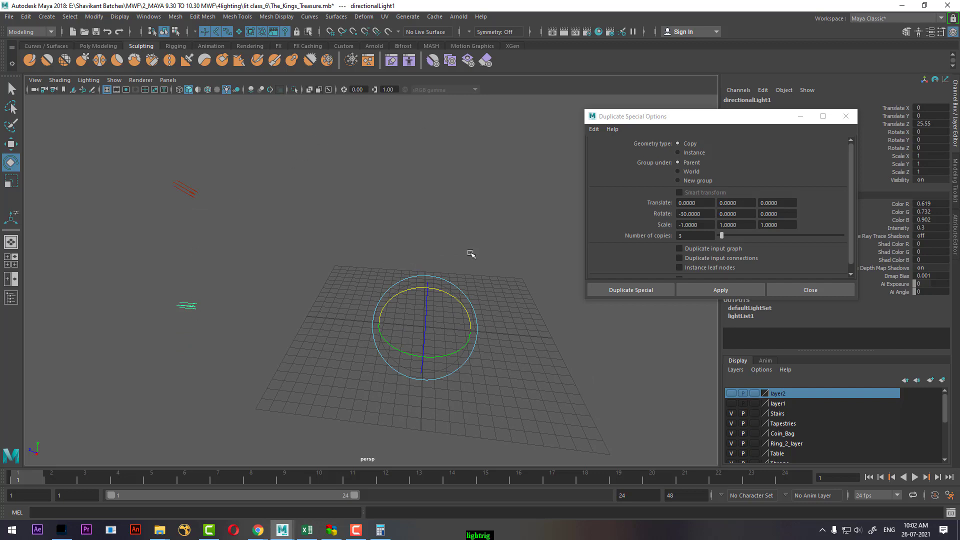
pyautogui.keyDown('alt'); pyautogui.moveTo(369, 301); pyautogui.dragTo(264, 332); pyautogui.keyUp('alt')
pyautogui.click(273, 282)
pyautogui.moveTo(263, 290); pyautogui.dragTo(207, 350)
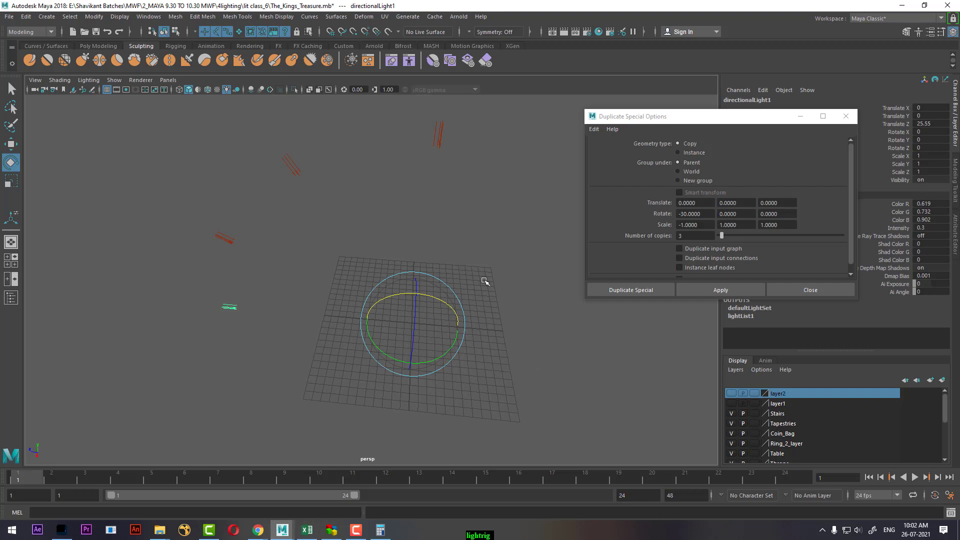
# - Switch to the Calculator app and compute 360 ÷ 12 for the spacing of a full ring of lights
pyautogui.click(380, 530)
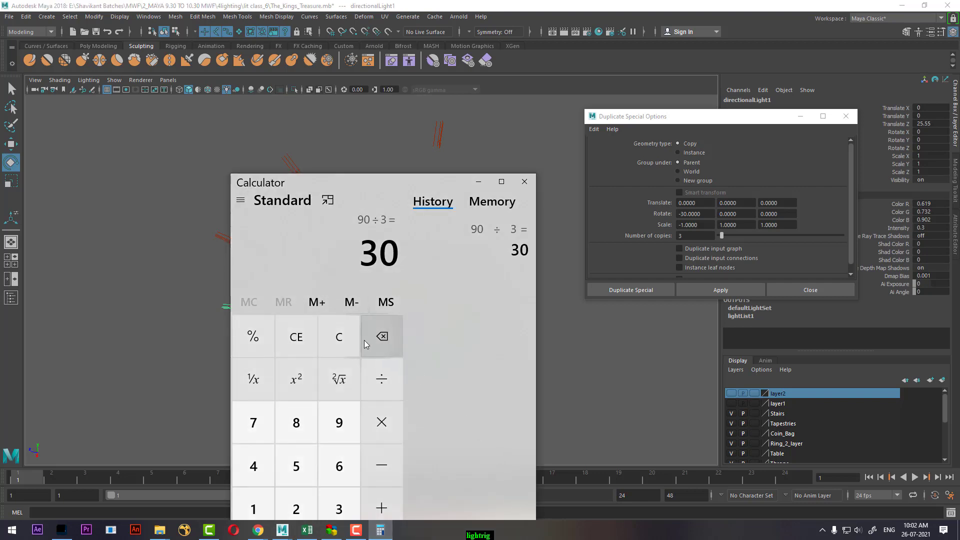
pyautogui.click(334, 340)
pyautogui.click(338, 491)
pyautogui.click(330, 470)
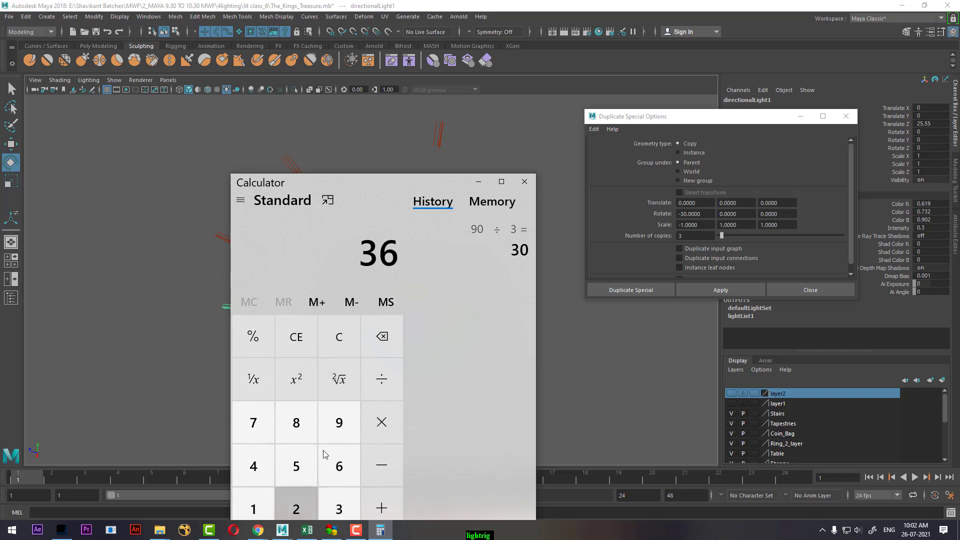
pyautogui.moveTo(366, 184); pyautogui.dragTo(512, 109)
pyautogui.click(315, 480)
pyautogui.click(390, 308)
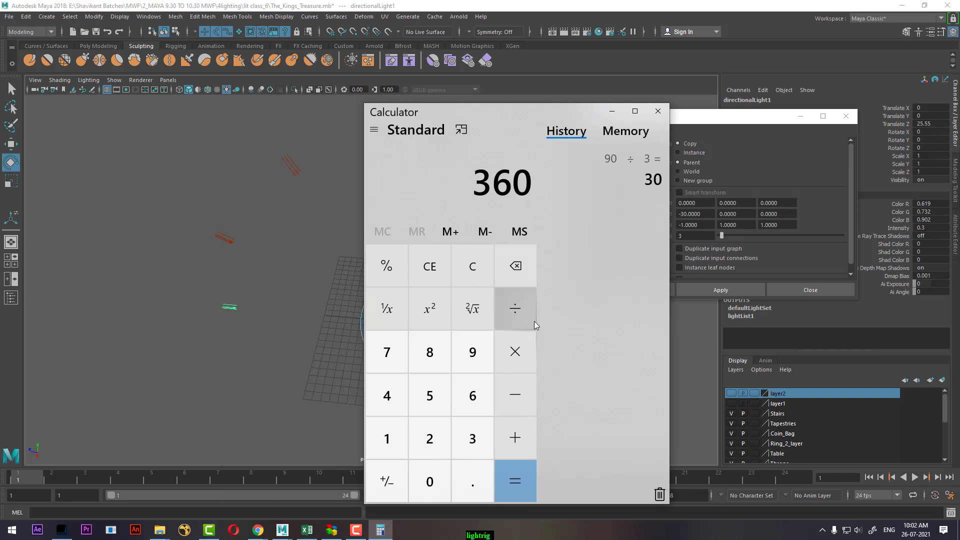
pyautogui.click(394, 437)
pyautogui.click(443, 449)
pyautogui.click(520, 480)
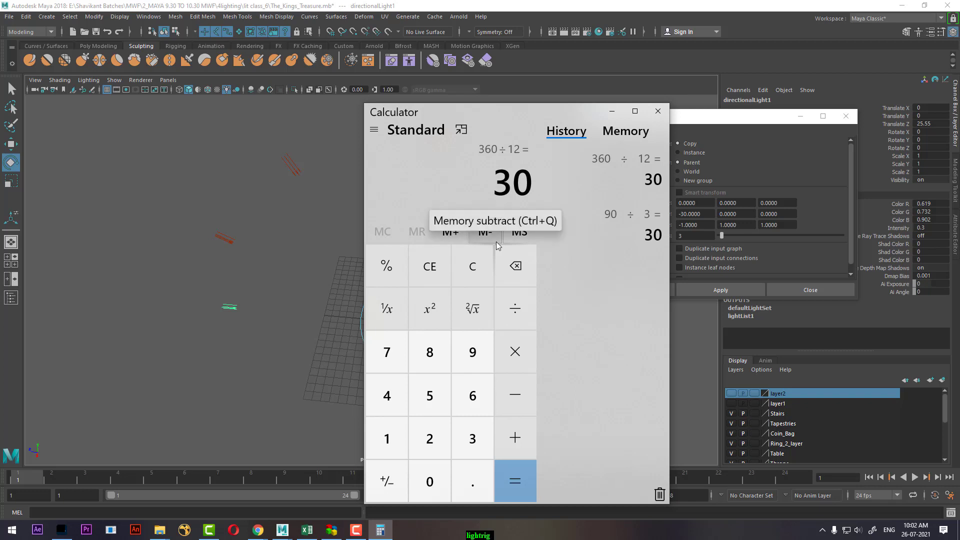
pyautogui.moveTo(548, 112); pyautogui.dragTo(719, 233)
# - Switch back to Maya, try rotating the original light about Y to about -22.48, and undo the rotation
pyautogui.click(319, 336)
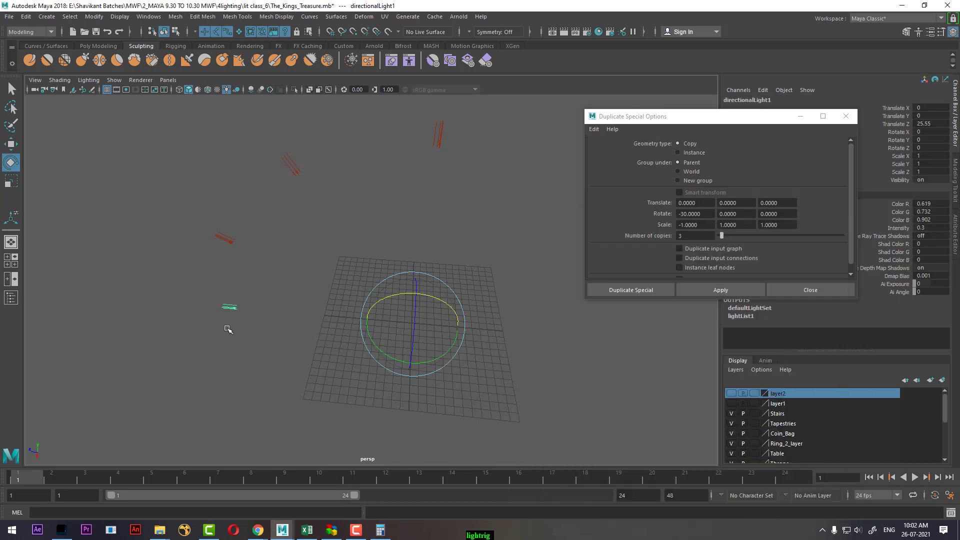
pyautogui.keyDown('alt'); pyautogui.moveTo(347, 395); pyautogui.dragTo(379, 349); pyautogui.keyUp('alt')
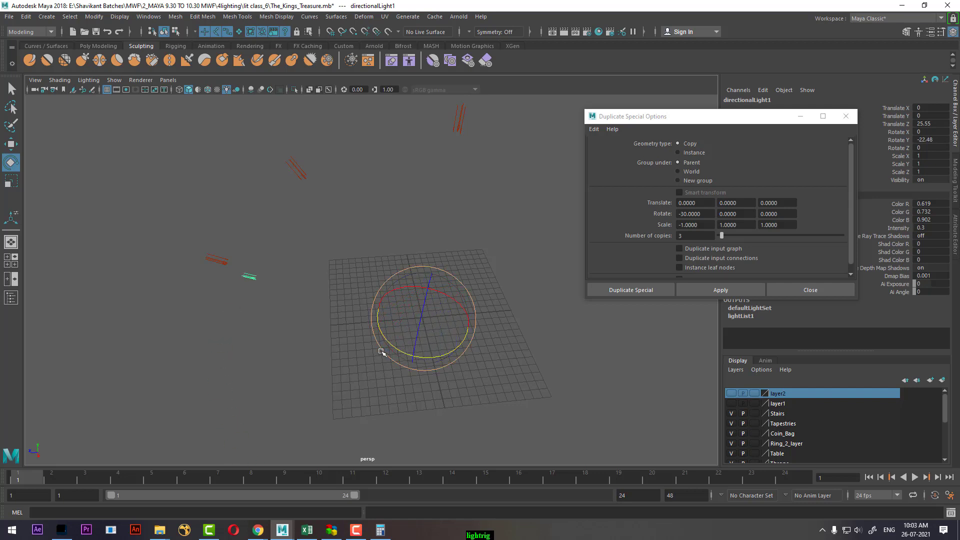
pyautogui.hotkey('ctrl', 'z')
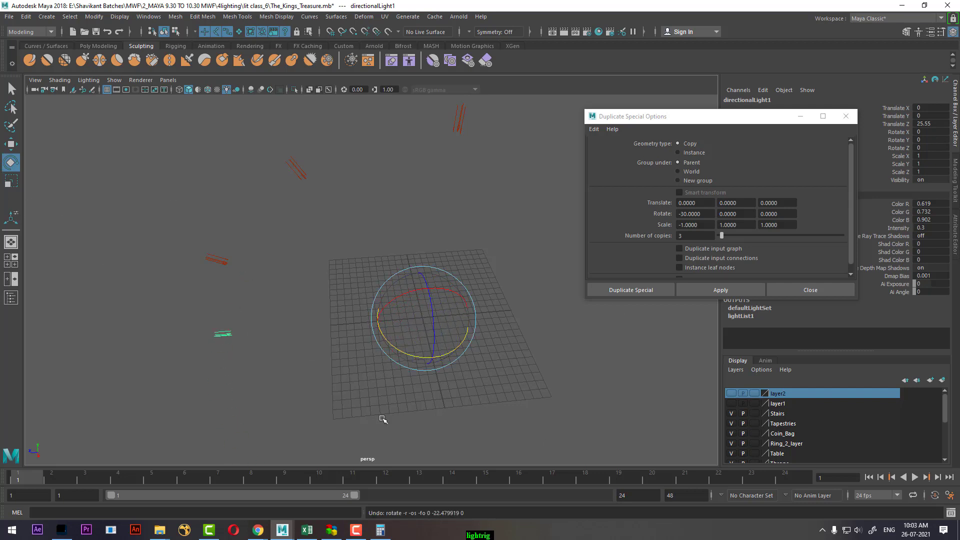
# - Reset the Duplicate Special settings to defaults and set the number of copies to 11
pyautogui.click(594, 129)
pyautogui.click(604, 155)
pyautogui.click(694, 236)
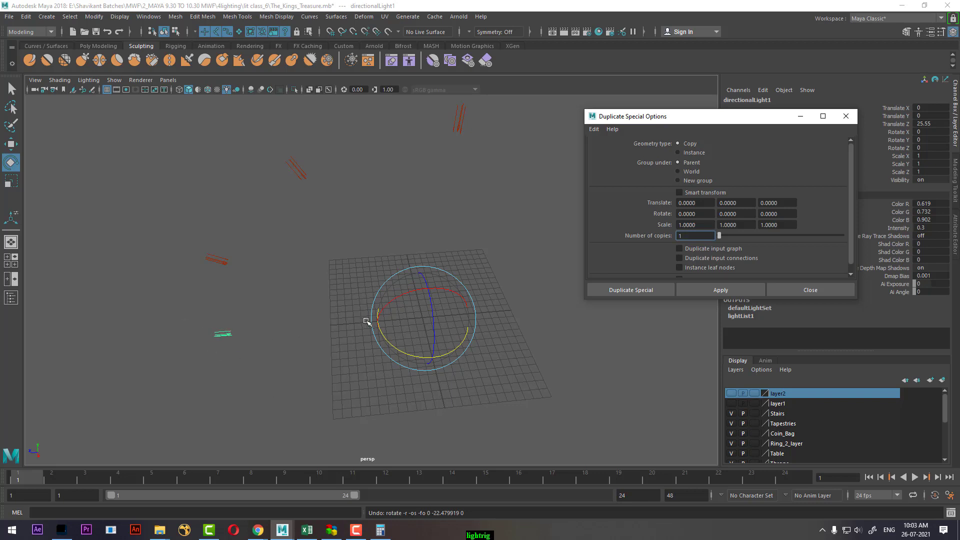
pyautogui.write('1')
pyautogui.click(743, 215)
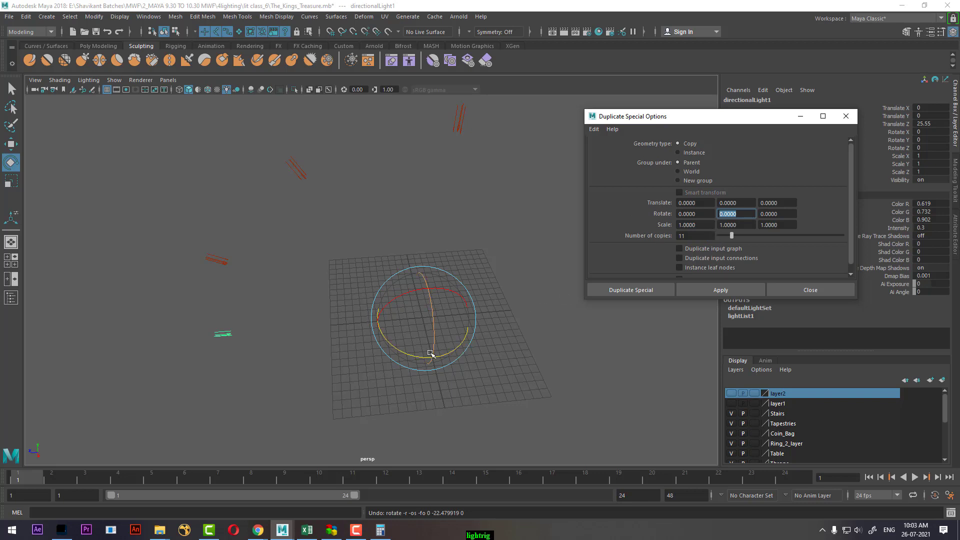
# - Try rotating the original light about Y, undo the rotation, and check the 360 ÷ 12 calculation in Calculator
pyautogui.moveTo(402, 351); pyautogui.dragTo(508, 343)
pyautogui.hotkey('ctrl', 'z')
pyautogui.hotkey('ctrl', 'z')
pyautogui.hotkey('ctrl', 'z')
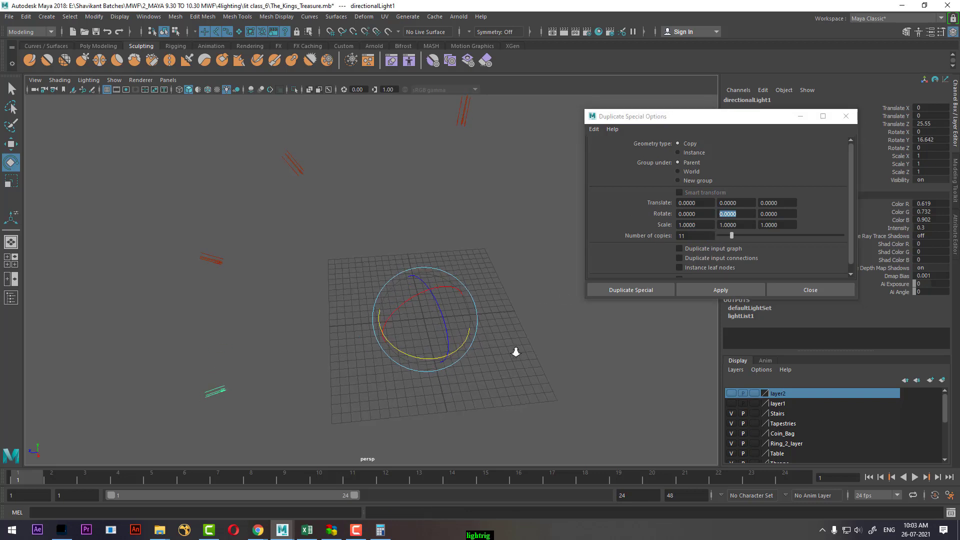
pyautogui.click(388, 532)
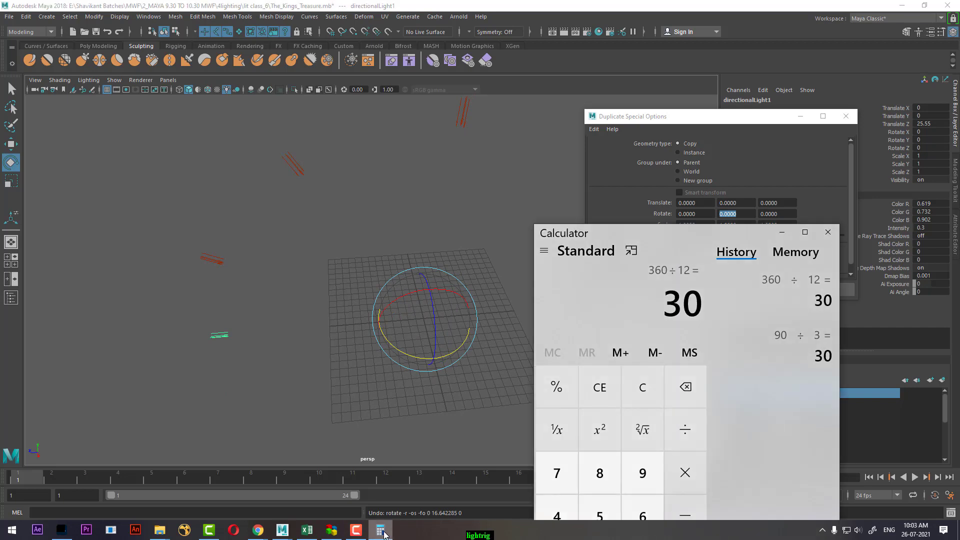
pyautogui.click(384, 531)
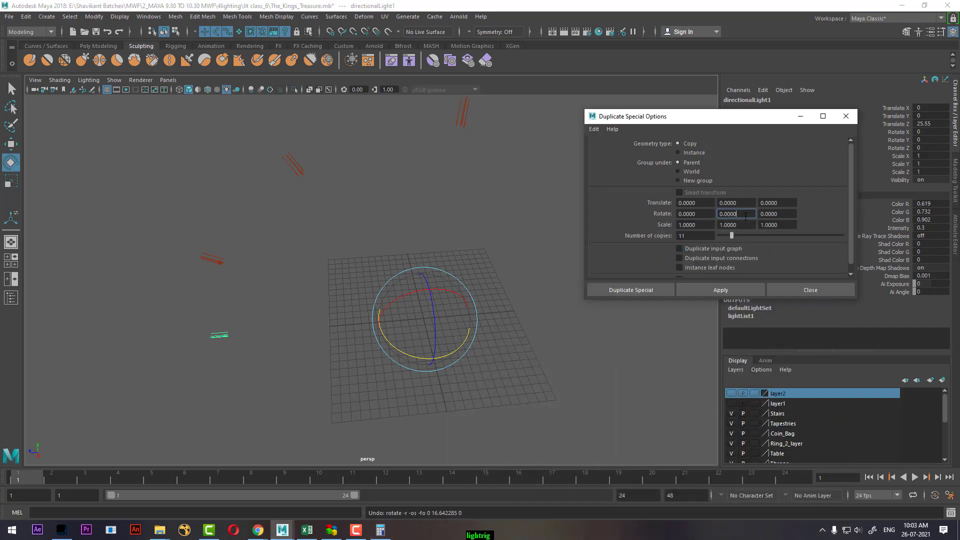
# - Set the duplicate's Y rotation to 30 and create the copies as a full horizontal ring around the origin
pyautogui.write('30')
pyautogui.click(712, 290)
pyautogui.keyDown('alt'); pyautogui.moveTo(410, 370); pyautogui.dragTo(279, 306); pyautogui.keyUp('alt')
# - Select the lowest raised light of the arc and duplicate it into a second ring with 12 copies
pyautogui.moveTo(231, 176); pyautogui.dragTo(201, 216)
pyautogui.click(699, 238)
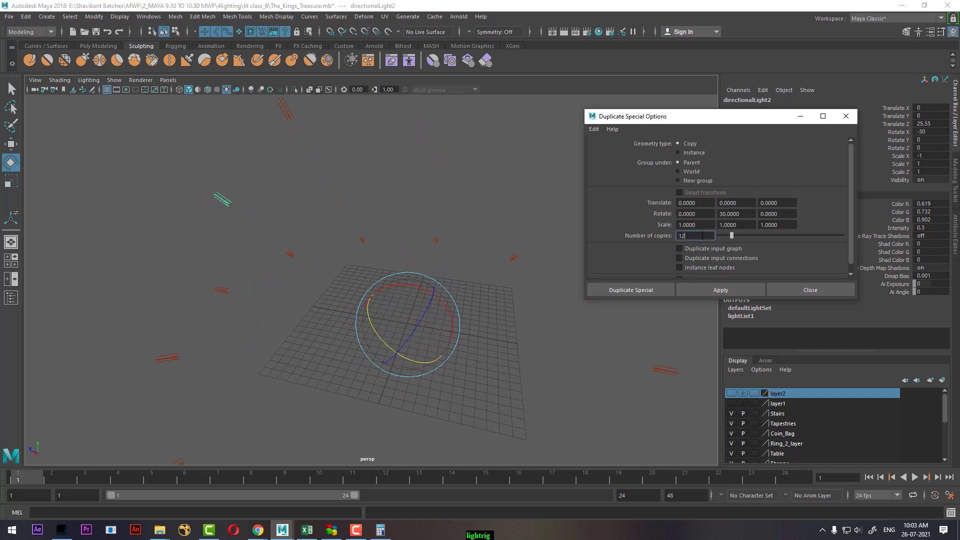
pyautogui.write('2')
pyautogui.click(726, 293)
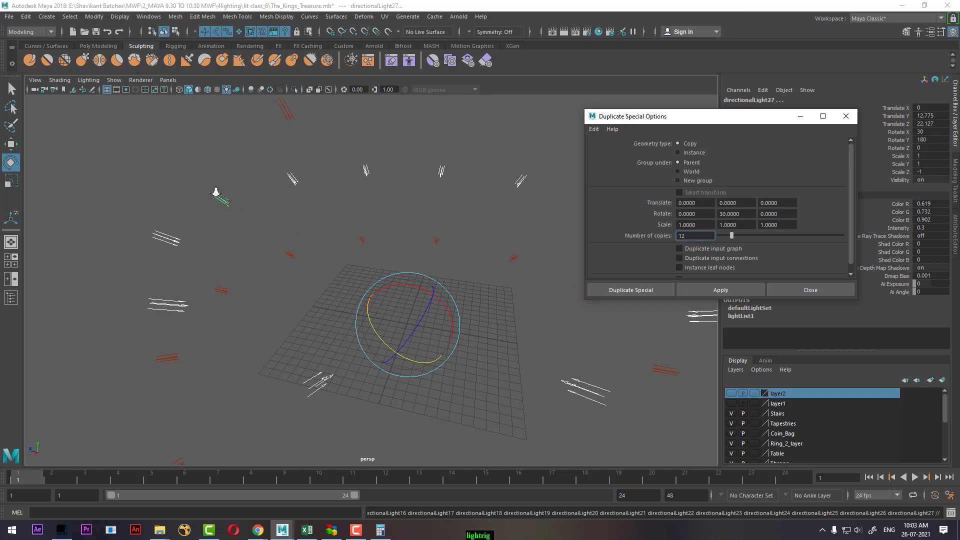
# - Inspect the second ring around its source light for overlapping copies and clear the selection
pyautogui.scroll(5, 216, 194)
pyautogui.keyDown('alt'); pyautogui.moveTo(167, 190); pyautogui.dragTo(321, 239, button='middle'); pyautogui.keyUp('alt')
pyautogui.press('w')
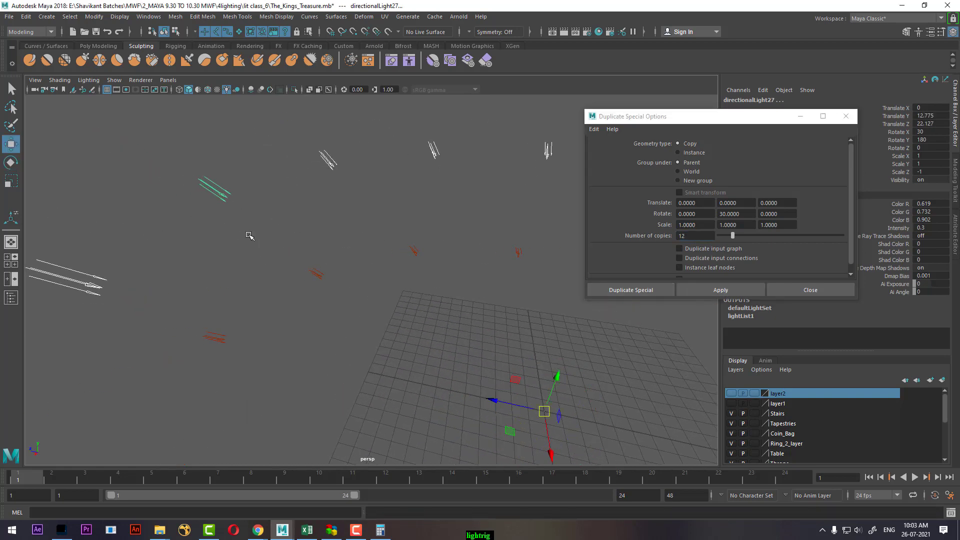
pyautogui.click(251, 232)
pyautogui.click(222, 198)
pyautogui.click(315, 311)
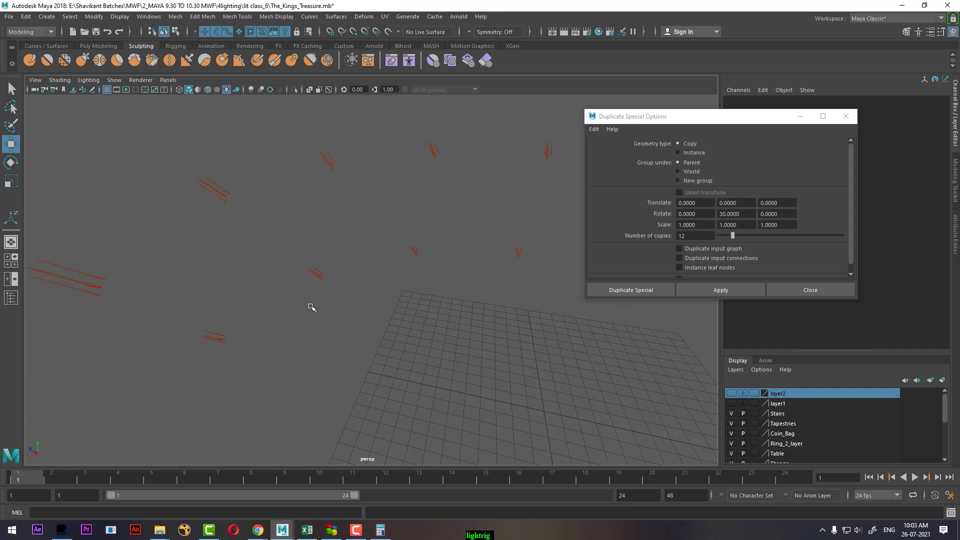
# - Select the next higher light of the arc, directionalLight3, and duplicate it into a third ring with 11 copies
pyautogui.keyDown('alt'); pyautogui.moveTo(349, 331); pyautogui.dragTo(270, 250, button='right'); pyautogui.keyUp('alt')
pyautogui.keyDown('alt'); pyautogui.moveTo(320, 281); pyautogui.dragTo(319, 257); pyautogui.keyUp('alt')
pyautogui.keyDown('alt'); pyautogui.moveTo(319, 257); pyautogui.dragTo(349, 184, button='right'); pyautogui.keyUp('alt')
pyautogui.click(348, 167)
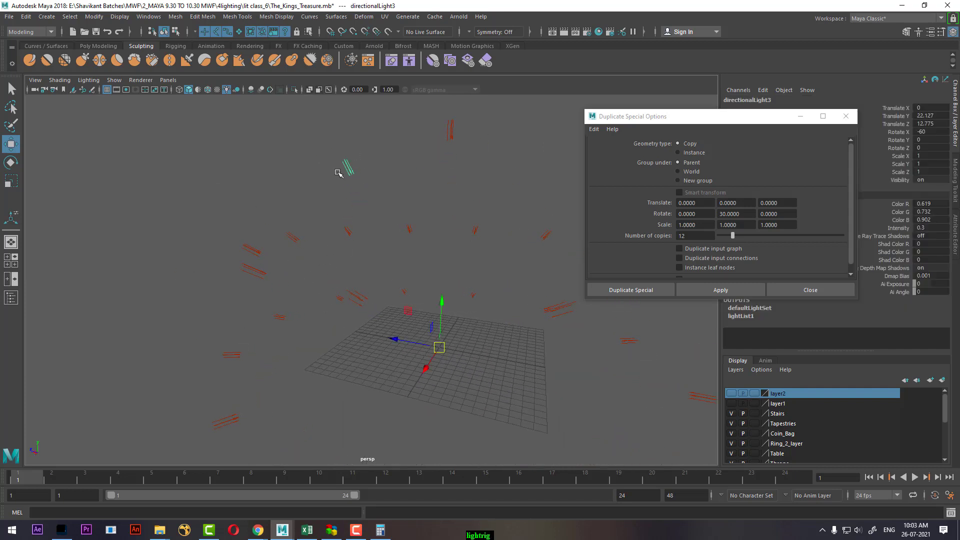
pyautogui.click(697, 235)
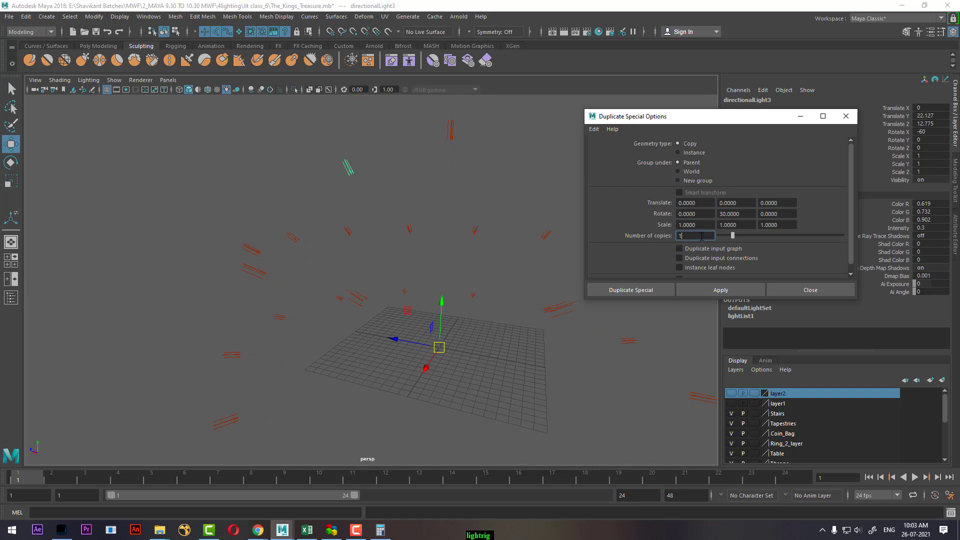
pyautogui.click(740, 294)
# - Select all the lights of the dome and group them
pyautogui.keyDown('alt'); pyautogui.moveTo(436, 345); pyautogui.dragTo(326, 270, button='right'); pyautogui.keyUp('alt')
pyautogui.keyDown('alt'); pyautogui.moveTo(325, 270); pyautogui.dragTo(298, 274); pyautogui.keyUp('alt')
pyautogui.keyDown('alt'); pyautogui.moveTo(297, 274); pyautogui.dragTo(360, 339, button='right'); pyautogui.keyUp('alt')
pyautogui.keyDown('alt'); pyautogui.moveTo(405, 325); pyautogui.dragTo(475, 334); pyautogui.keyUp('alt')
pyautogui.click(477, 192)
pyautogui.moveTo(488, 154); pyautogui.dragTo(92, 468)
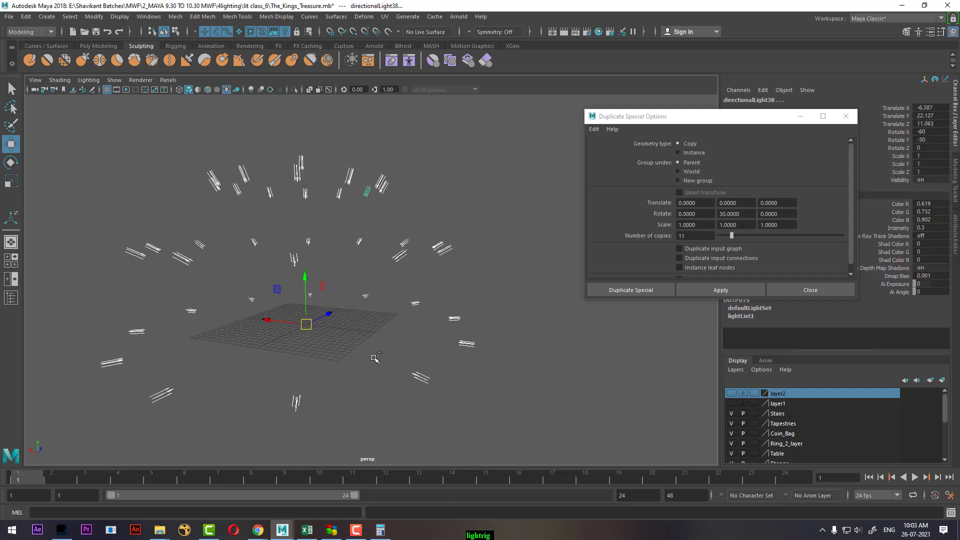
pyautogui.hotkey('ctrl', 'g')
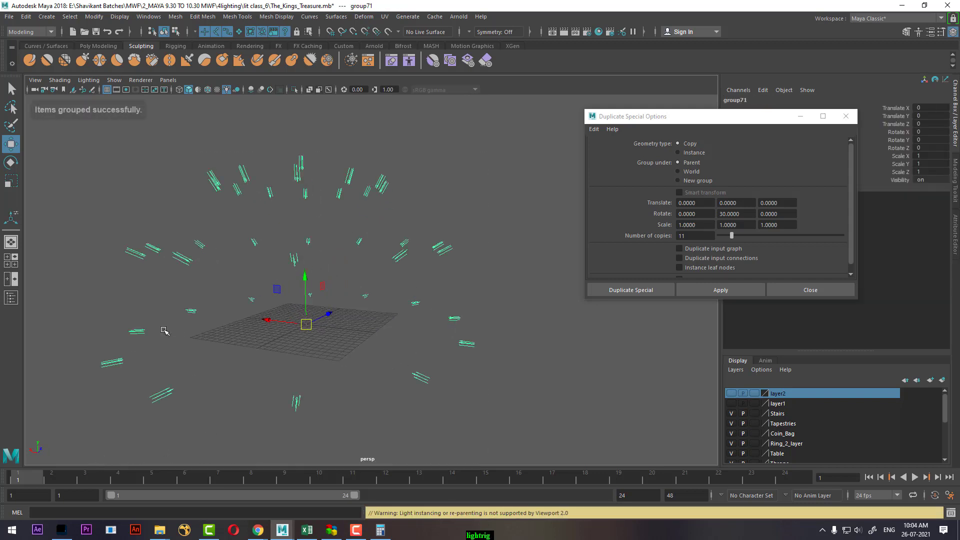
# - Show the Outliner and rename the new light group as "lighr rig setup"
pyautogui.click(11, 297)
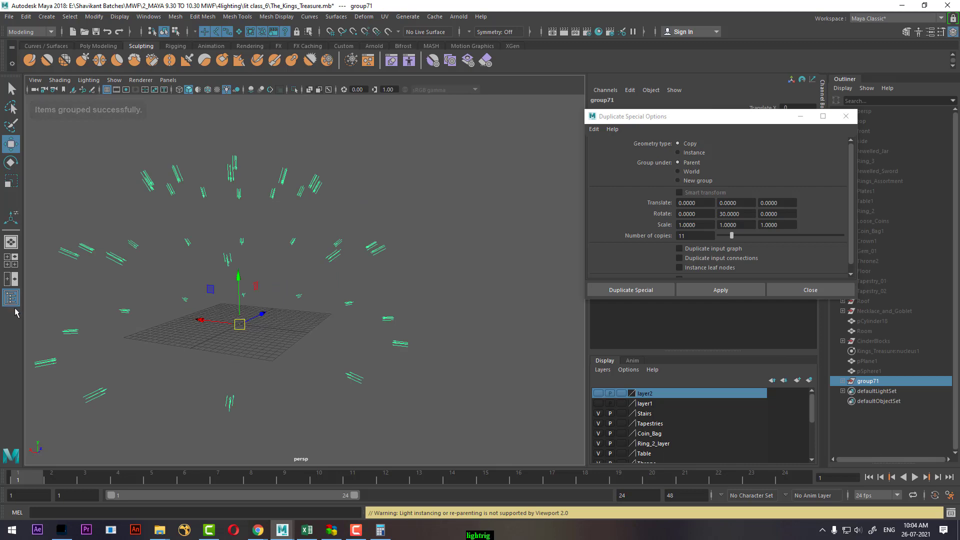
pyautogui.doubleClick(877, 383)
pyautogui.press('BackSpace')
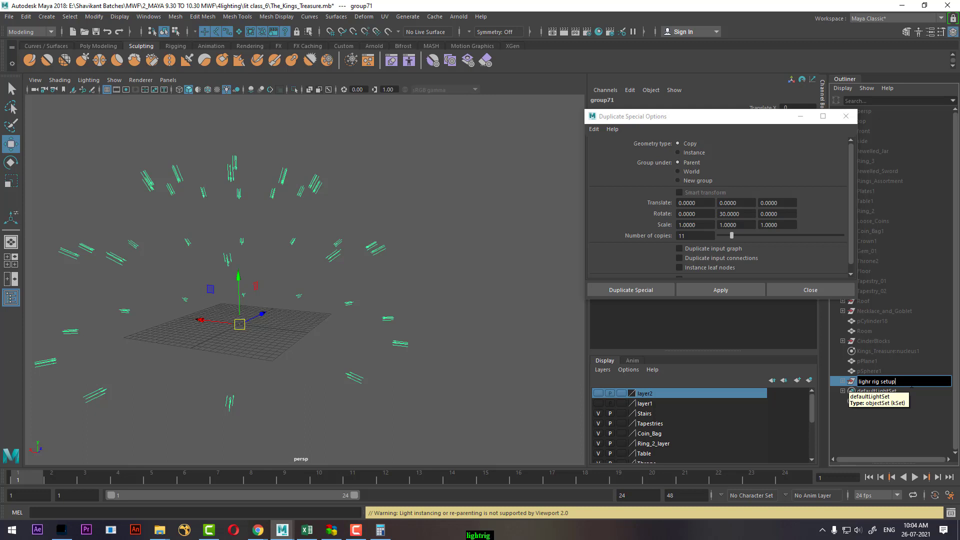
pyautogui.press('Return')
pyautogui.click(482, 344)
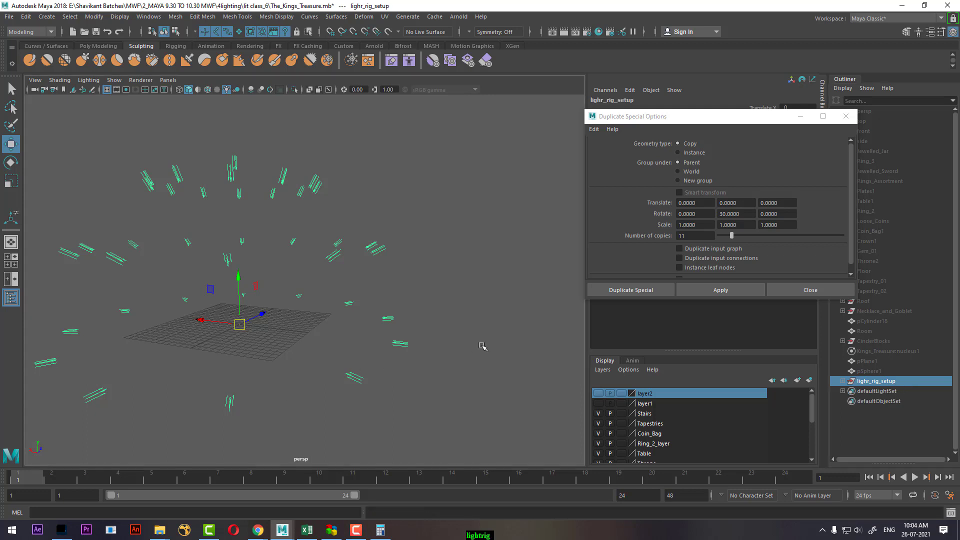
# - Clear the light selection and show all hidden objects in the scene
pyautogui.moveTo(431, 228); pyautogui.dragTo(306, 451)
pyautogui.click(452, 370)
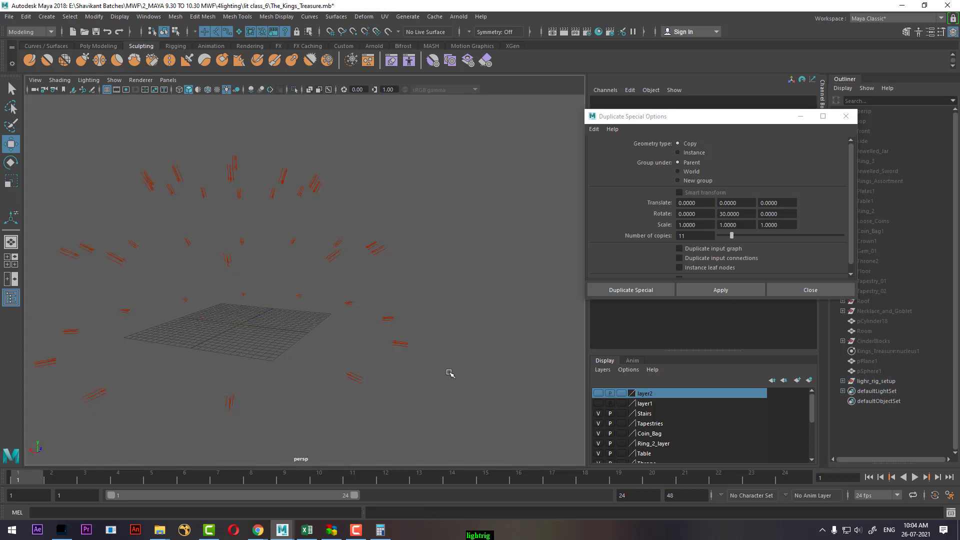
pyautogui.click(355, 378)
pyautogui.click(437, 394)
pyautogui.click(114, 19)
pyautogui.moveTo(270, 99)
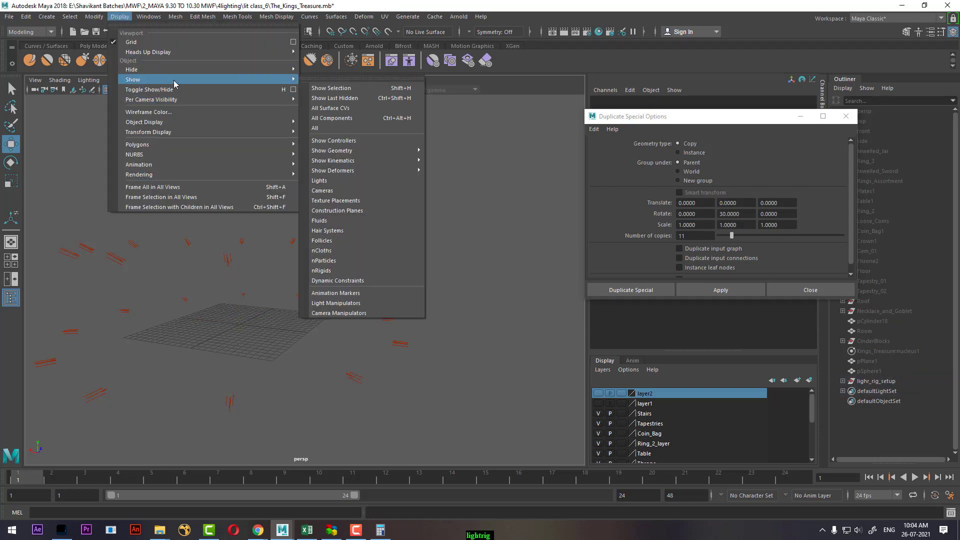
pyautogui.click(345, 127)
# - Render the sphere on the plane in a close perspective view, and close the Duplicate Special and Render View windows
pyautogui.keyDown('alt'); pyautogui.moveTo(263, 289); pyautogui.dragTo(328, 327, button='right'); pyautogui.keyUp('alt')
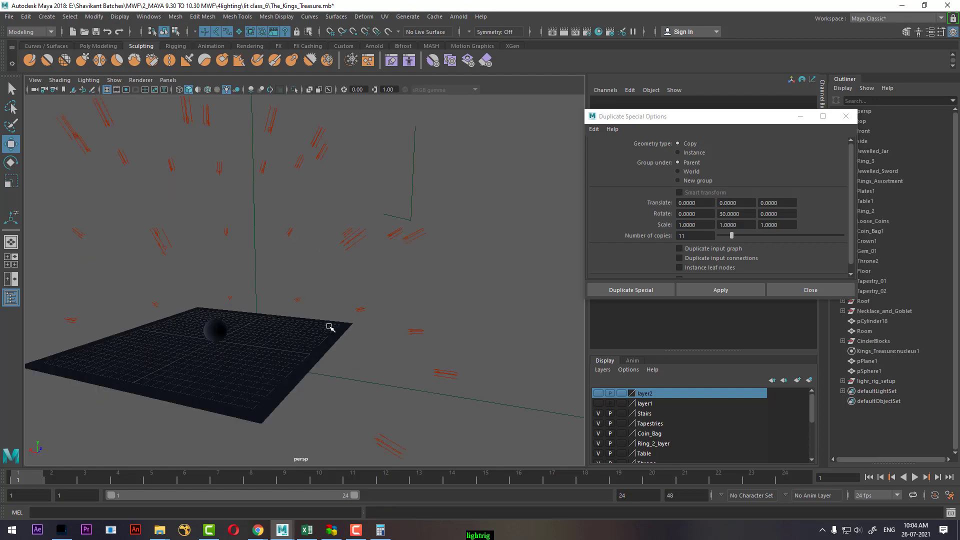
pyautogui.keyDown('alt'); pyautogui.moveTo(238, 295); pyautogui.dragTo(277, 310); pyautogui.keyUp('alt')
pyautogui.keyDown('alt'); pyautogui.moveTo(276, 310); pyautogui.dragTo(365, 400, button='right'); pyautogui.keyUp('alt')
pyautogui.keyDown('alt'); pyautogui.moveTo(366, 405); pyautogui.dragTo(332, 302, button='middle'); pyautogui.keyUp('alt')
pyautogui.keyDown('alt'); pyautogui.moveTo(332, 302); pyautogui.dragTo(372, 256); pyautogui.keyUp('alt')
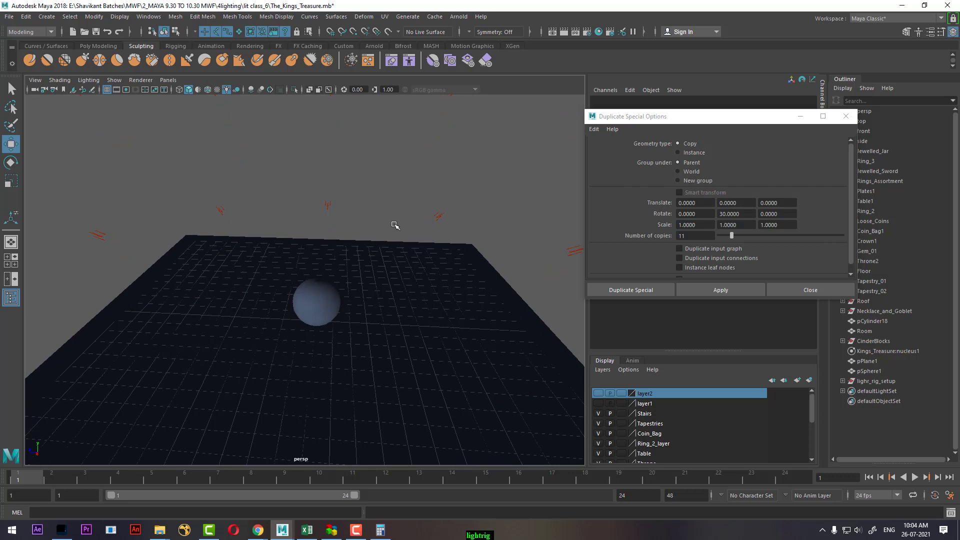
pyautogui.click(564, 32)
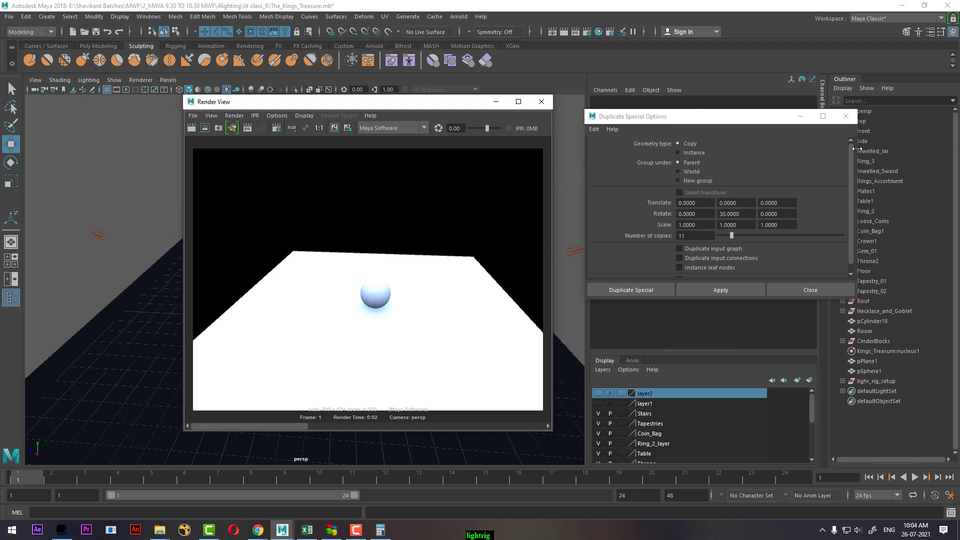
pyautogui.click(851, 116)
pyautogui.click(542, 102)
# - Expand the light rig group in the Outliner and select all its lights from directionalLight7 to directionalLight38
pyautogui.keyDown('alt'); pyautogui.moveTo(406, 325); pyautogui.dragTo(269, 299, button='right'); pyautogui.keyUp('alt')
pyautogui.keyDown('alt'); pyautogui.moveTo(269, 299); pyautogui.dragTo(320, 283); pyautogui.keyUp('alt')
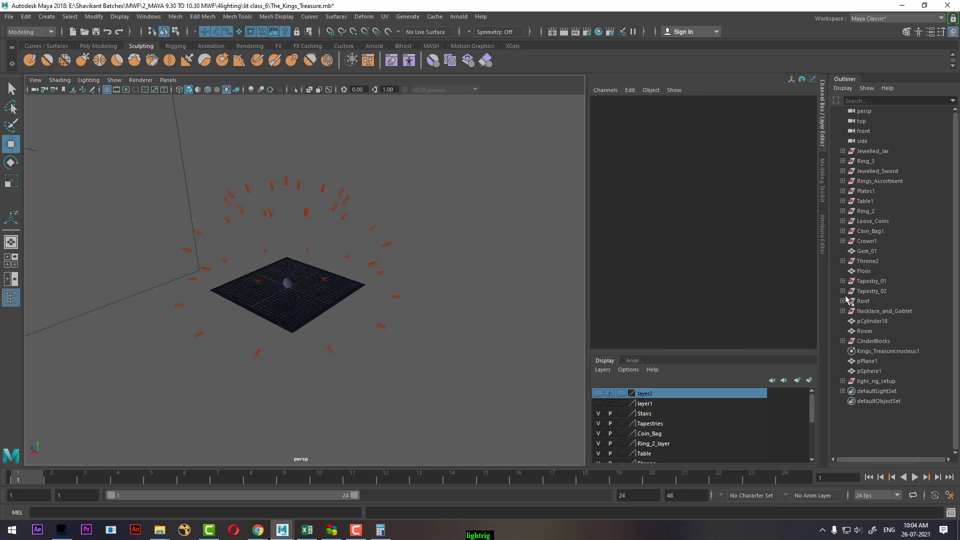
pyautogui.moveTo(409, 217); pyautogui.dragTo(376, 247)
pyautogui.press('Up')
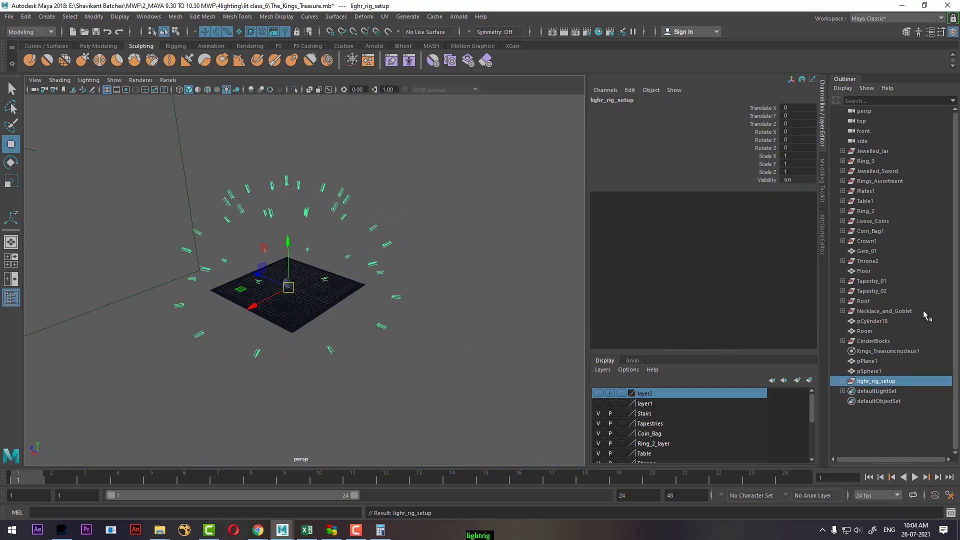
pyautogui.click(843, 380)
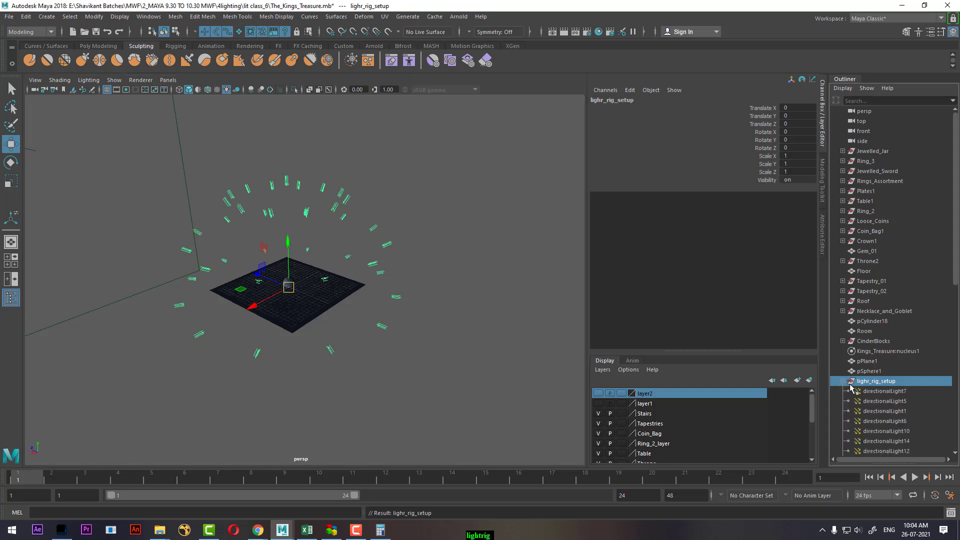
pyautogui.scroll(-3, 896, 360)
pyautogui.click(893, 311)
pyautogui.scroll(-5, 909, 344)
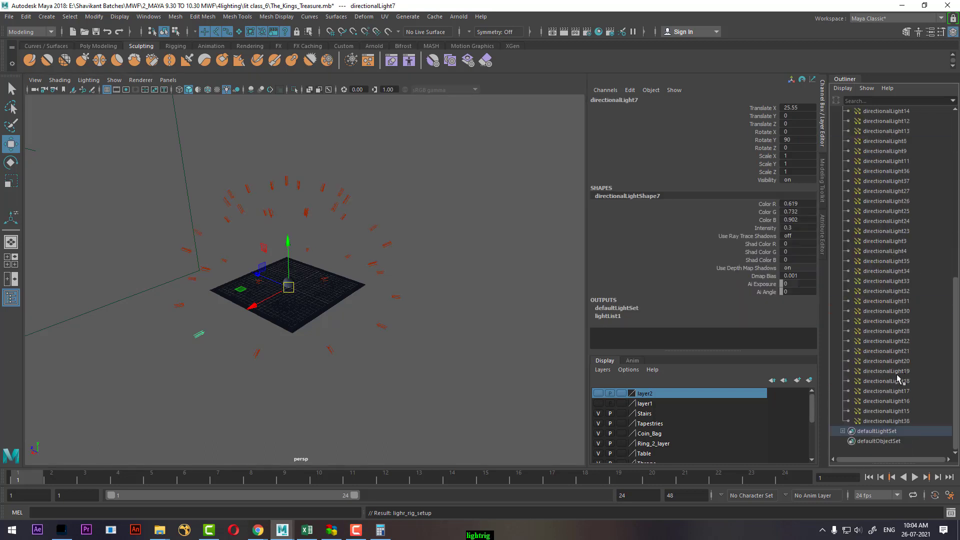
pyautogui.keyDown('shift'); pyautogui.click(899, 421); pyautogui.keyUp('shift')
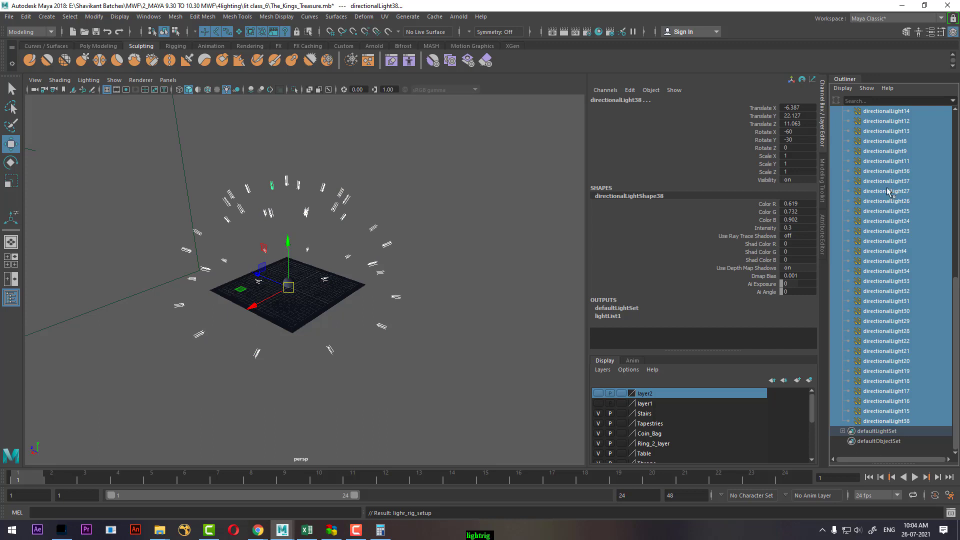
# - Set the intensity of all selected rig lights to 0.1
pyautogui.click(796, 227)
pyautogui.press('BackSpace')
pyautogui.write('.1')
pyautogui.press('Return')
# - Render a close view of the sphere with the dimmed rig, close the render and clear the selection
pyautogui.keyDown('alt'); pyautogui.moveTo(322, 228); pyautogui.dragTo(382, 337, button='right'); pyautogui.keyUp('alt')
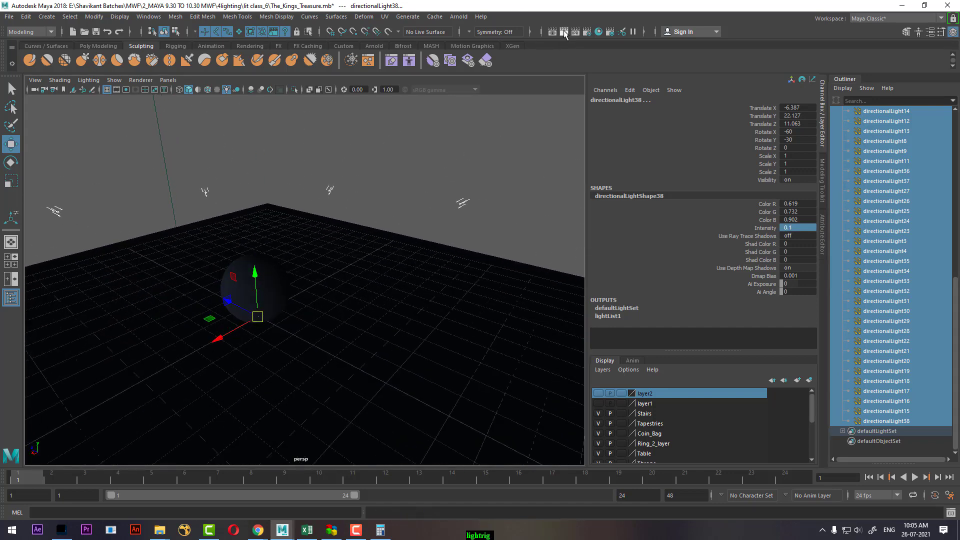
pyautogui.click(563, 31)
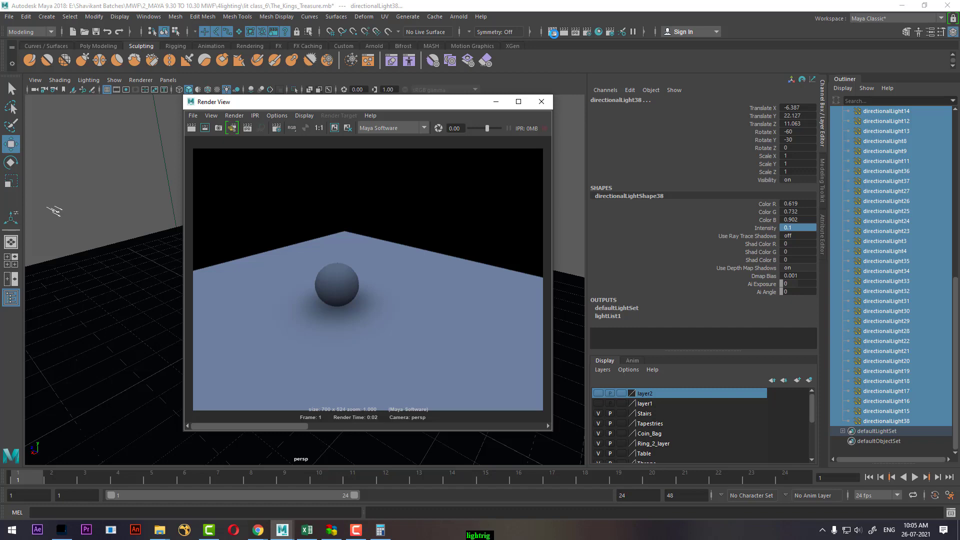
pyautogui.click(541, 101)
pyautogui.scroll(-5, 311, 278)
pyautogui.keyDown('alt'); pyautogui.moveTo(311, 278); pyautogui.dragTo(458, 218); pyautogui.keyUp('alt')
pyautogui.click(446, 224)
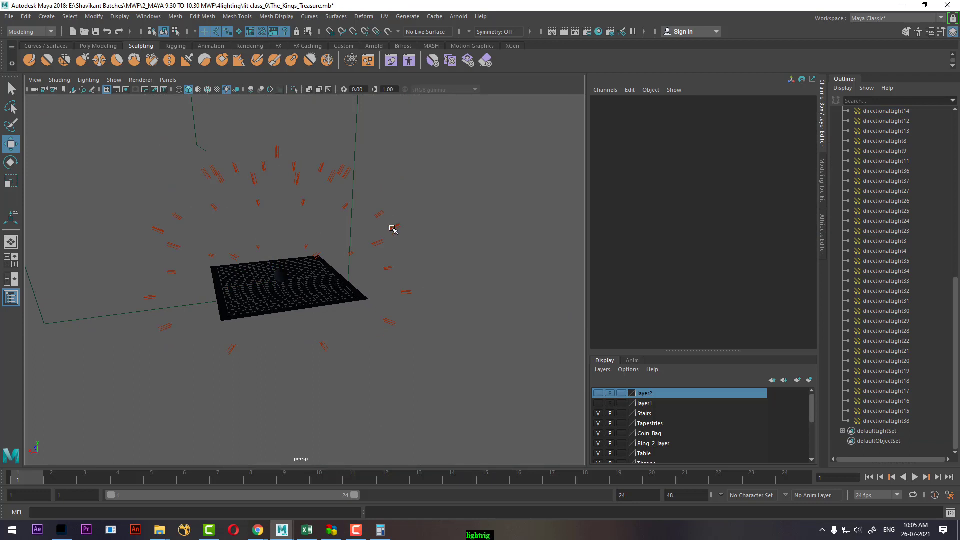
# - Create a new directional light at the origin and scale it up for visibility
pyautogui.click(47, 17)
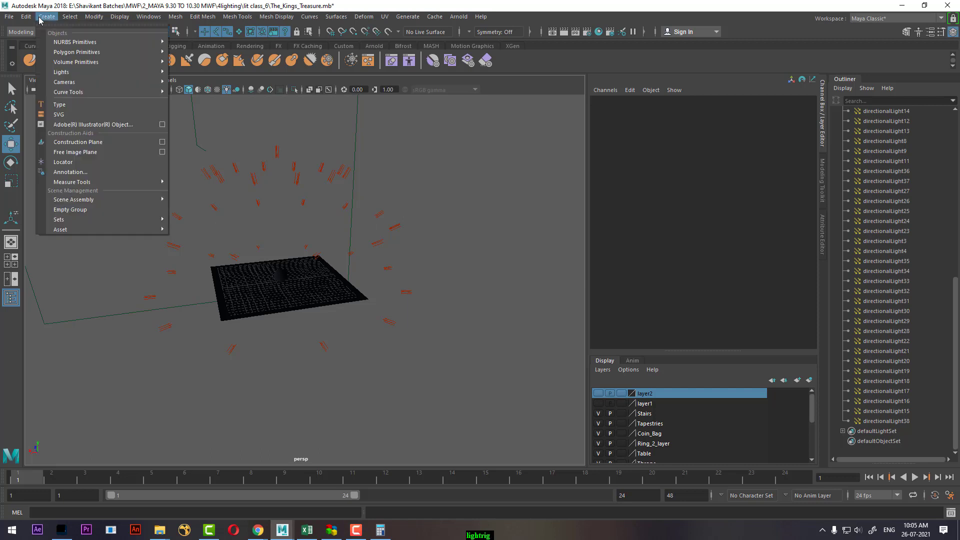
pyautogui.moveTo(98, 77)
pyautogui.click(202, 91)
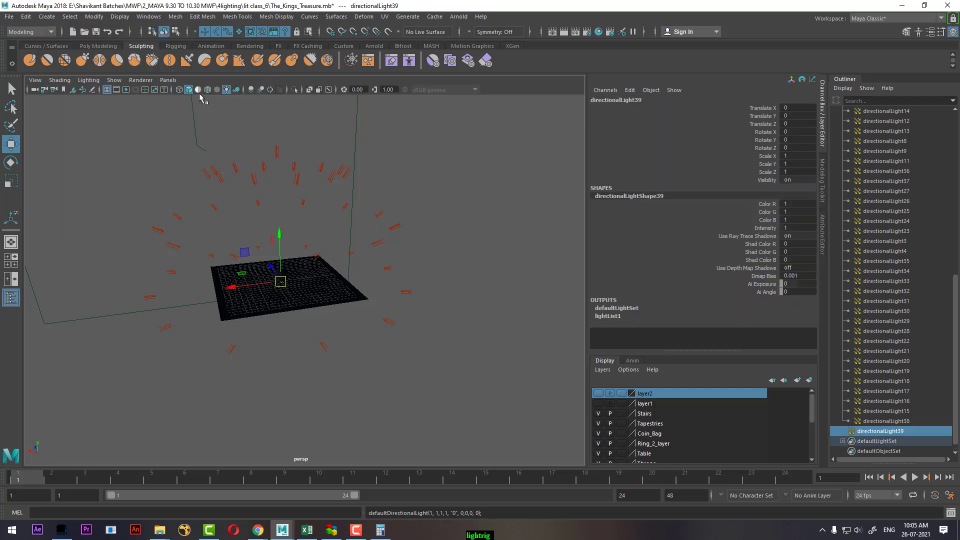
pyautogui.press('r')
pyautogui.moveTo(280, 281); pyautogui.dragTo(318, 303)
# - Tilt the new directional light down towards the plane and raise it above the sphere
pyautogui.press('e')
pyautogui.moveTo(306, 261); pyautogui.dragTo(324, 301)
pyautogui.press('w')
pyautogui.moveTo(290, 258); pyautogui.dragTo(309, 196)
# - Set the new directional light's color to a very pale yellow in its attributes
pyautogui.hotkey('ctrl', 'a')
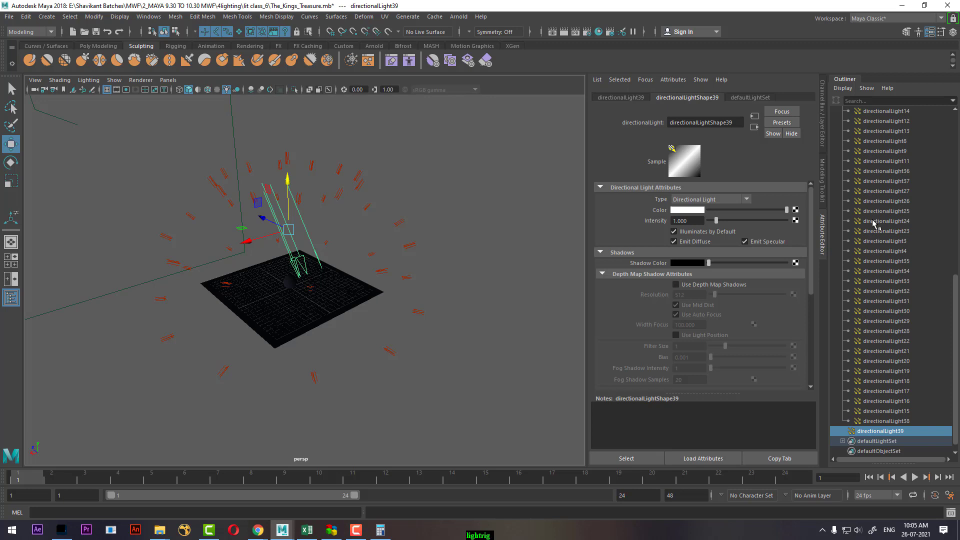
pyautogui.click(688, 210)
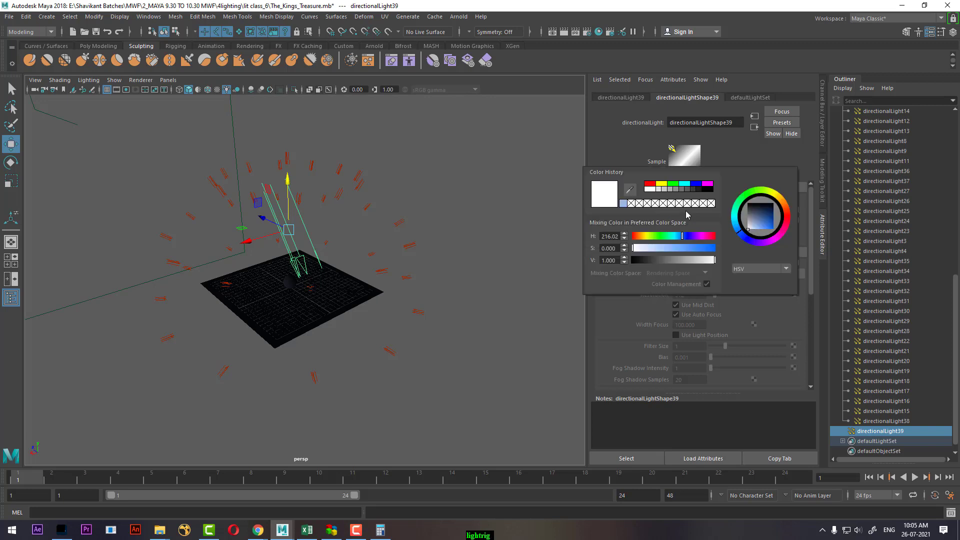
pyautogui.click(661, 185)
pyautogui.moveTo(758, 225); pyautogui.dragTo(753, 237)
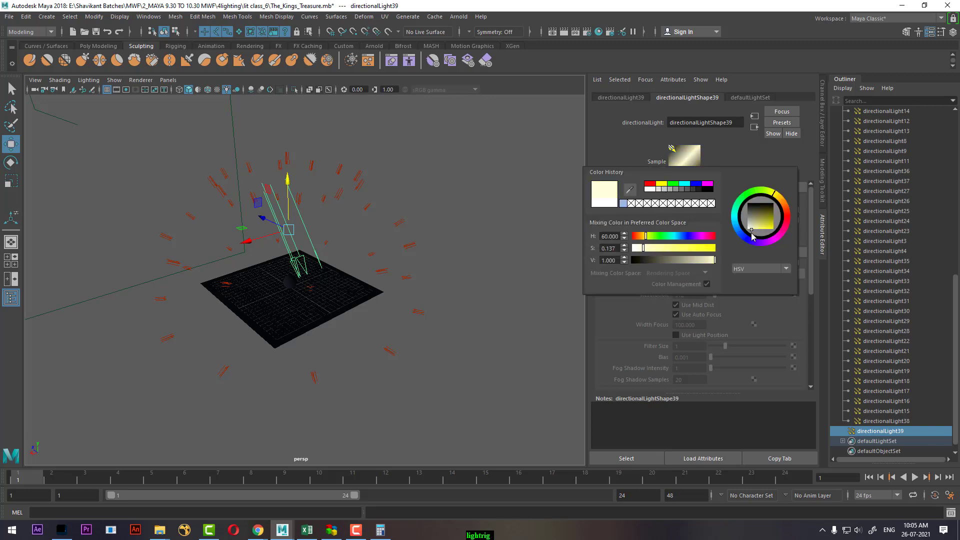
pyautogui.moveTo(643, 248)
pyautogui.mouseDown()
pyautogui.moveTo(725, 260)
pyautogui.moveTo(645, 260)
pyautogui.mouseUp()
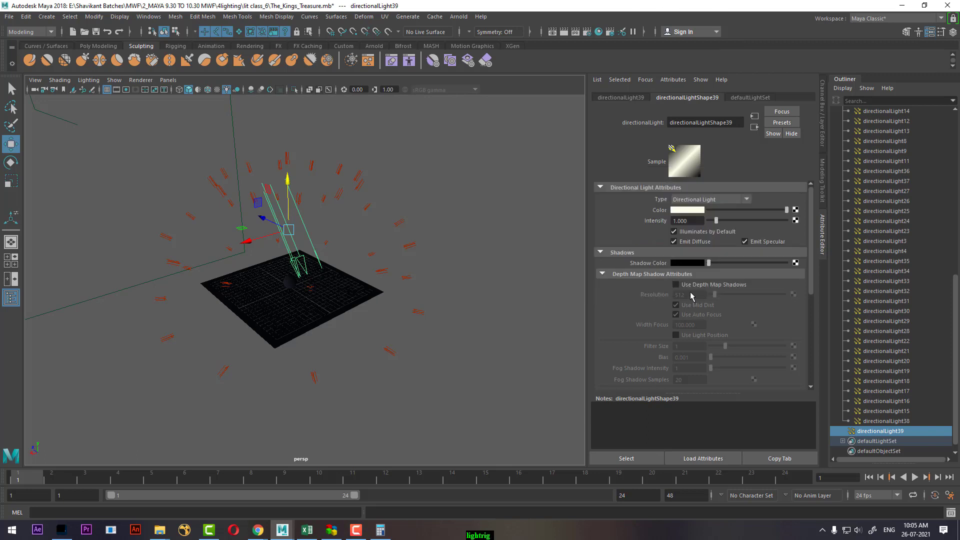
# - Enable depth map shadows on the key directional light with resolution 1024 and filter size 4
pyautogui.moveTo(698, 294); pyautogui.dragTo(596, 295)
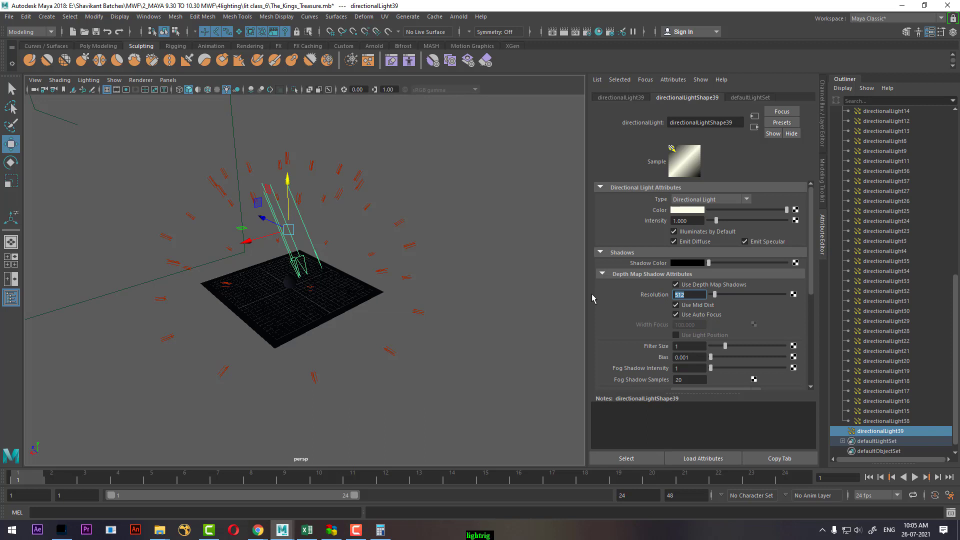
pyautogui.write('1024')
pyautogui.press('Tab')
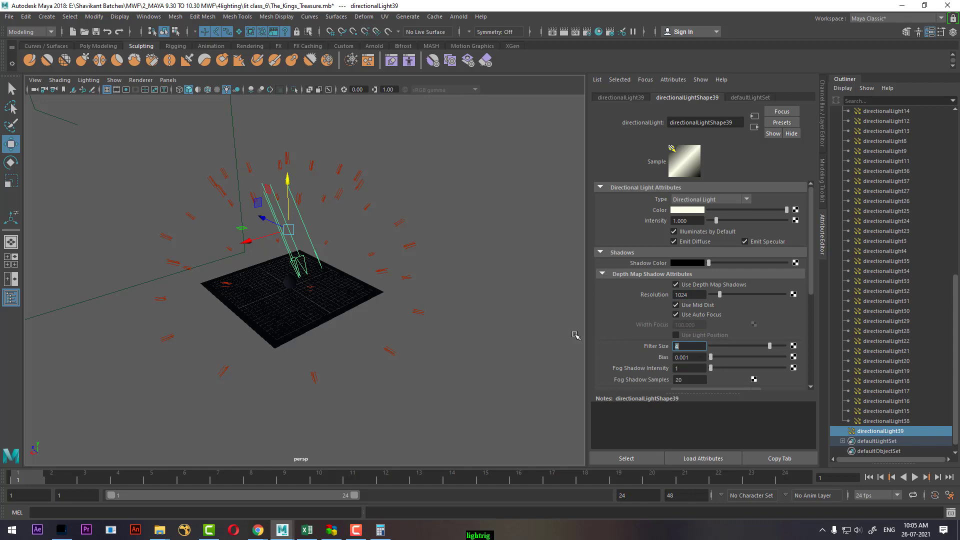
# - Render a close perspective view of the sphere and plane with the key light's shadows and keep the render open
pyautogui.keyDown('alt'); pyautogui.moveTo(279, 285); pyautogui.dragTo(412, 281); pyautogui.keyUp('alt')
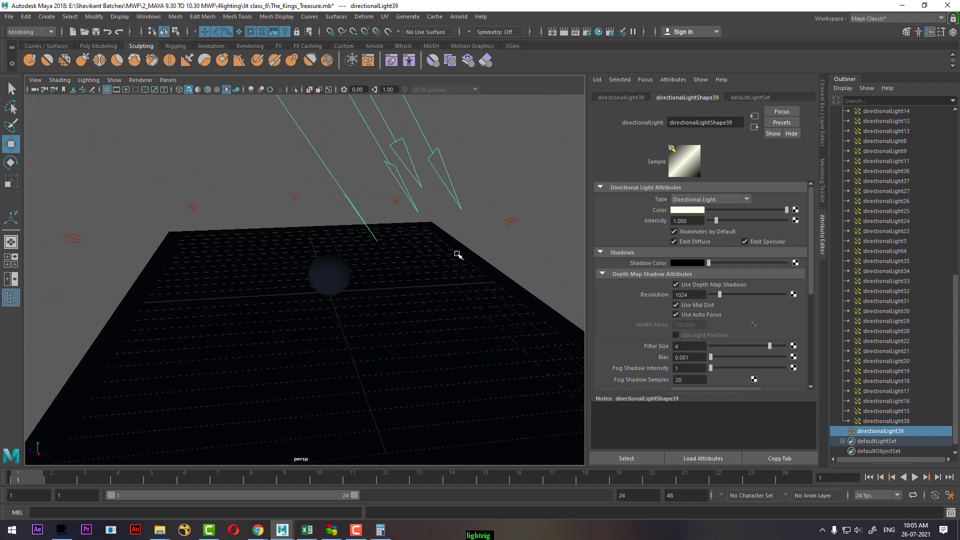
pyautogui.click(552, 32)
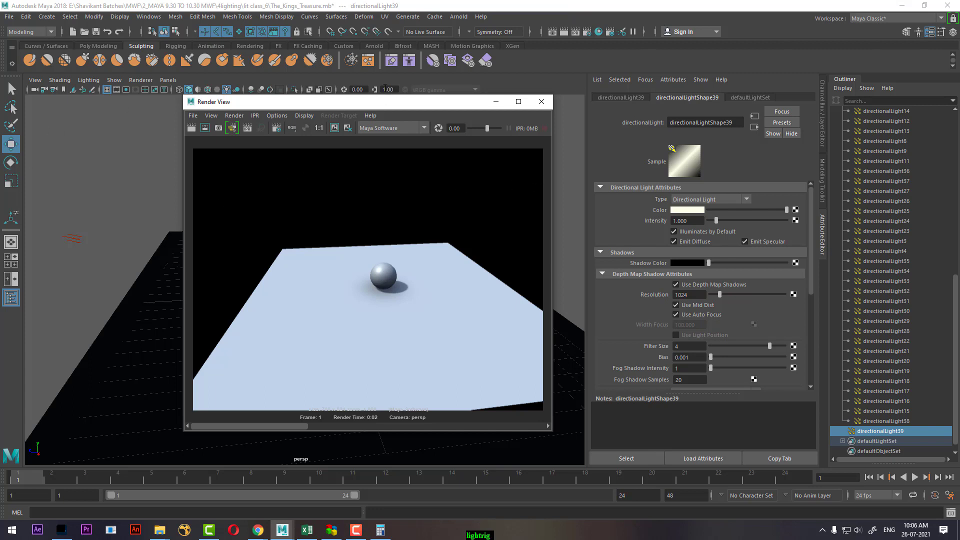
pyautogui.click(496, 101)
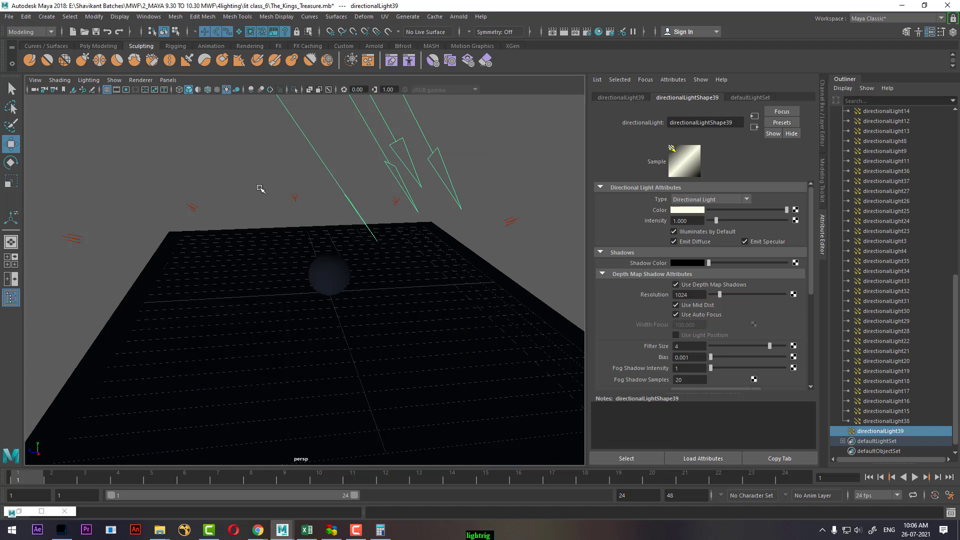
pyautogui.click(570, 32)
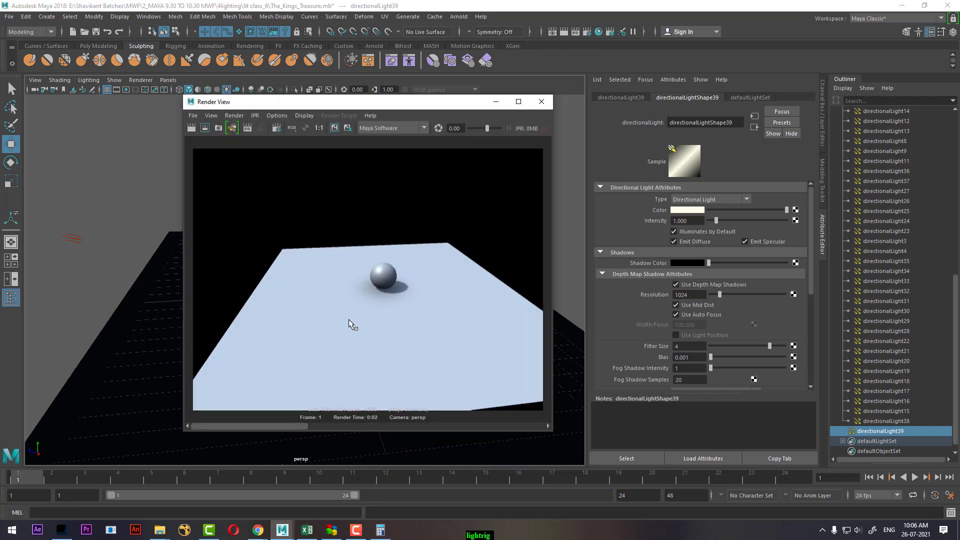
# - Set the persp camera's environment background color to the pale blue sampled from the rendered plane
pyautogui.click(35, 90)
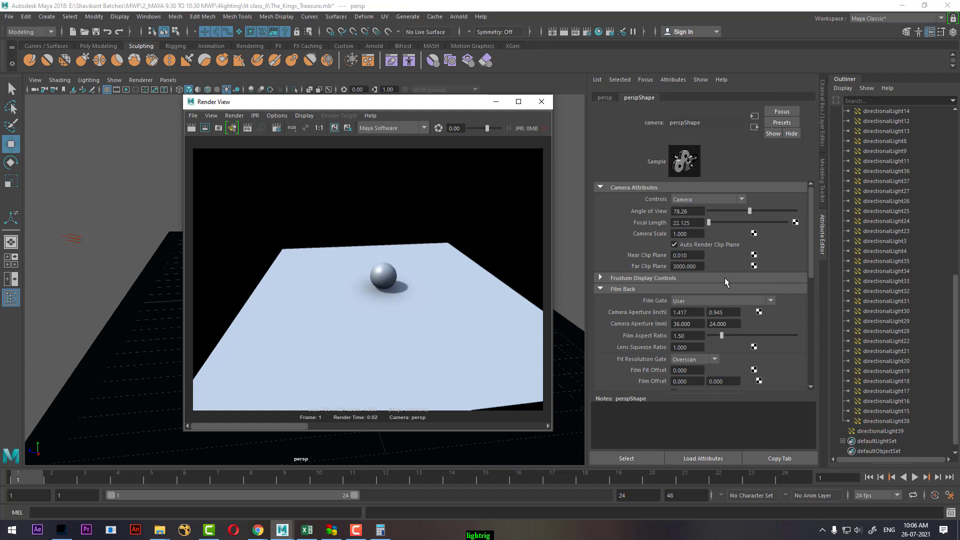
pyautogui.scroll(-4, 725, 285)
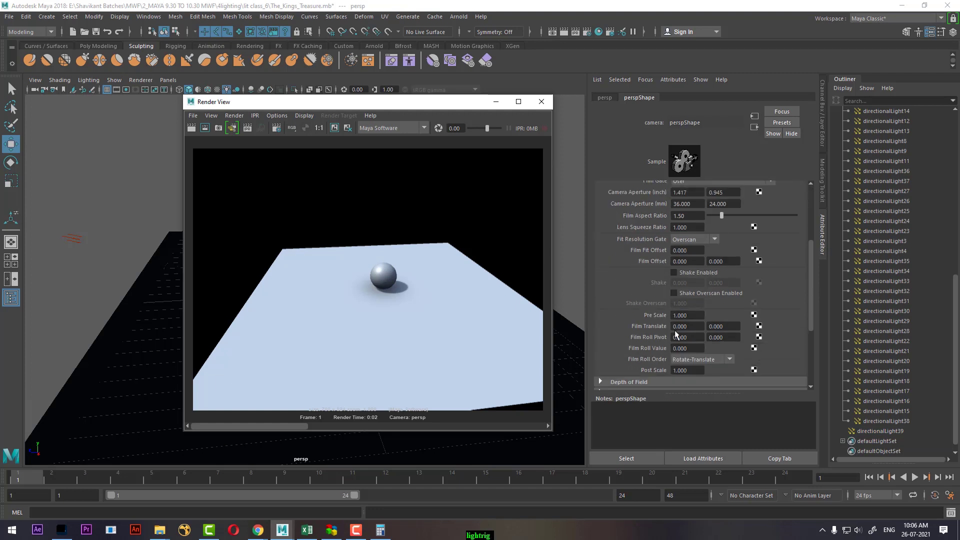
pyautogui.scroll(-3, 676, 330)
pyautogui.click(627, 314)
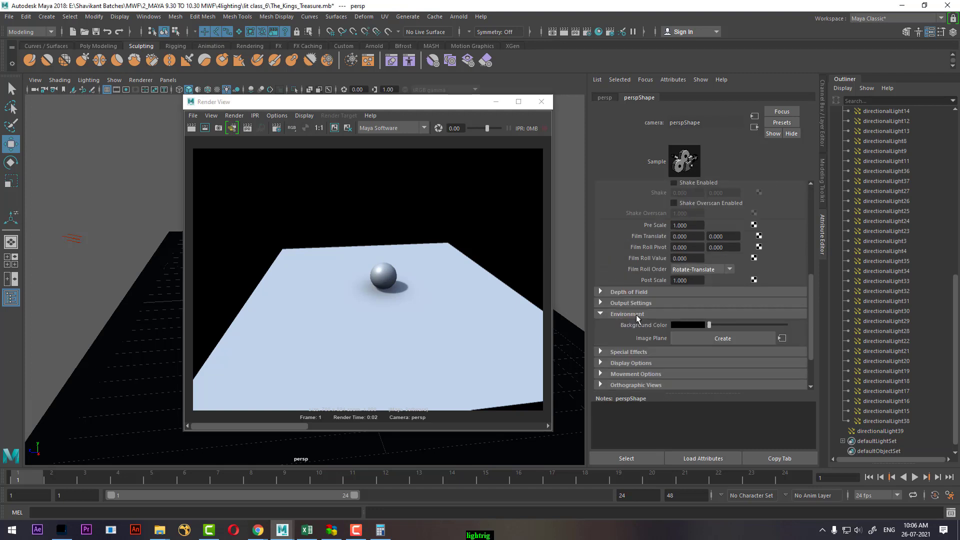
pyautogui.click(689, 326)
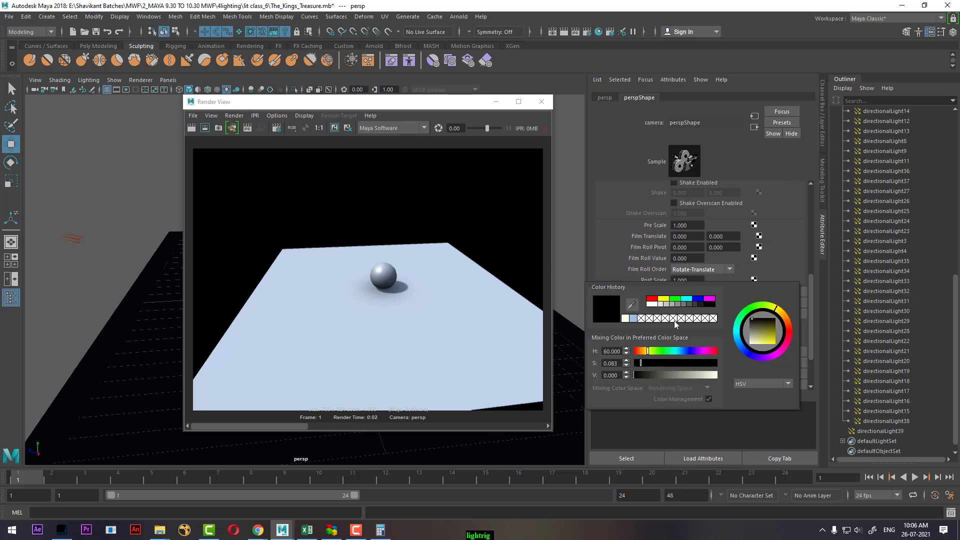
pyautogui.click(632, 306)
pyautogui.click(291, 302)
# - Re-render the sphere scene with the pale blue background and close the render
pyautogui.click(191, 128)
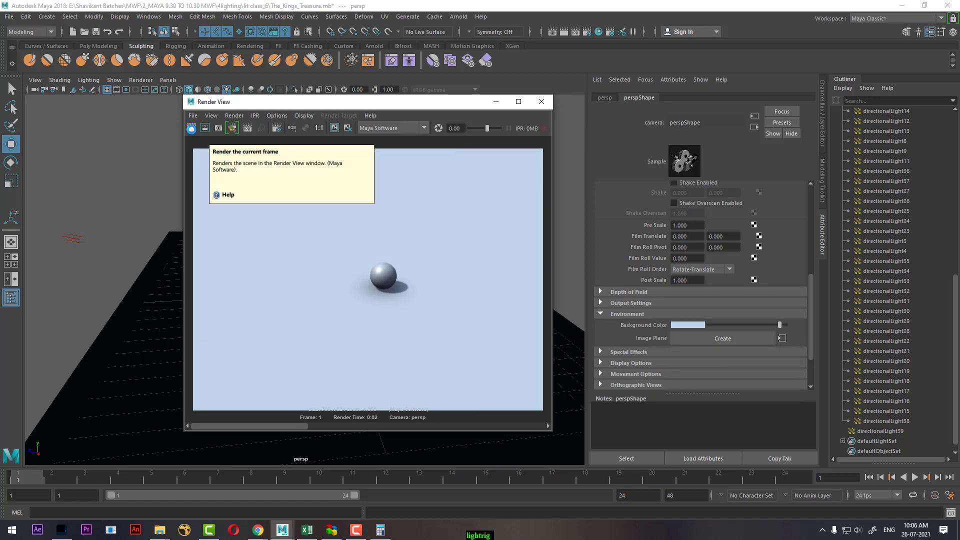
pyautogui.click(114, 131)
pyautogui.click(541, 102)
# - Rename directionalLight39 to key_directionalLight39 in the scene hierarchy
pyautogui.keyDown('alt'); pyautogui.moveTo(408, 300); pyautogui.dragTo(390, 319); pyautogui.keyUp('alt')
pyautogui.keyDown('alt'); pyautogui.moveTo(390, 320); pyautogui.dragTo(332, 295, button='right'); pyautogui.keyUp('alt')
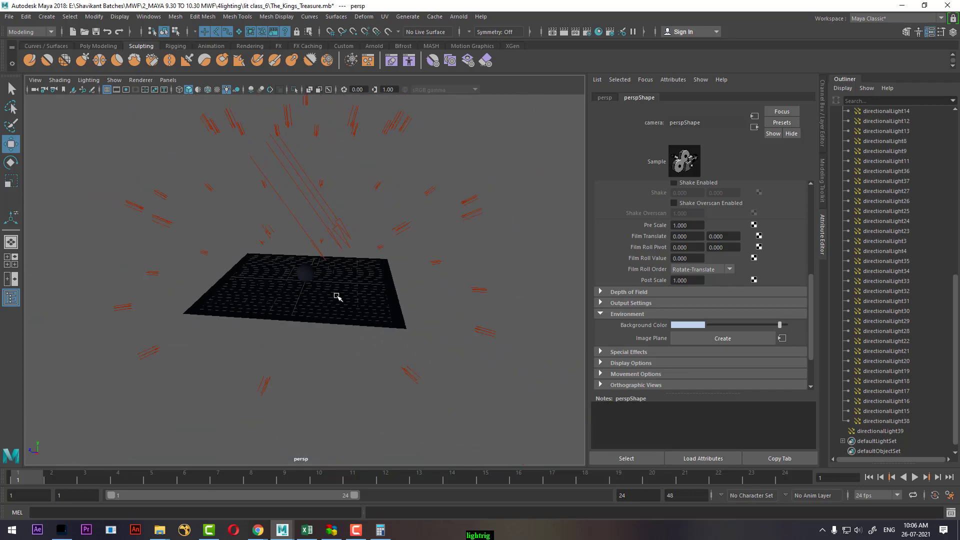
pyautogui.keyDown('alt'); pyautogui.moveTo(332, 296); pyautogui.dragTo(306, 297); pyautogui.keyUp('alt')
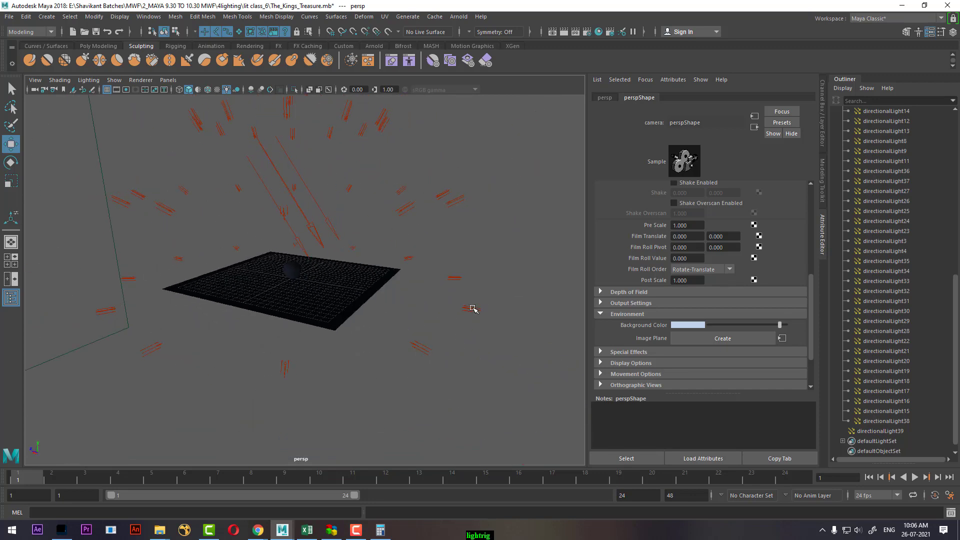
pyautogui.click(459, 205)
pyautogui.click(456, 202)
pyautogui.press('Up')
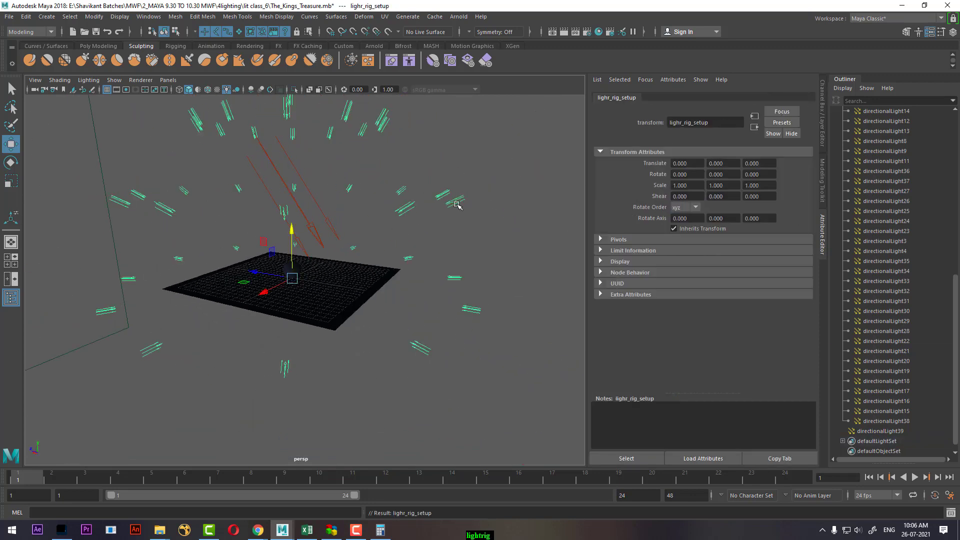
pyautogui.click(322, 218)
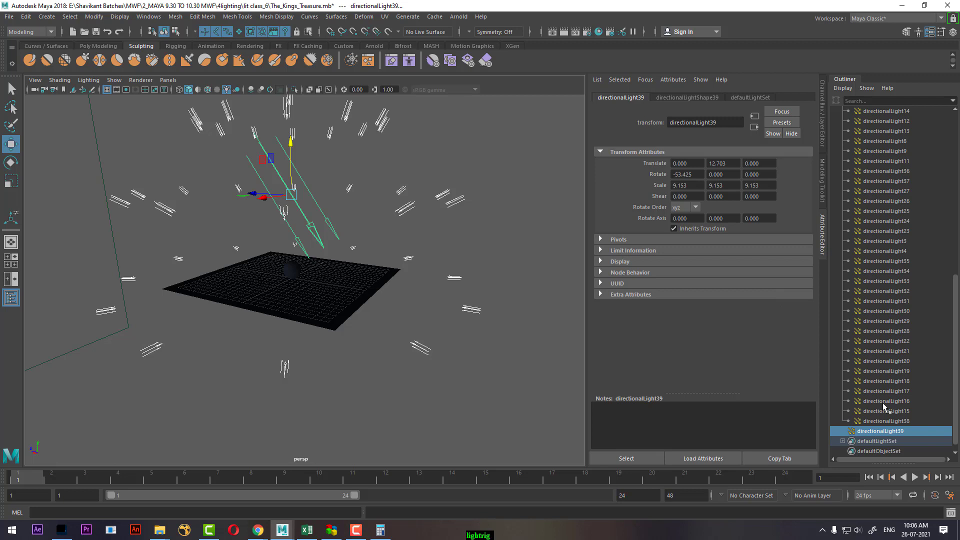
pyautogui.doubleClick(881, 431)
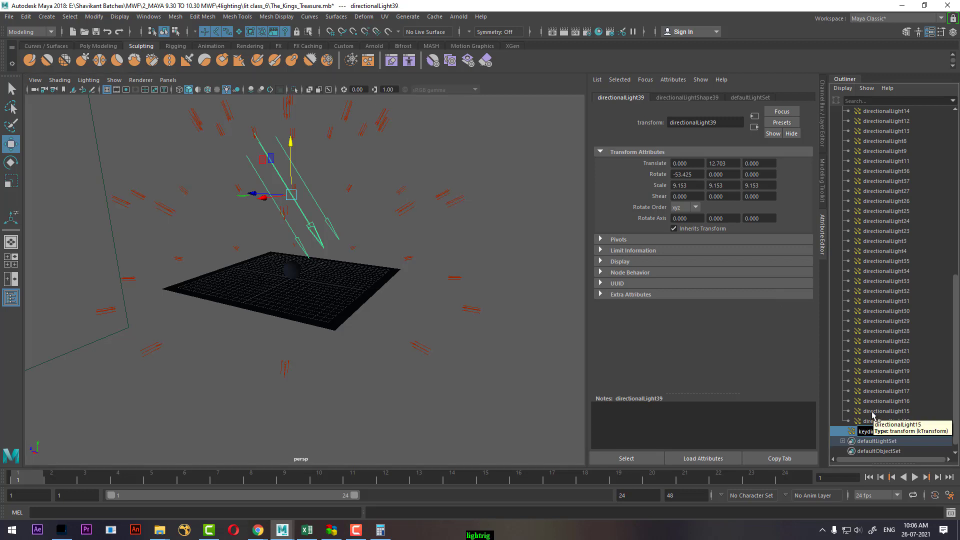
pyautogui.press('Return')
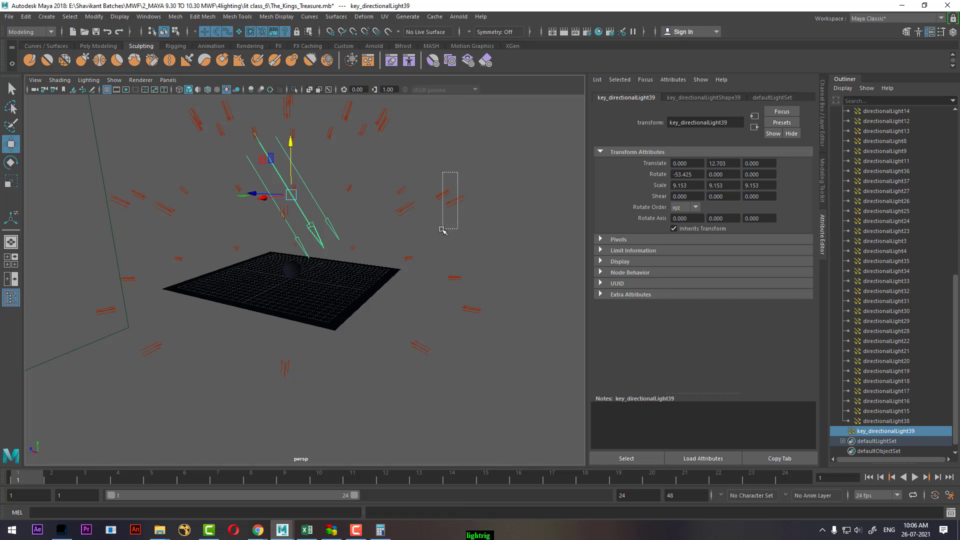
# - Group the dome light rig with the key light, name the group light_rig and clear the selection
pyautogui.click(442, 226)
pyautogui.press('Up')
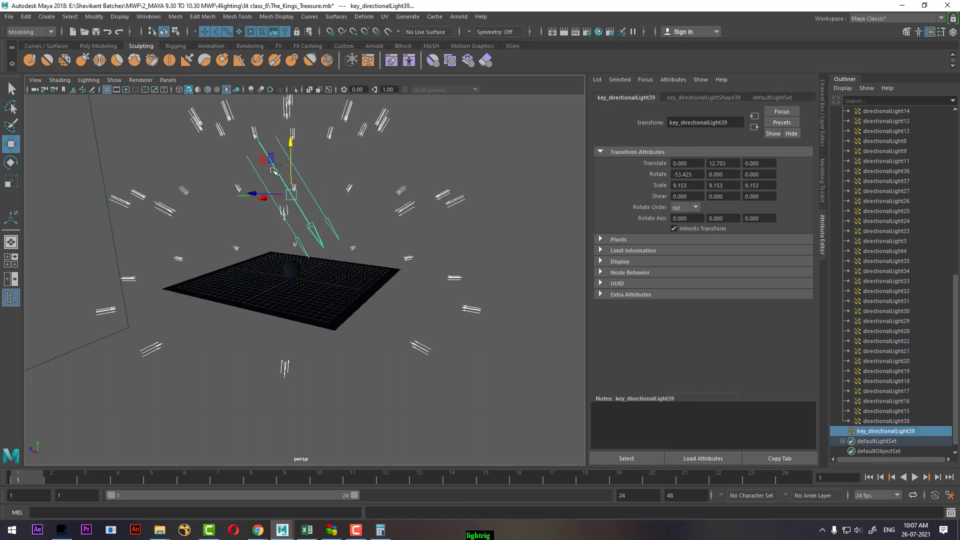
pyautogui.hotkey('ctrl', 'g')
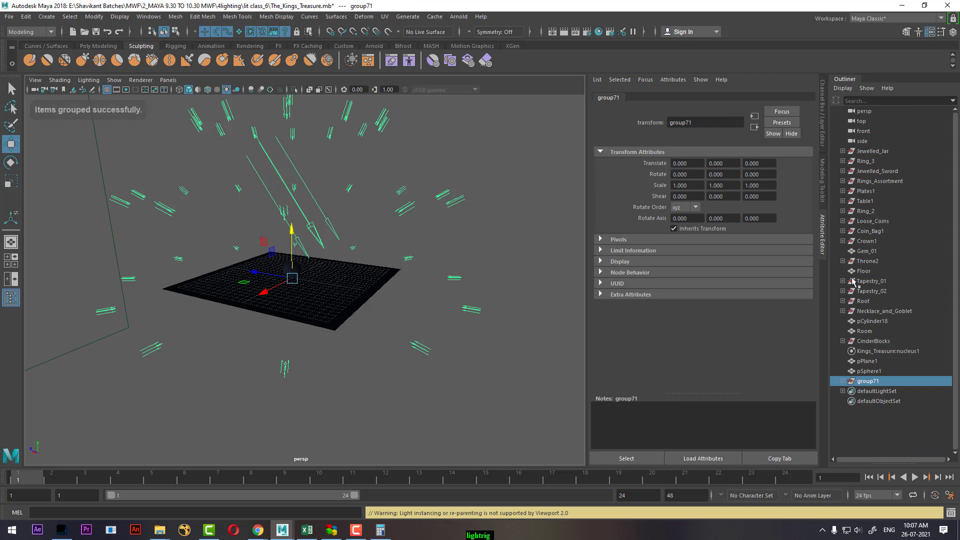
pyautogui.doubleClick(871, 381)
pyautogui.write('light')
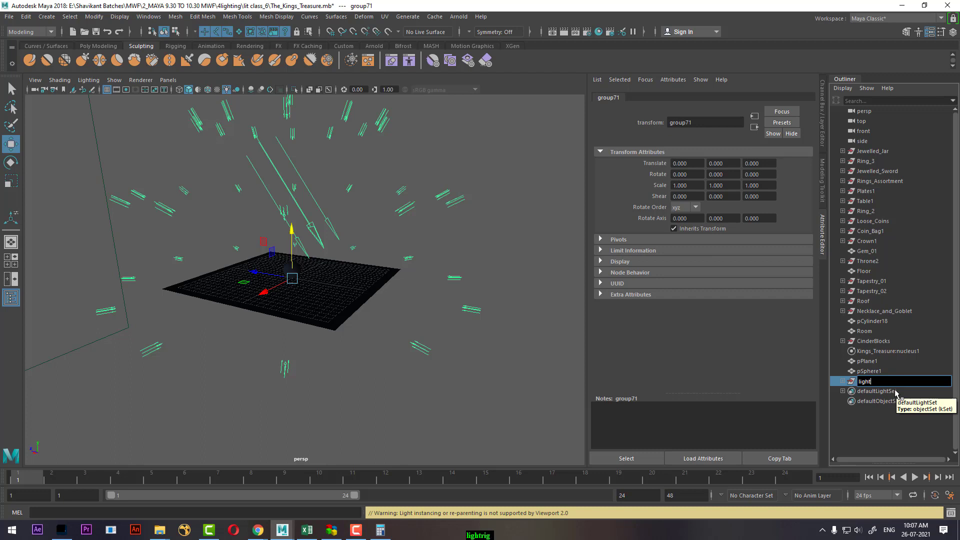
pyautogui.write('_rig')
pyautogui.press('Return')
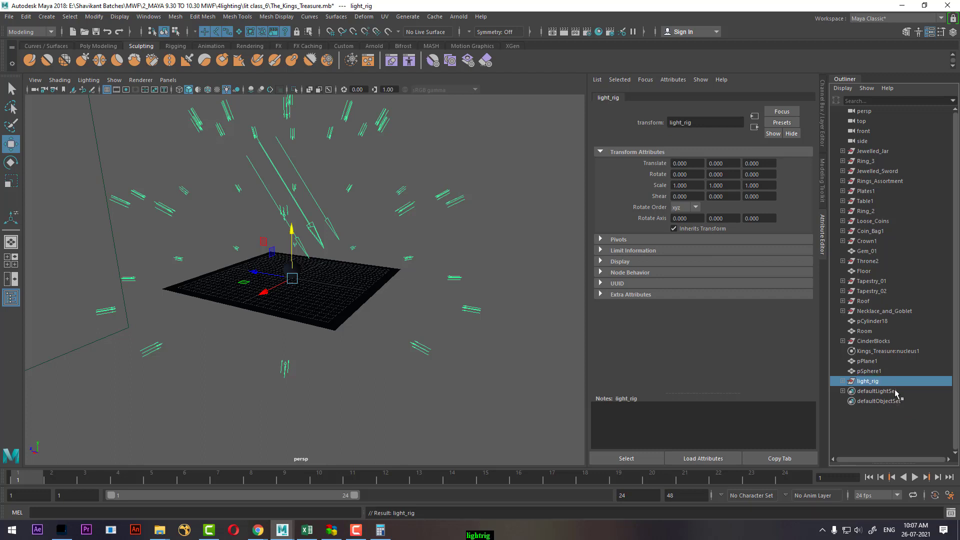
pyautogui.click(529, 381)
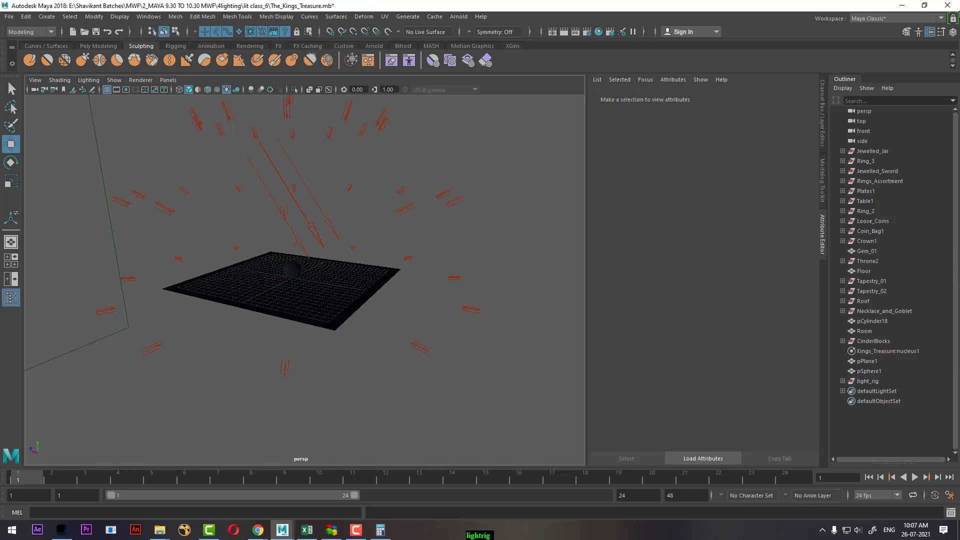
# - Put the sphere and plane in a new display layer, hide that layer and show layer2 with the treasure table
pyautogui.click(953, 32)
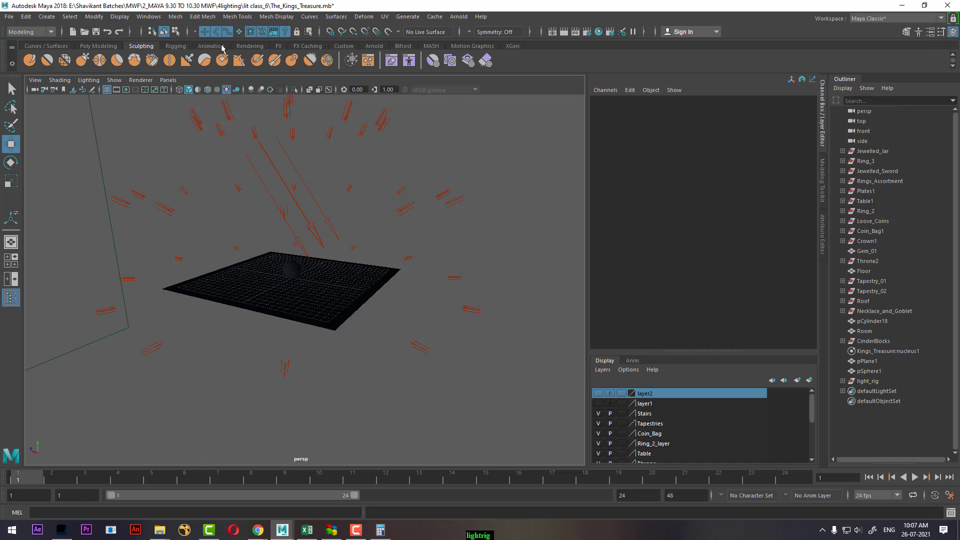
pyautogui.click(286, 274)
pyautogui.keyDown('shift'); pyautogui.click(308, 311); pyautogui.keyUp('shift')
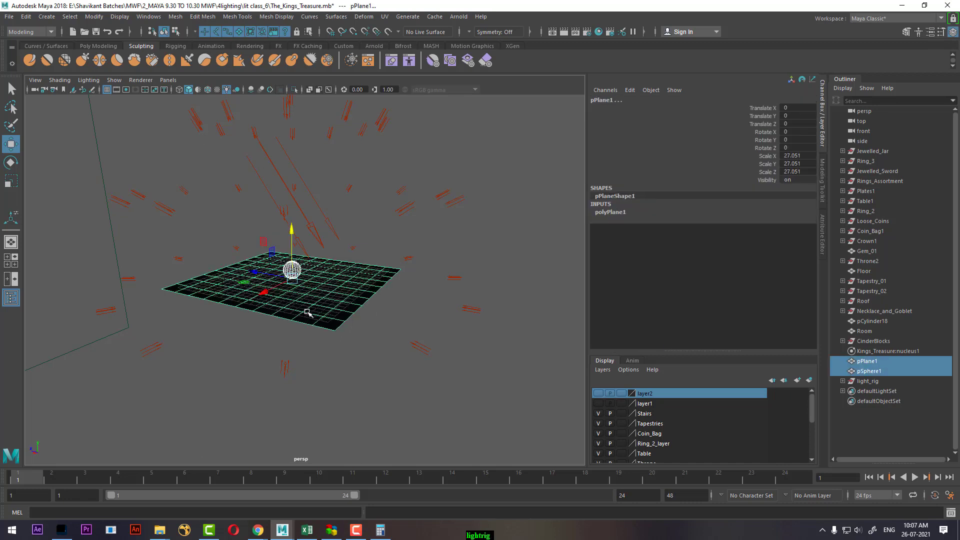
pyautogui.click(809, 381)
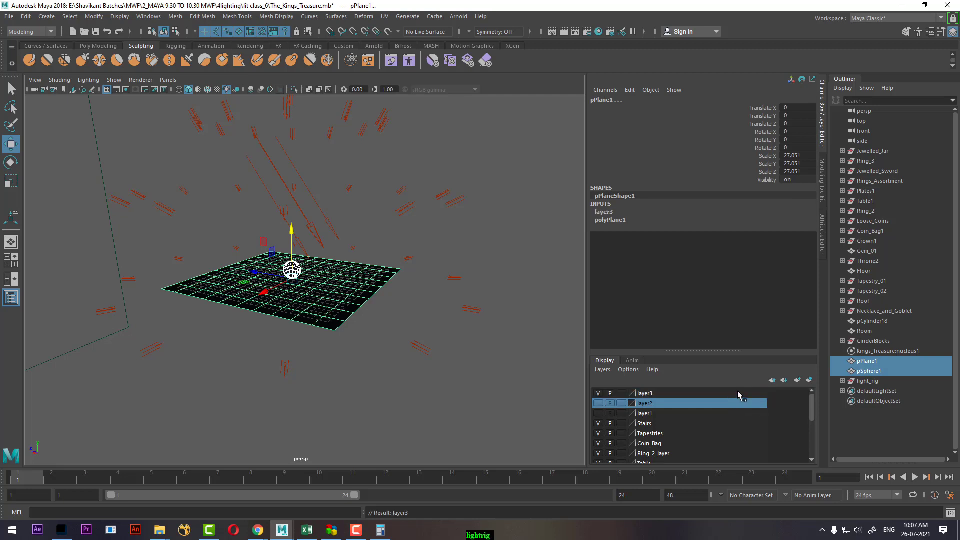
pyautogui.click(598, 394)
pyautogui.click(598, 403)
# - Select the whole light_rig group and scale it up uniformly to about 4.99 around the table and throne
pyautogui.scroll(-10, 359, 352)
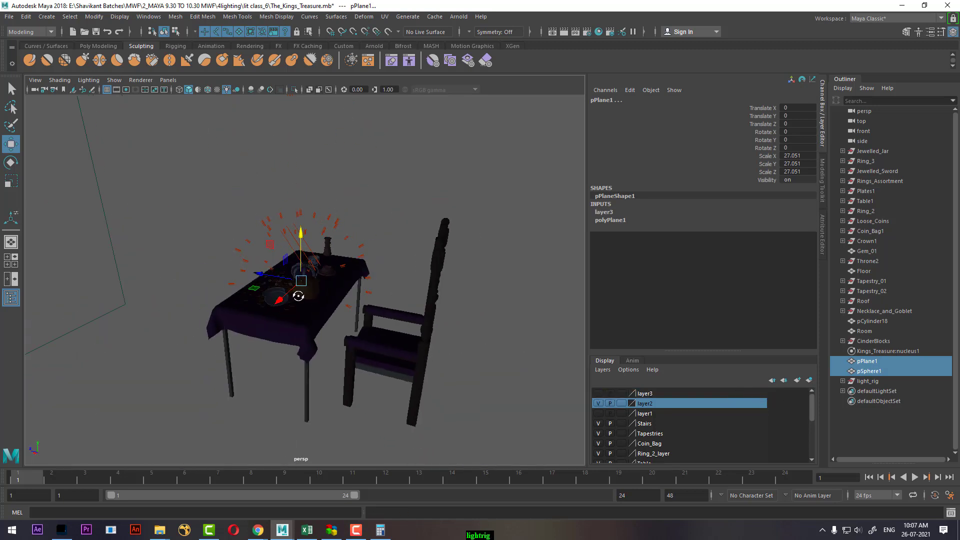
pyautogui.scroll(5, 360, 353)
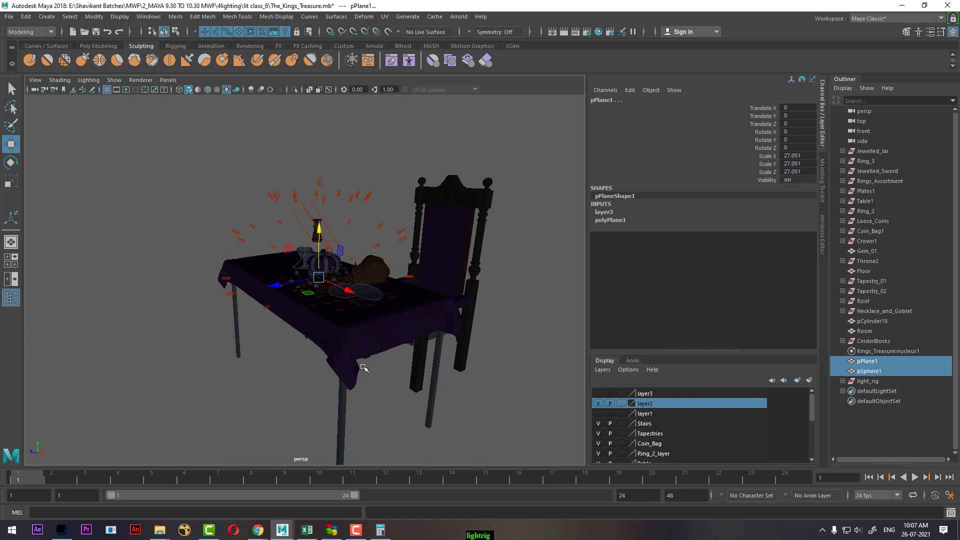
pyautogui.click(367, 197)
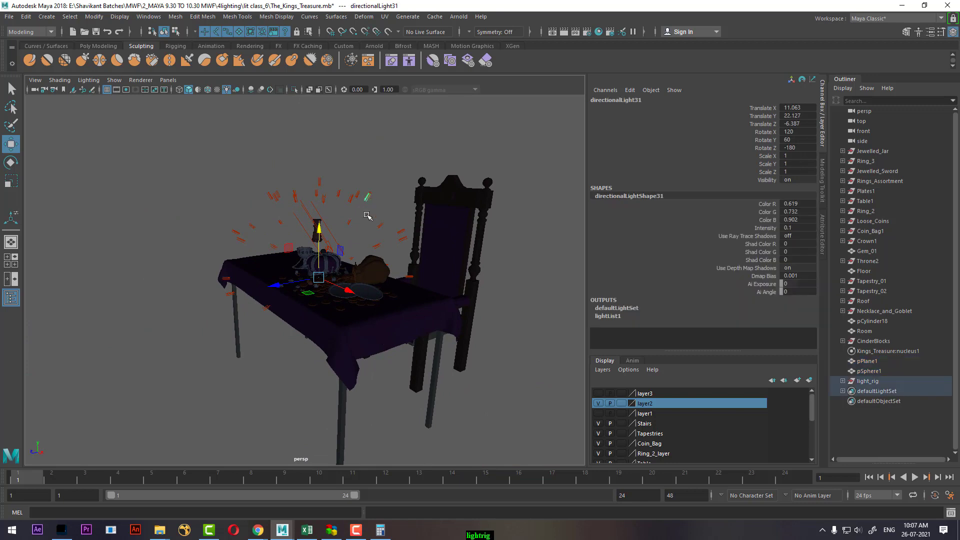
pyautogui.press('Up')
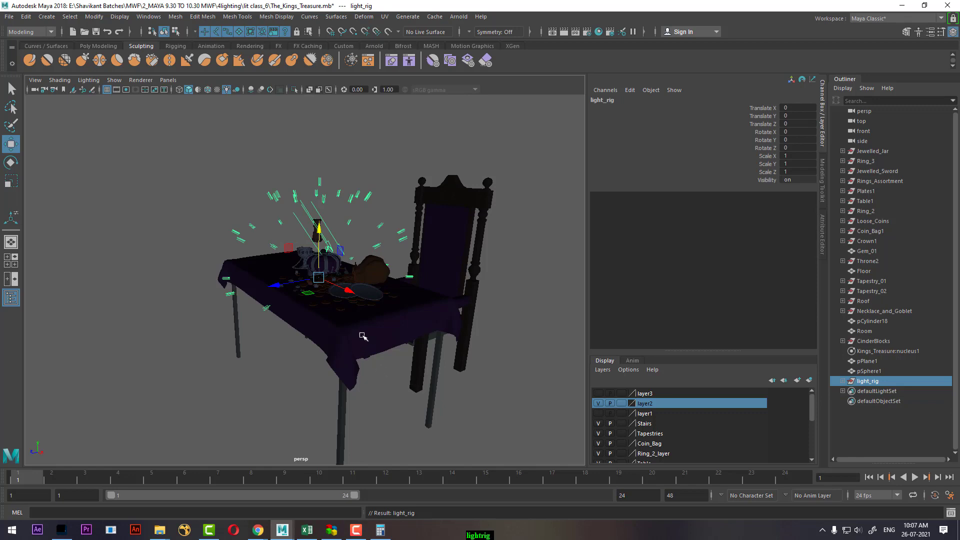
pyautogui.press('r')
pyautogui.moveTo(319, 276); pyautogui.dragTo(768, 154)
pyautogui.scroll(-5, 312, 240)
pyautogui.keyDown('alt'); pyautogui.moveTo(311, 310); pyautogui.dragTo(387, 315); pyautogui.keyUp('alt')
pyautogui.scroll(2, 311, 303)
pyautogui.moveTo(317, 275); pyautogui.dragTo(433, 247)
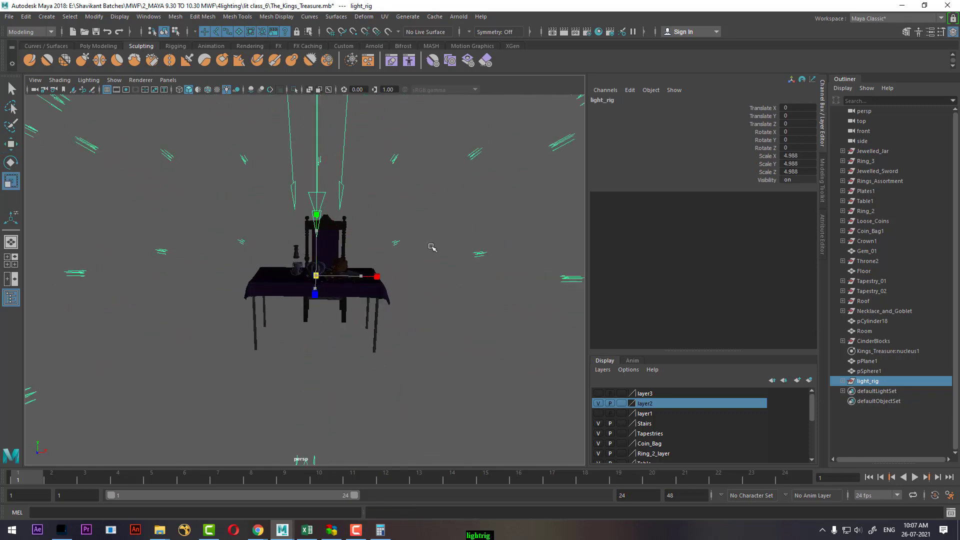
# - Frame the table with the resolution gate shown, render the treasure scene with the enlarged rig and close the render
pyautogui.scroll(4, 438, 267)
pyautogui.scroll(6, 400, 310)
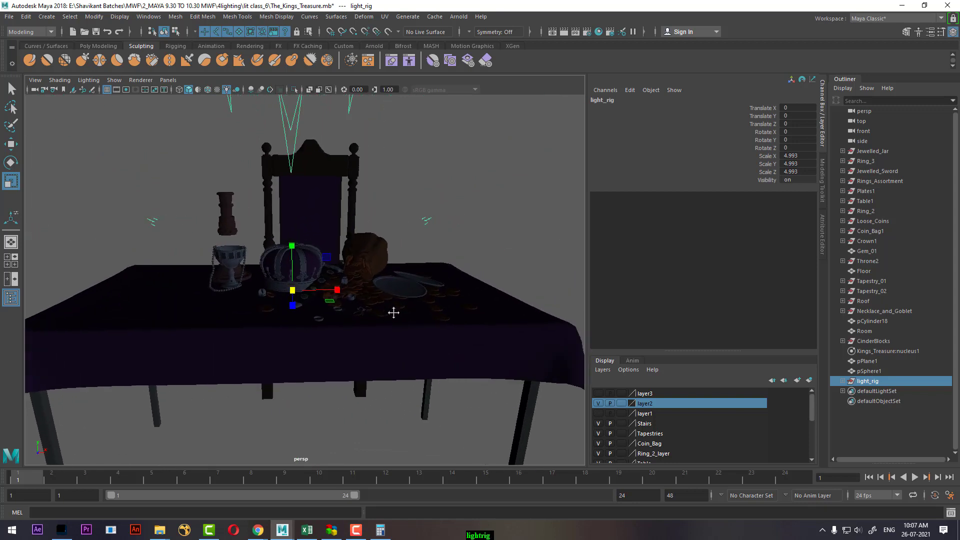
pyautogui.scroll(3, 395, 337)
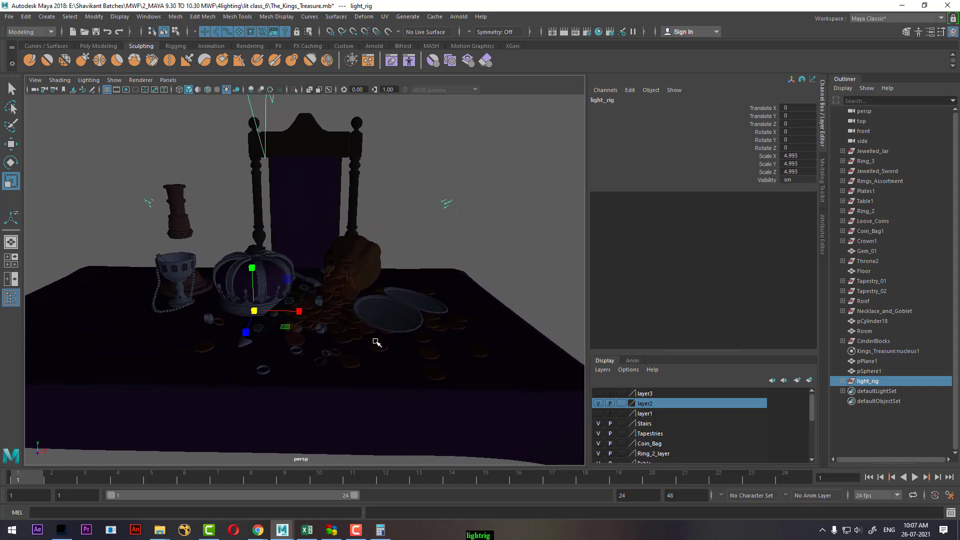
pyautogui.click(125, 90)
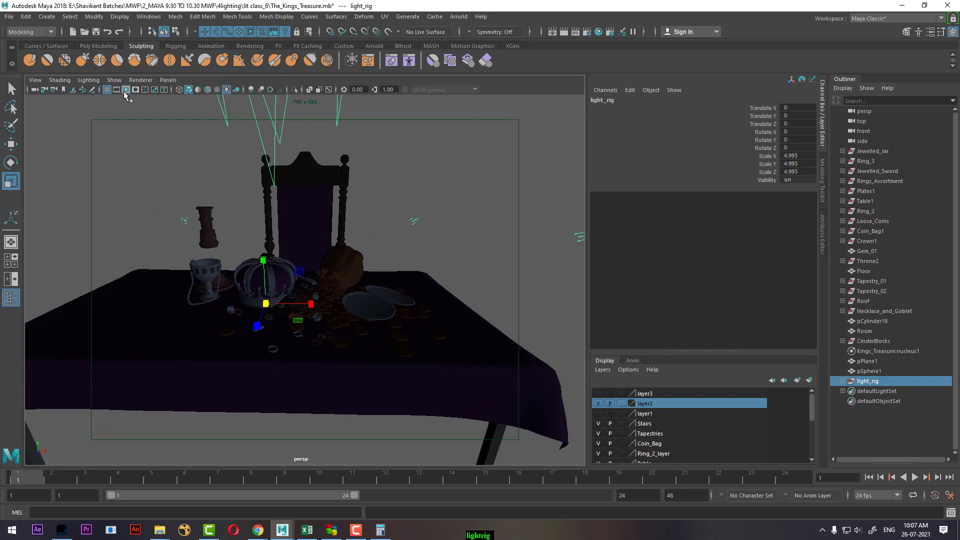
pyautogui.click(564, 32)
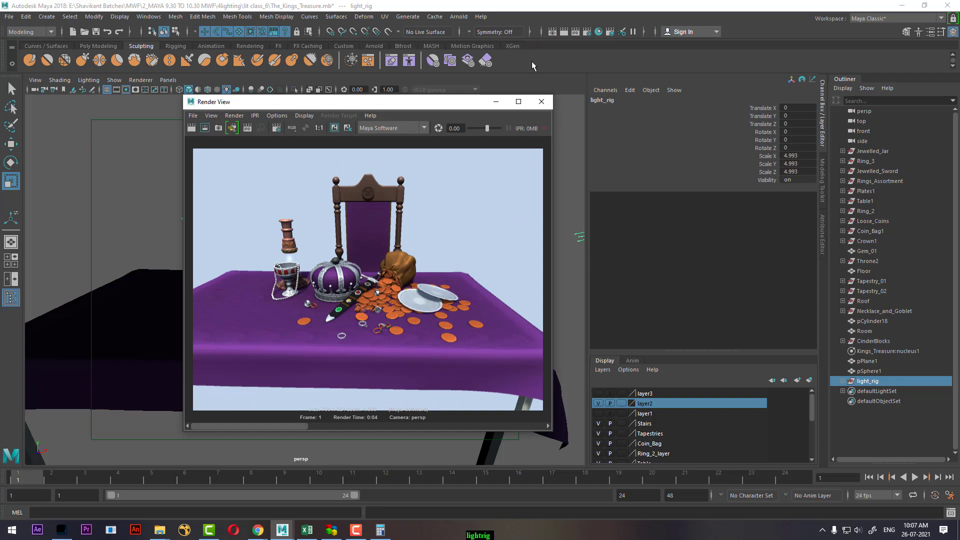
pyautogui.click(541, 101)
pyautogui.keyDown('alt'); pyautogui.moveTo(340, 300); pyautogui.dragTo(361, 271); pyautogui.keyUp('alt')
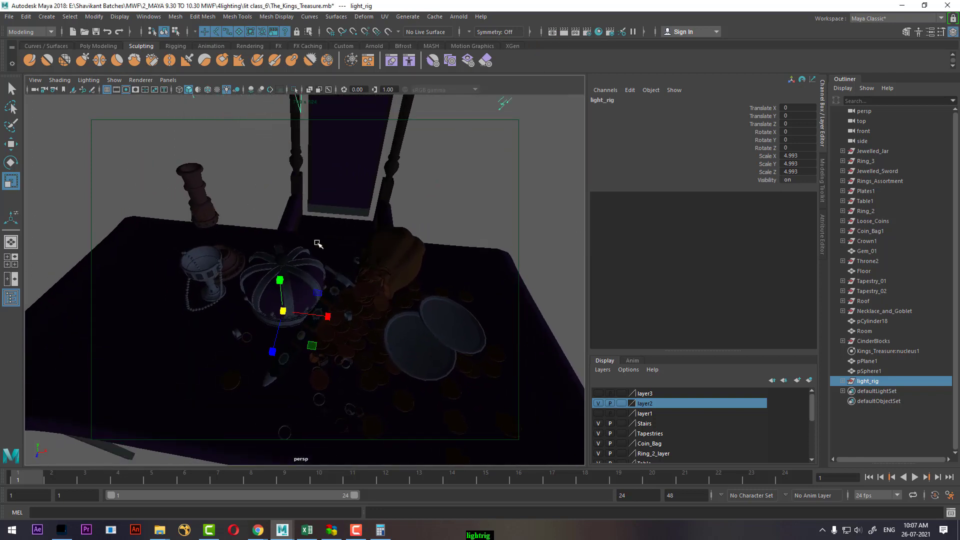
# - Turn on the gate mask around the render frame and test-render a closer view of the crown, coins and plates
pyautogui.click(125, 89)
pyautogui.click(125, 89)
pyautogui.click(135, 90)
pyautogui.keyDown('alt'); pyautogui.moveTo(399, 307); pyautogui.dragTo(380, 264, button='middle'); pyautogui.keyUp('alt')
pyautogui.moveTo(380, 264)
pyautogui.keyDown('alt'); pyautogui.mouseDown()
pyautogui.moveTo(369, 236)
pyautogui.moveTo(377, 277)
pyautogui.moveTo(378, 264)
pyautogui.mouseUp(); pyautogui.keyUp('alt')
pyautogui.click(553, 31)
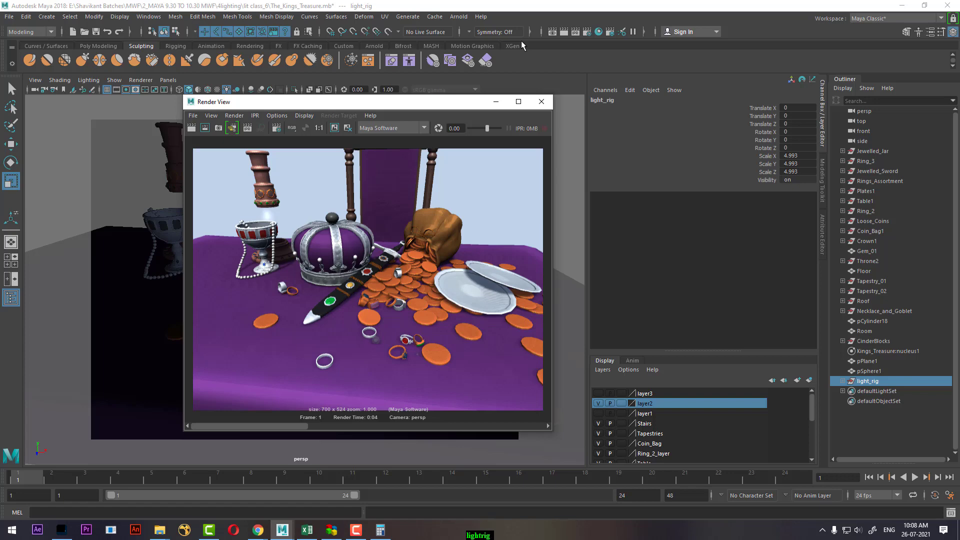
pyautogui.click(542, 101)
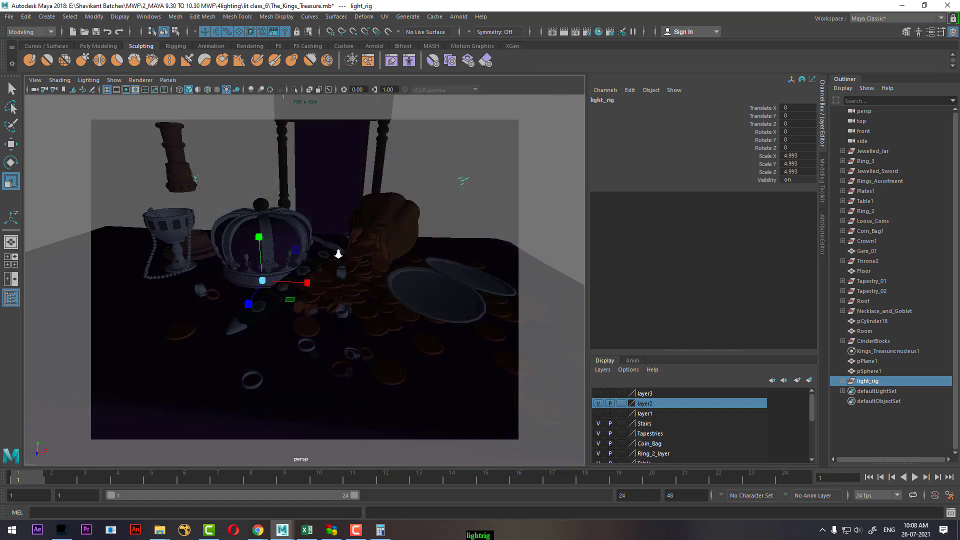
# - Select the key directional light above the throne and rotate it to about -58.7, -20.0, 29.4, keeping the viewport textured and lit
pyautogui.scroll(-5, 324, 236)
pyautogui.keyDown('alt'); pyautogui.moveTo(325, 236); pyautogui.dragTo(420, 225); pyautogui.keyUp('alt')
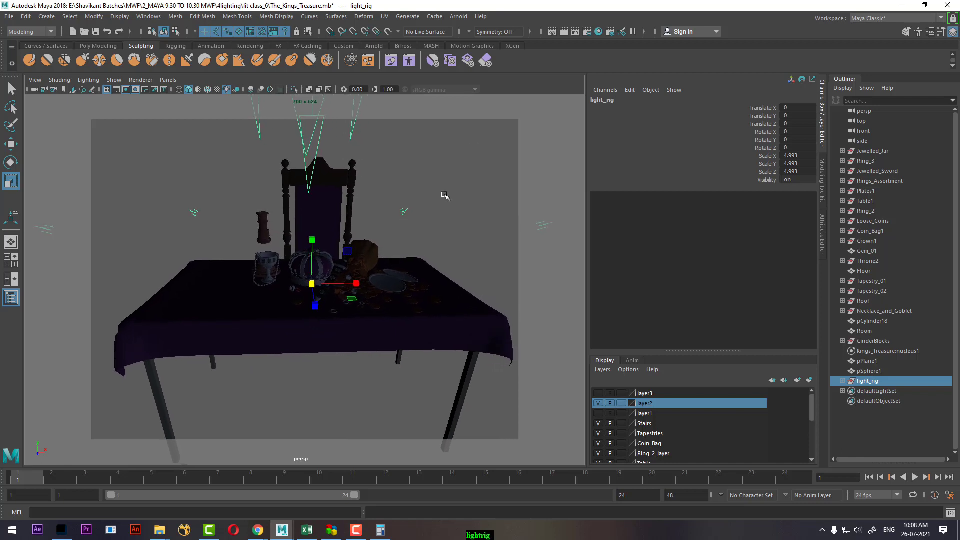
pyautogui.click(565, 32)
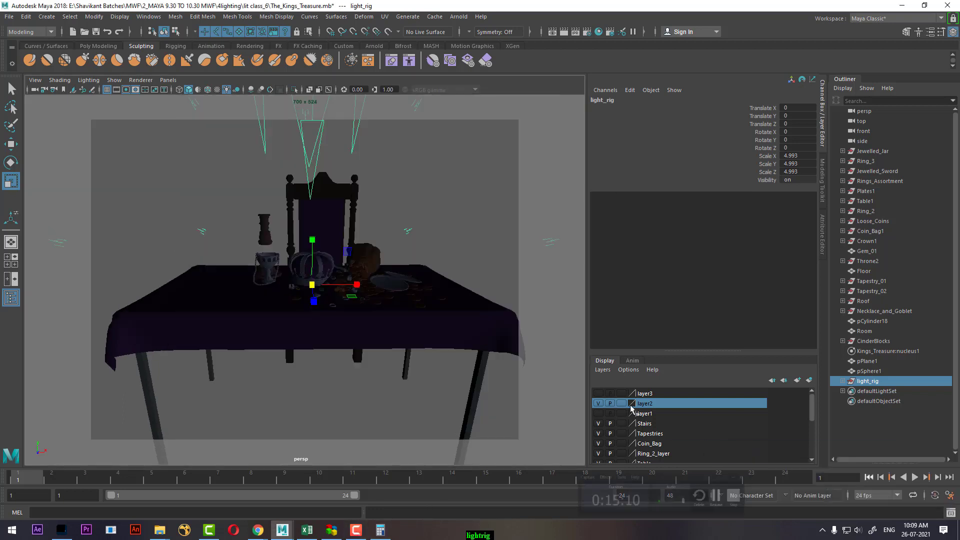
pyautogui.click(419, 169)
pyautogui.click(316, 140)
pyautogui.press('f')
pyautogui.press('e')
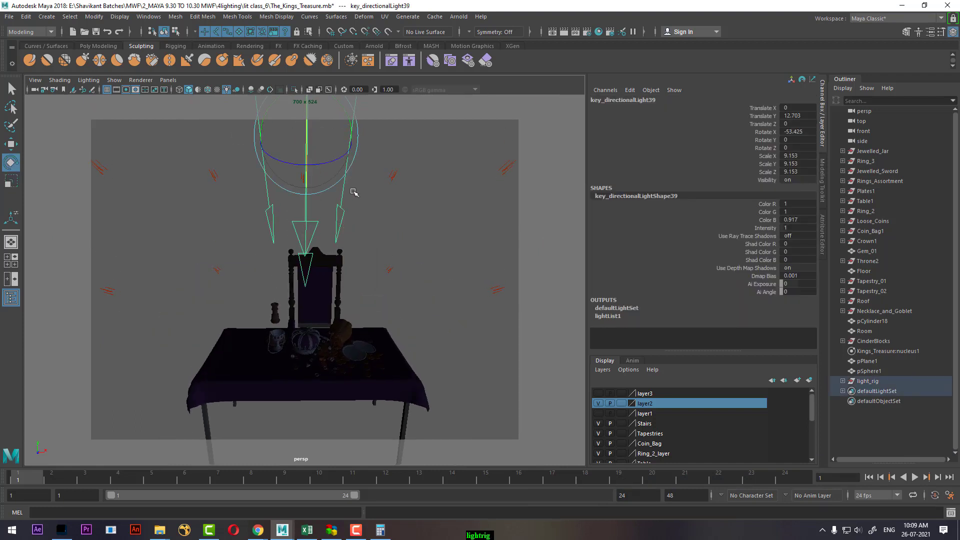
pyautogui.keyDown('alt'); pyautogui.moveTo(342, 227); pyautogui.dragTo(243, 135); pyautogui.keyUp('alt')
pyautogui.press('7')
pyautogui.keyDown('alt'); pyautogui.moveTo(382, 231); pyautogui.dragTo(397, 273); pyautogui.keyUp('alt')
pyautogui.press('4')
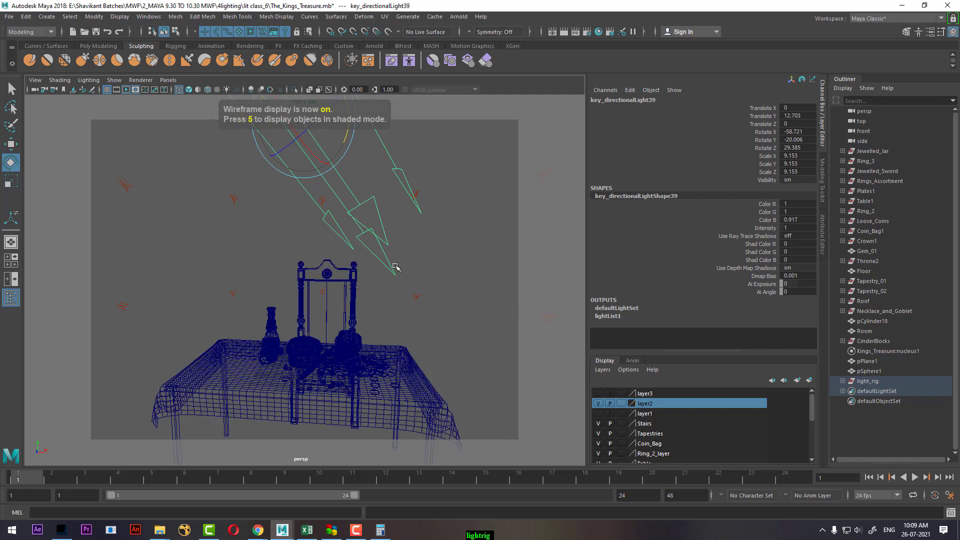
pyautogui.press('5')
pyautogui.press('7')
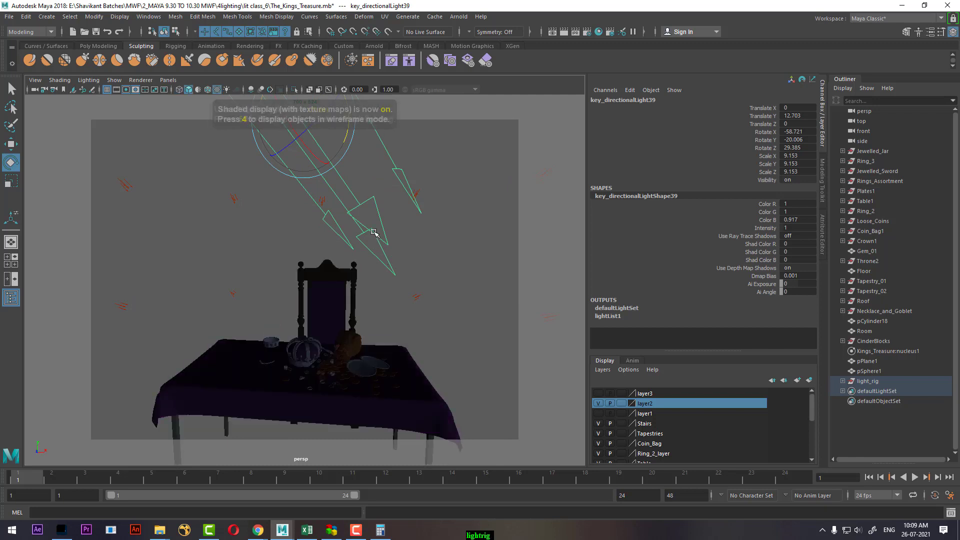
# - Turn the key light further to about -95.0, -19.5, 48.6 and frame the treasure table with the throne
pyautogui.click(384, 258)
pyautogui.keyDown('alt'); pyautogui.moveTo(431, 263); pyautogui.dragTo(295, 246, button='right'); pyautogui.keyUp('alt')
pyautogui.keyDown('alt'); pyautogui.moveTo(296, 247); pyautogui.dragTo(310, 266); pyautogui.keyUp('alt')
pyautogui.click(308, 266)
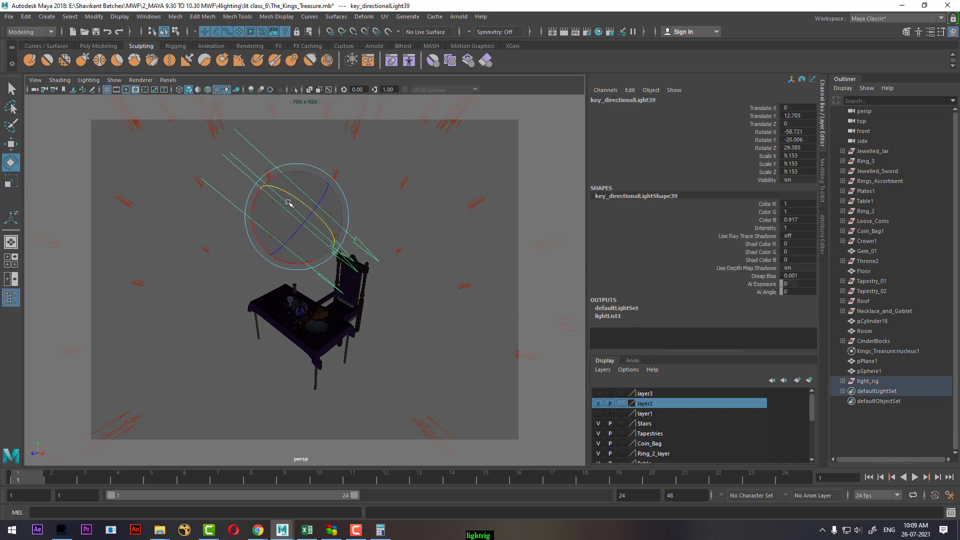
pyautogui.moveTo(254, 220); pyautogui.dragTo(253, 207)
pyautogui.keyDown('alt'); pyautogui.moveTo(288, 263); pyautogui.dragTo(390, 251); pyautogui.keyUp('alt')
pyautogui.moveTo(330, 180); pyautogui.dragTo(318, 179)
pyautogui.keyDown('alt'); pyautogui.moveTo(306, 233); pyautogui.dragTo(395, 270, button='right'); pyautogui.keyUp('alt')
pyautogui.keyDown('alt'); pyautogui.moveTo(390, 300); pyautogui.dragTo(369, 325); pyautogui.keyUp('alt')
pyautogui.keyDown('alt'); pyautogui.moveTo(368, 325); pyautogui.dragTo(381, 368, button='right'); pyautogui.keyUp('alt')
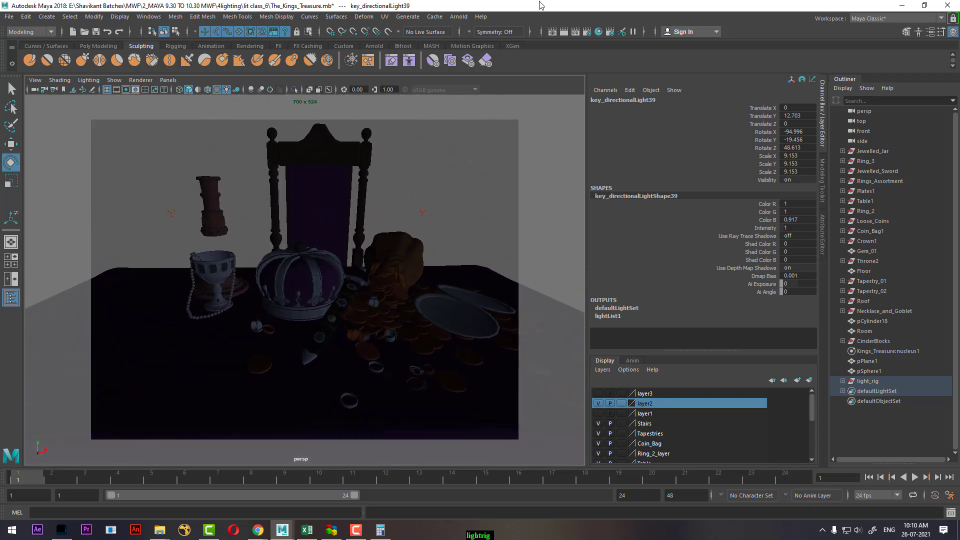
# - Render the treasure scene with the re-aimed key light and move the render window clear of the viewport
pyautogui.click(552, 33)
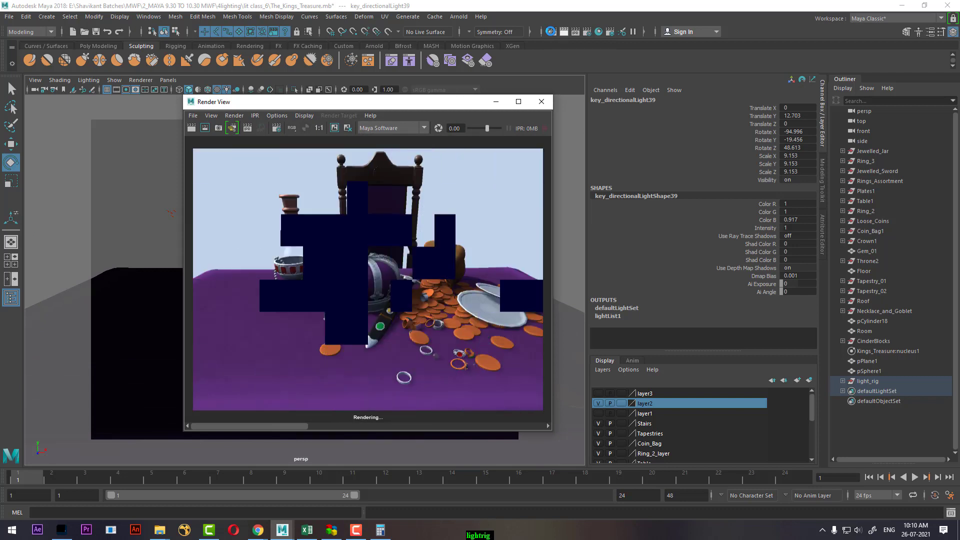
pyautogui.click(334, 129)
pyautogui.moveTo(391, 107); pyautogui.dragTo(702, 132)
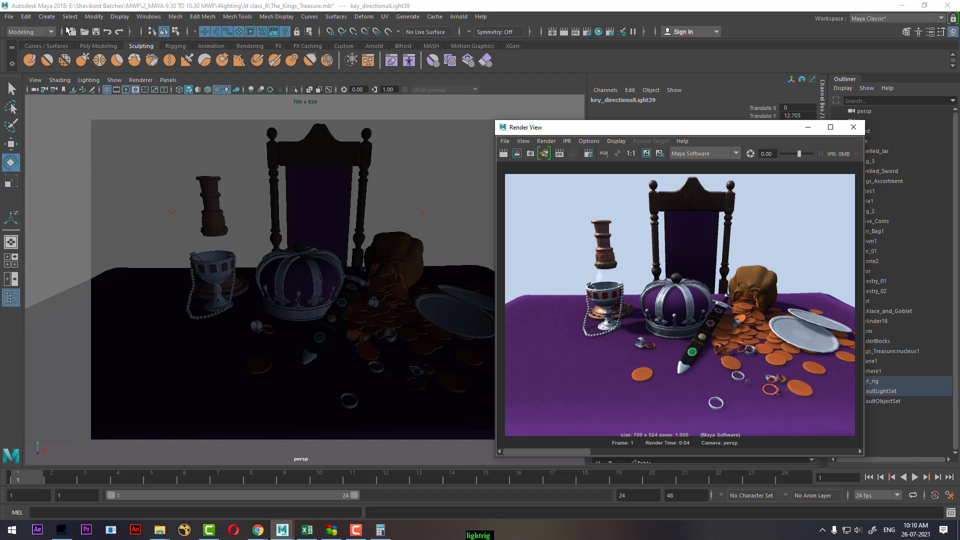
# - Create a new basic camera and open the viewport's camera view options
pyautogui.click(47, 17)
pyautogui.moveTo(125, 82)
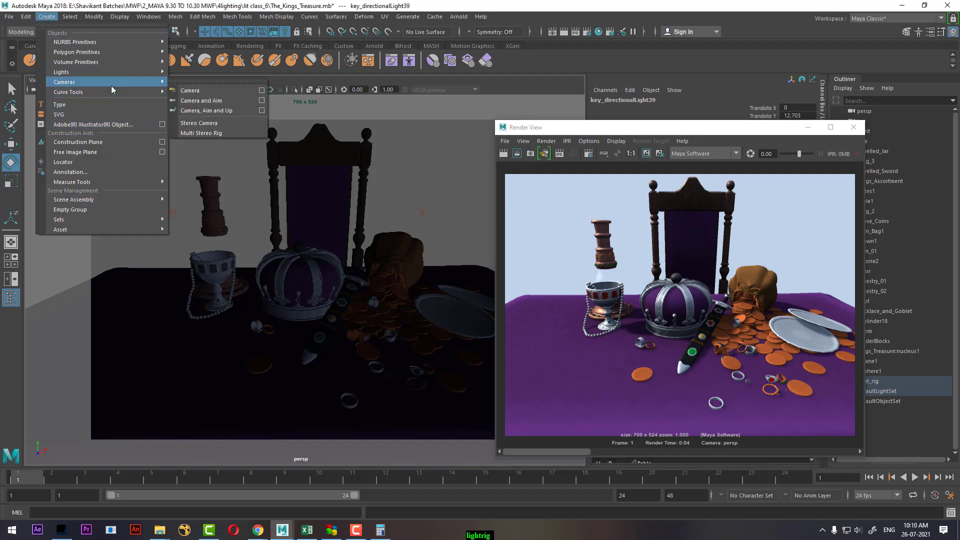
pyautogui.click(229, 93)
pyautogui.click(168, 80)
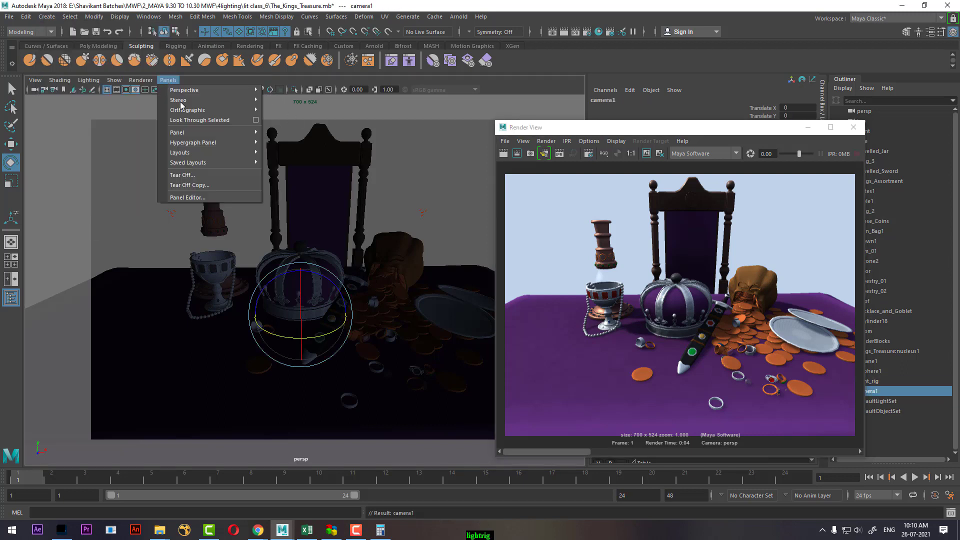
# - Look through the selected camera, move it in toward the crown and table, and turn on its resolution gate
pyautogui.click(186, 123)
pyautogui.keyDown('alt'); pyautogui.moveTo(304, 304); pyautogui.dragTo(105, 244, button='right'); pyautogui.keyUp('alt')
pyautogui.keyDown('alt'); pyautogui.moveTo(264, 262); pyautogui.dragTo(220, 320); pyautogui.keyUp('alt')
pyautogui.keyDown('alt'); pyautogui.moveTo(220, 300); pyautogui.dragTo(304, 316, button='right'); pyautogui.keyUp('alt')
pyautogui.keyDown('alt'); pyautogui.moveTo(303, 316); pyautogui.dragTo(246, 228); pyautogui.keyUp('alt')
pyautogui.click(135, 89)
# - Tighten the camera's framing around the crown, goblet and coins, and redo the previous render
pyautogui.keyDown('alt'); pyautogui.moveTo(305, 269); pyautogui.dragTo(359, 273, button='middle'); pyautogui.keyUp('alt')
pyautogui.keyDown('alt'); pyautogui.moveTo(358, 274); pyautogui.dragTo(345, 268); pyautogui.keyUp('alt')
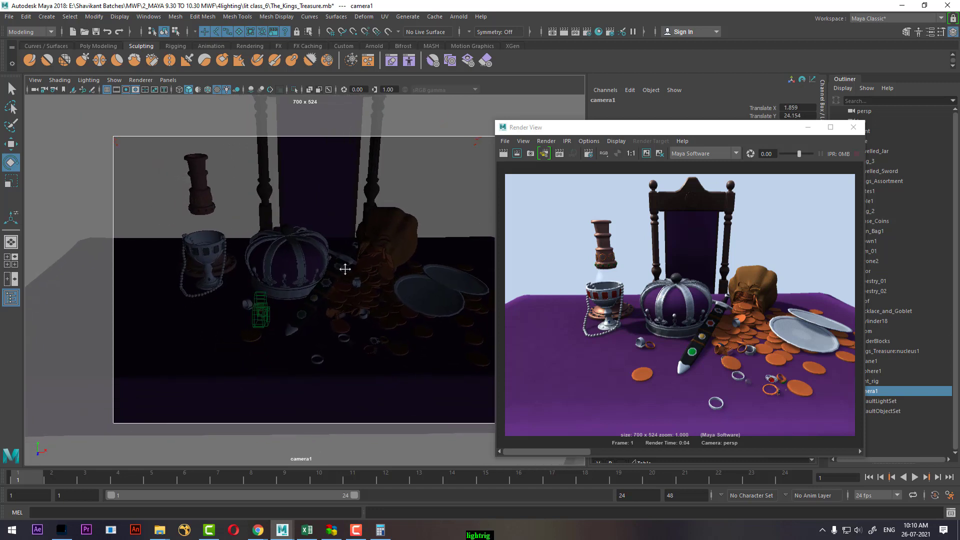
pyautogui.keyDown('alt'); pyautogui.moveTo(345, 268); pyautogui.dragTo(355, 271, button='middle'); pyautogui.keyUp('alt')
pyautogui.keyDown('alt'); pyautogui.moveTo(356, 270); pyautogui.dragTo(358, 303, button='right'); pyautogui.keyUp('alt')
pyautogui.keyDown('alt'); pyautogui.moveTo(358, 303); pyautogui.dragTo(359, 303); pyautogui.keyUp('alt')
pyautogui.keyDown('alt'); pyautogui.moveTo(360, 303); pyautogui.dragTo(359, 261, button='middle'); pyautogui.keyUp('alt')
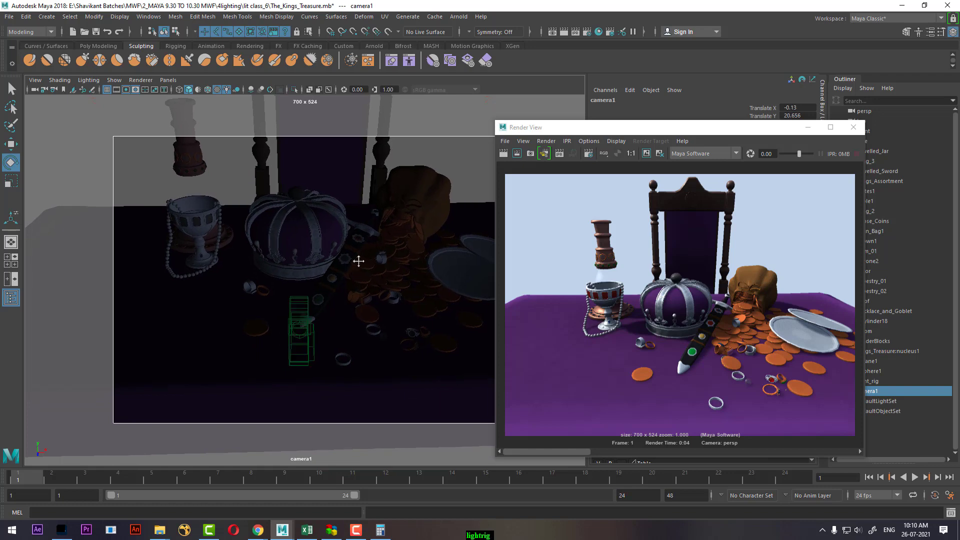
pyautogui.click(504, 154)
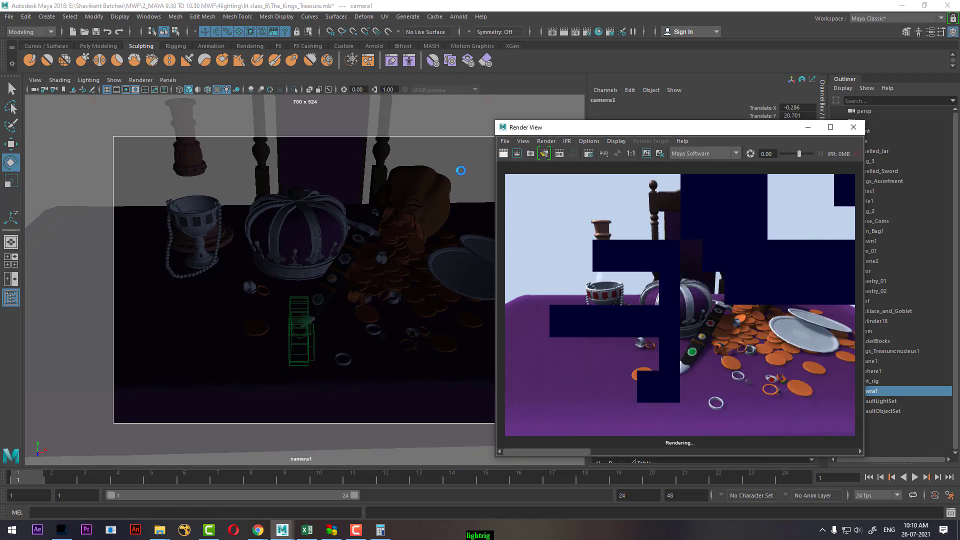
# - Switch to two side-by-side views and show the perspective view with textured shading and no resolution gate
pyautogui.click(11, 279)
pyautogui.click(196, 349)
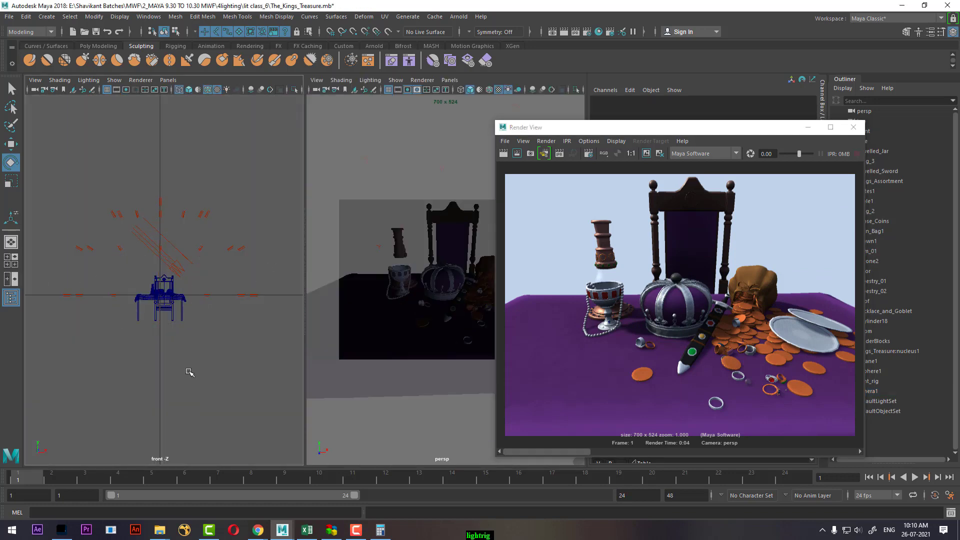
pyautogui.press('space')
pyautogui.moveTo(189, 371); pyautogui.dragTo(182, 251)
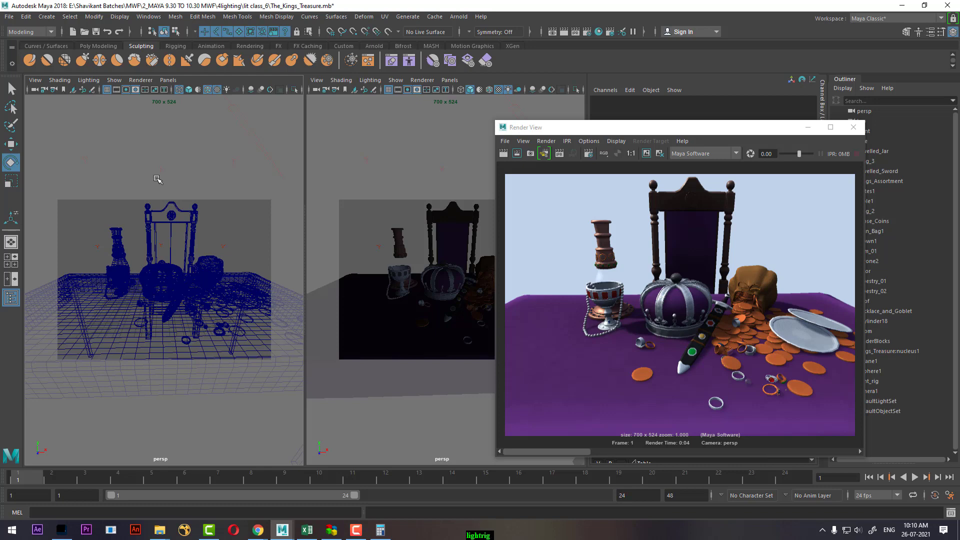
pyautogui.click(108, 91)
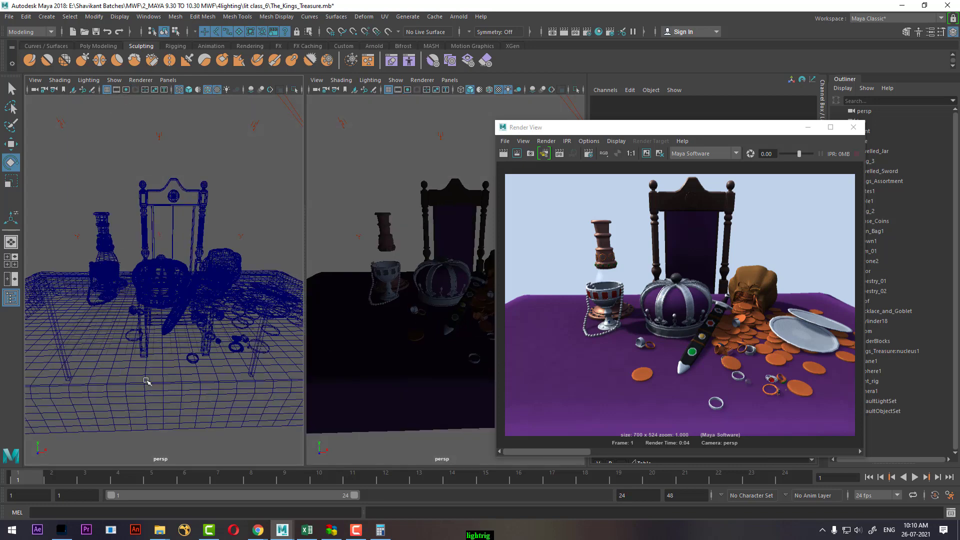
pyautogui.keyDown('alt'); pyautogui.moveTo(141, 383); pyautogui.dragTo(160, 364); pyautogui.keyUp('alt')
pyautogui.press('6')
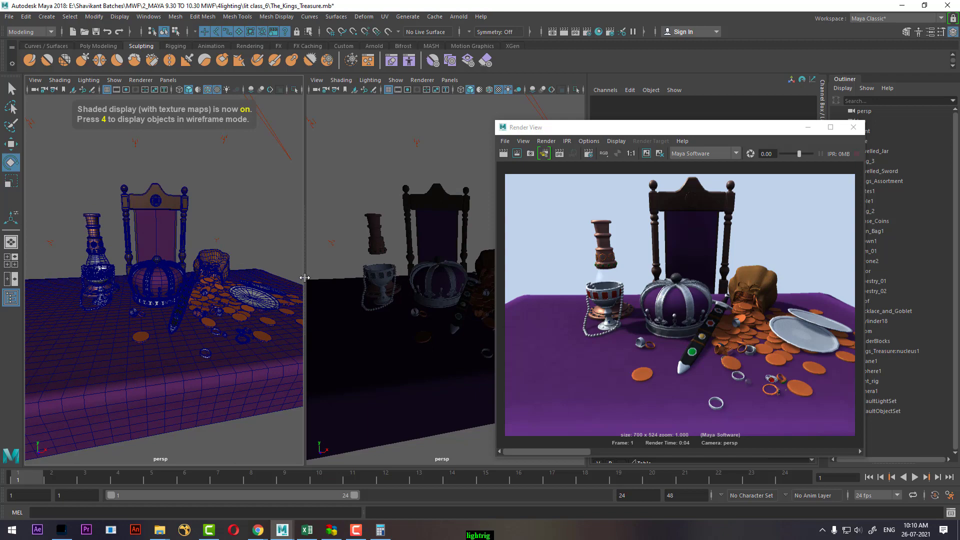
# - Widen the first perspective view, move the Render View aside, and show camera1 in the second view
pyautogui.moveTo(304, 278); pyautogui.dragTo(366, 272)
pyautogui.moveTo(760, 129); pyautogui.dragTo(859, 156)
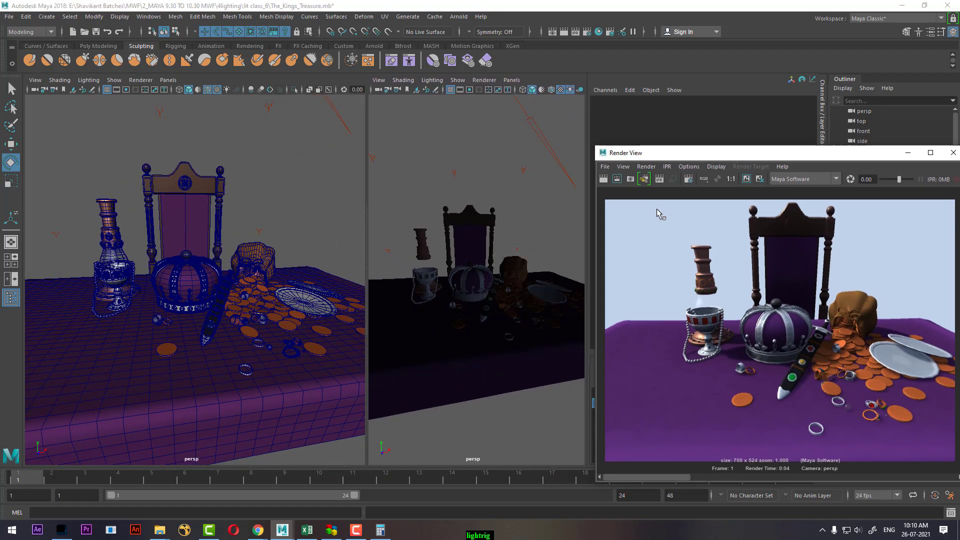
pyautogui.scroll(-3, 191, 337)
pyautogui.keyDown('alt'); pyautogui.moveTo(191, 338); pyautogui.dragTo(235, 350); pyautogui.keyUp('alt')
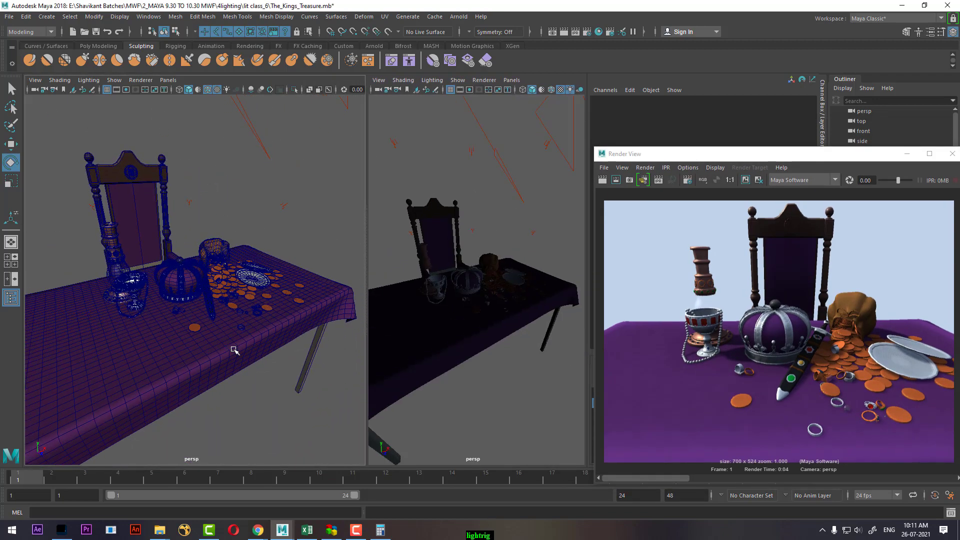
pyautogui.click(511, 80)
pyautogui.moveTo(575, 91)
pyautogui.click(623, 92)
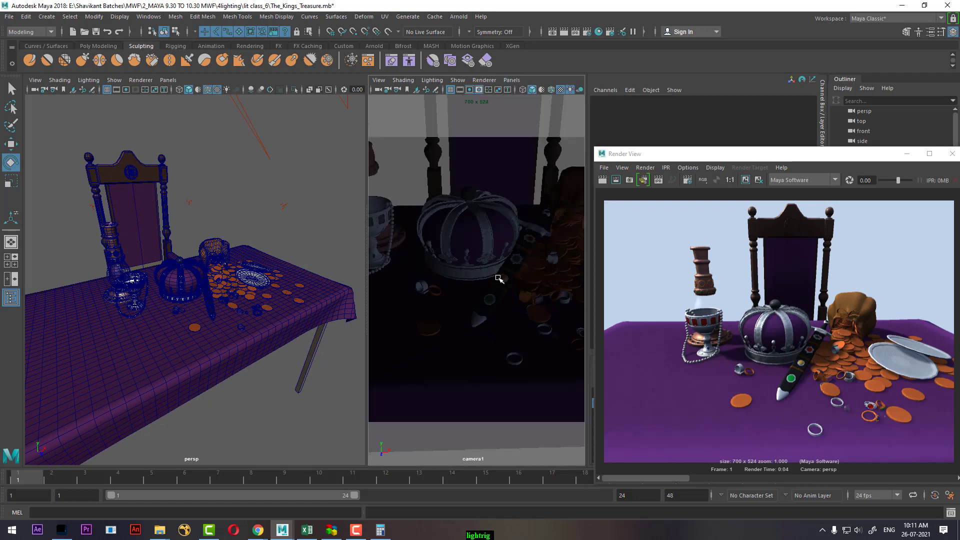
# - Create a volume light and raise it to about 9.7 units above the origin, over the table
pyautogui.scroll(-4, 181, 314)
pyautogui.keyDown('alt'); pyautogui.moveTo(182, 311); pyautogui.dragTo(189, 287); pyautogui.keyUp('alt')
pyautogui.click(44, 17)
pyautogui.moveTo(84, 75)
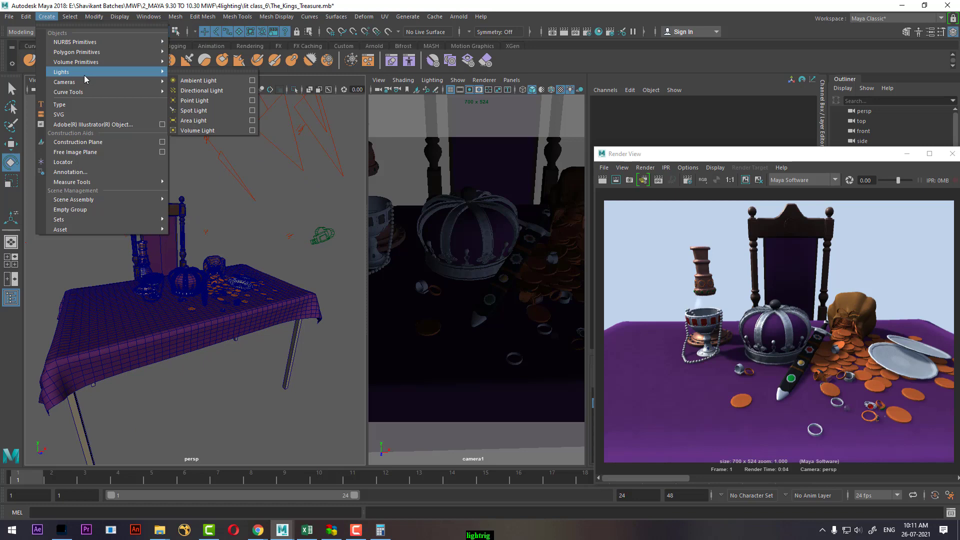
pyautogui.click(199, 130)
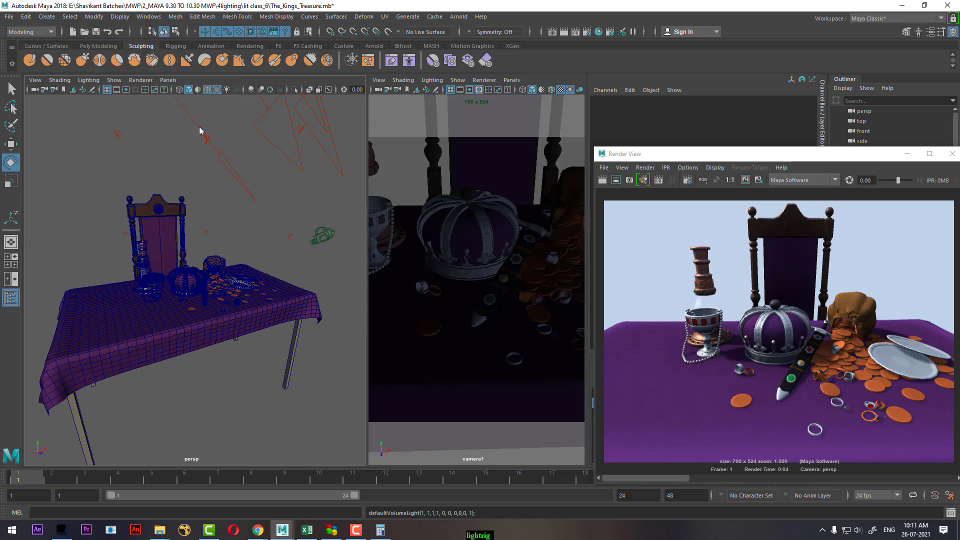
pyautogui.press('w')
pyautogui.moveTo(188, 250); pyautogui.dragTo(189, 210)
pyautogui.scroll(2, 185, 250)
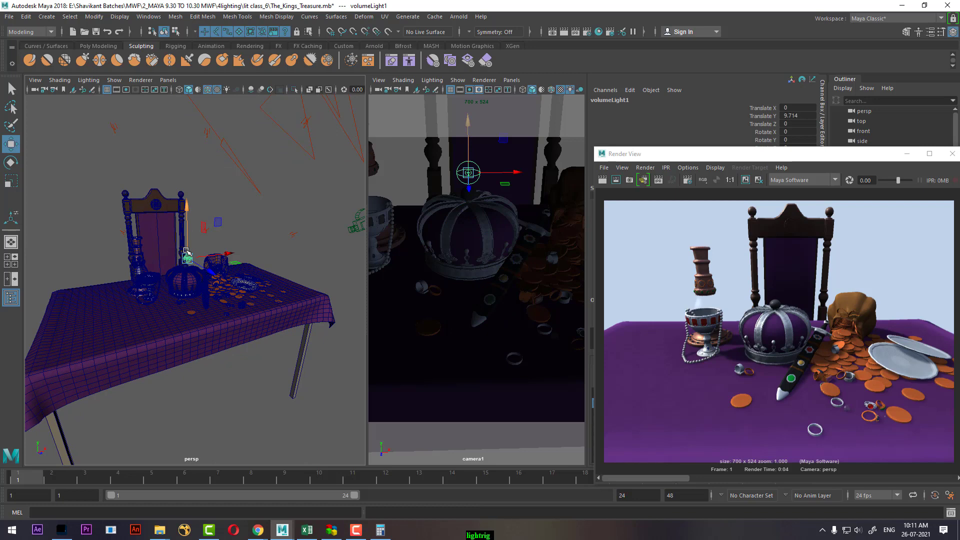
# - Hide everything except the volume light, minimise the Render View, and open the light's shape attributes
pyautogui.hotkey('alt', 'h')
pyautogui.click(906, 155)
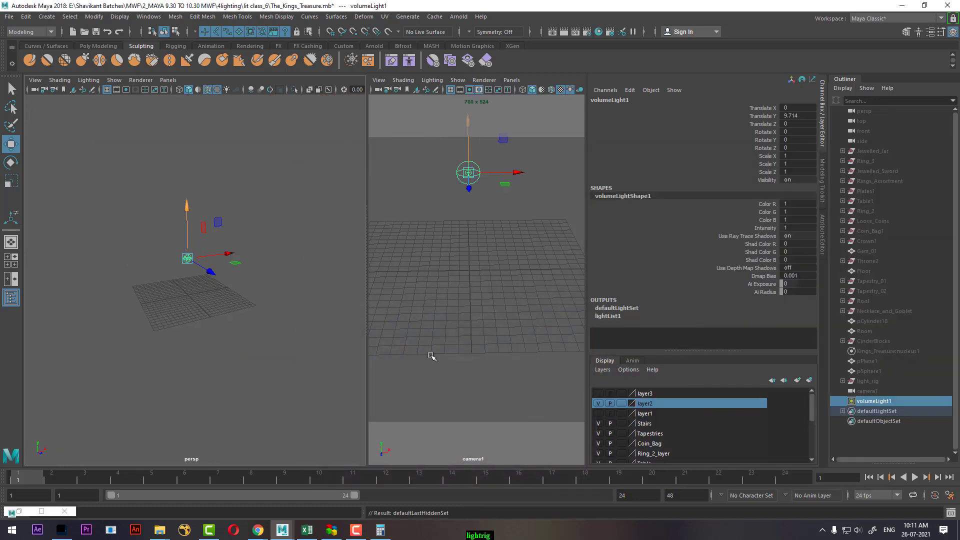
pyautogui.moveTo(225, 205); pyautogui.dragTo(186, 298)
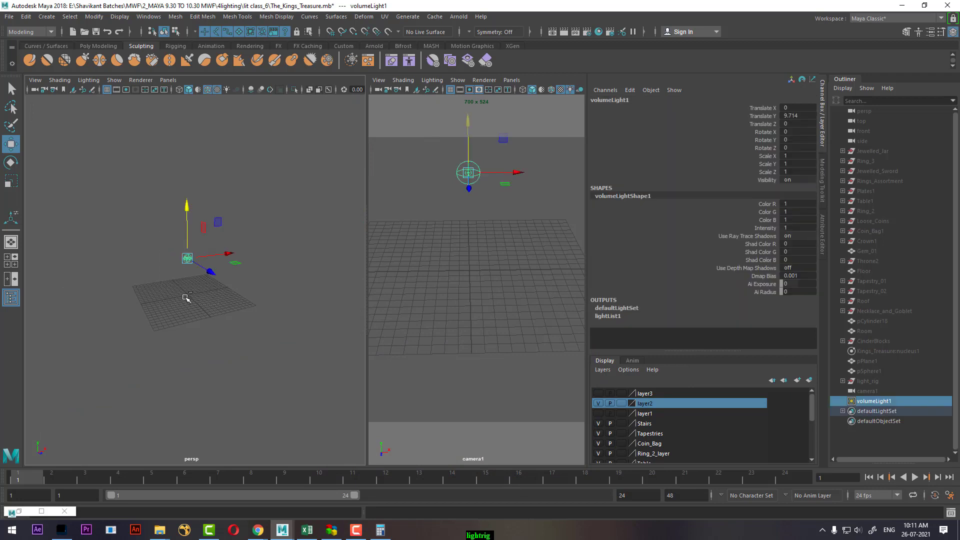
pyautogui.hotkey('ctrl', 'a')
pyautogui.click(672, 99)
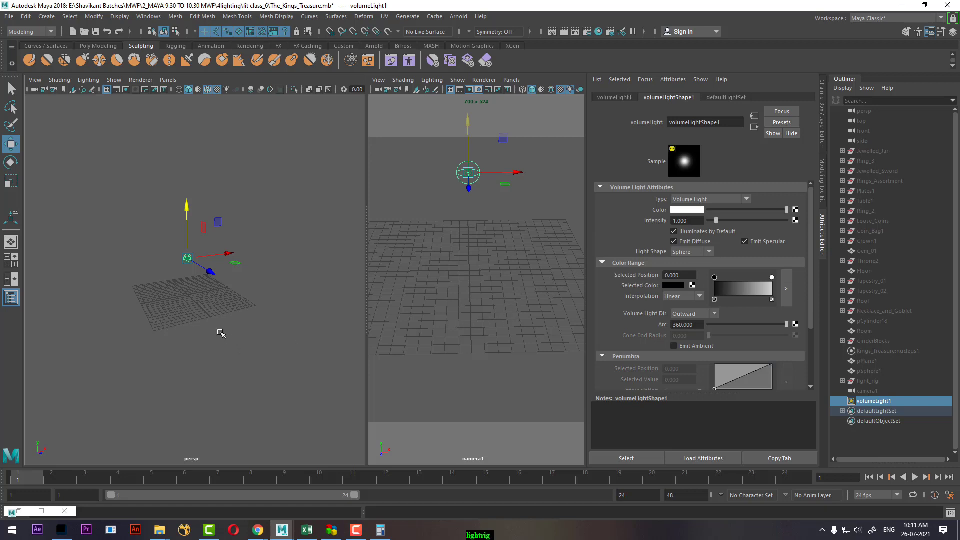
# - Examine the volume light's spherical boundary up close together with its light type setting
pyautogui.keyDown('alt'); pyautogui.moveTo(183, 333); pyautogui.dragTo(203, 324); pyautogui.keyUp('alt')
pyautogui.scroll(5, 196, 311)
pyautogui.keyDown('alt'); pyautogui.moveTo(195, 310); pyautogui.dragTo(212, 360, button='middle'); pyautogui.keyUp('alt')
pyautogui.scroll(4, 212, 360)
pyautogui.click(706, 199)
pyautogui.click(706, 200)
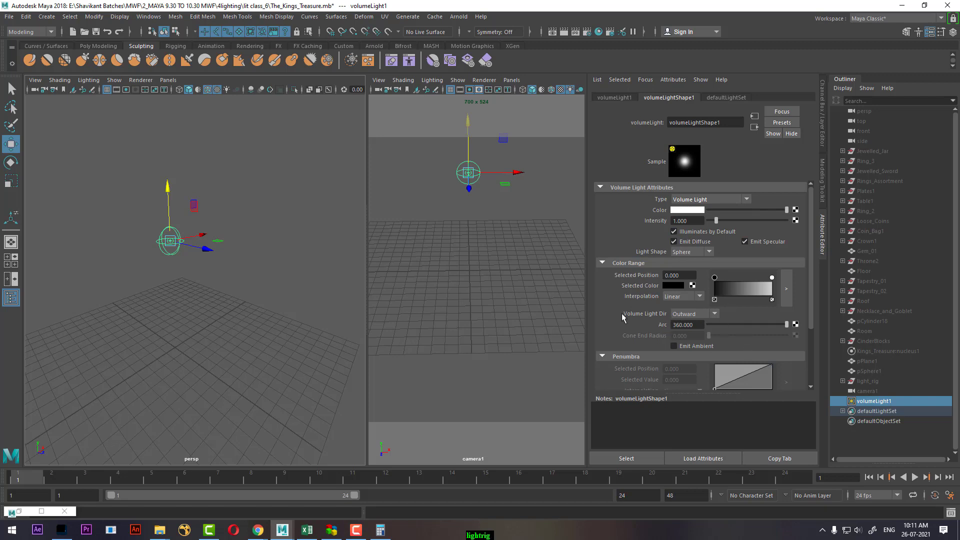
pyautogui.keyDown('alt'); pyautogui.moveTo(176, 295); pyautogui.dragTo(211, 317); pyautogui.keyUp('alt')
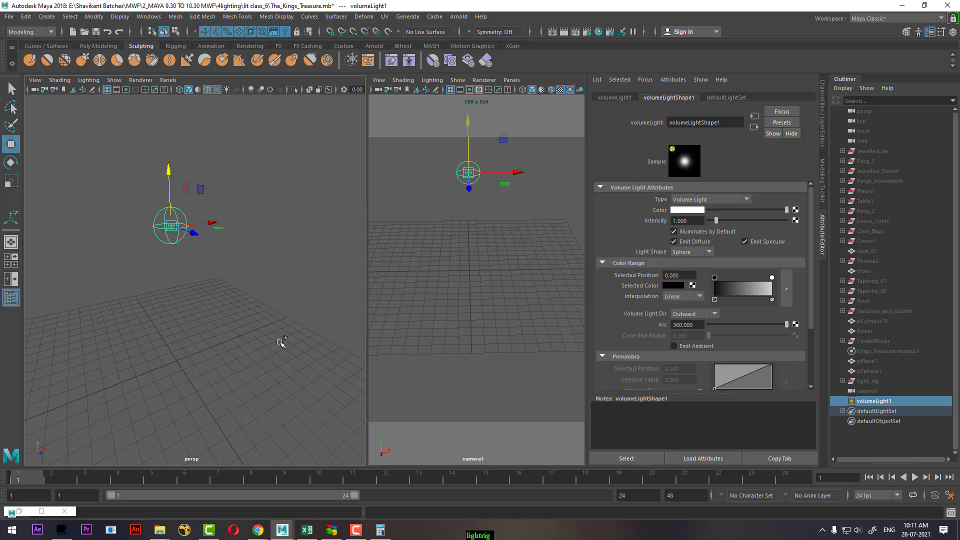
# - Restore the hidden objects and render the camera1 view with the volume light lowered to just above the crown's top ball
pyautogui.hotkey('ctrl', 'shift', 'h')
pyautogui.keyDown('alt'); pyautogui.moveTo(200, 280); pyautogui.dragTo(226, 297); pyautogui.keyUp('alt')
pyautogui.moveTo(174, 233)
pyautogui.keyDown('alt'); pyautogui.mouseDown()
pyautogui.moveTo(156, 233)
pyautogui.moveTo(167, 227)
pyautogui.mouseUp(); pyautogui.keyUp('alt')
pyautogui.moveTo(149, 163); pyautogui.dragTo(151, 184)
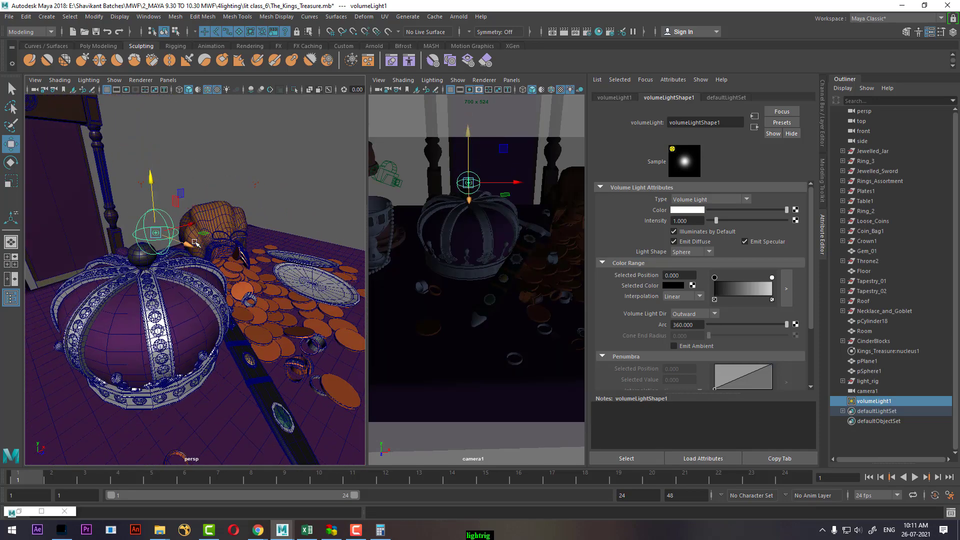
pyautogui.click(510, 228)
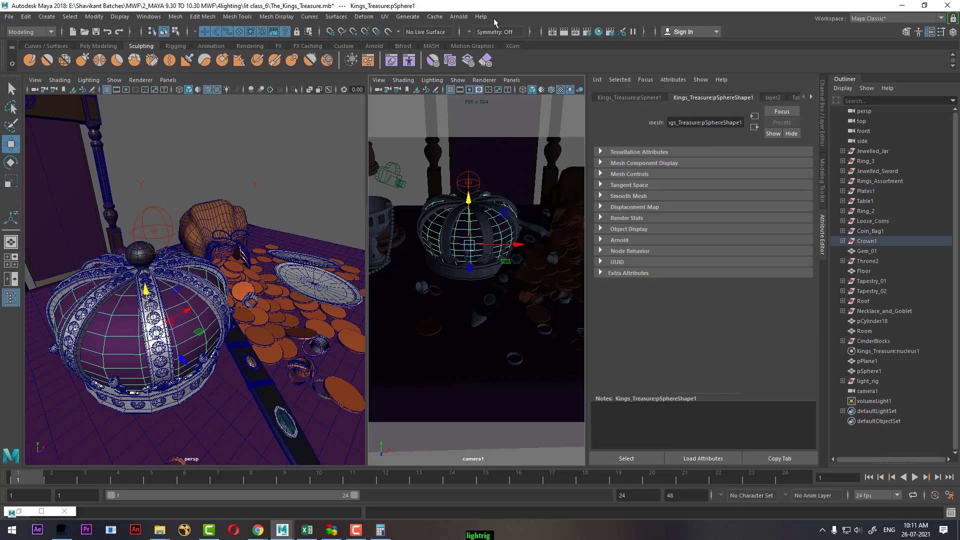
pyautogui.click(563, 31)
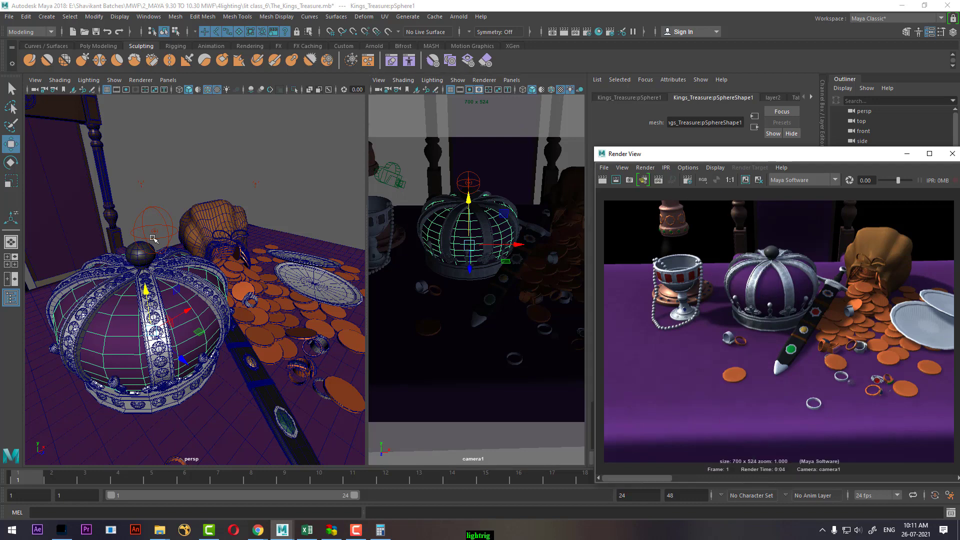
# - Set the volume light's color to pure red and render the camera view again
pyautogui.click(160, 218)
pyautogui.click(160, 218)
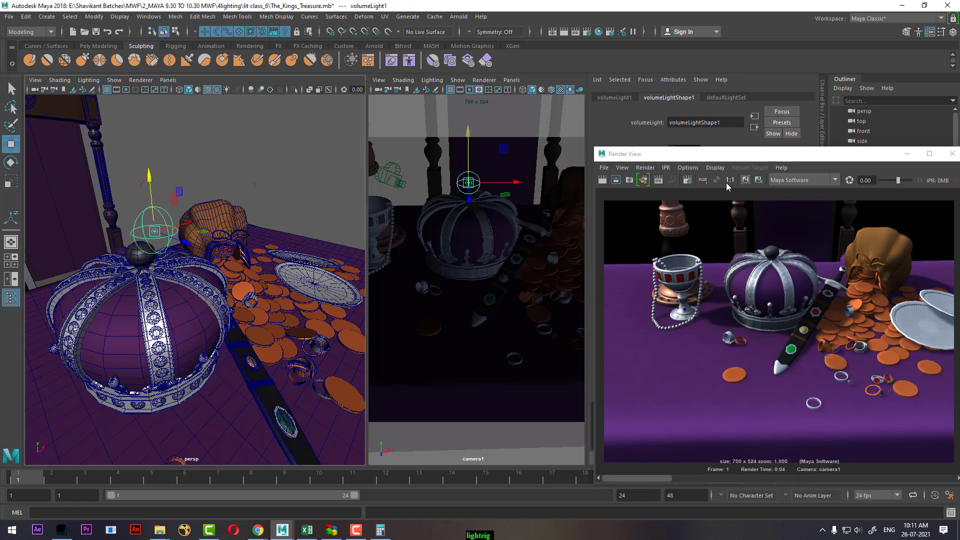
pyautogui.moveTo(740, 153); pyautogui.dragTo(666, 266)
pyautogui.click(686, 209)
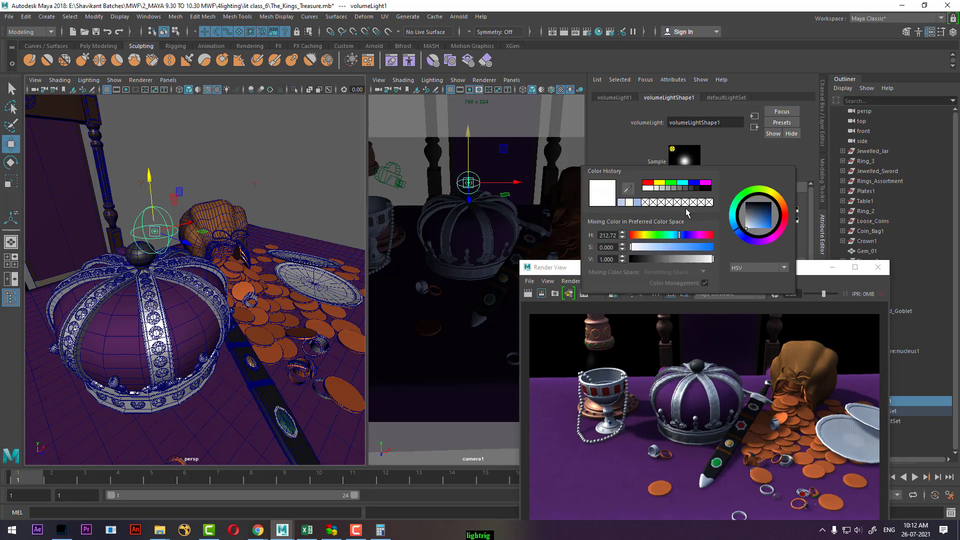
pyautogui.click(650, 184)
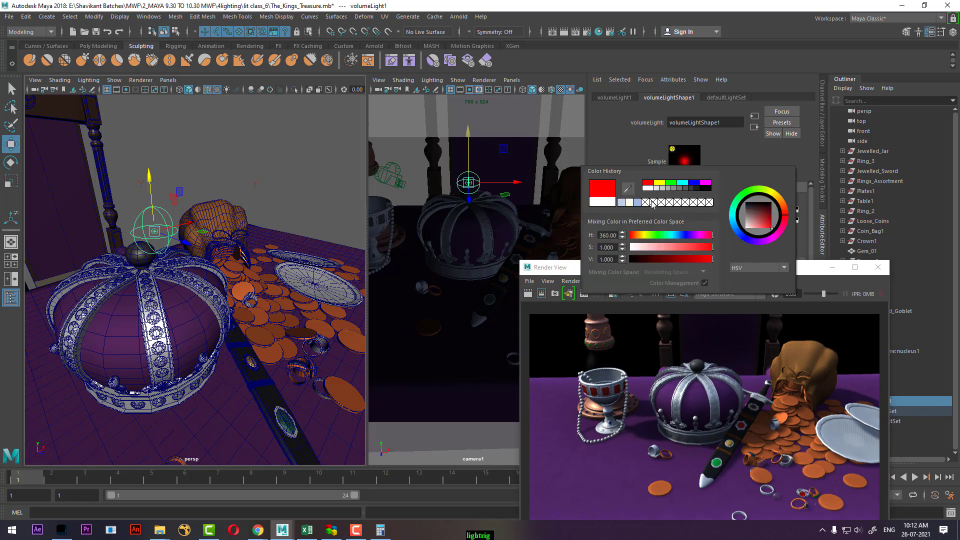
pyautogui.click(527, 294)
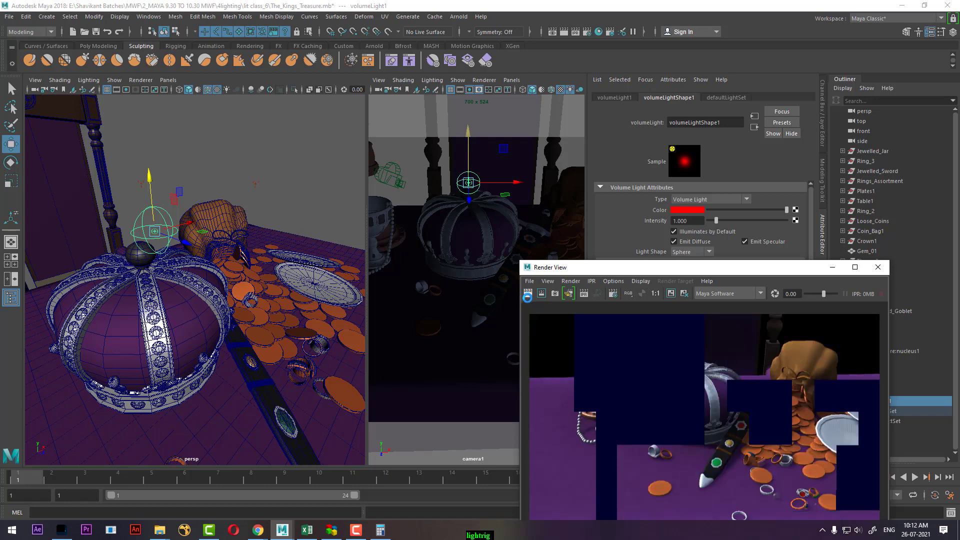
# - Lower the volume light onto the crown's top ball and redo the render
pyautogui.moveTo(144, 182); pyautogui.dragTo(146, 203)
pyautogui.keyDown('alt'); pyautogui.moveTo(150, 210); pyautogui.dragTo(165, 260); pyautogui.keyUp('alt')
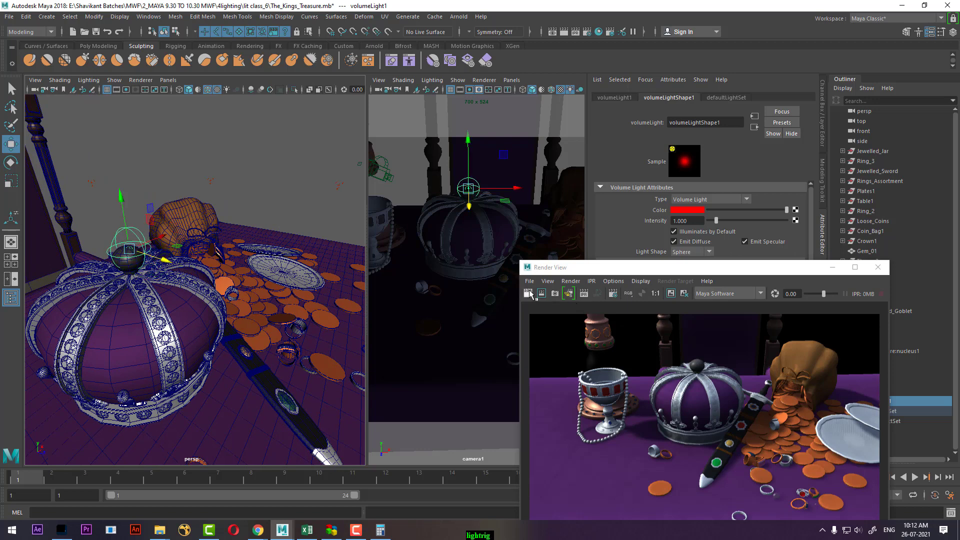
pyautogui.click(529, 295)
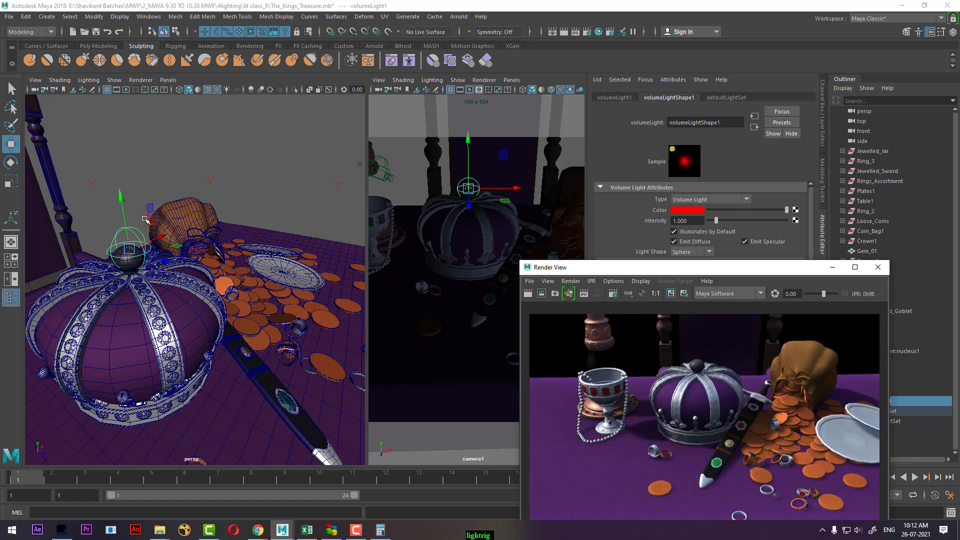
# - Enlarge the volume light uniformly around the crown's top ball, adjust its height slightly, and check the new render up close
pyautogui.moveTo(131, 206); pyautogui.dragTo(149, 201)
pyautogui.keyDown('alt'); pyautogui.moveTo(184, 300); pyautogui.dragTo(273, 319); pyautogui.keyUp('alt')
pyautogui.press('r')
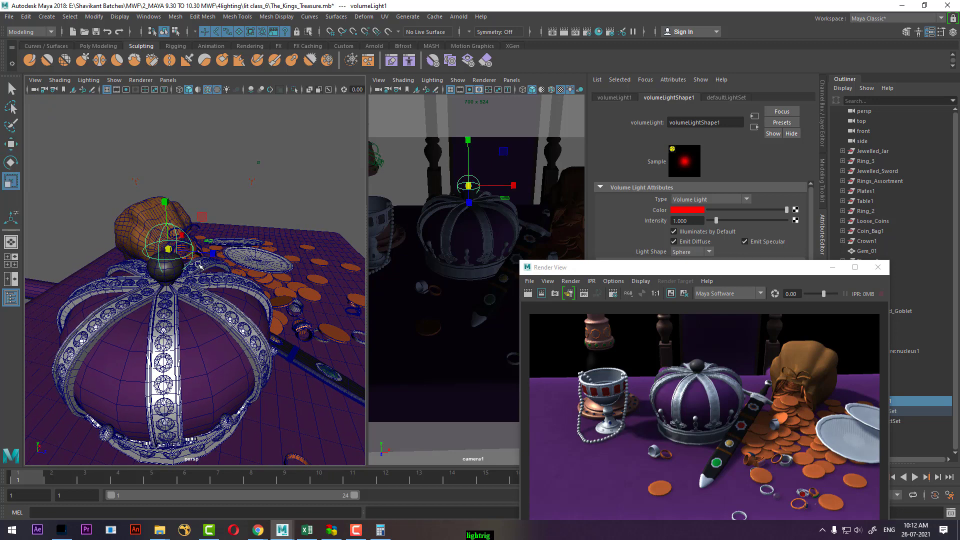
pyautogui.moveTo(168, 249); pyautogui.dragTo(192, 237)
pyautogui.press('w')
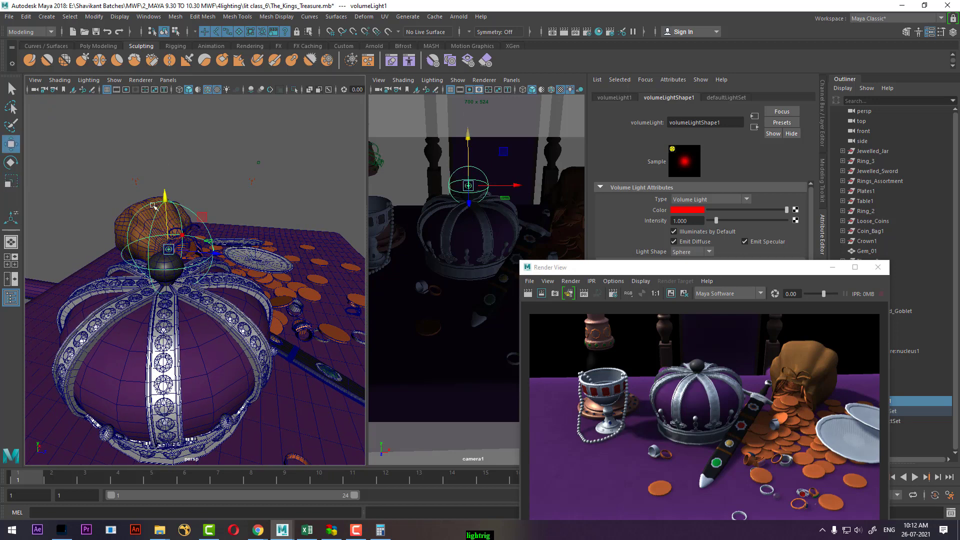
pyautogui.moveTo(164, 195); pyautogui.dragTo(164, 193)
pyautogui.click(528, 293)
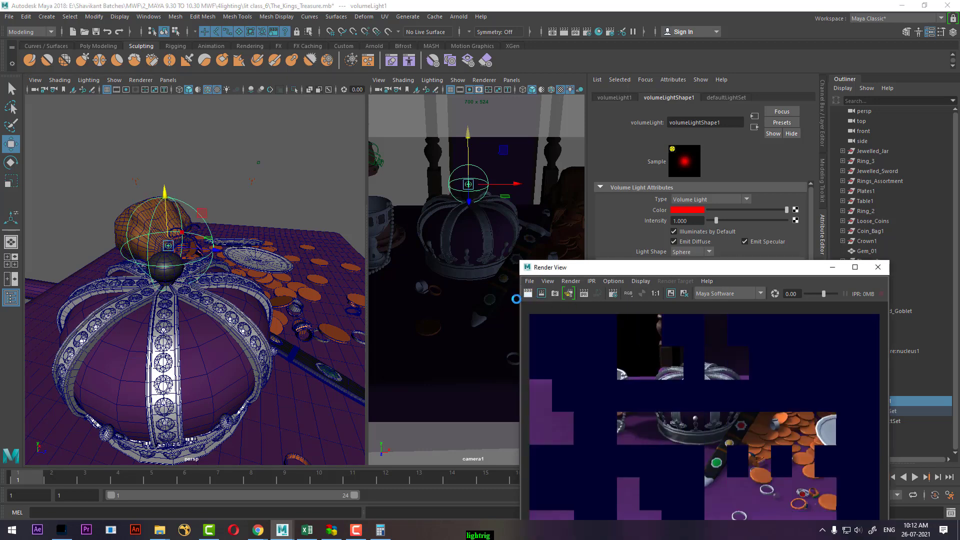
pyautogui.scroll(4, 689, 367)
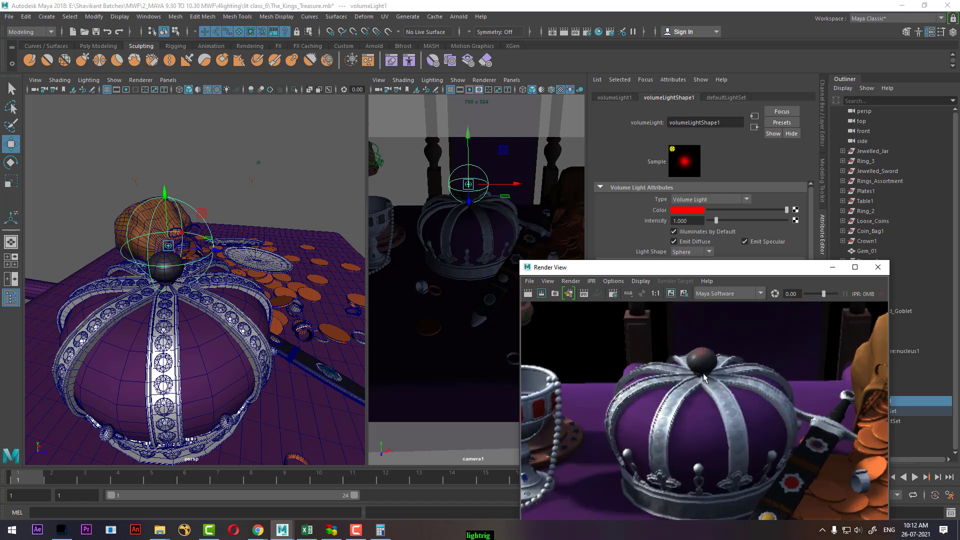
# - Set the volume light's intensity to 5 and render the crown again
pyautogui.click(685, 220)
pyautogui.write('5')
pyautogui.press('Return')
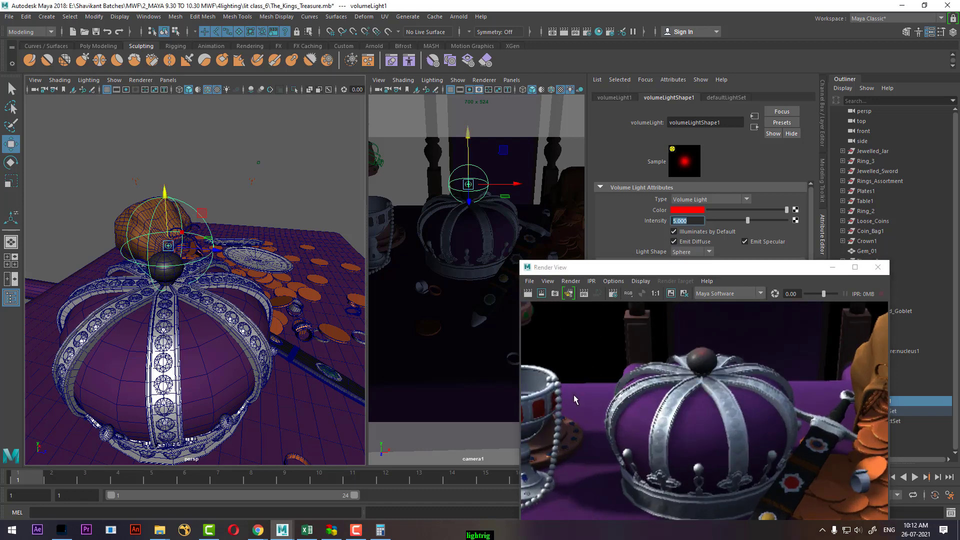
pyautogui.click(569, 290)
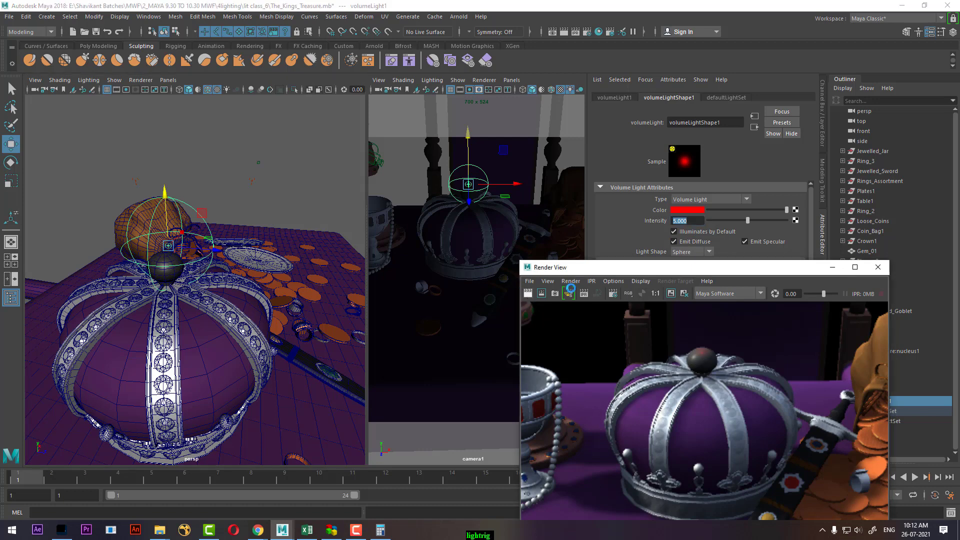
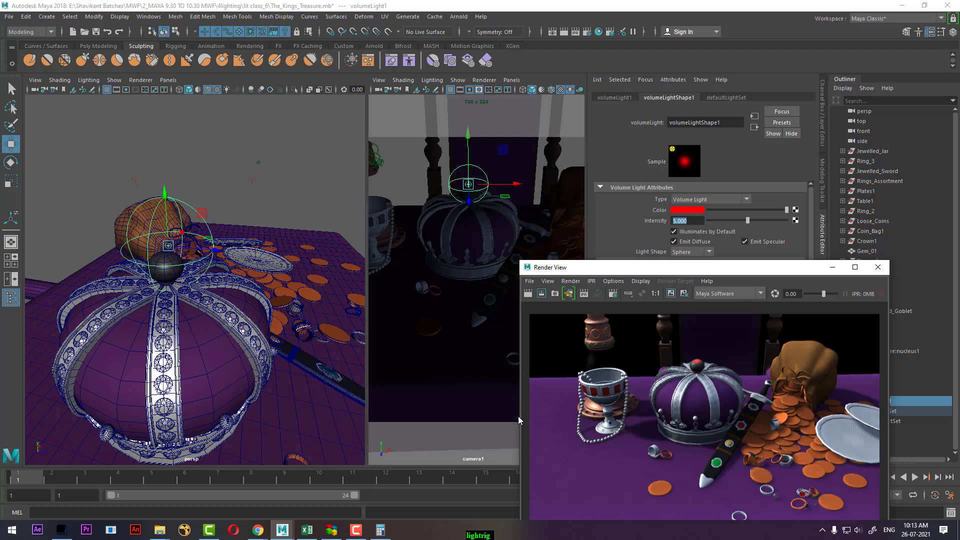
# - Move the red volume light down from the crown's top to the green gem near the sword's tip
pyautogui.keyDown('alt'); pyautogui.moveTo(201, 369); pyautogui.dragTo(161, 358, button='right'); pyautogui.keyUp('alt')
pyautogui.keyDown('alt'); pyautogui.moveTo(161, 357); pyautogui.dragTo(216, 339); pyautogui.keyUp('alt')
pyautogui.moveTo(231, 286); pyautogui.dragTo(292, 313)
pyautogui.keyDown('alt'); pyautogui.moveTo(292, 313); pyautogui.dragTo(120, 396); pyautogui.keyUp('alt')
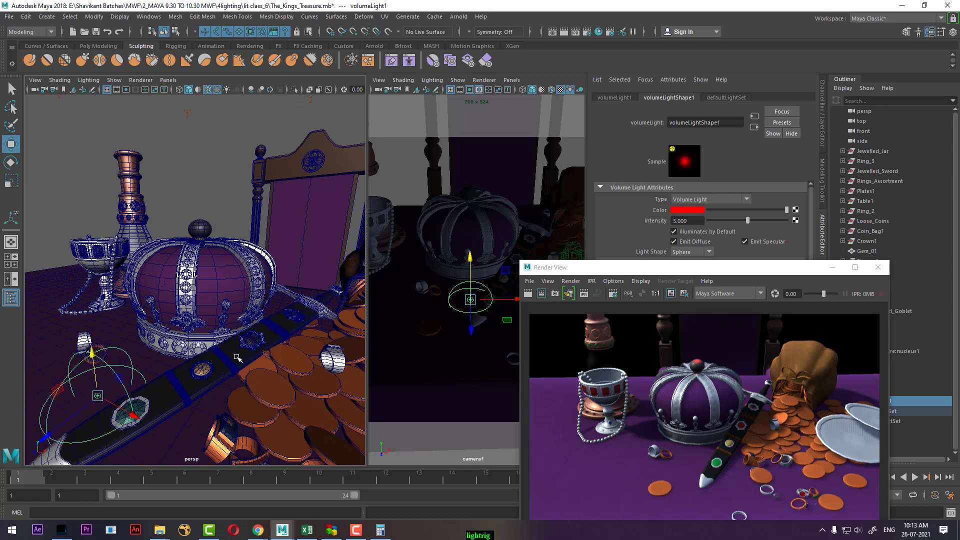
# - Move the red volume light along the sword from the green gem to the jewel beside the crown's base and render the camera view
pyautogui.moveTo(92, 353); pyautogui.dragTo(90, 336)
pyautogui.moveTo(109, 381); pyautogui.dragTo(257, 343)
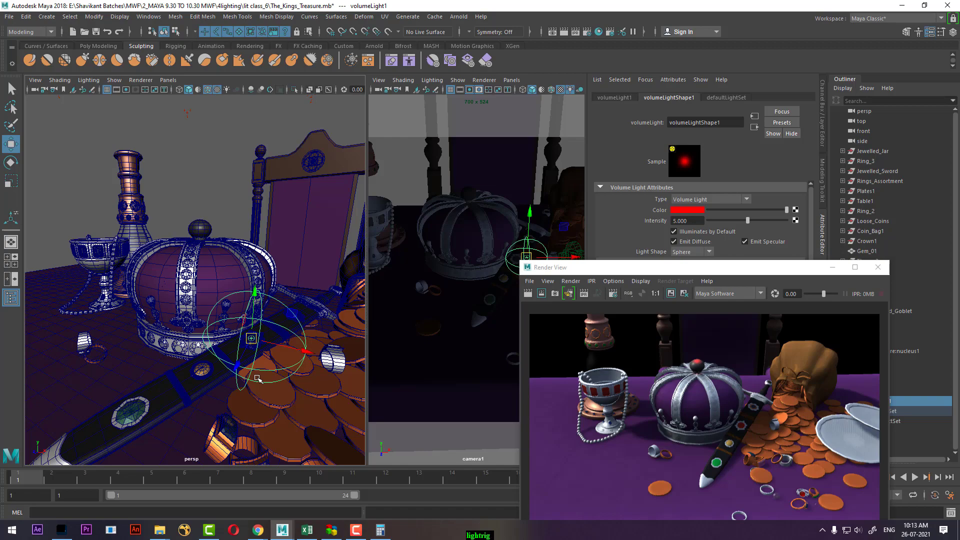
pyautogui.moveTo(223, 398)
pyautogui.keyDown('alt'); pyautogui.mouseDown()
pyautogui.moveTo(306, 374)
pyautogui.moveTo(211, 350)
pyautogui.moveTo(246, 381)
pyautogui.mouseUp(); pyautogui.keyUp('alt')
pyautogui.press('6')
pyautogui.scroll(2, 246, 383)
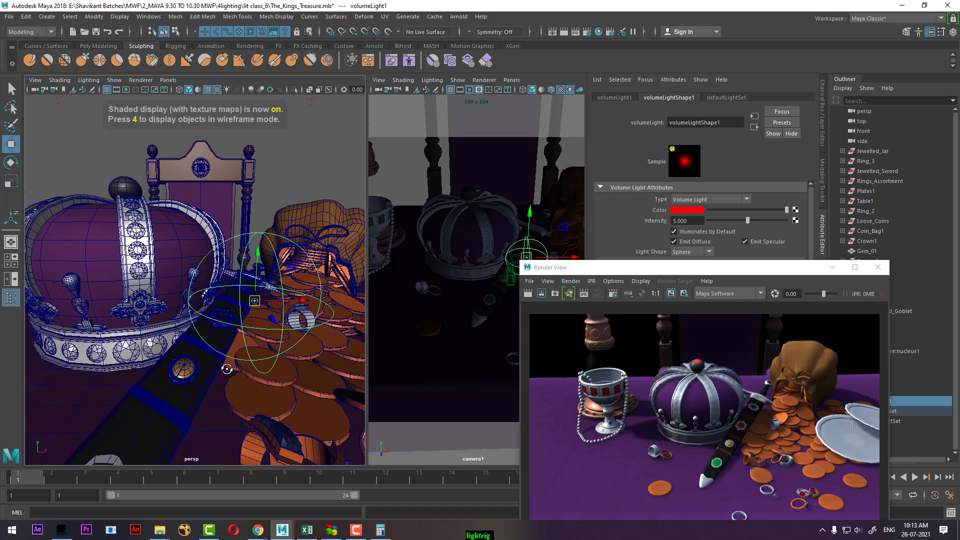
pyautogui.keyDown('alt'); pyautogui.moveTo(246, 390); pyautogui.dragTo(226, 349, button='middle'); pyautogui.keyUp('alt')
pyautogui.moveTo(226, 349)
pyautogui.keyDown('alt'); pyautogui.mouseDown()
pyautogui.moveTo(240, 320)
pyautogui.moveTo(230, 340)
pyautogui.moveTo(221, 333)
pyautogui.mouseUp(); pyautogui.keyUp('alt')
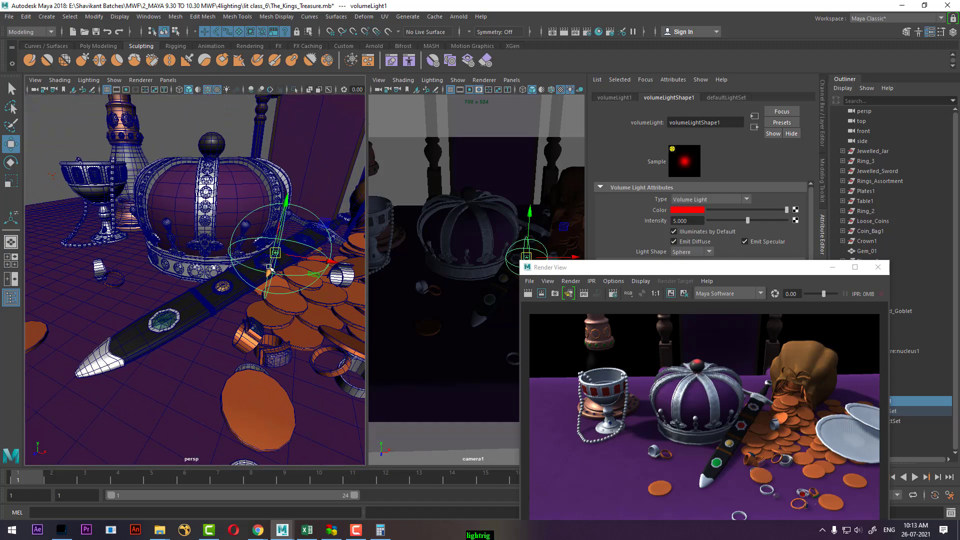
pyautogui.scroll(2, 269, 276)
pyautogui.scroll(2, 269, 276)
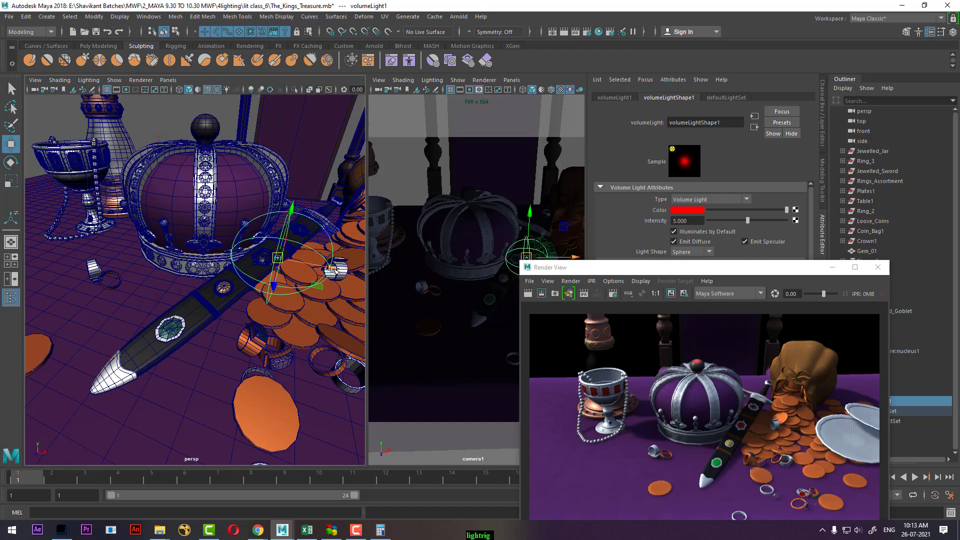
pyautogui.moveTo(326, 265); pyautogui.dragTo(317, 265)
pyautogui.click(506, 194)
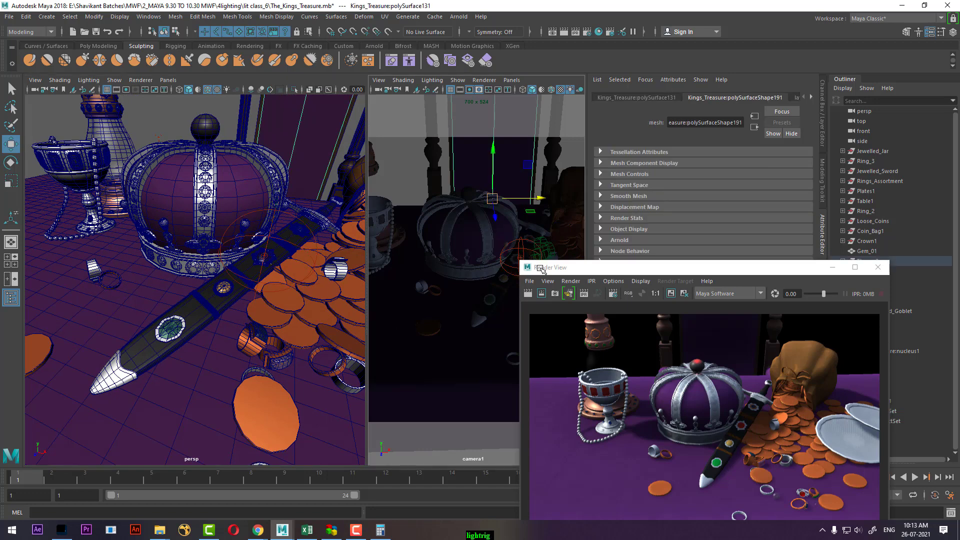
pyautogui.click(528, 293)
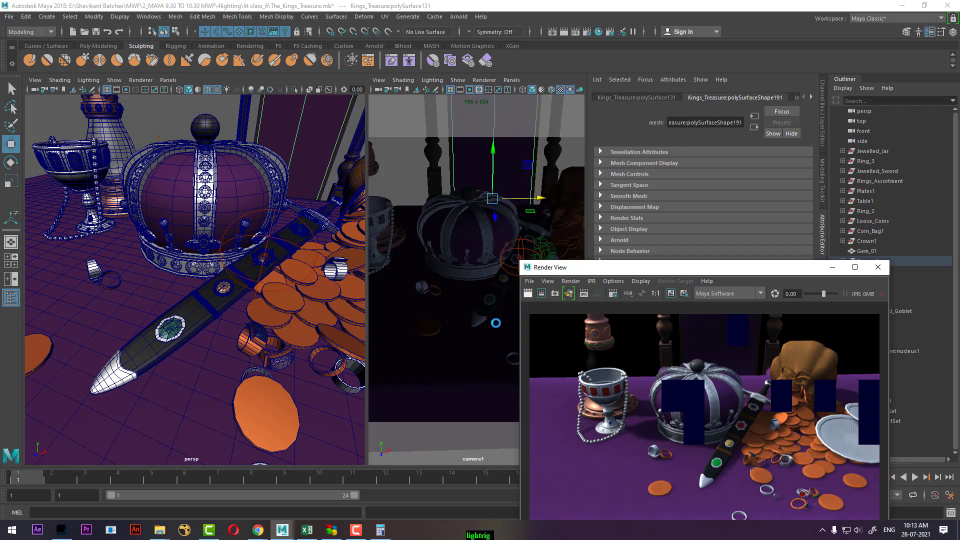
# - Center the red volume light closely over the sword's jewel beside the crown's base and redo the render
pyautogui.keyDown('alt'); pyautogui.moveTo(259, 283); pyautogui.dragTo(216, 200); pyautogui.keyUp('alt')
pyautogui.click(278, 221)
pyautogui.keyDown('alt'); pyautogui.moveTo(274, 260); pyautogui.dragTo(269, 286); pyautogui.keyUp('alt')
pyautogui.moveTo(264, 205); pyautogui.dragTo(294, 224)
pyautogui.keyDown('alt'); pyautogui.moveTo(223, 259); pyautogui.dragTo(301, 244); pyautogui.keyUp('alt')
pyautogui.moveTo(180, 222); pyautogui.dragTo(195, 219)
pyautogui.moveTo(194, 162); pyautogui.dragTo(195, 147)
pyautogui.keyDown('alt'); pyautogui.moveTo(231, 237); pyautogui.dragTo(98, 241); pyautogui.keyUp('alt')
pyautogui.keyDown('alt'); pyautogui.moveTo(161, 277); pyautogui.dragTo(83, 264, button='middle'); pyautogui.keyUp('alt')
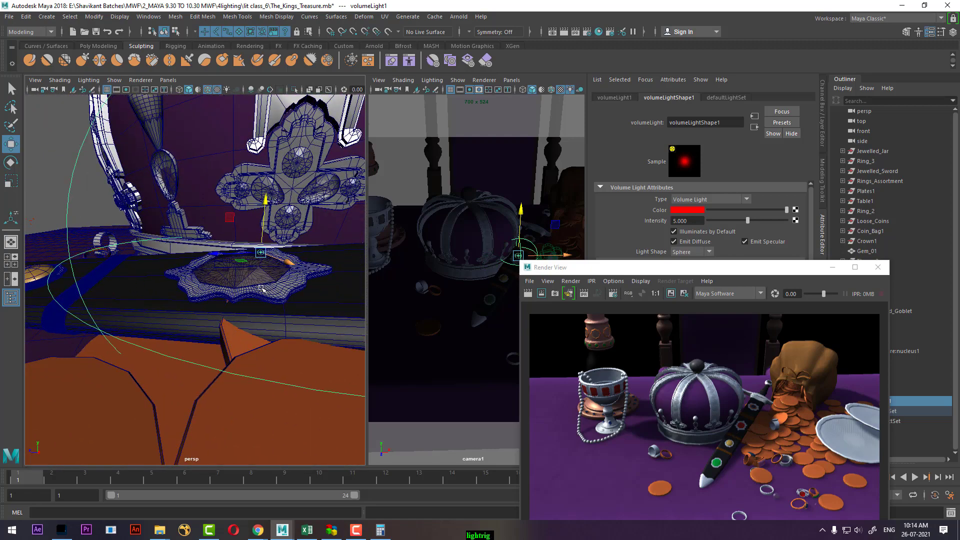
pyautogui.moveTo(227, 256); pyautogui.dragTo(274, 327)
pyautogui.scroll(-5, 198, 277)
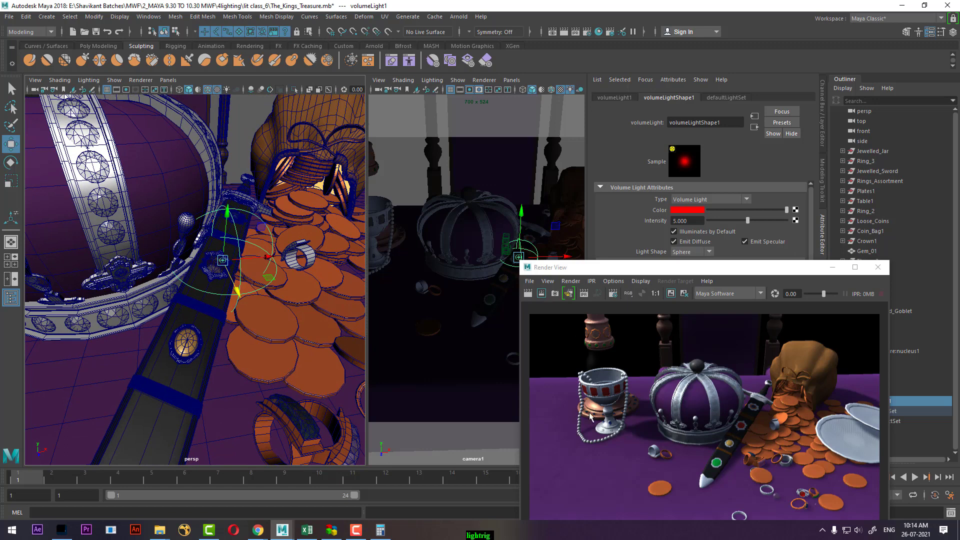
pyautogui.click(526, 295)
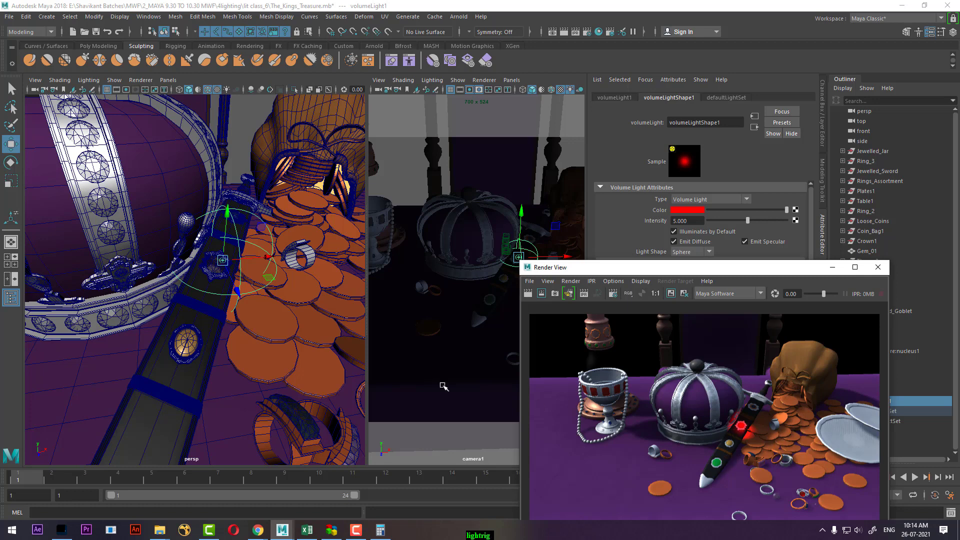
# - Duplicate the red volume light and place the copy over the round golden gem on the sword
pyautogui.keyDown('alt'); pyautogui.moveTo(216, 277); pyautogui.dragTo(99, 287); pyautogui.keyUp('alt')
pyautogui.hotkey('ctrl', 'd')
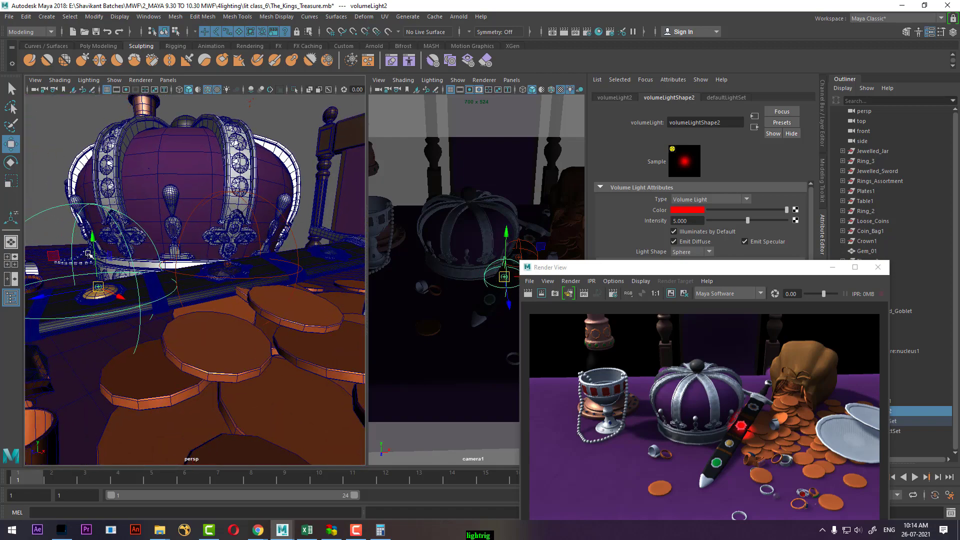
pyautogui.click(91, 257)
pyautogui.click(102, 290)
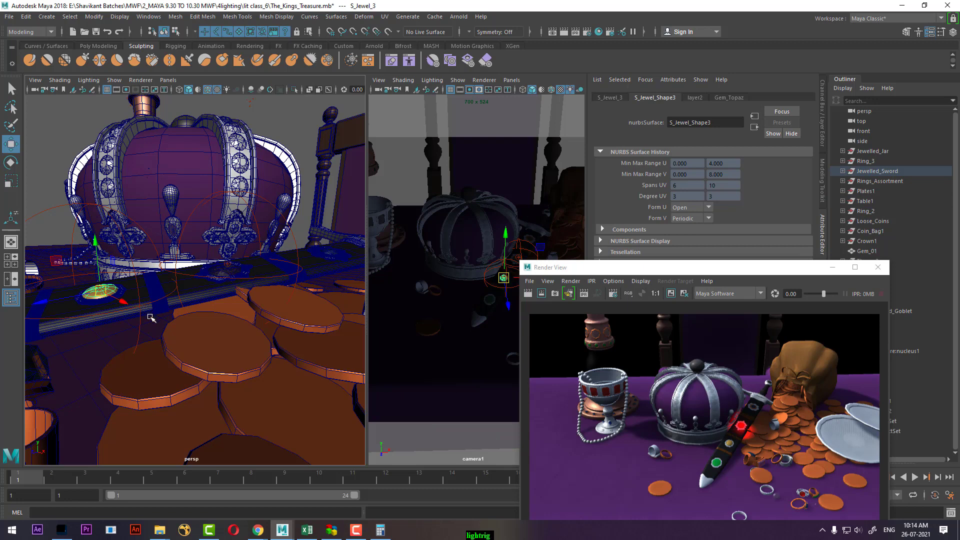
# - Set the color of the volume light on the golden gem to yellow and render the camera view
pyautogui.click(108, 210)
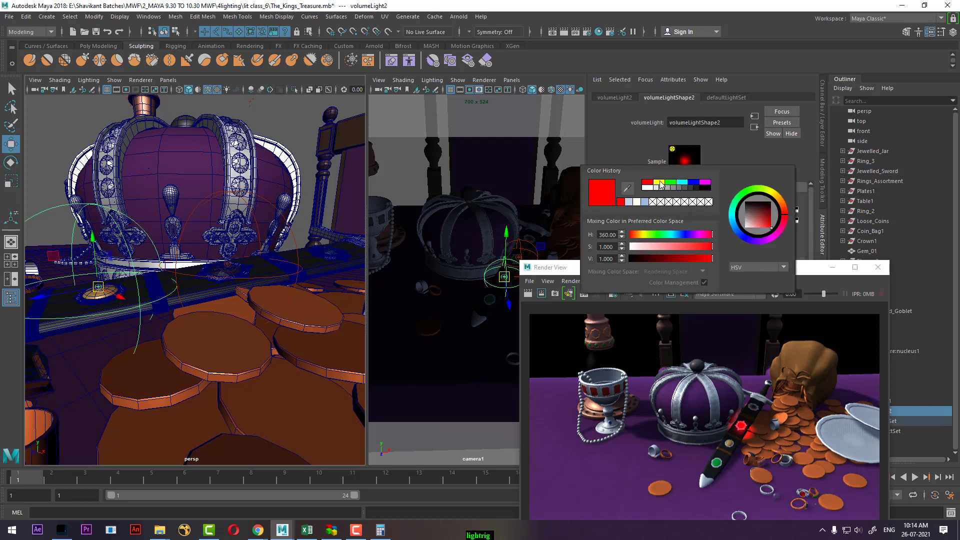
pyautogui.click(660, 183)
pyautogui.keyDown('alt'); pyautogui.moveTo(168, 360); pyautogui.dragTo(275, 374); pyautogui.keyUp('alt')
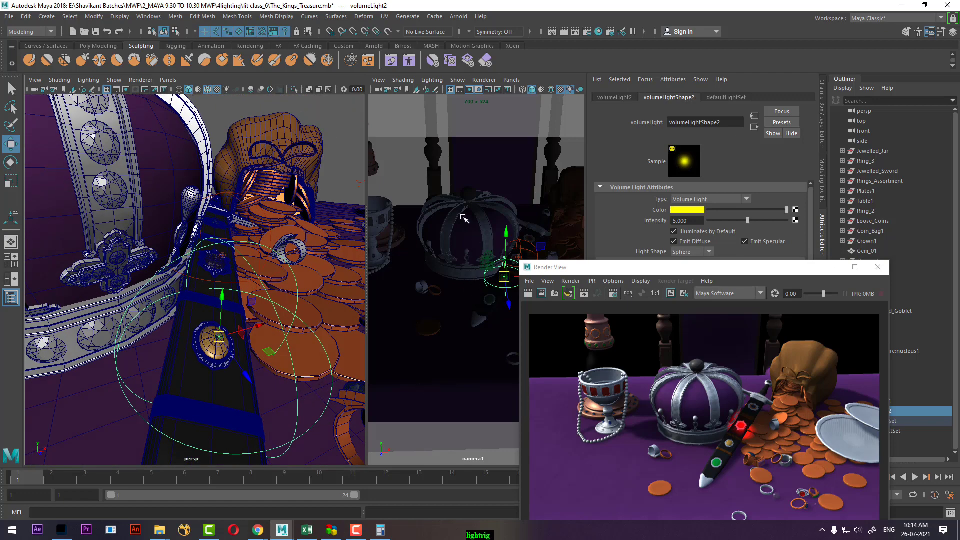
pyautogui.click(463, 219)
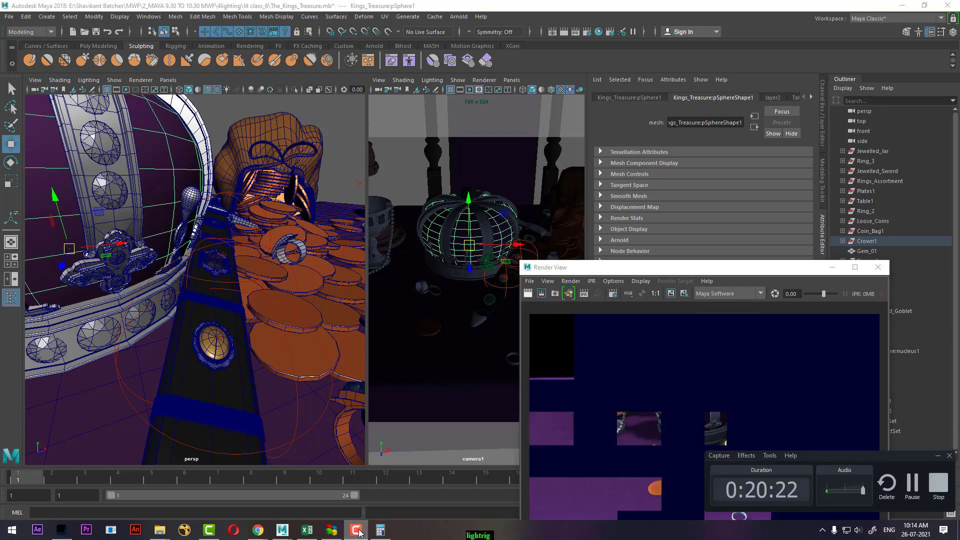
pyautogui.click(356, 530)
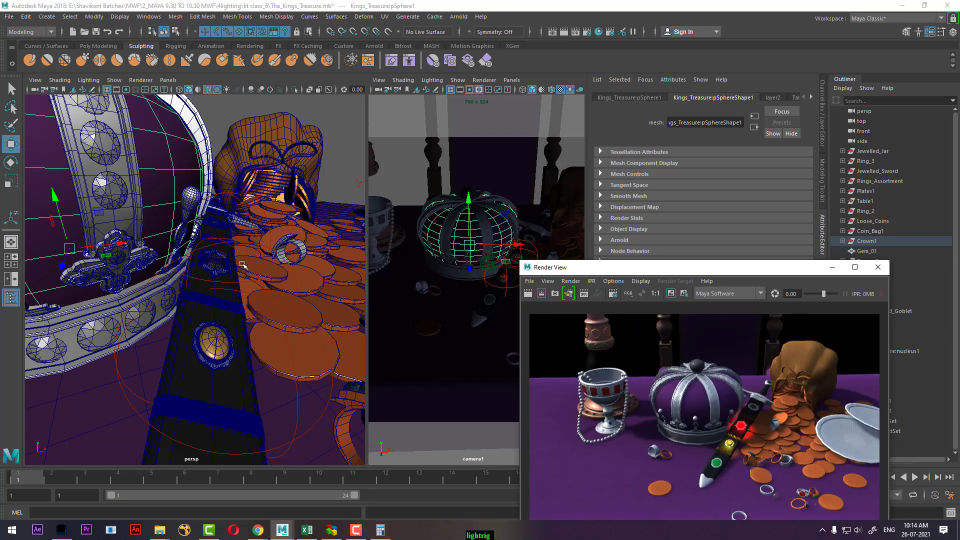
# - Duplicate the yellow volume light and move the copy along the sword to the green gem near the tip
pyautogui.moveTo(227, 342)
pyautogui.keyDown('alt'); pyautogui.mouseDown()
pyautogui.moveTo(291, 340)
pyautogui.moveTo(243, 345)
pyautogui.mouseUp(); pyautogui.keyUp('alt')
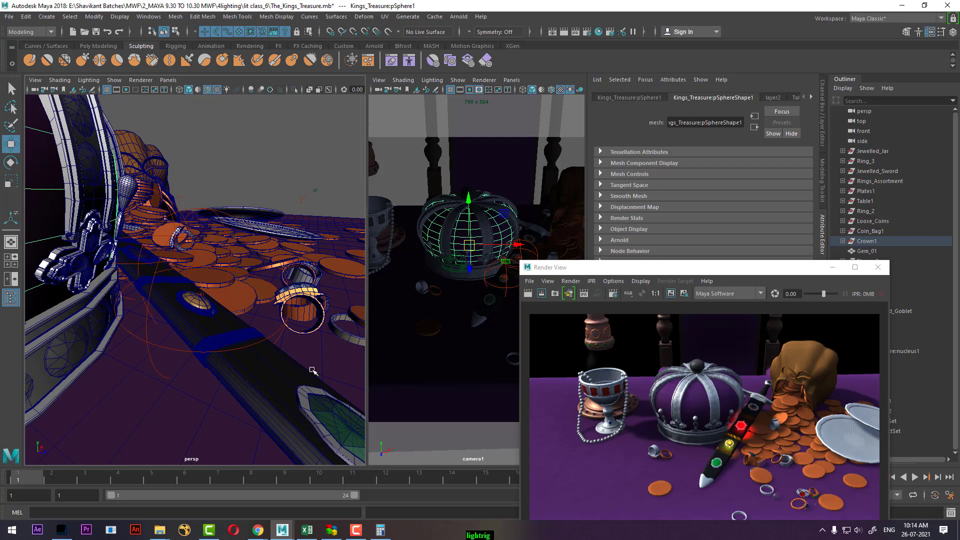
pyautogui.click(161, 258)
pyautogui.moveTo(183, 328)
pyautogui.keyDown('alt'); pyautogui.mouseDown()
pyautogui.moveTo(169, 331)
pyautogui.moveTo(200, 337)
pyautogui.mouseUp(); pyautogui.keyUp('alt')
pyautogui.hotkey('ctrl', 'd')
pyautogui.moveTo(199, 333); pyautogui.dragTo(278, 376, button='middle')
pyautogui.keyDown('alt'); pyautogui.moveTo(278, 376); pyautogui.dragTo(330, 416); pyautogui.keyUp('alt')
# - Fine-tune the copied light's position over the gem near the sword's tip and set its color to green
pyautogui.keyDown('alt'); pyautogui.moveTo(330, 416); pyautogui.dragTo(367, 436, button='middle'); pyautogui.keyUp('alt')
pyautogui.moveTo(140, 337)
pyautogui.mouseDown()
pyautogui.moveTo(116, 309)
pyautogui.moveTo(90, 328)
pyautogui.moveTo(205, 336)
pyautogui.moveTo(140, 343)
pyautogui.mouseUp()
pyautogui.moveTo(142, 295); pyautogui.dragTo(141, 286)
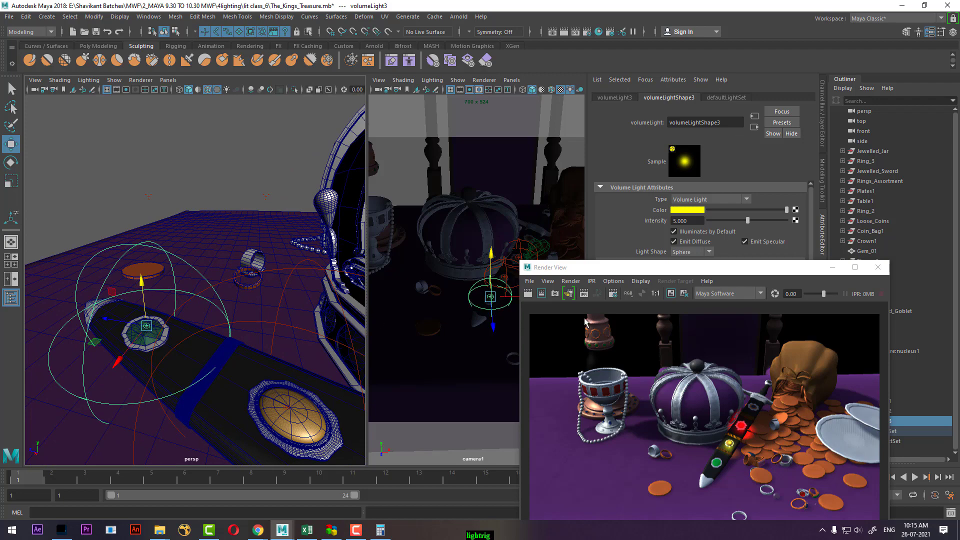
pyautogui.click(689, 210)
pyautogui.click(675, 189)
# - Show the perspective view as plain smooth shaded, without the wireframe overlay on the objects
pyautogui.keyDown('alt'); pyautogui.moveTo(311, 388); pyautogui.dragTo(190, 330); pyautogui.keyUp('alt')
pyautogui.click(180, 90)
pyautogui.click(189, 89)
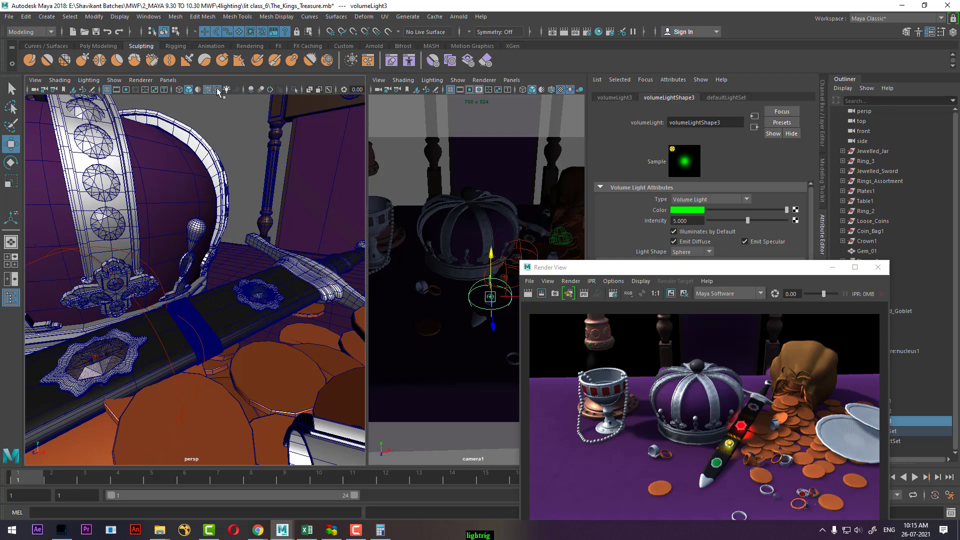
pyautogui.click(179, 90)
pyautogui.click(188, 90)
pyautogui.click(180, 89)
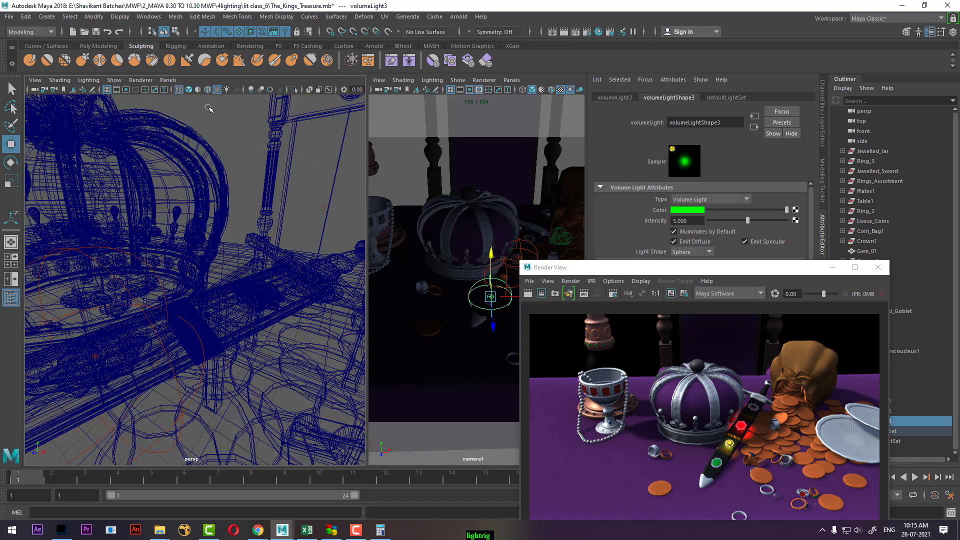
pyautogui.click(189, 90)
# - Duplicate the red volume light and move the copy to the jewel nearest the sword's hilt
pyautogui.moveTo(286, 294)
pyautogui.keyDown('alt'); pyautogui.mouseDown()
pyautogui.moveTo(252, 303)
pyautogui.moveTo(214, 272)
pyautogui.moveTo(231, 283)
pyautogui.mouseUp(); pyautogui.keyUp('alt')
pyautogui.keyDown('alt'); pyautogui.moveTo(215, 342); pyautogui.dragTo(153, 245, button='right'); pyautogui.keyUp('alt')
pyautogui.keyDown('alt'); pyautogui.moveTo(152, 245); pyautogui.dragTo(249, 301); pyautogui.keyUp('alt')
pyautogui.click(225, 268)
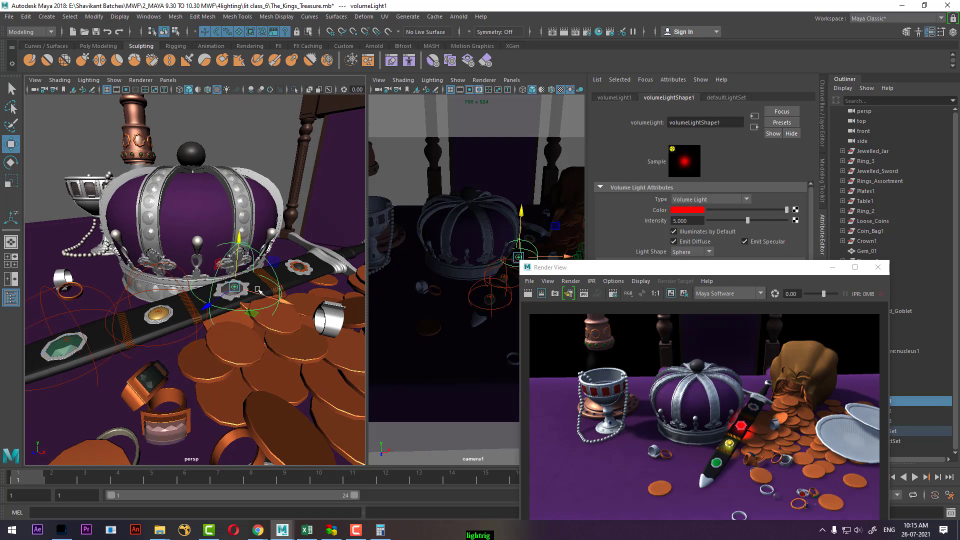
pyautogui.hotkey('ctrl', 'd')
pyautogui.moveTo(253, 289); pyautogui.dragTo(299, 265)
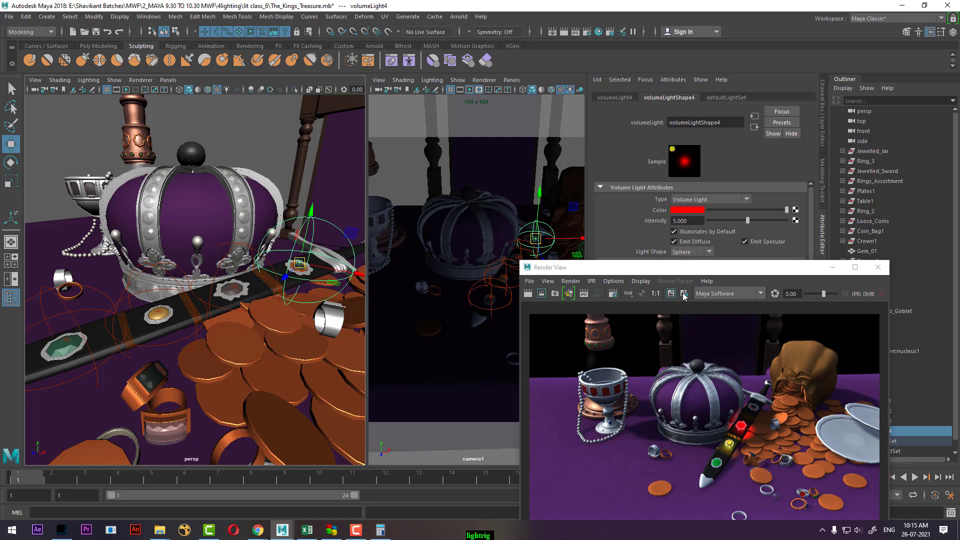
# - Set the color of the volume light near the hilt to cyan and render the camera view
pyautogui.click(686, 210)
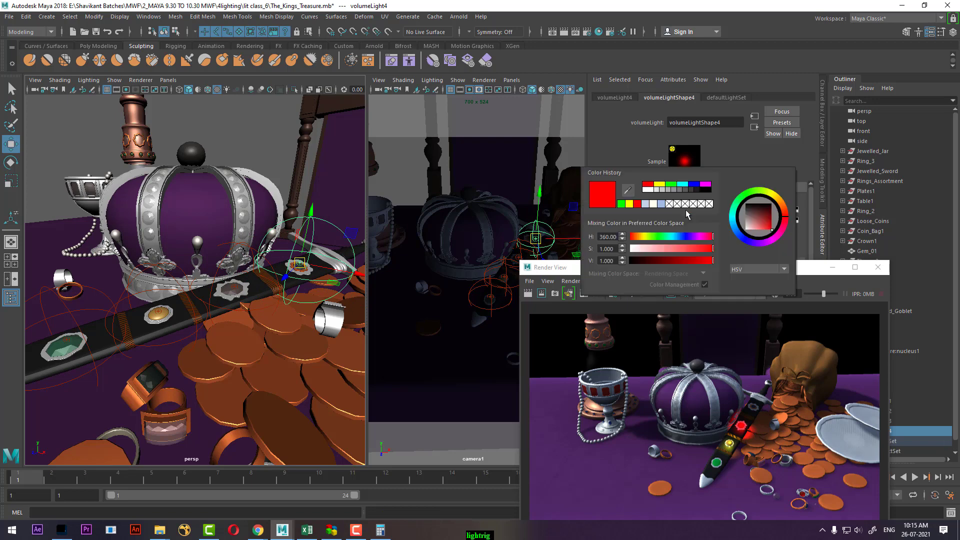
pyautogui.click(685, 184)
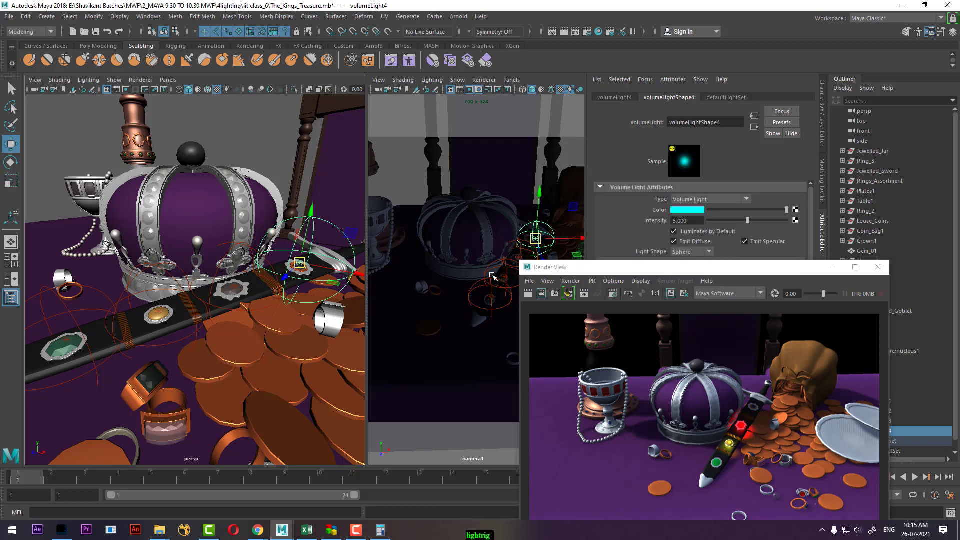
pyautogui.click(505, 175)
pyautogui.click(529, 295)
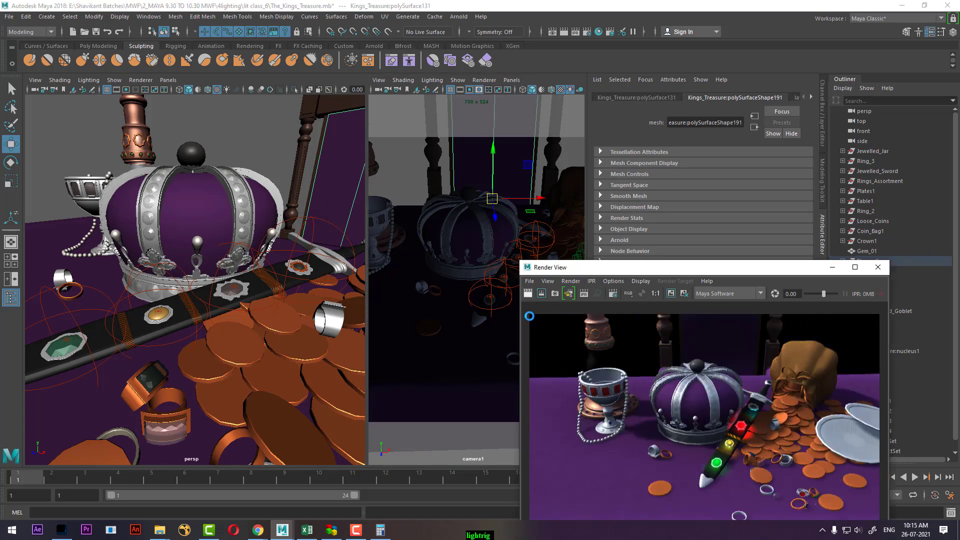
# - Shift the cyan volume light so it sits centered just above the jewel nearest the sword's hilt
pyautogui.keyDown('alt'); pyautogui.moveTo(259, 316); pyautogui.dragTo(263, 285); pyautogui.keyUp('alt')
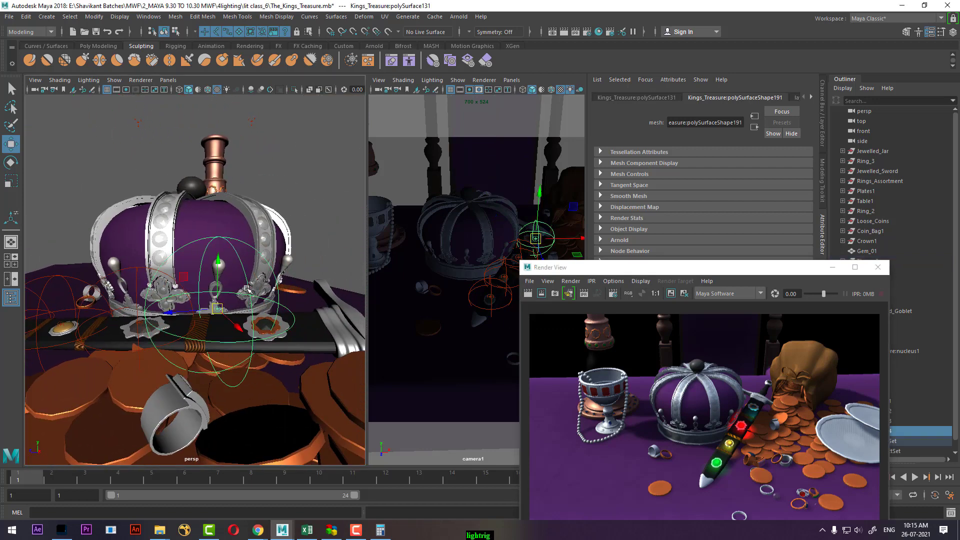
pyautogui.click(247, 287)
pyautogui.keyDown('alt'); pyautogui.moveTo(270, 320); pyautogui.dragTo(195, 302); pyautogui.keyUp('alt')
pyautogui.keyDown('alt'); pyautogui.moveTo(195, 302); pyautogui.dragTo(159, 379); pyautogui.keyUp('alt')
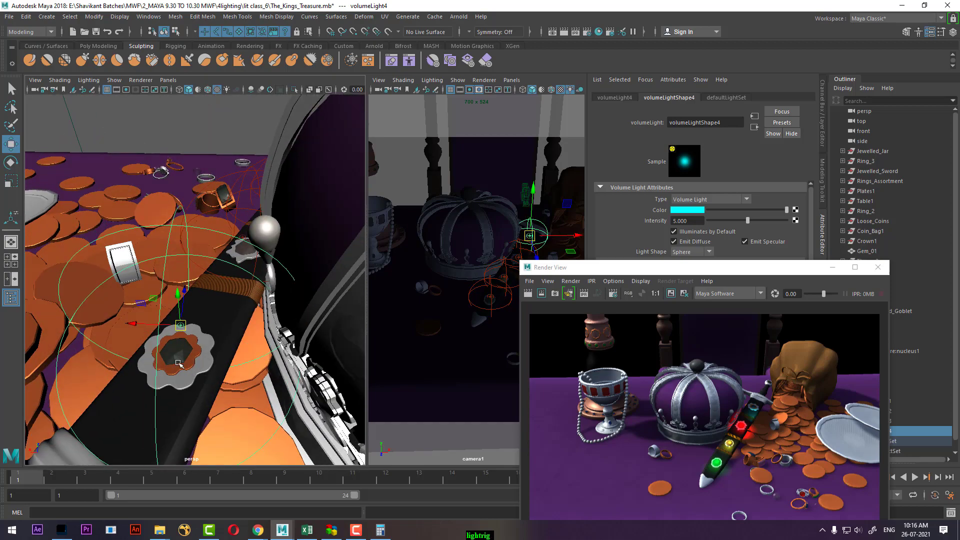
pyautogui.moveTo(181, 326); pyautogui.dragTo(176, 347)
pyautogui.keyDown('alt'); pyautogui.moveTo(128, 390); pyautogui.dragTo(243, 364); pyautogui.keyUp('alt')
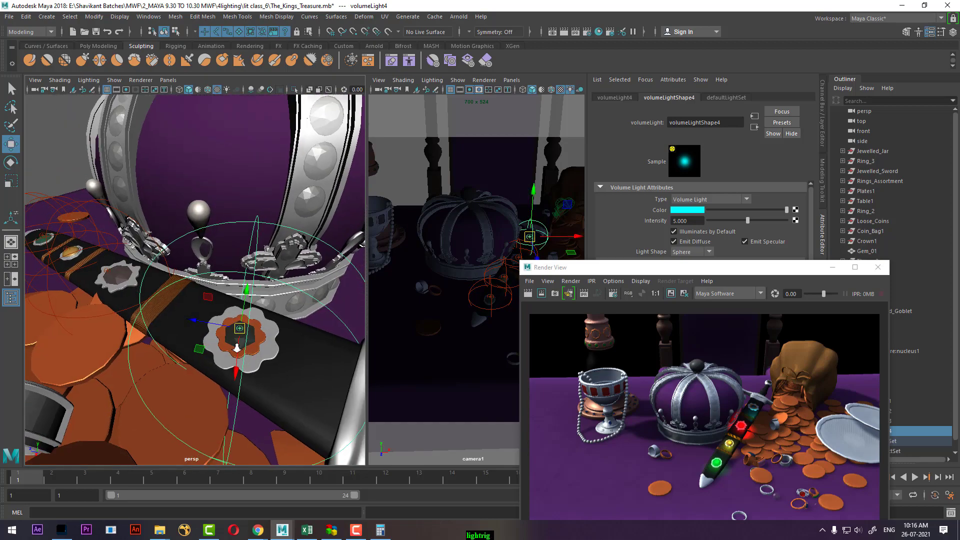
# - Render the camera view again with the repositioned cyan volume light
pyautogui.keyDown('alt'); pyautogui.moveTo(243, 364); pyautogui.dragTo(160, 361, button='right'); pyautogui.keyUp('alt')
pyautogui.keyDown('alt'); pyautogui.moveTo(160, 361); pyautogui.dragTo(210, 364); pyautogui.keyUp('alt')
pyautogui.keyDown('alt'); pyautogui.moveTo(210, 364); pyautogui.dragTo(292, 371, button='middle'); pyautogui.keyUp('alt')
pyautogui.keyDown('alt'); pyautogui.moveTo(292, 370); pyautogui.dragTo(186, 360, button='right'); pyautogui.keyUp('alt')
pyautogui.keyDown('alt'); pyautogui.moveTo(186, 360); pyautogui.dragTo(235, 369); pyautogui.keyUp('alt')
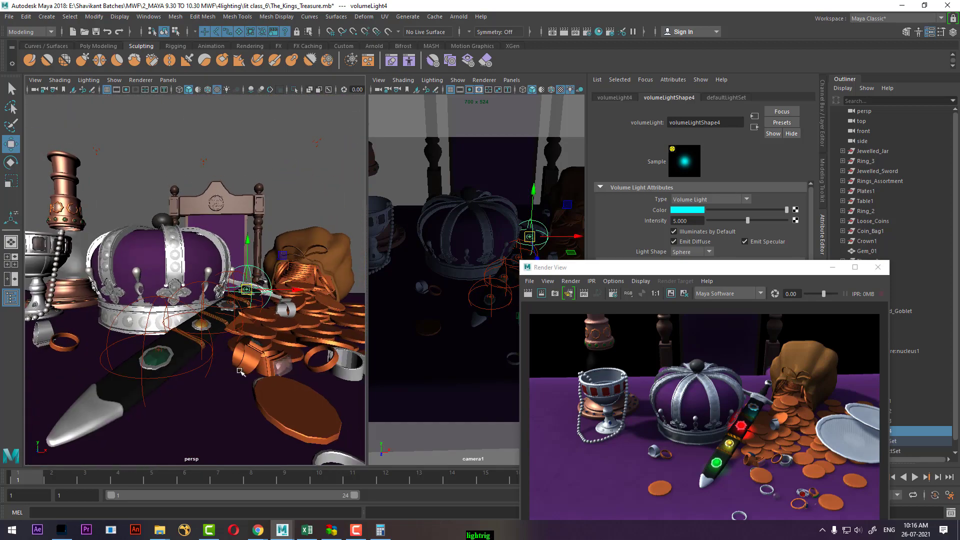
pyautogui.click(483, 183)
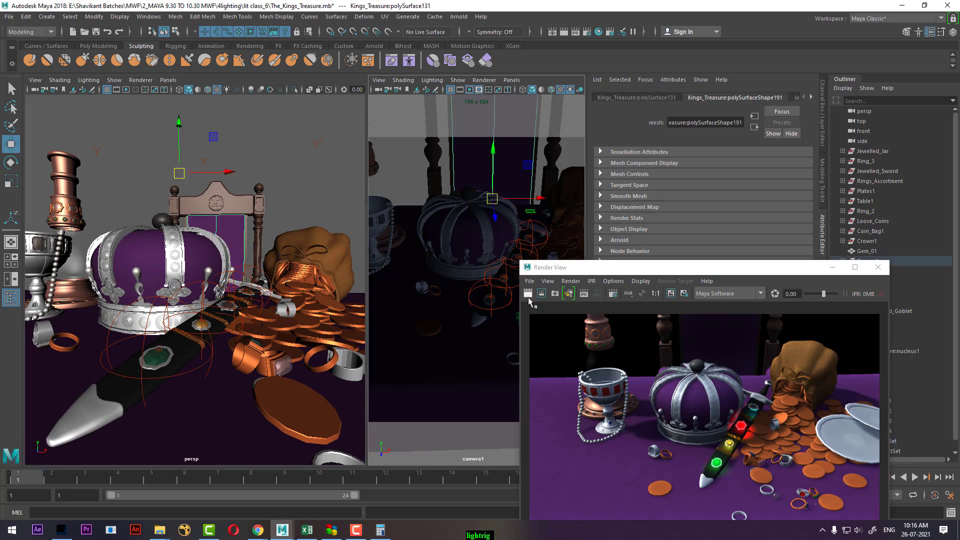
pyautogui.click(528, 295)
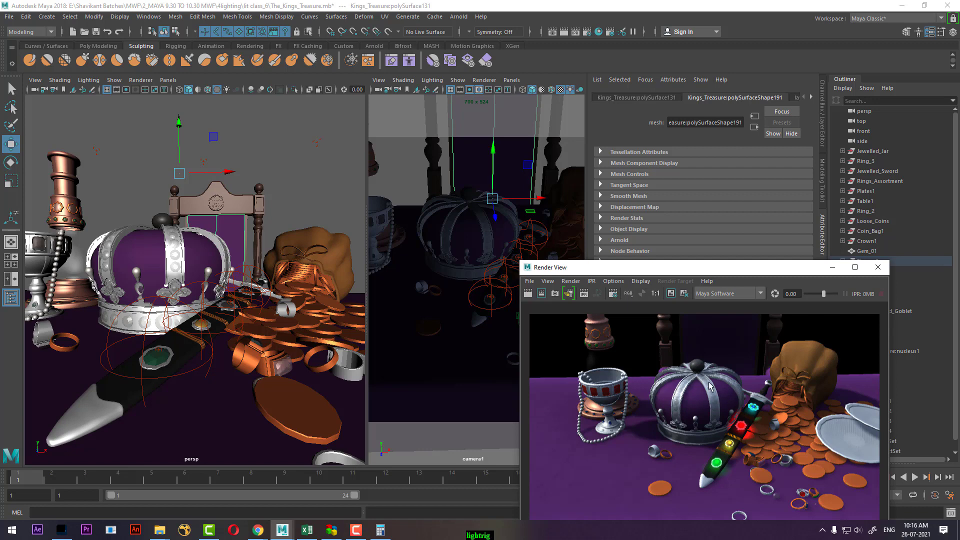
# - Duplicate the green volume light and snap the copy to the ball on top of the crown
pyautogui.click(150, 330)
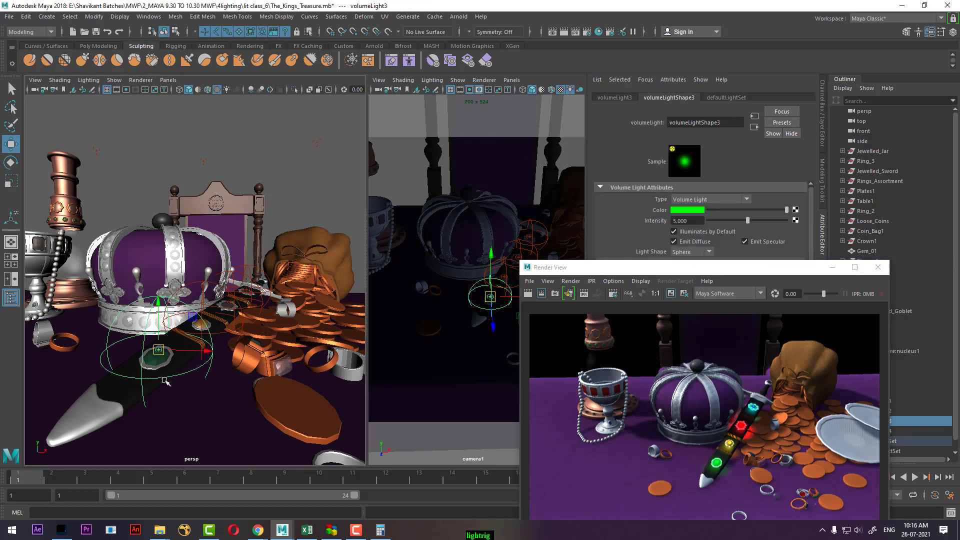
pyautogui.click(152, 357)
pyautogui.moveTo(159, 350); pyautogui.dragTo(161, 223)
pyautogui.keyDown('alt'); pyautogui.moveTo(161, 225); pyautogui.dragTo(185, 272); pyautogui.keyUp('alt')
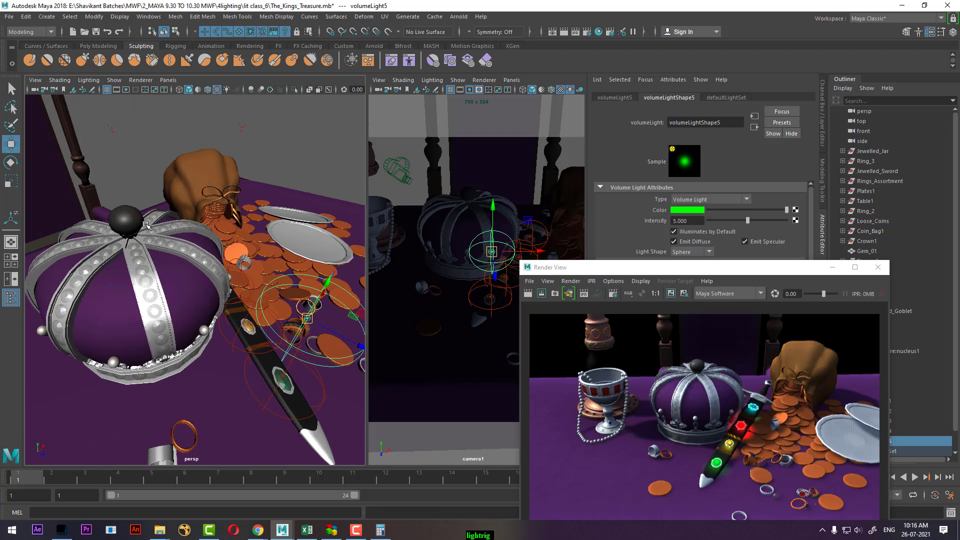
pyautogui.press('v')
pyautogui.moveTo(132, 218); pyautogui.dragTo(131, 221, button='middle')
# - Position the copied green light just above the crown's top ball, checking its effect in a new render
pyautogui.keyDown('alt'); pyautogui.moveTo(131, 221); pyautogui.dragTo(147, 290); pyautogui.keyUp('alt')
pyautogui.scroll(5, 193, 220)
pyautogui.moveTo(144, 241); pyautogui.dragTo(187, 300)
pyautogui.scroll(-4, 187, 300)
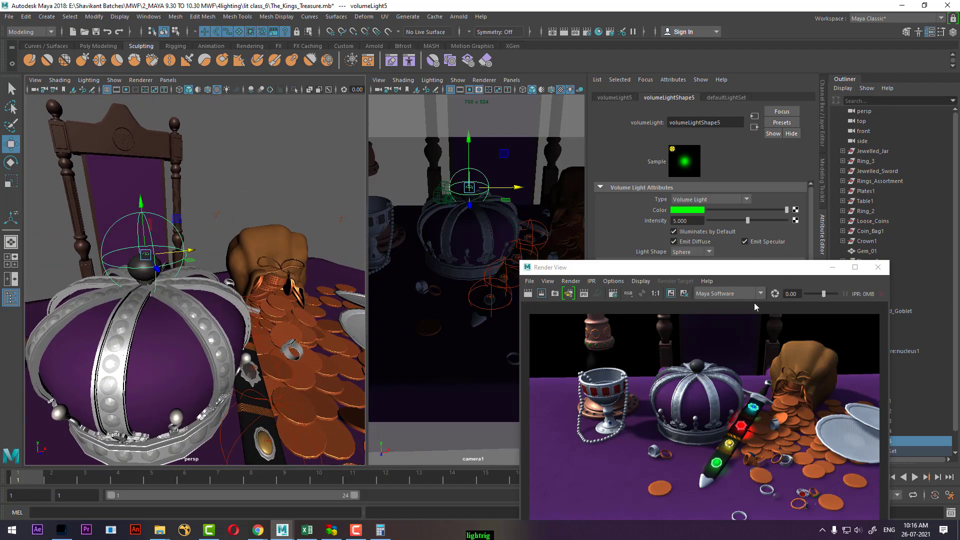
pyautogui.click(529, 295)
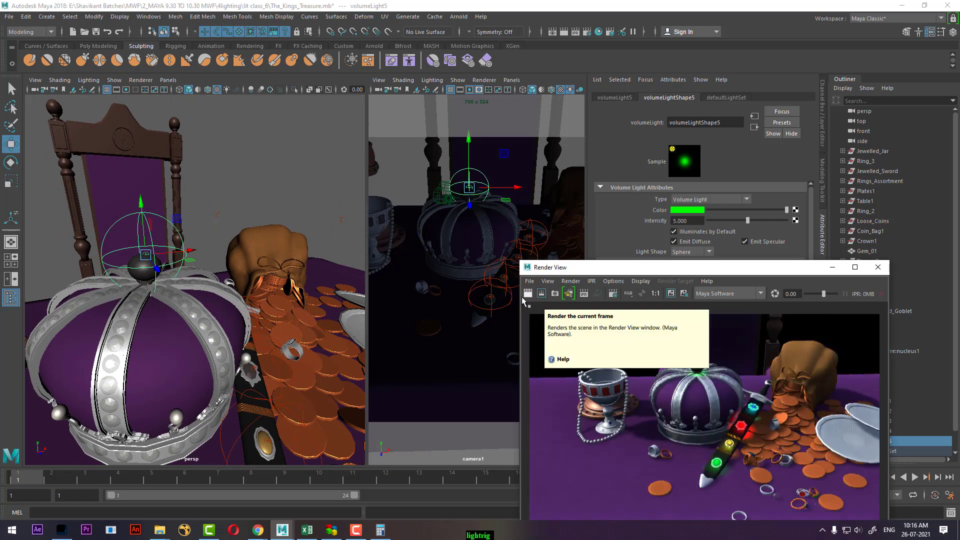
pyautogui.moveTo(141, 201); pyautogui.dragTo(141, 194)
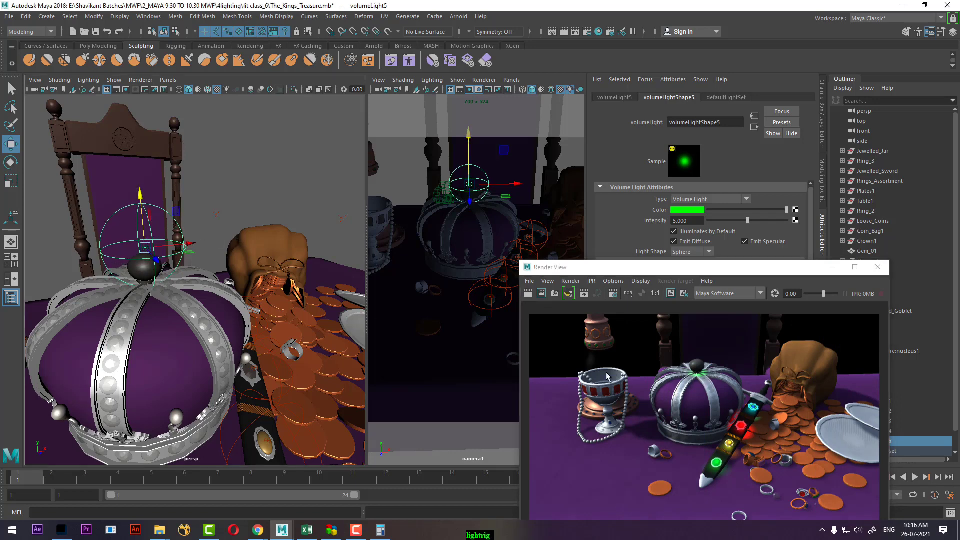
# - Scale up the green volume light above the crown and render the camera view to check its wider glow
pyautogui.click(525, 293)
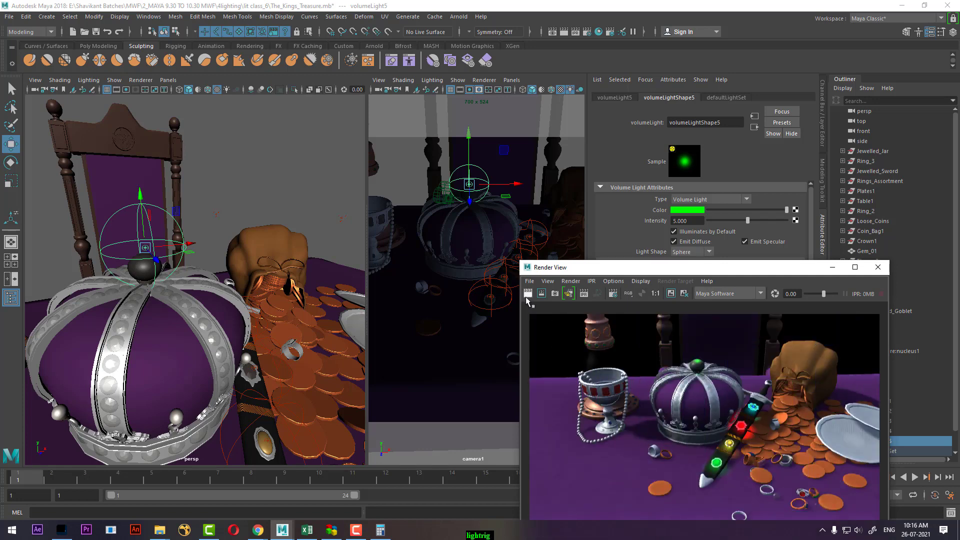
pyautogui.press('r')
pyautogui.moveTo(145, 247); pyautogui.dragTo(238, 200)
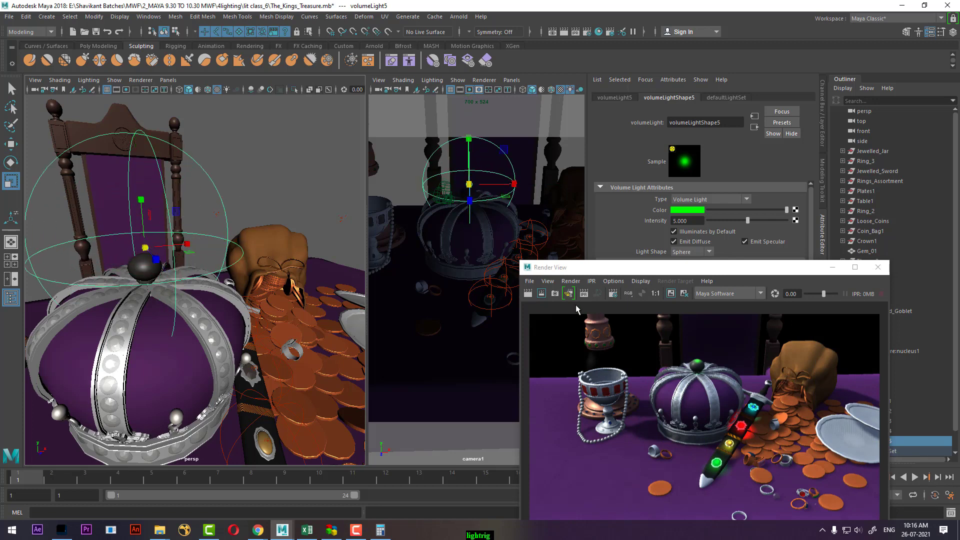
pyautogui.click(527, 294)
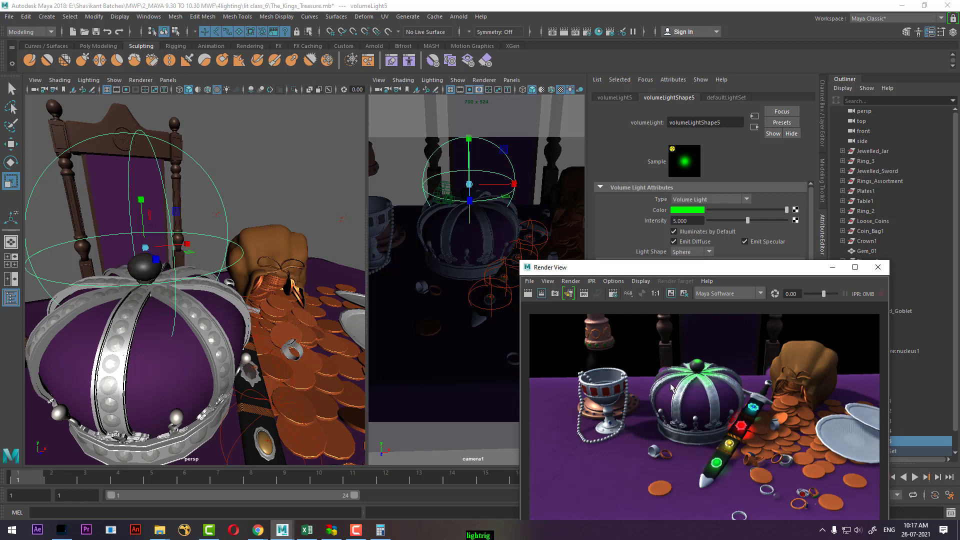
# - Duplicate the enlarged green volume light and move the copy sideways from the crown to above the goblet
pyautogui.scroll(-2, 177, 289)
pyautogui.keyDown('alt'); pyautogui.moveTo(176, 289); pyautogui.dragTo(202, 330); pyautogui.keyUp('alt')
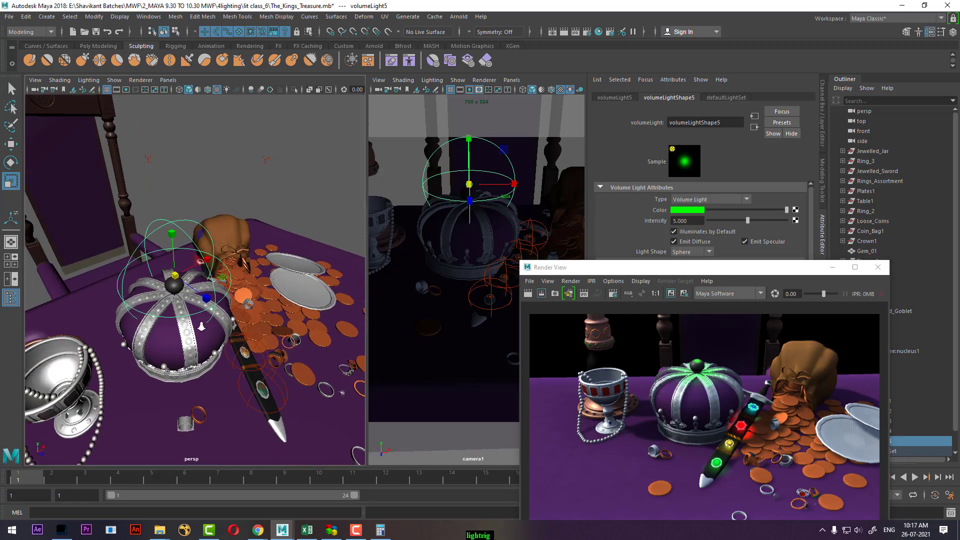
pyautogui.scroll(-3, 200, 324)
pyautogui.press('w')
pyautogui.scroll(3, 202, 324)
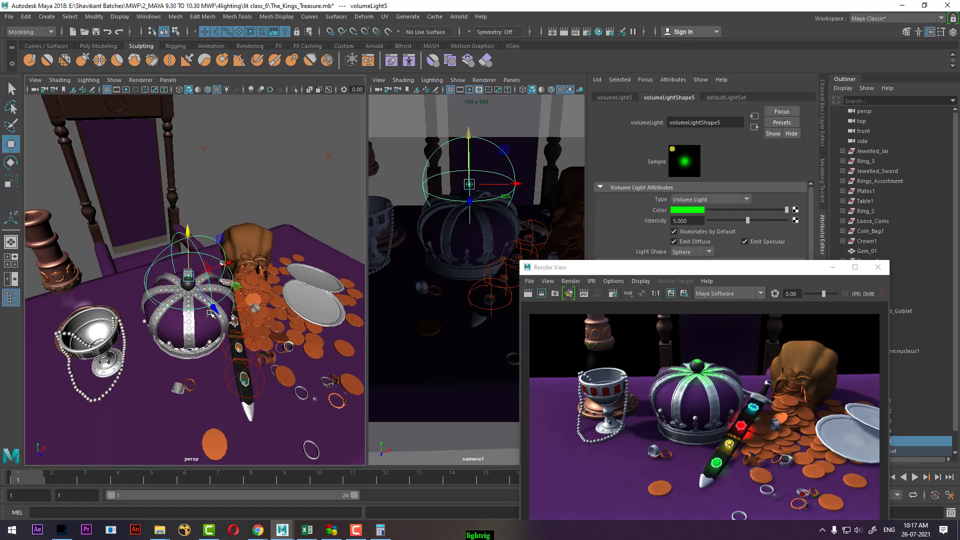
pyautogui.hotkey('ctrl', 'd')
pyautogui.moveTo(228, 265); pyautogui.dragTo(133, 296)
pyautogui.keyDown('alt'); pyautogui.moveTo(129, 330); pyautogui.dragTo(223, 313, button='middle'); pyautogui.keyUp('alt')
pyautogui.scroll(3, 223, 314)
pyautogui.keyDown('alt'); pyautogui.moveTo(223, 313); pyautogui.dragTo(215, 275); pyautogui.keyUp('alt')
pyautogui.scroll(3, 195, 307)
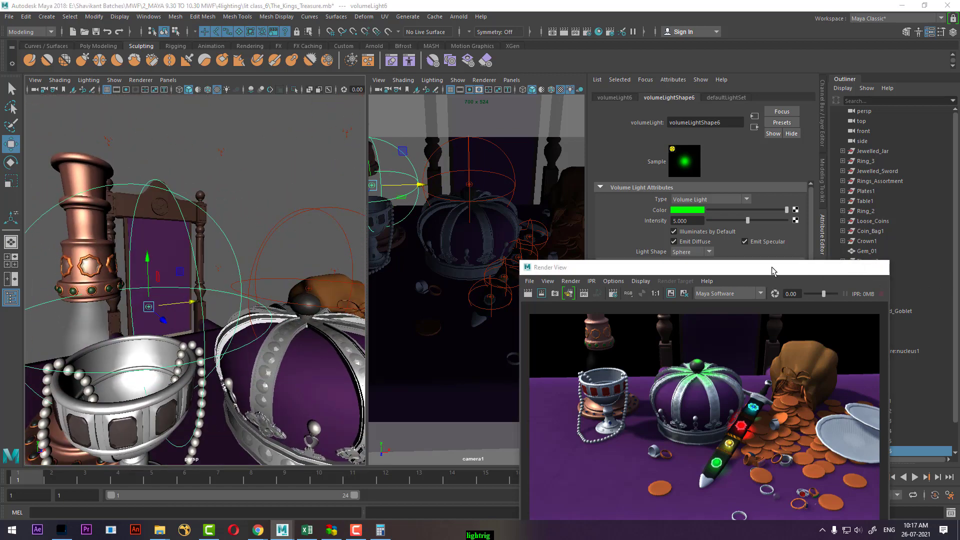
# - Add a yellow color key at about 0.583 in the copied light's Color Range
pyautogui.click(832, 267)
pyautogui.click(699, 200)
pyautogui.click(692, 210)
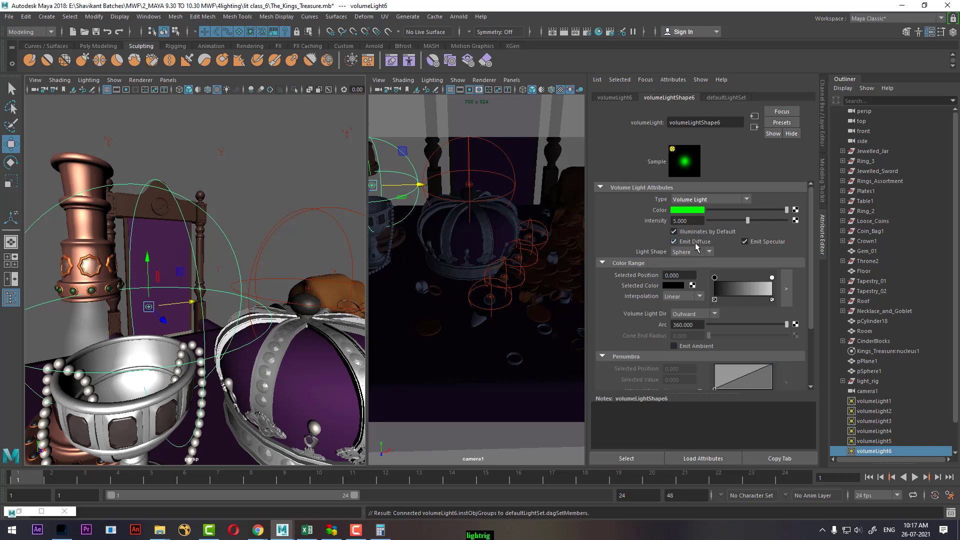
pyautogui.scroll(-3, 146, 391)
pyautogui.keyDown('alt'); pyautogui.moveTo(146, 391); pyautogui.dragTo(271, 384); pyautogui.keyUp('alt')
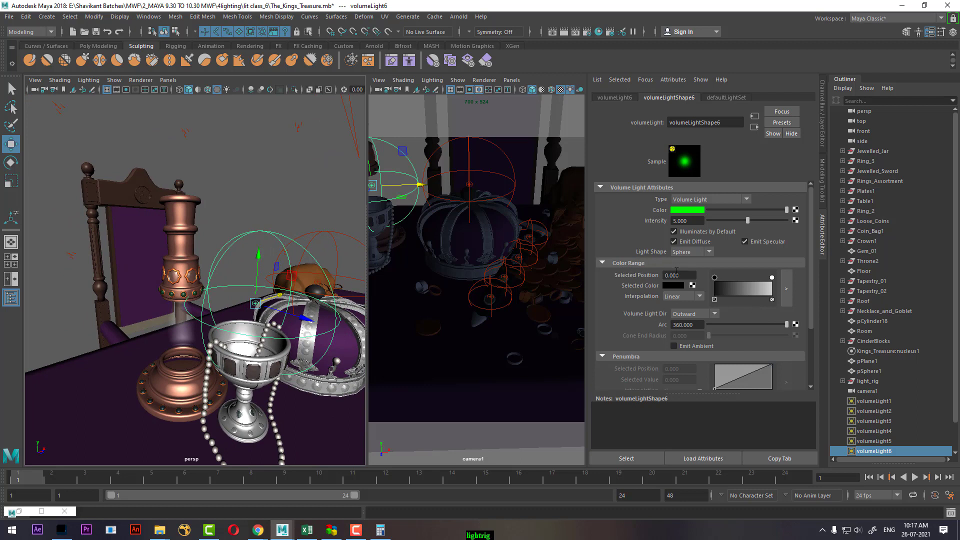
pyautogui.click(747, 285)
pyautogui.click(676, 286)
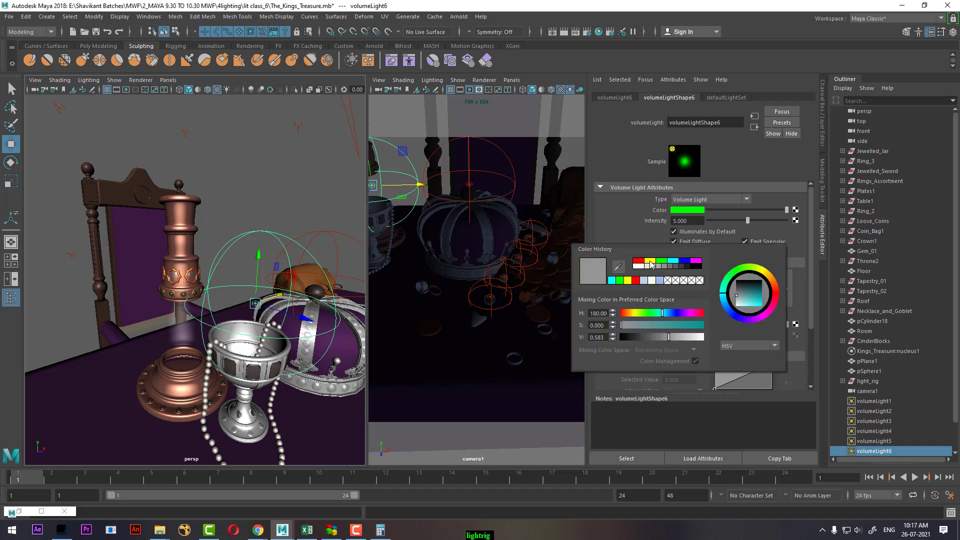
pyautogui.click(650, 261)
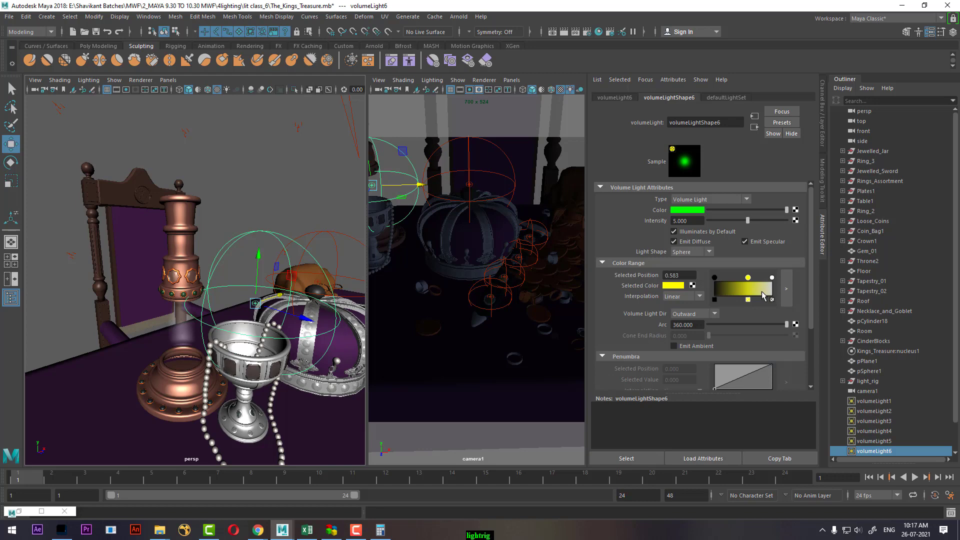
# - Recolor the copied light's Color Range so the last key is red and the first key is green
pyautogui.click(772, 277)
pyautogui.click(672, 286)
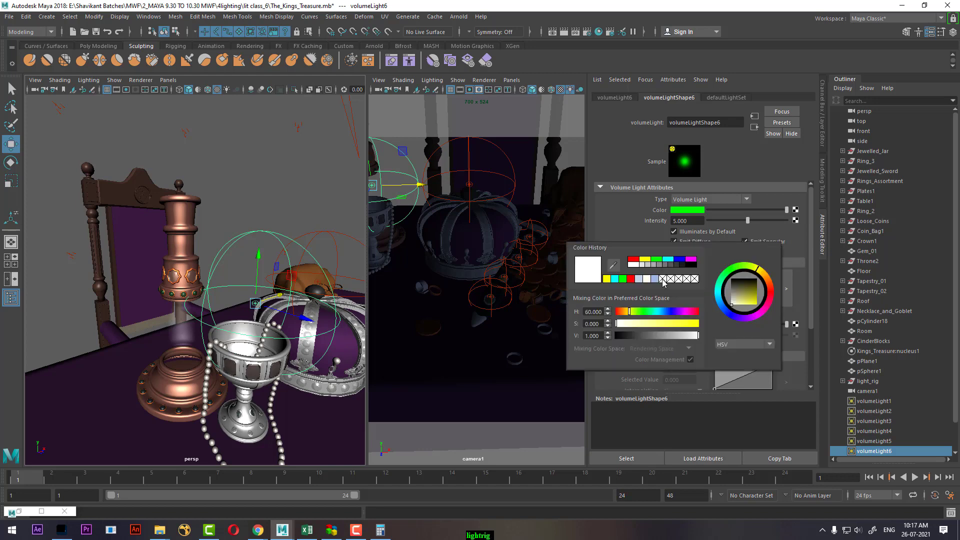
pyautogui.click(635, 261)
pyautogui.click(714, 279)
pyautogui.click(674, 286)
pyautogui.click(655, 260)
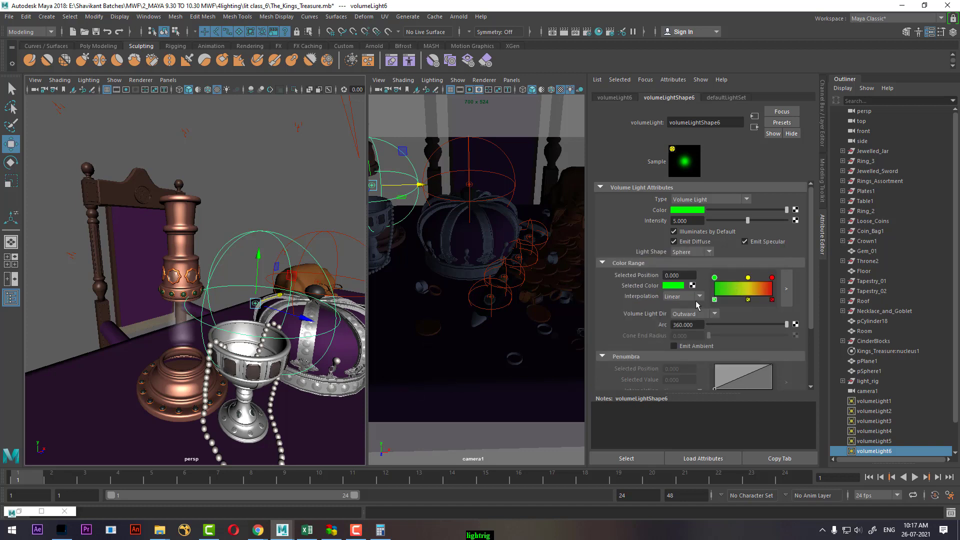
pyautogui.click(690, 298)
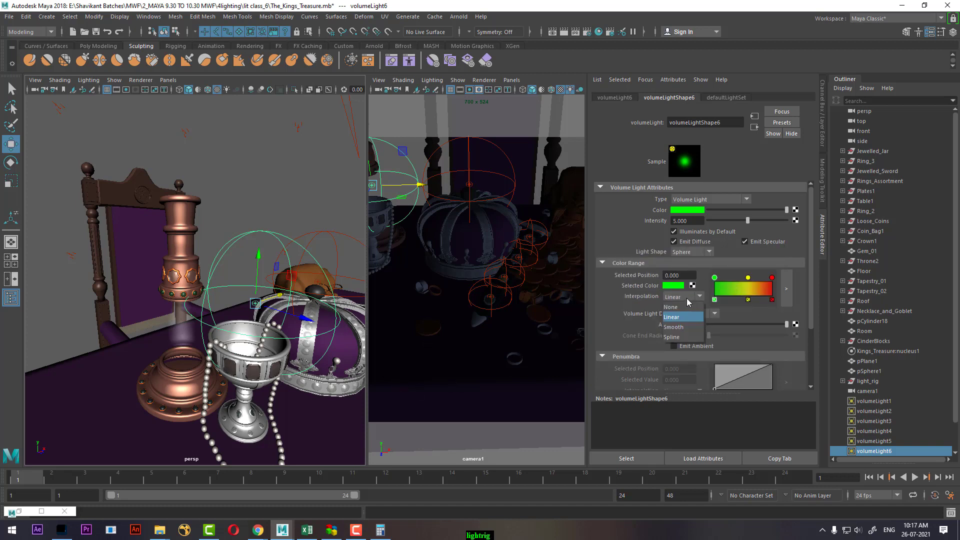
pyautogui.click(688, 300)
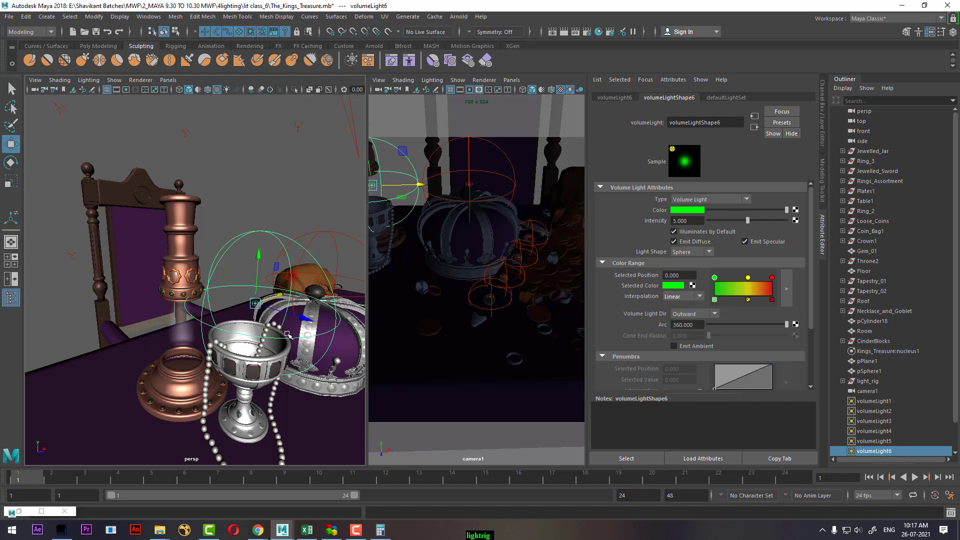
# - Move the multicolor volume light onto the open tabletop in front of the sword's tip
pyautogui.keyDown('alt'); pyautogui.moveTo(278, 394); pyautogui.dragTo(261, 302); pyautogui.keyUp('alt')
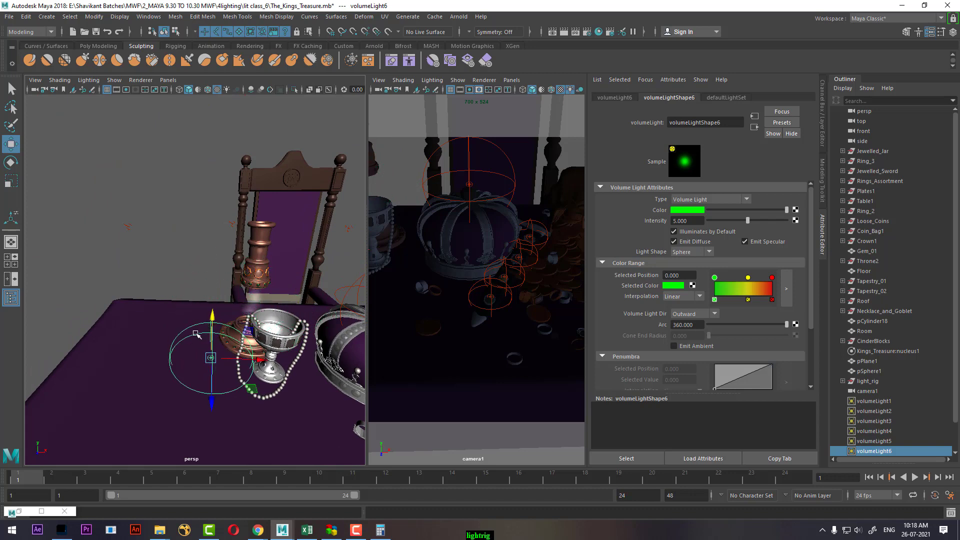
pyautogui.keyDown('alt'); pyautogui.moveTo(199, 328); pyautogui.dragTo(206, 290); pyautogui.keyUp('alt')
pyautogui.keyDown('alt'); pyautogui.moveTo(210, 380); pyautogui.dragTo(251, 414, button='right'); pyautogui.keyUp('alt')
pyautogui.moveTo(276, 397)
pyautogui.keyDown('alt'); pyautogui.mouseDown()
pyautogui.moveTo(275, 406)
pyautogui.moveTo(192, 407)
pyautogui.moveTo(288, 392)
pyautogui.mouseUp(); pyautogui.keyUp('alt')
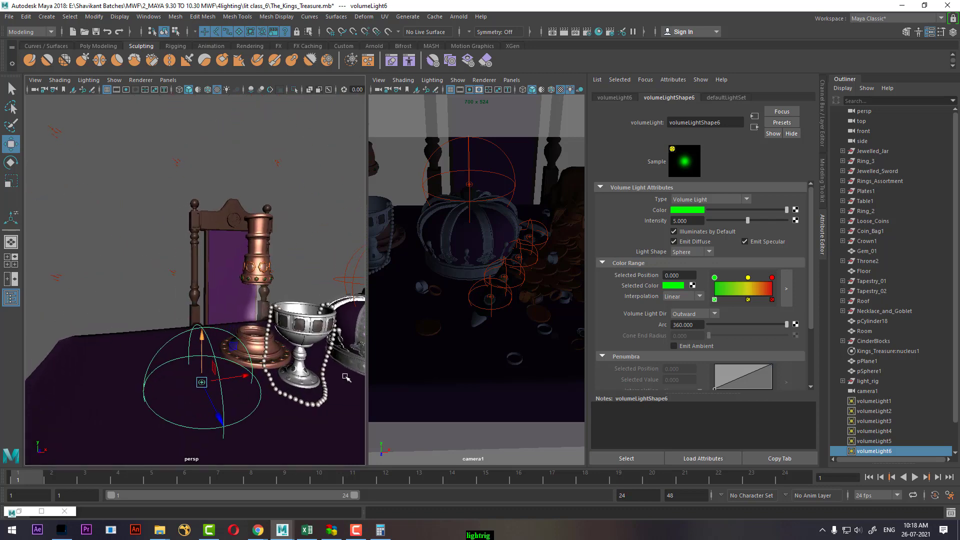
pyautogui.scroll(-8, 258, 393)
pyautogui.keyDown('alt'); pyautogui.moveTo(215, 320); pyautogui.dragTo(221, 403); pyautogui.keyUp('alt')
pyautogui.scroll(3, 230, 355)
pyautogui.moveTo(229, 338); pyautogui.dragTo(303, 317)
pyautogui.moveTo(310, 359); pyautogui.dragTo(327, 378)
pyautogui.keyDown('alt'); pyautogui.moveTo(280, 334); pyautogui.dragTo(302, 326); pyautogui.keyUp('alt')
pyautogui.keyDown('alt'); pyautogui.moveTo(302, 326); pyautogui.dragTo(323, 347, button='right'); pyautogui.keyUp('alt')
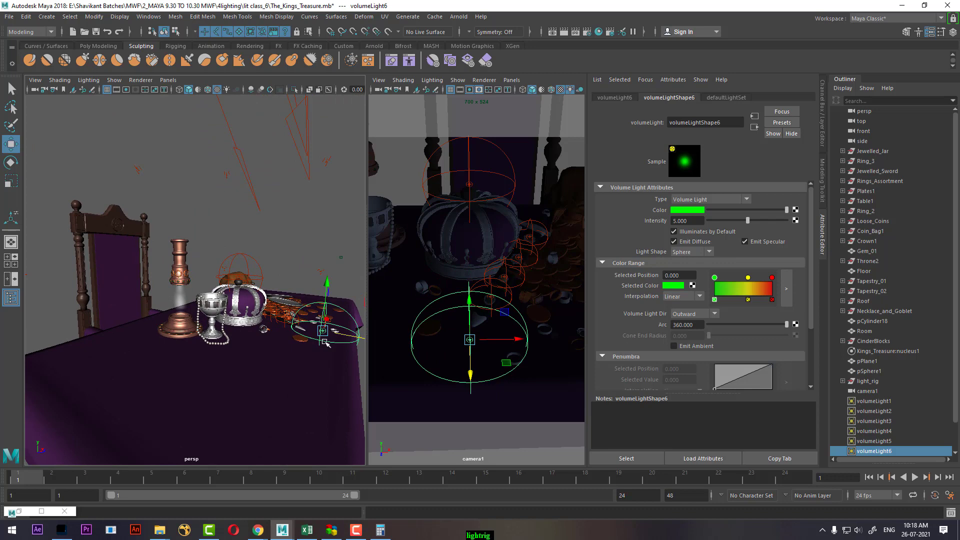
pyautogui.keyDown('alt'); pyautogui.moveTo(323, 347); pyautogui.dragTo(283, 372, button='middle'); pyautogui.keyUp('alt')
pyautogui.keyDown('alt'); pyautogui.moveTo(283, 372); pyautogui.dragTo(319, 368, button='right'); pyautogui.keyUp('alt')
# - Render the camera view to check the multicolor volume light on the tabletop
pyautogui.click(566, 277)
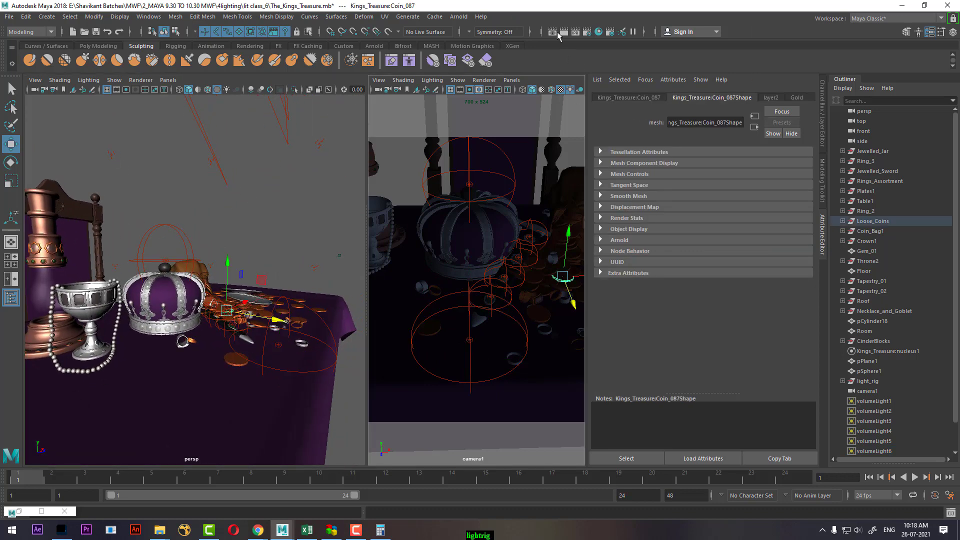
pyautogui.click(563, 32)
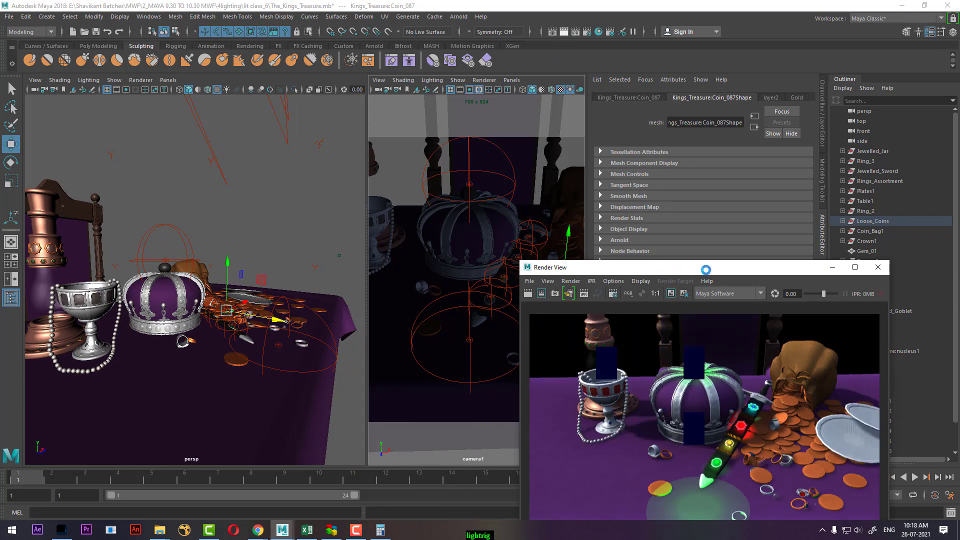
pyautogui.moveTo(706, 272); pyautogui.dragTo(688, 156)
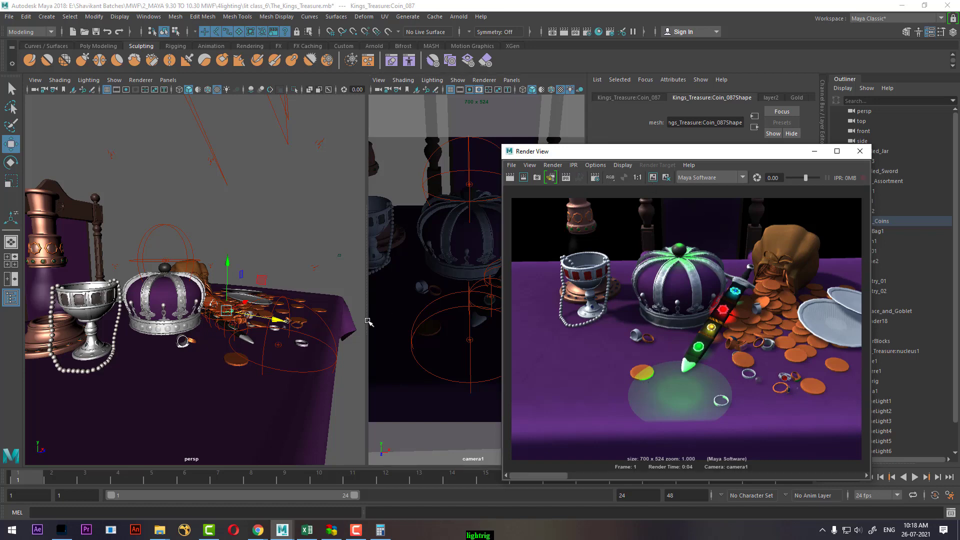
# - Try Smooth interpolation for the tabletop light's Color Range and render the camera view again
pyautogui.click(329, 319)
pyautogui.moveTo(736, 156); pyautogui.dragTo(488, 350)
pyautogui.click(682, 296)
pyautogui.click(680, 324)
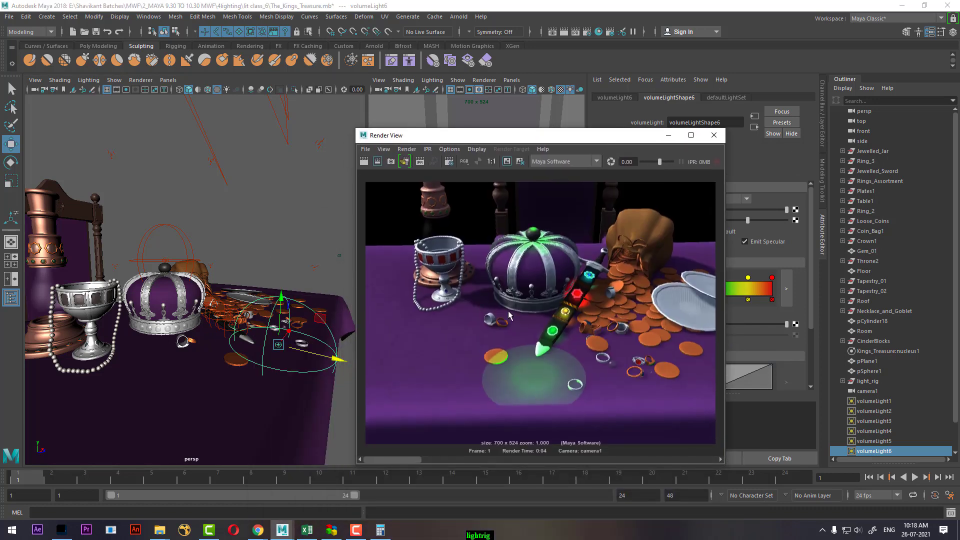
pyautogui.click(495, 111)
pyautogui.click(365, 162)
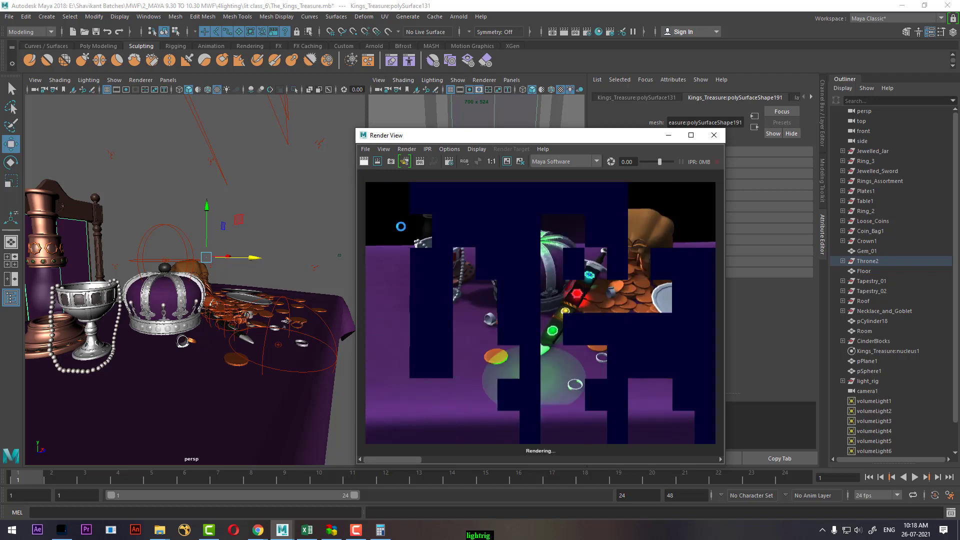
# - Set the tabletop light's Color Range interpolation to Spline and render the scene
pyautogui.click(668, 136)
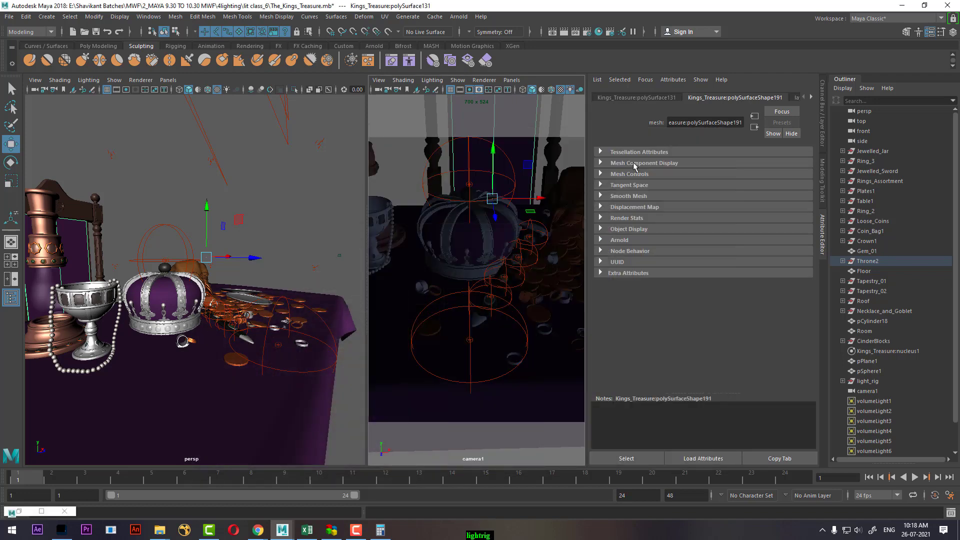
pyautogui.click(290, 299)
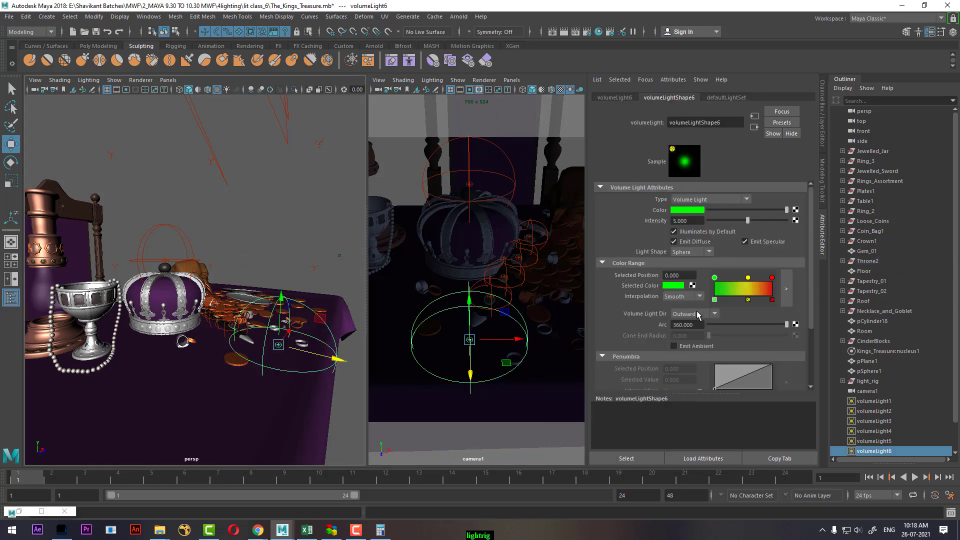
pyautogui.click(694, 297)
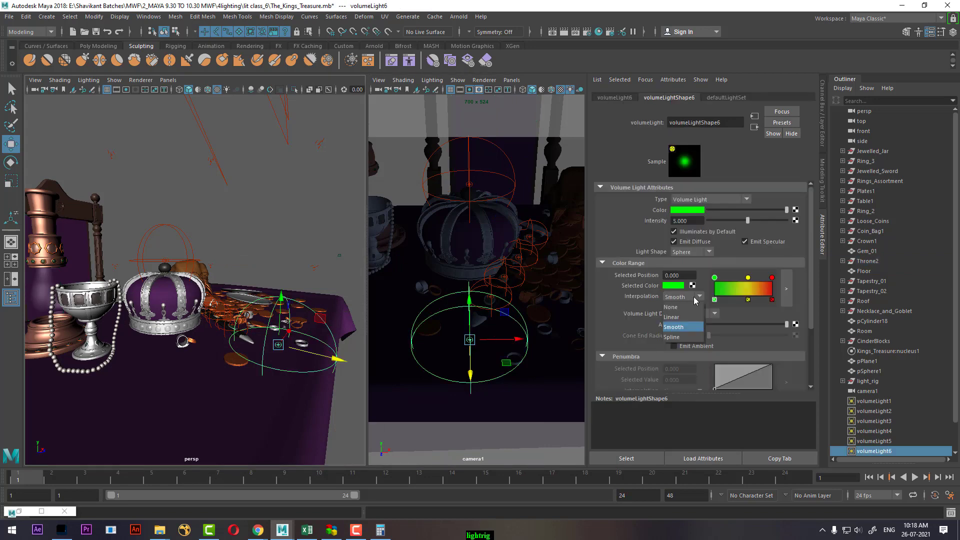
pyautogui.click(684, 338)
pyautogui.click(311, 228)
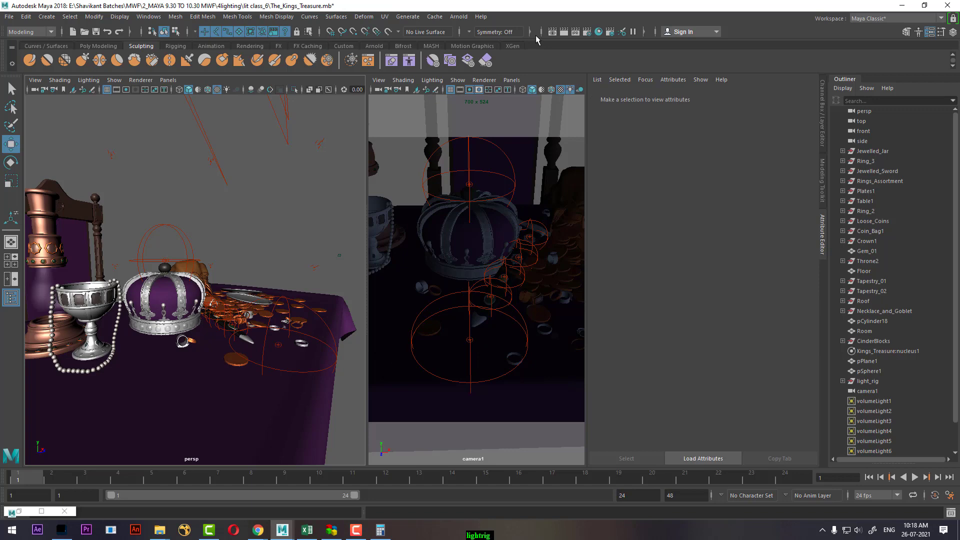
pyautogui.click(563, 32)
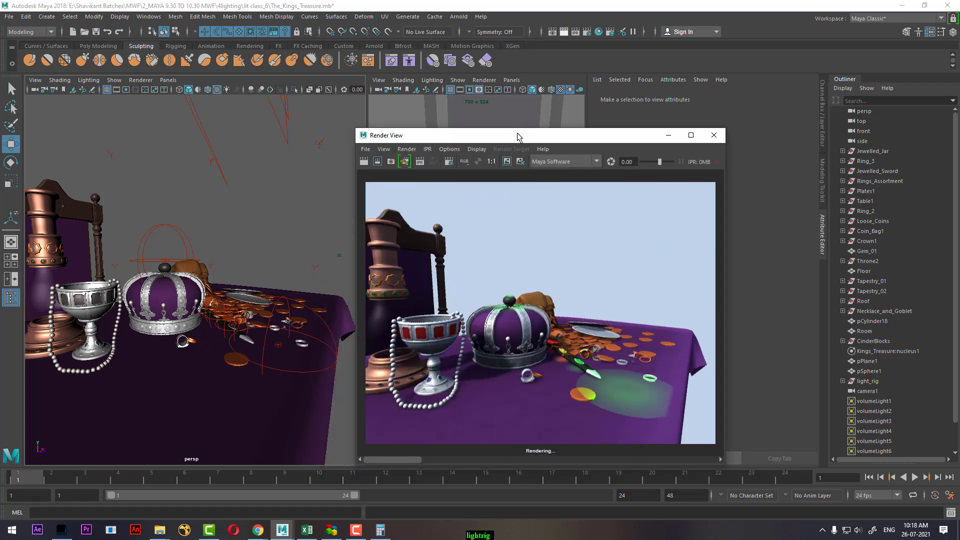
# - Try to redo the render from the camera view instead of the perspective view
pyautogui.click(515, 111)
pyautogui.click(363, 161)
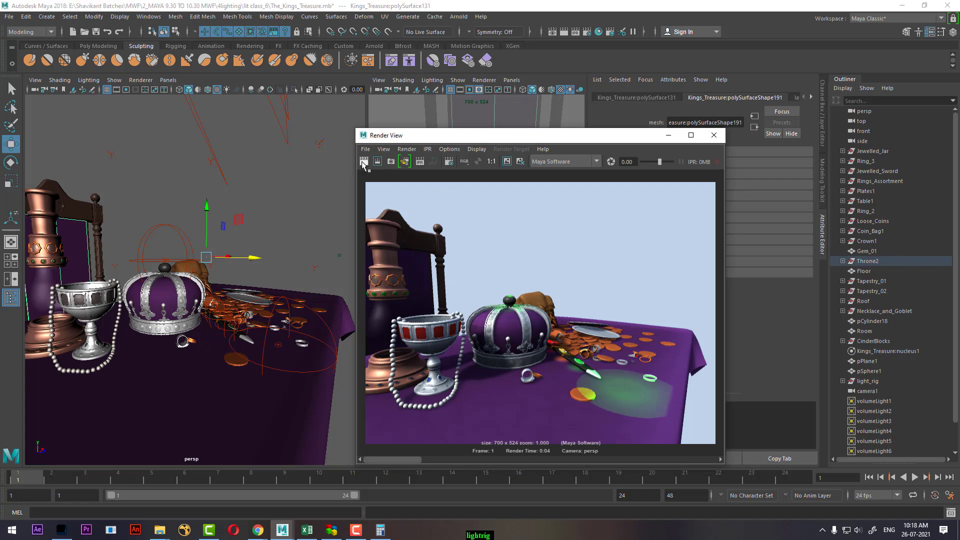
pyautogui.click(363, 162)
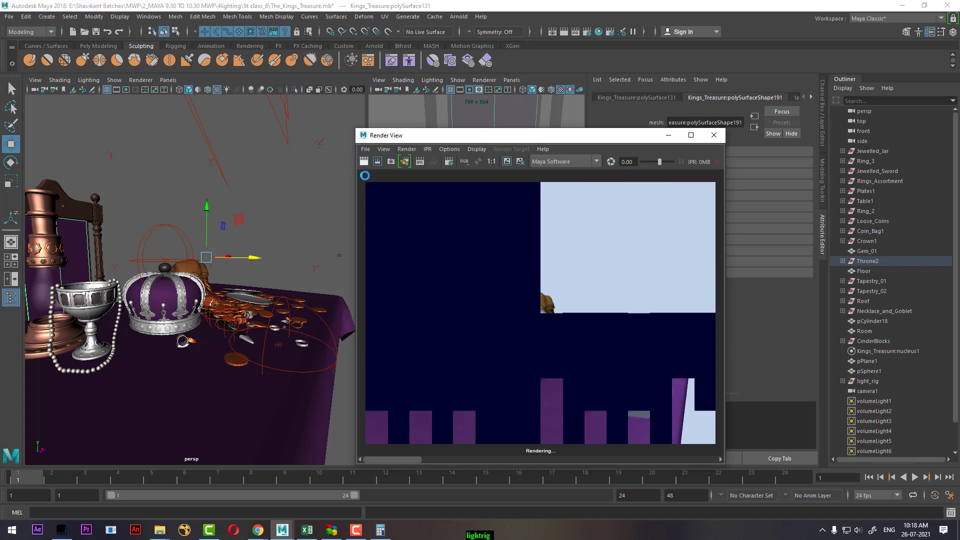
# - Reframe the treasure slightly in the camera1 view and repeat the previous render
pyautogui.moveTo(543, 140); pyautogui.dragTo(631, 378)
pyautogui.moveTo(481, 297)
pyautogui.keyDown('alt'); pyautogui.mouseDown()
pyautogui.moveTo(456, 285)
pyautogui.moveTo(511, 288)
pyautogui.moveTo(488, 287)
pyautogui.mouseUp(); pyautogui.keyUp('alt')
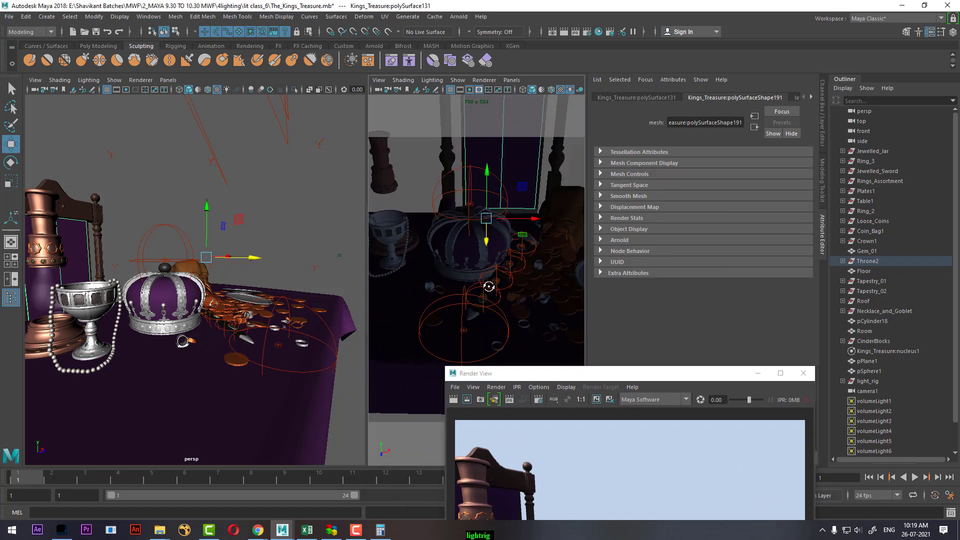
pyautogui.keyDown('alt'); pyautogui.moveTo(489, 287); pyautogui.dragTo(495, 285, button='right'); pyautogui.keyUp('alt')
pyautogui.moveTo(494, 285)
pyautogui.keyDown('alt'); pyautogui.mouseDown(button='middle')
pyautogui.moveTo(507, 292)
pyautogui.moveTo(497, 288)
pyautogui.mouseUp(button='middle'); pyautogui.keyUp('alt')
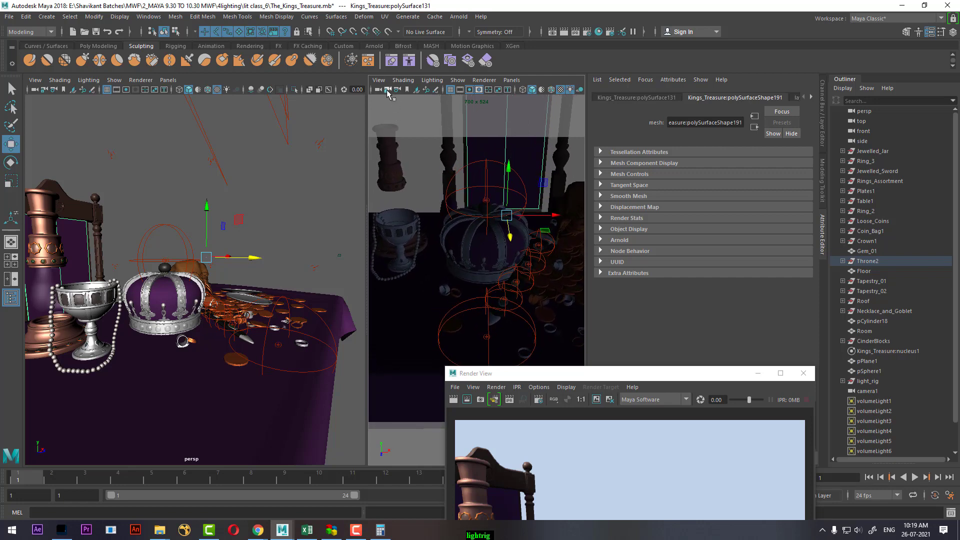
pyautogui.moveTo(531, 376); pyautogui.dragTo(537, 91)
pyautogui.click(459, 114)
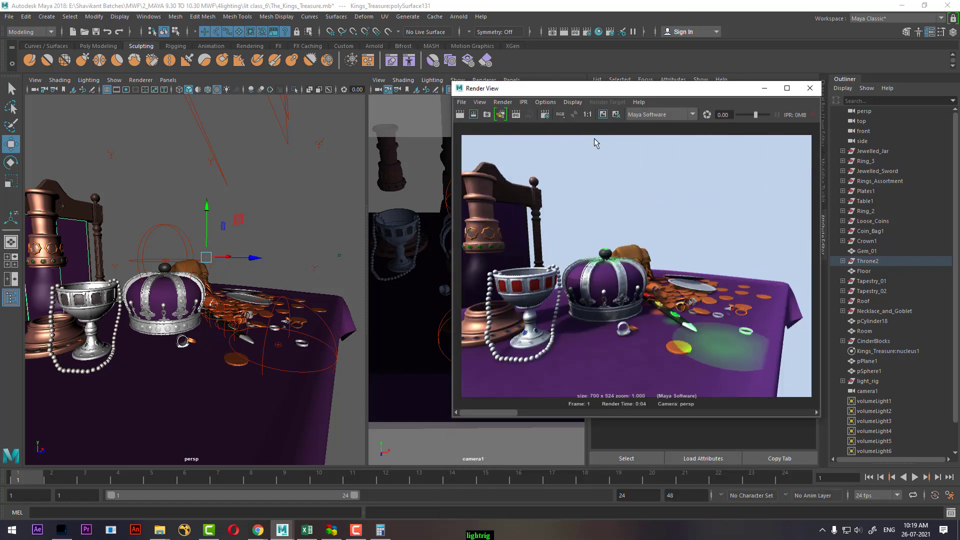
# - Render the scene through camera1, choosing that camera explicitly for the render
pyautogui.moveTo(612, 94); pyautogui.dragTo(661, 103)
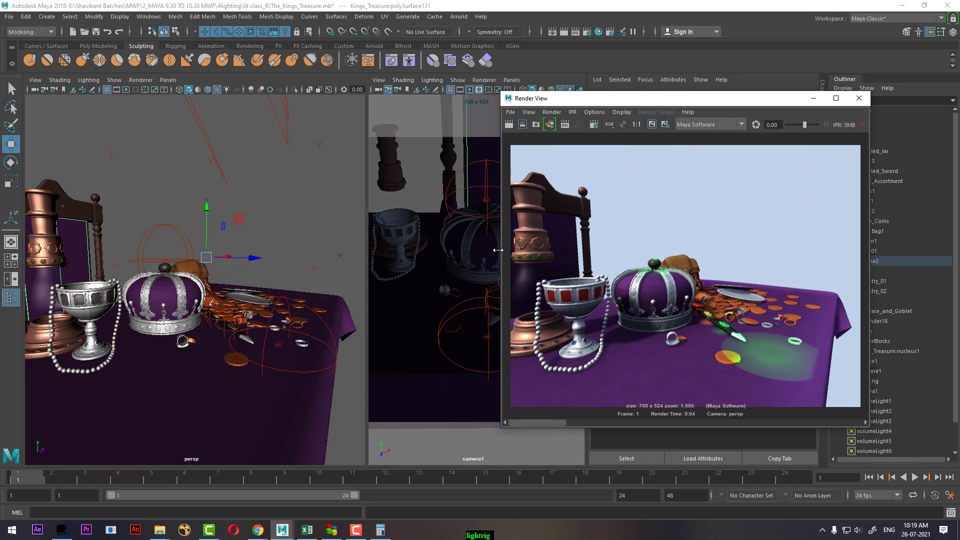
pyautogui.rightClick(576, 230)
pyautogui.moveTo(622, 250)
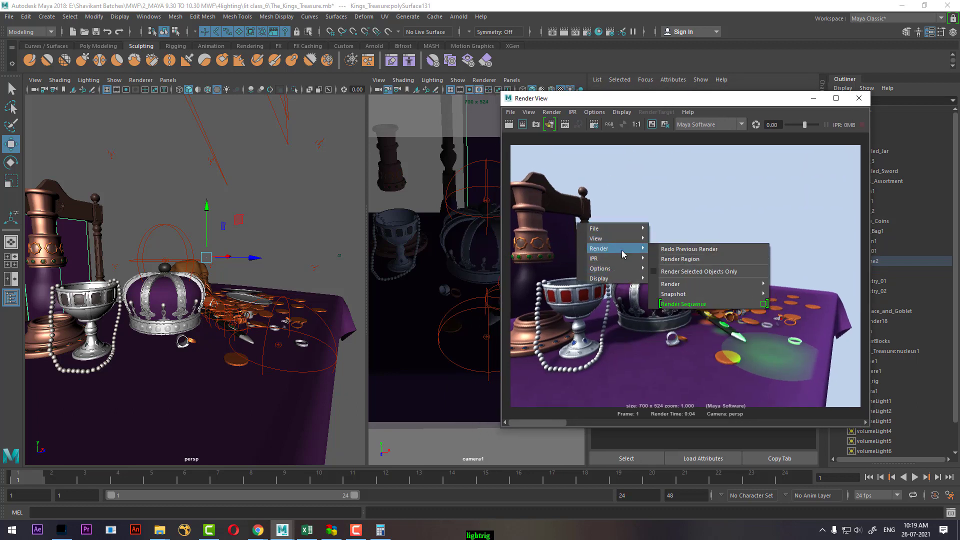
pyautogui.moveTo(729, 283)
pyautogui.click(813, 307)
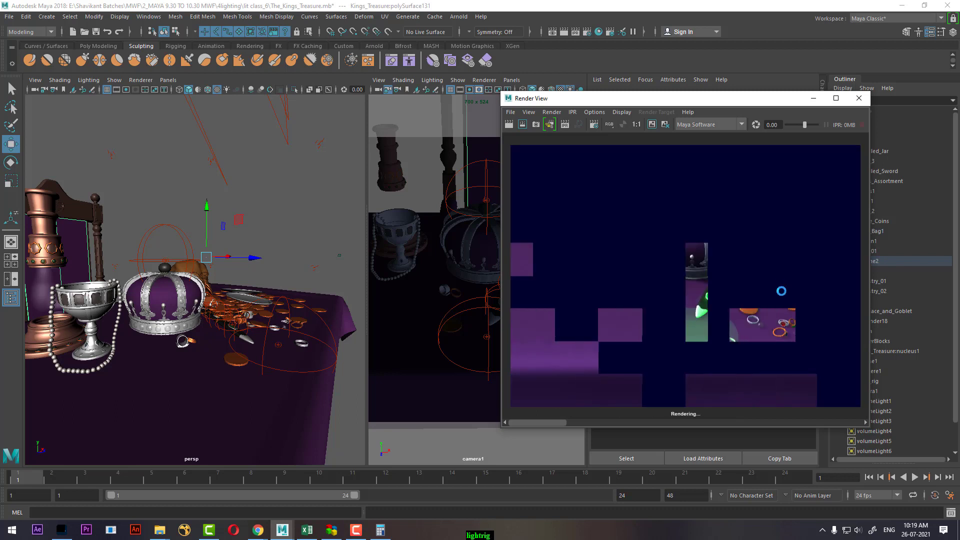
# - Enlarge the tabletop volume light so it spreads across the table, and render the scene again
pyautogui.click(284, 300)
pyautogui.keyDown('alt'); pyautogui.moveTo(284, 300); pyautogui.dragTo(436, 369); pyautogui.keyUp('alt')
pyautogui.press('r')
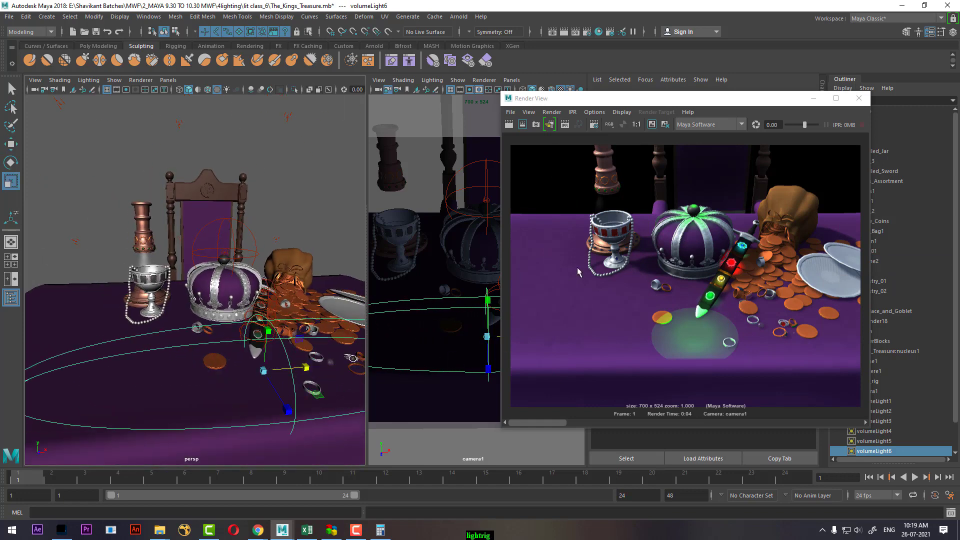
pyautogui.click(509, 125)
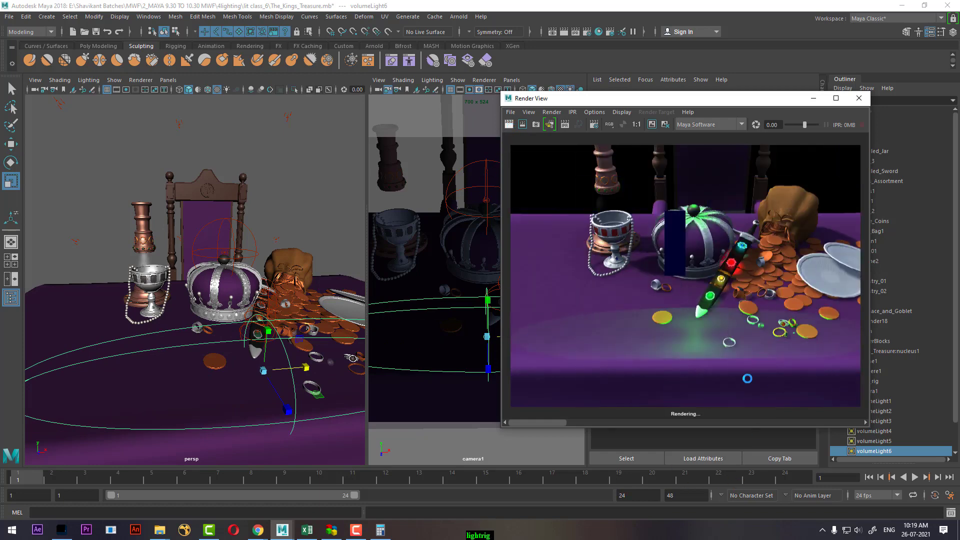
# - Review the tabletop light's color range markers, set its Volume Light Dir to Inward, and render the scene
pyautogui.click(813, 98)
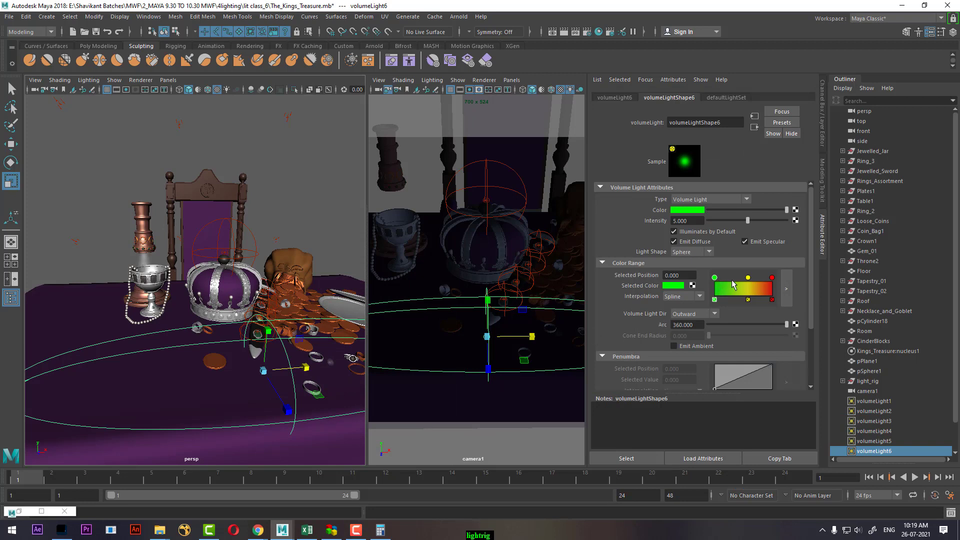
pyautogui.click(748, 278)
pyautogui.click(772, 278)
pyautogui.click(695, 315)
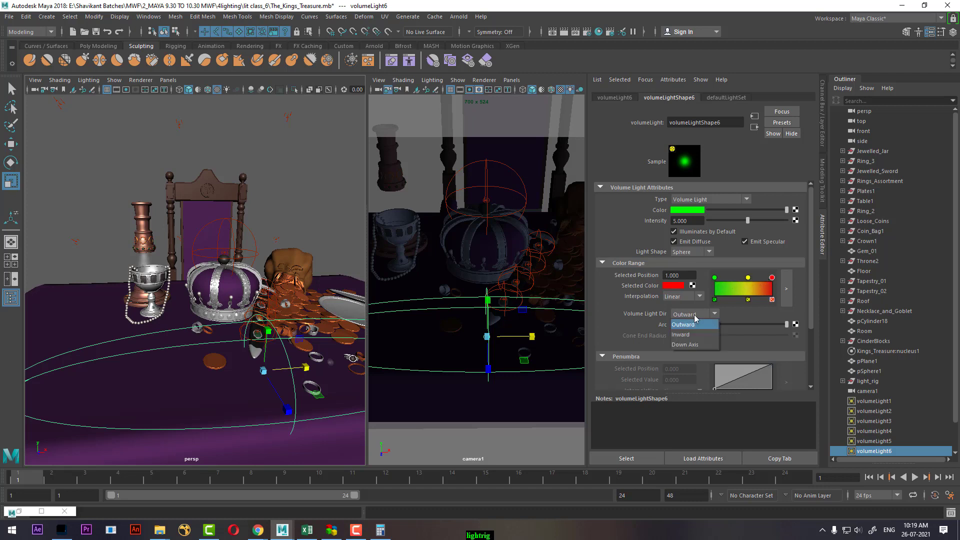
pyautogui.click(697, 334)
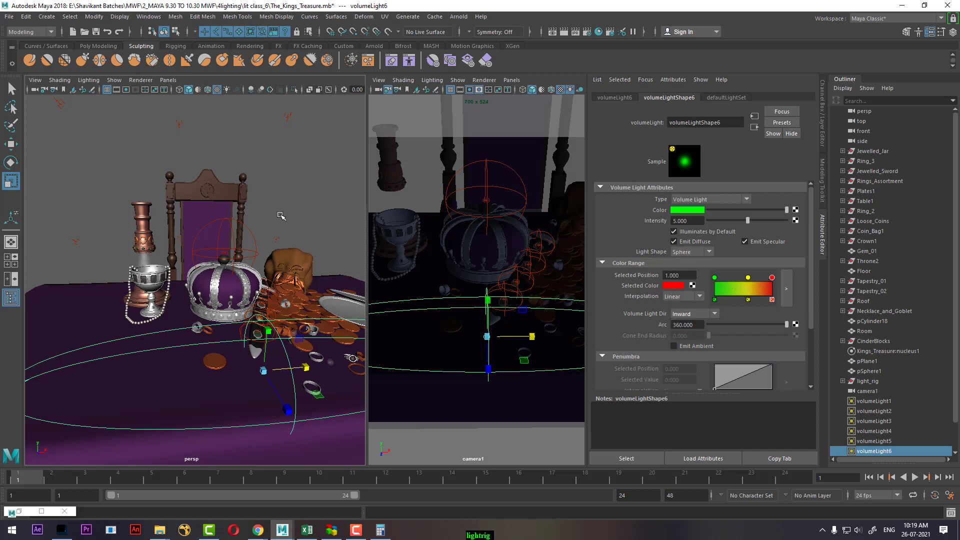
pyautogui.click(343, 157)
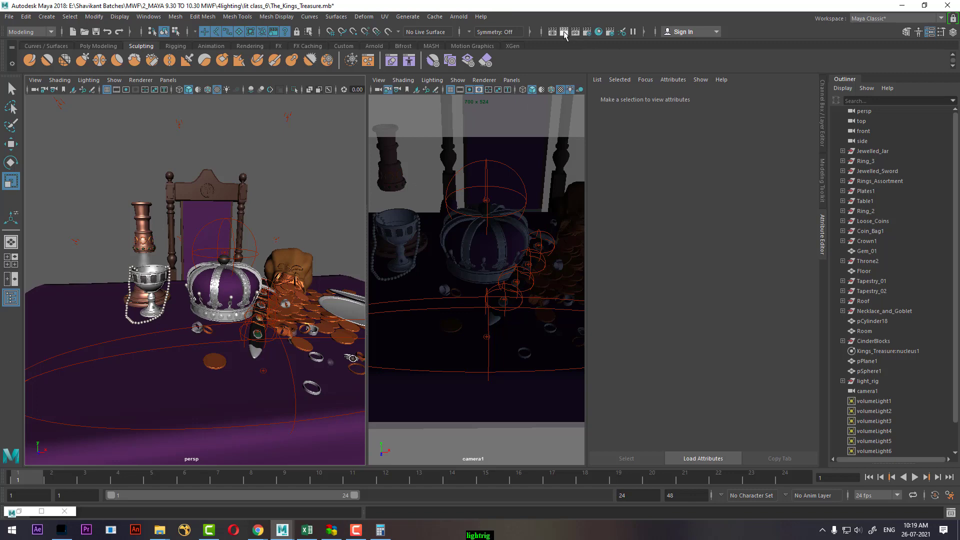
pyautogui.click(549, 100)
pyautogui.click(564, 32)
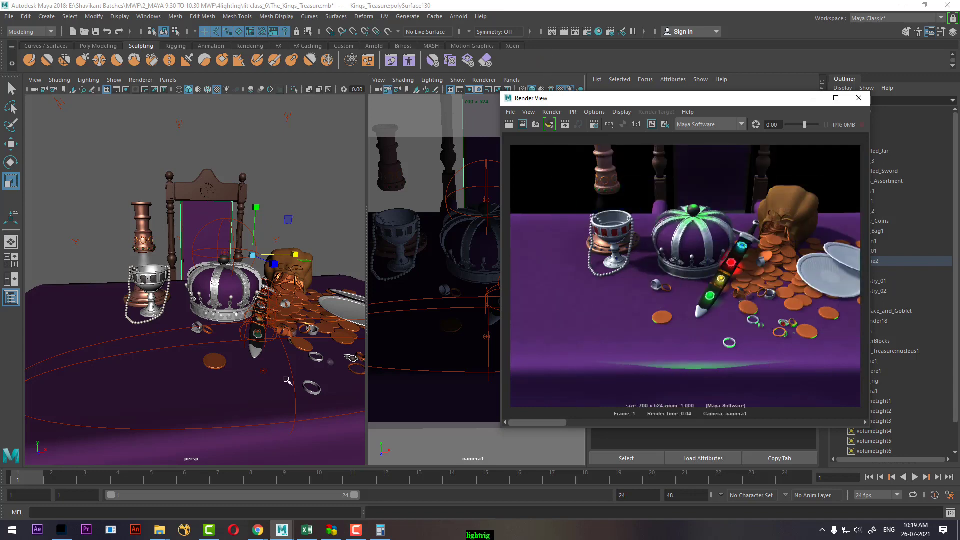
# - Shrink the tabletop volume light to a small sphere, shift it down the table toward the front edge, and render
pyautogui.click(286, 362)
pyautogui.click(292, 364)
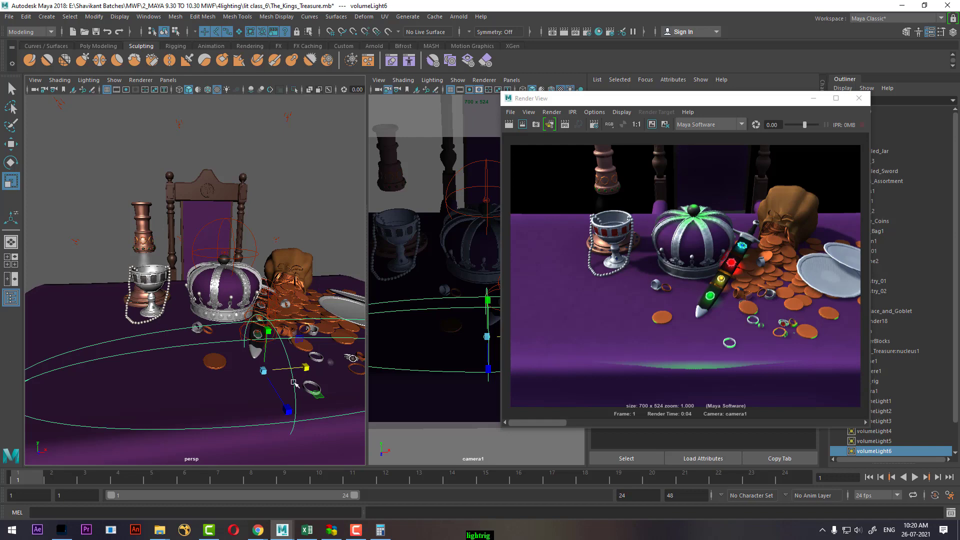
pyautogui.moveTo(263, 370); pyautogui.dragTo(307, 353)
pyautogui.press('w')
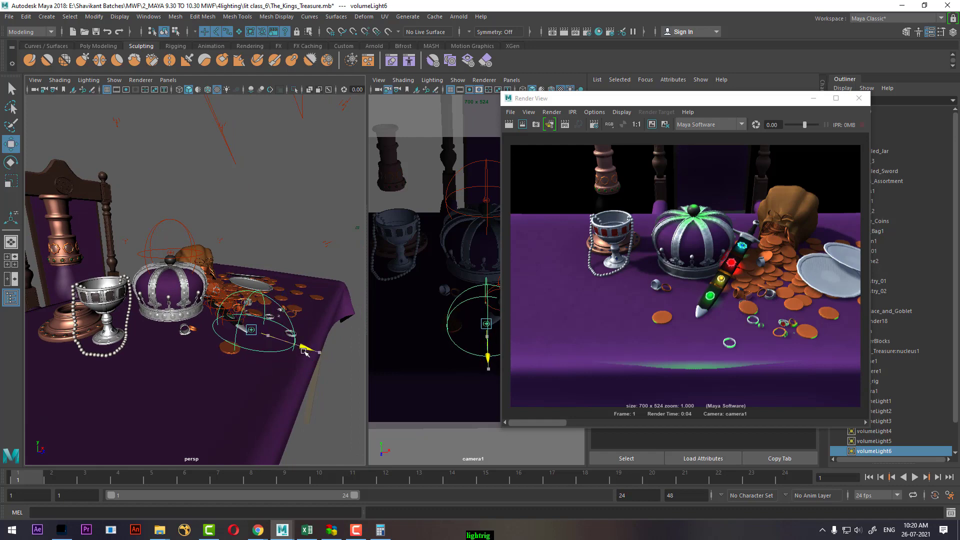
pyautogui.click(457, 179)
pyautogui.click(509, 125)
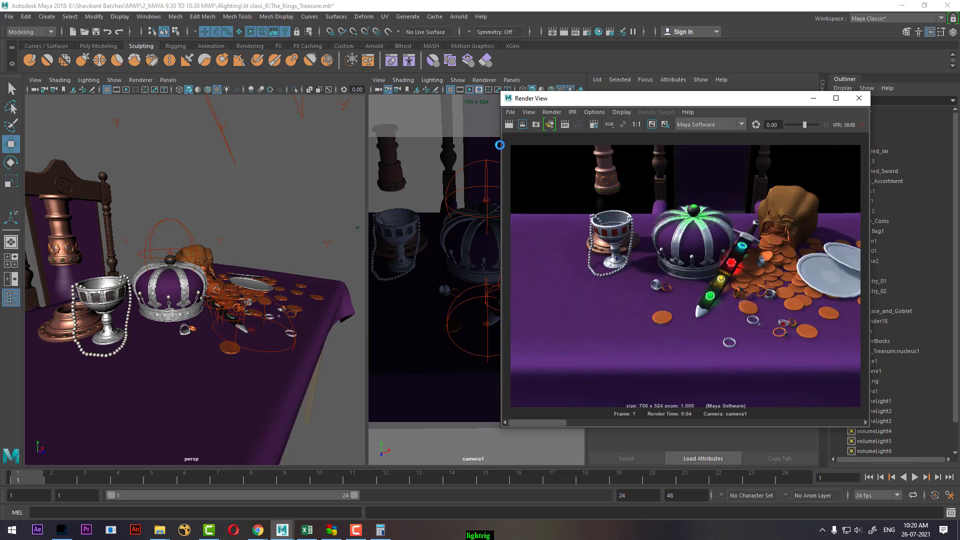
# - Raise the small tabletop light so it sits above the table surface, and render
pyautogui.click(284, 311)
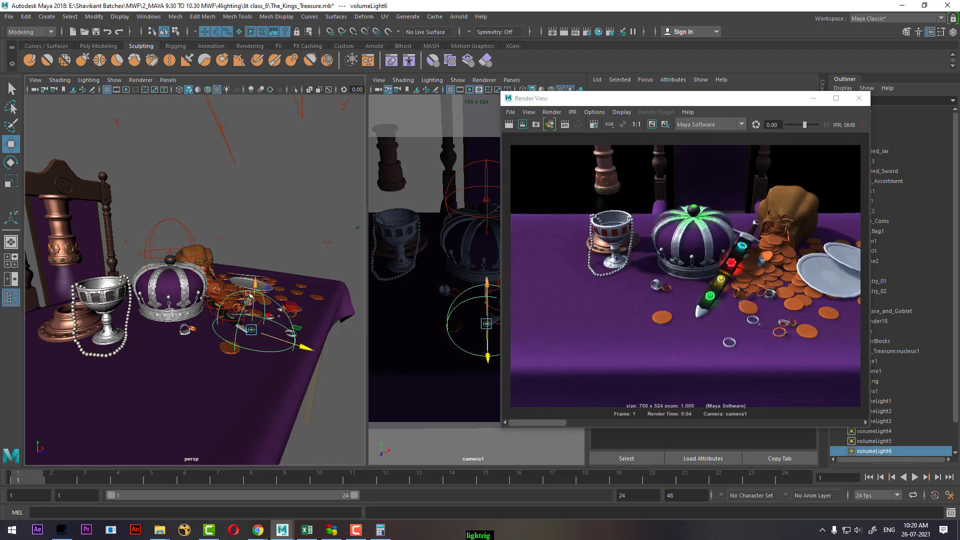
pyautogui.moveTo(255, 284); pyautogui.dragTo(256, 247)
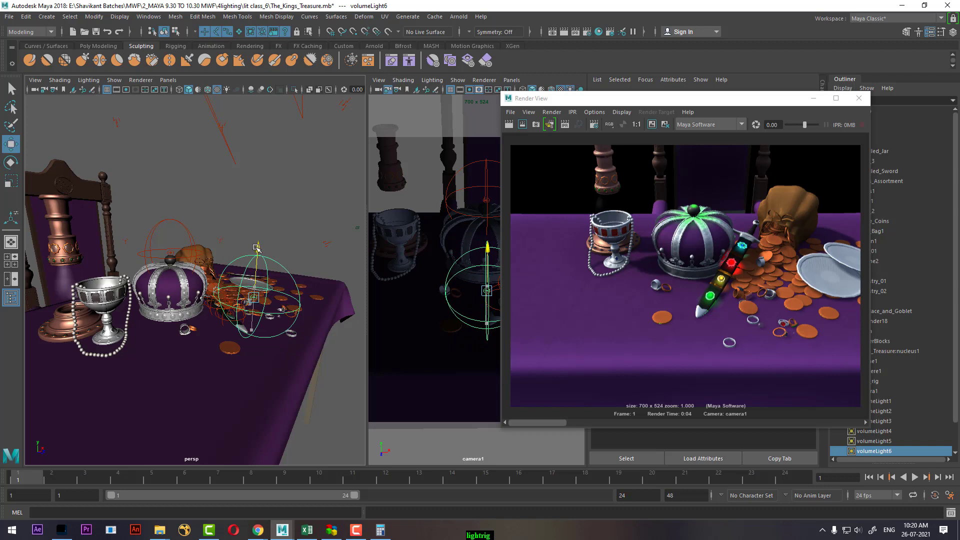
pyautogui.click(510, 127)
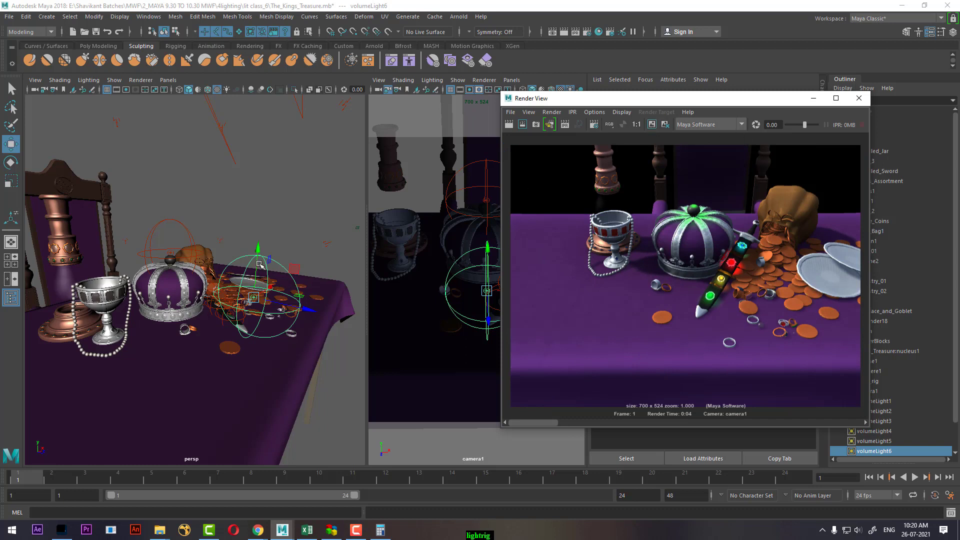
# - Lower the small light so it sinks partly below the tabletop, and render
pyautogui.moveTo(258, 252); pyautogui.dragTo(254, 294)
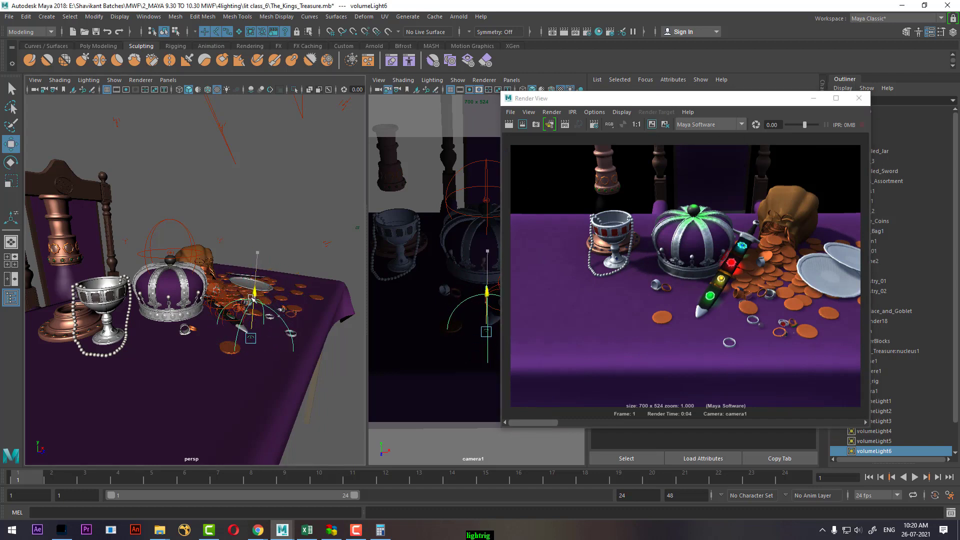
pyautogui.click(480, 159)
pyautogui.click(508, 125)
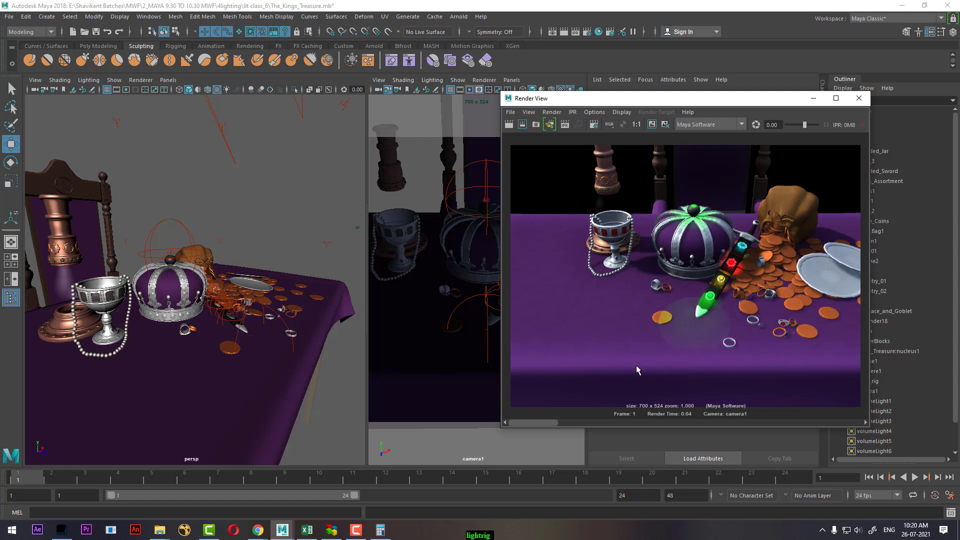
# - Move the small volume light from the tabletop onto the goblet and render the scene
pyautogui.click(282, 319)
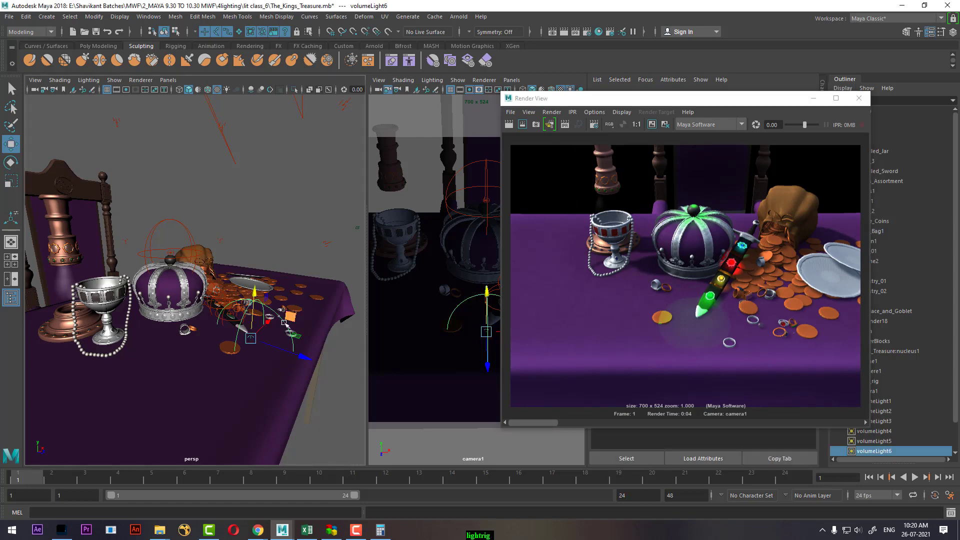
pyautogui.moveTo(250, 337); pyautogui.dragTo(152, 240)
pyautogui.click(530, 167)
pyautogui.click(509, 125)
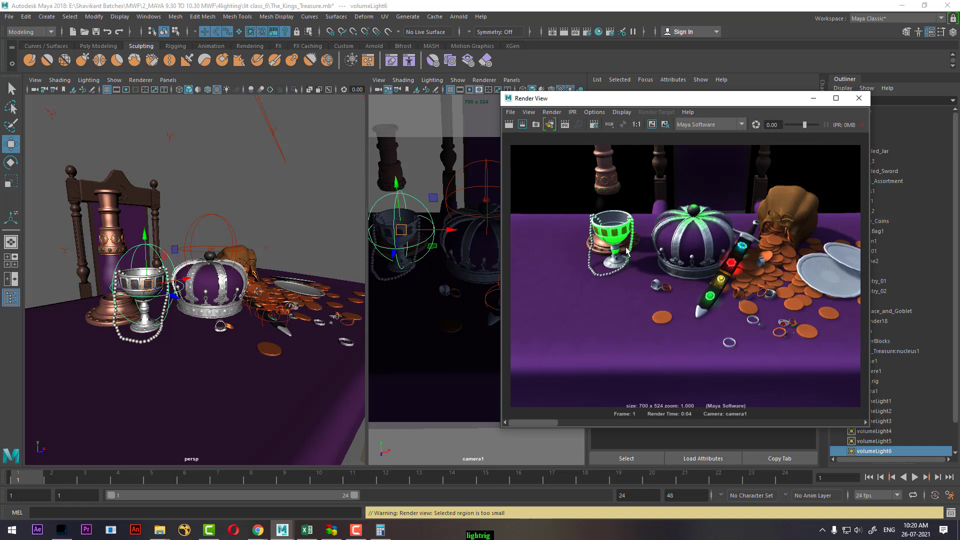
# - Set the goblet light's Volume Light Dir to Outward and render the scene
pyautogui.moveTo(728, 100); pyautogui.dragTo(392, 158)
pyautogui.click(132, 251)
pyautogui.click(702, 314)
pyautogui.click(703, 328)
pyautogui.click(362, 197)
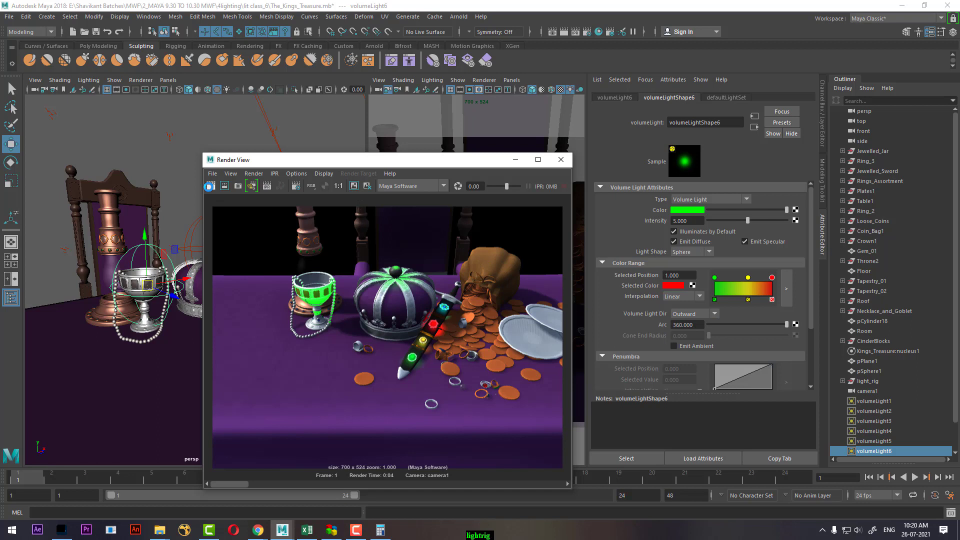
pyautogui.click(210, 186)
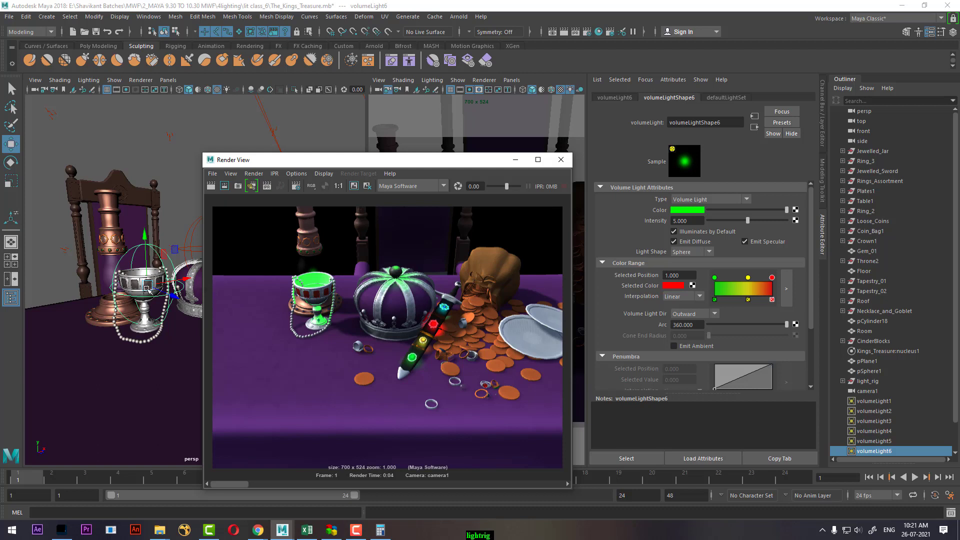
# - Shrink the goblet light, position it inside the cup's opening, and render the scene
pyautogui.press('r')
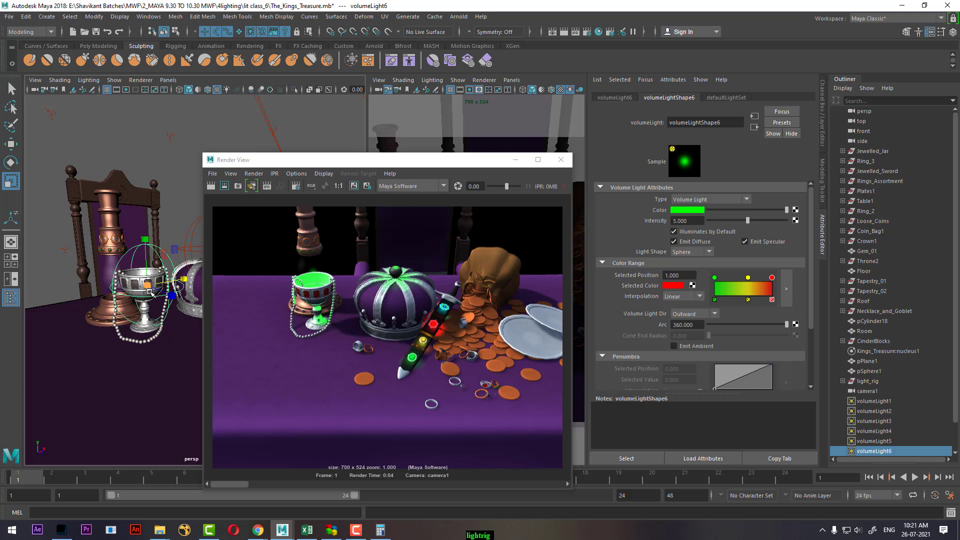
pyautogui.moveTo(147, 286); pyautogui.dragTo(124, 294)
pyautogui.press('w')
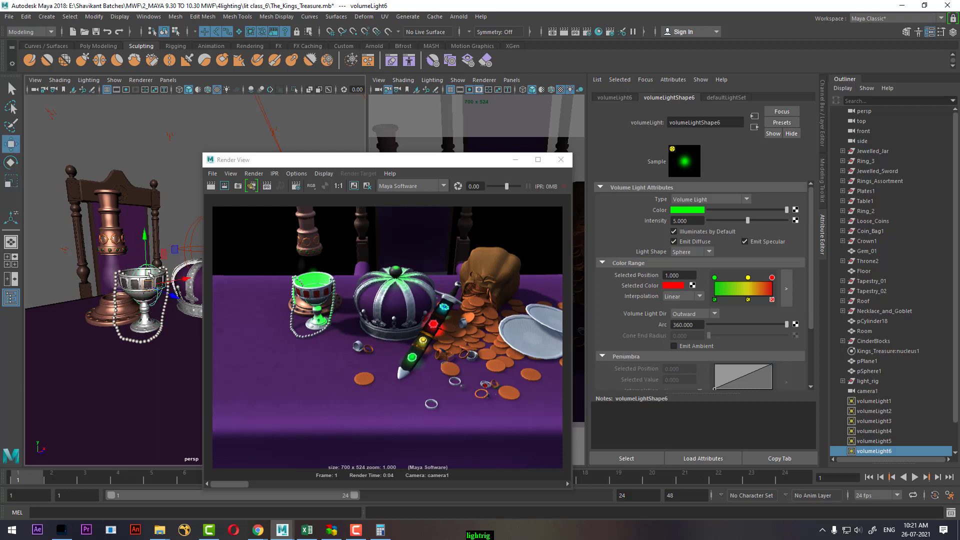
pyautogui.moveTo(187, 280); pyautogui.dragTo(180, 269)
pyautogui.press('f')
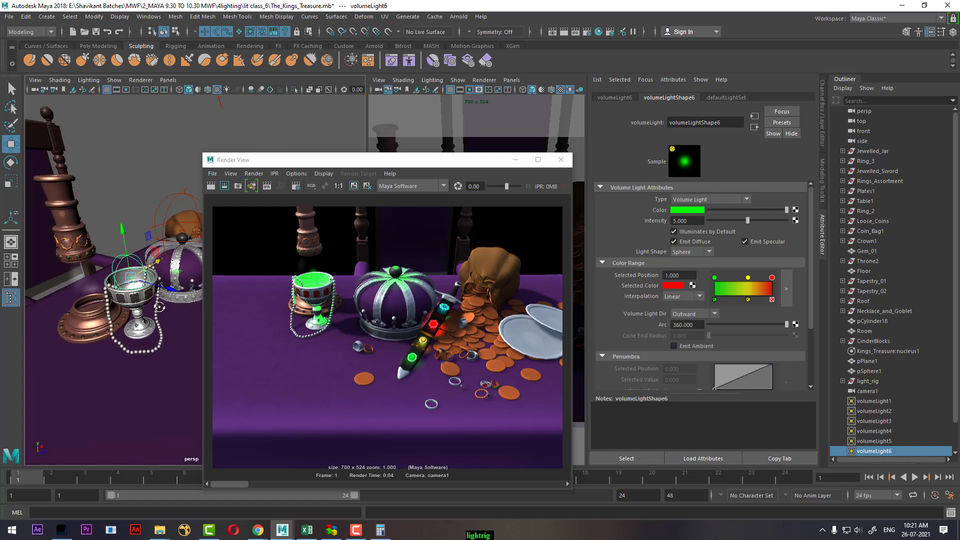
pyautogui.press('r')
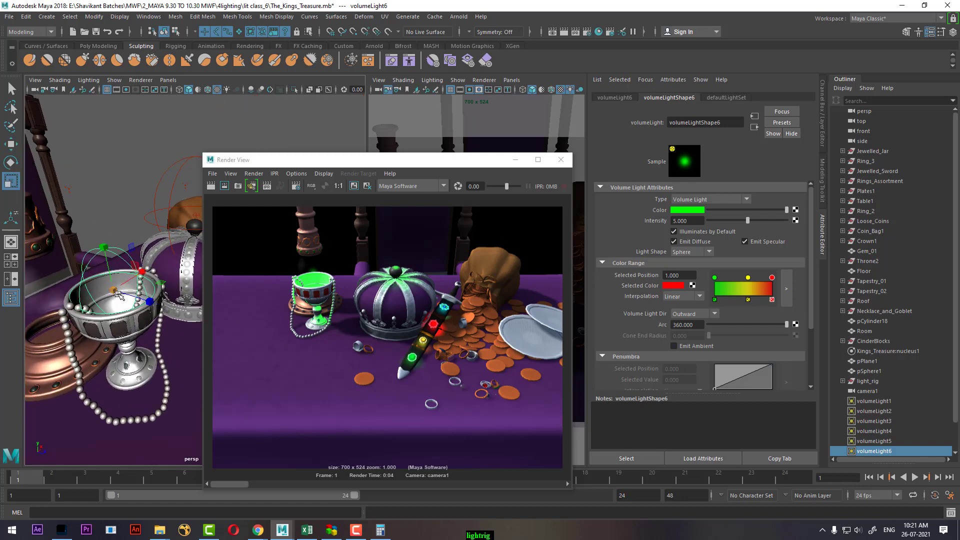
pyautogui.click(483, 136)
pyautogui.click(209, 185)
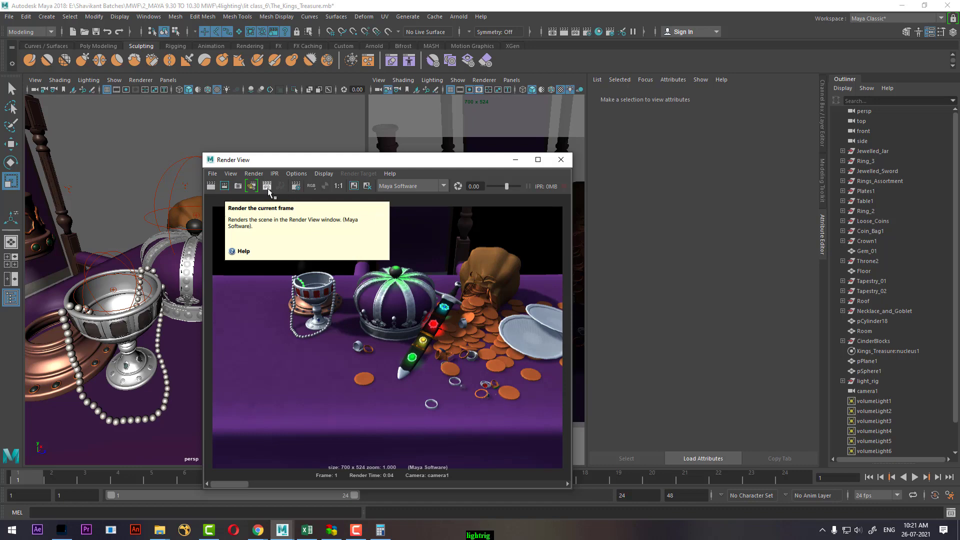
# - Set the goblet light's Volume Light Dir to Inward, compare it with the crown light's settings, and render
pyautogui.click(515, 159)
pyautogui.click(113, 270)
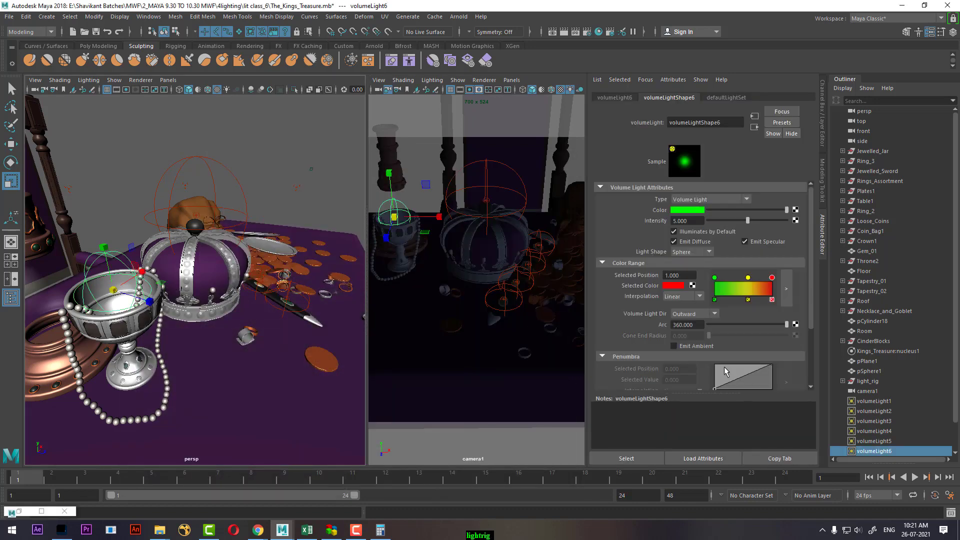
pyautogui.click(692, 296)
pyautogui.click(692, 296)
pyautogui.click(706, 315)
pyautogui.click(698, 337)
pyautogui.click(445, 205)
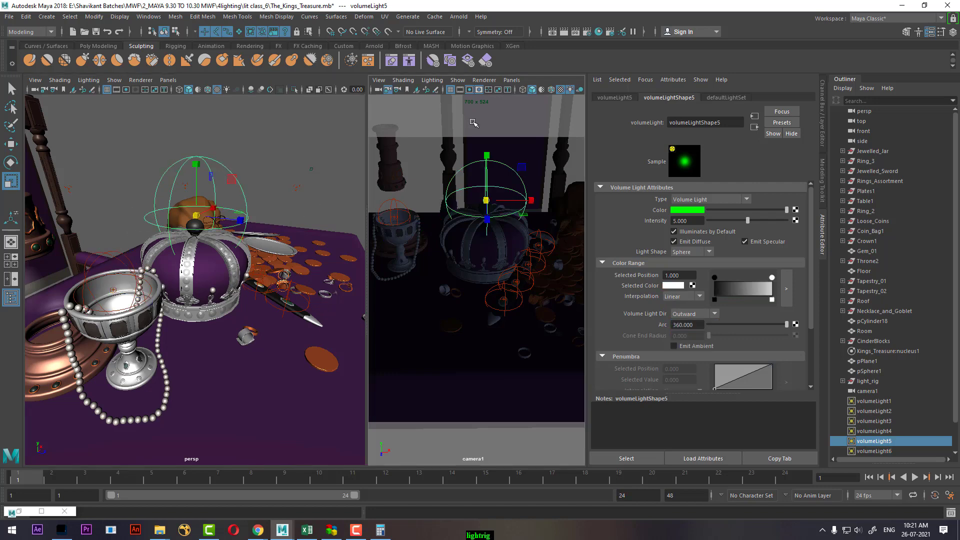
pyautogui.click(564, 32)
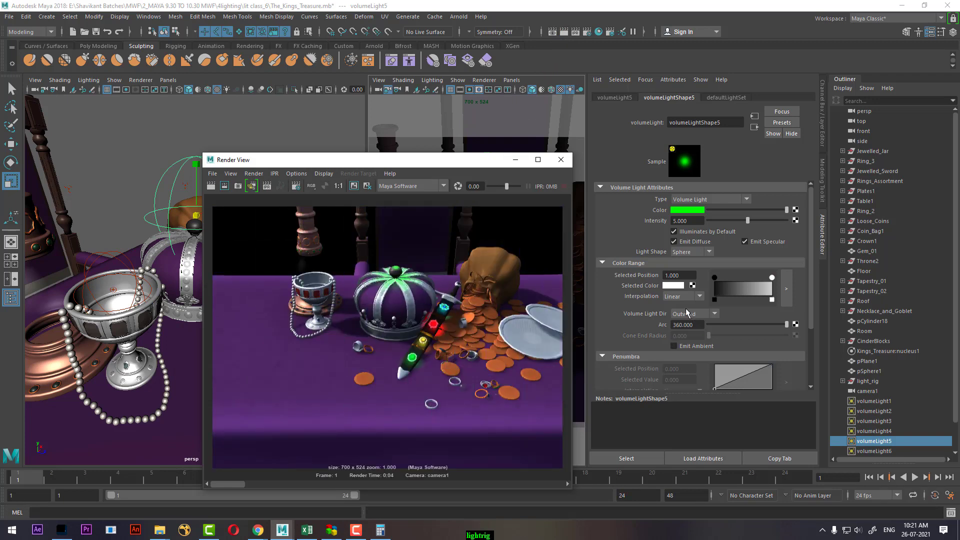
# - Return the goblet light's Volume Light Dir to Outward, enlarge the light to fill the cup, and render
pyautogui.click(116, 292)
pyautogui.click(691, 314)
pyautogui.click(684, 324)
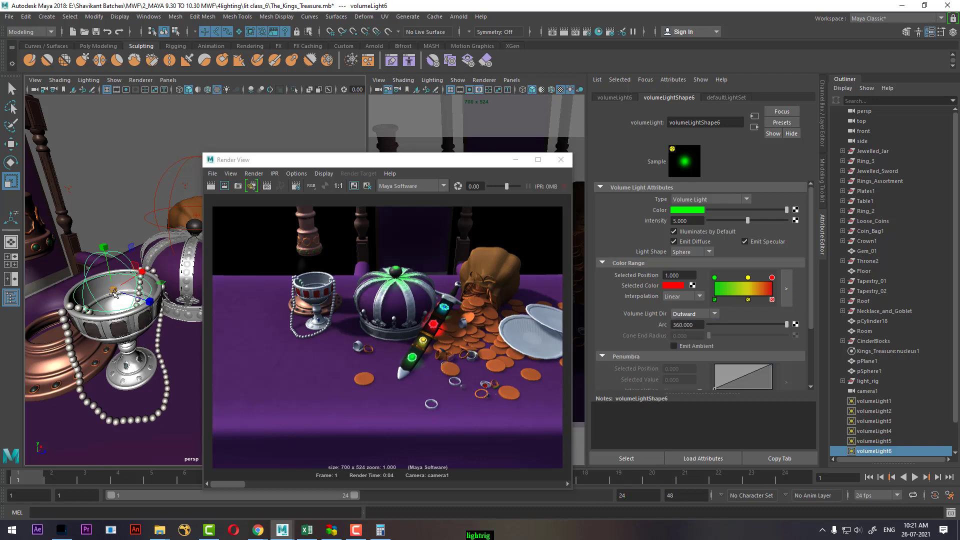
pyautogui.moveTo(117, 285); pyautogui.dragTo(150, 287)
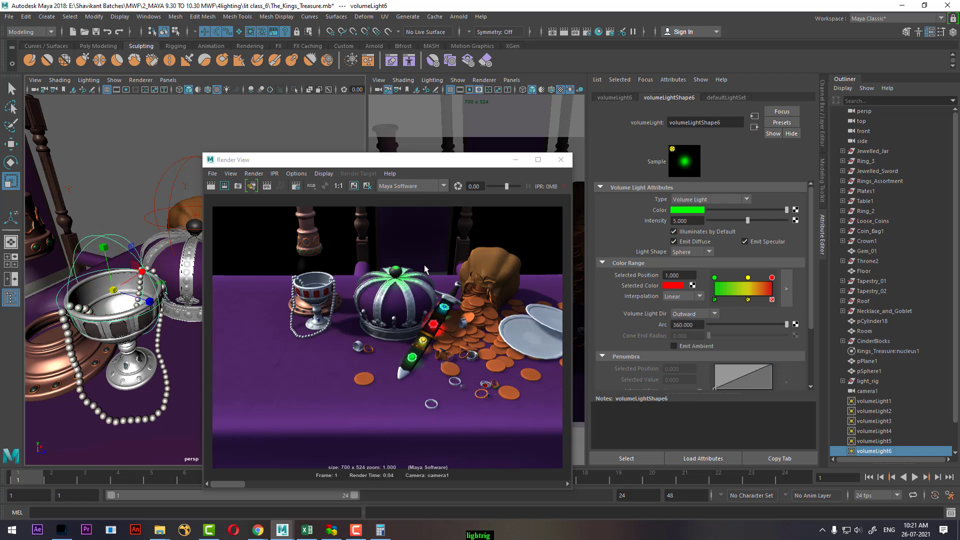
pyautogui.click(210, 186)
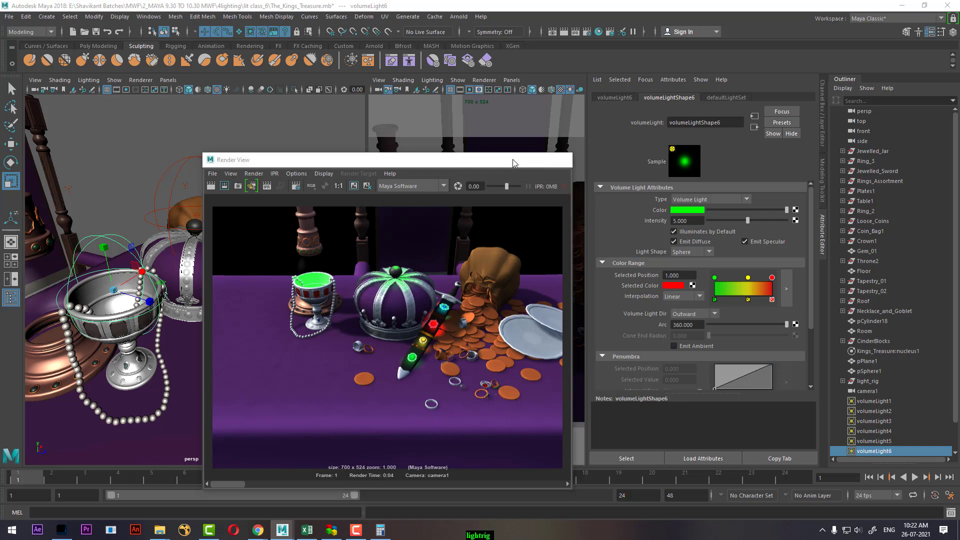
# - Duplicate the goblet's volume light and move the copy over to the crown
pyautogui.click(513, 162)
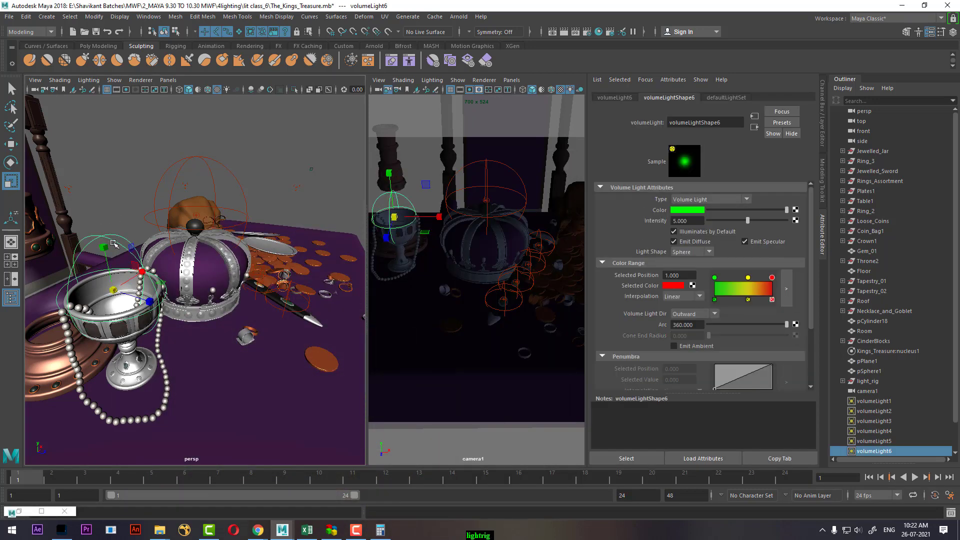
pyautogui.press('w')
pyautogui.keyDown('alt'); pyautogui.moveTo(120, 333); pyautogui.dragTo(105, 331); pyautogui.keyUp('alt')
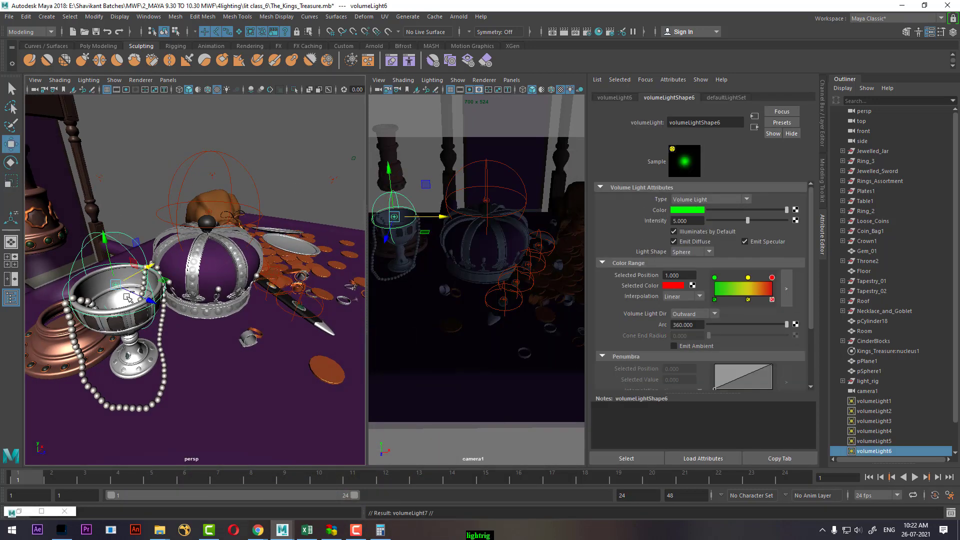
pyautogui.hotkey('ctrl', 'd')
pyautogui.moveTo(152, 261); pyautogui.dragTo(237, 221)
# - Enlarge the duplicated light around the crown, center it on the crown's body, and render the scene
pyautogui.press('r')
pyautogui.press('w')
pyautogui.moveTo(285, 281); pyautogui.dragTo(269, 304)
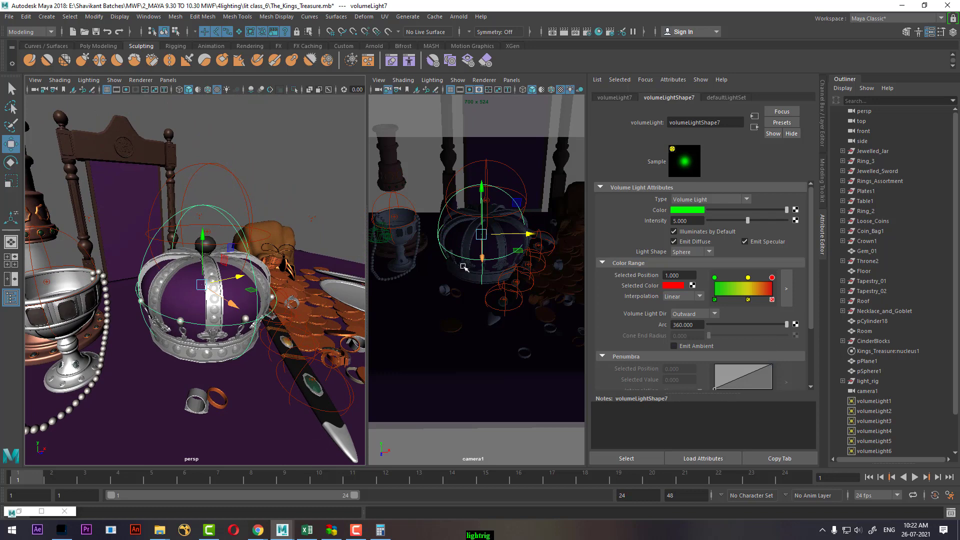
pyautogui.click(569, 173)
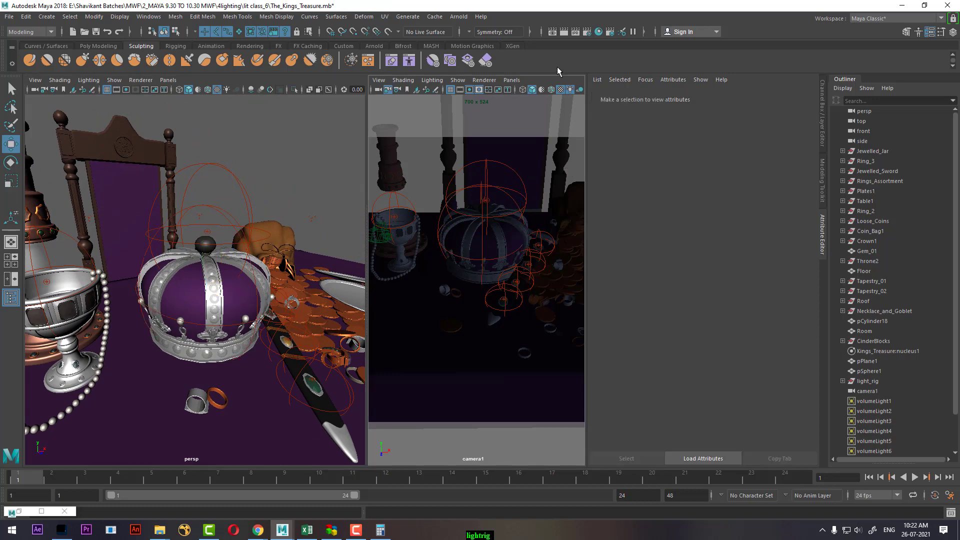
pyautogui.click(565, 32)
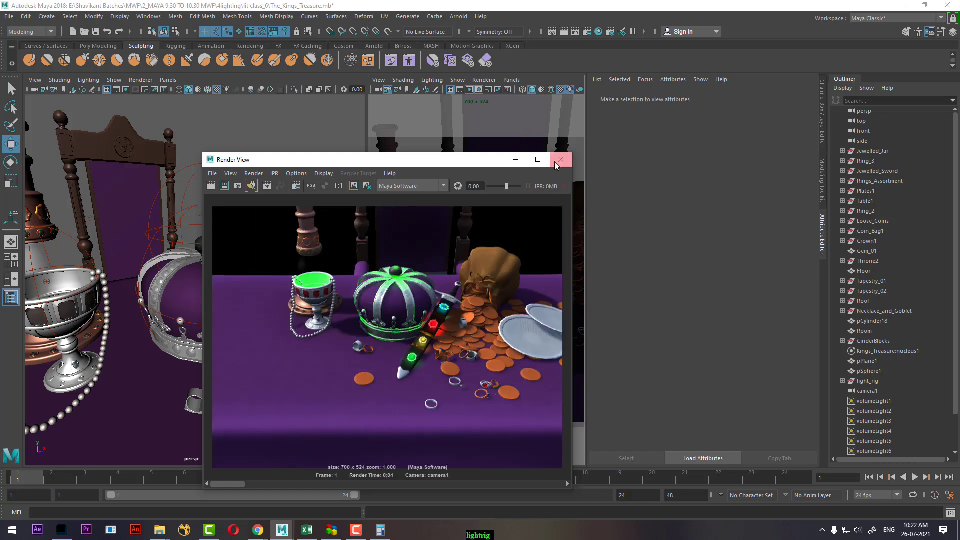
# - Set the Volume Light Dir of the light around the crown's body to Inward and render the camera view
pyautogui.click(515, 159)
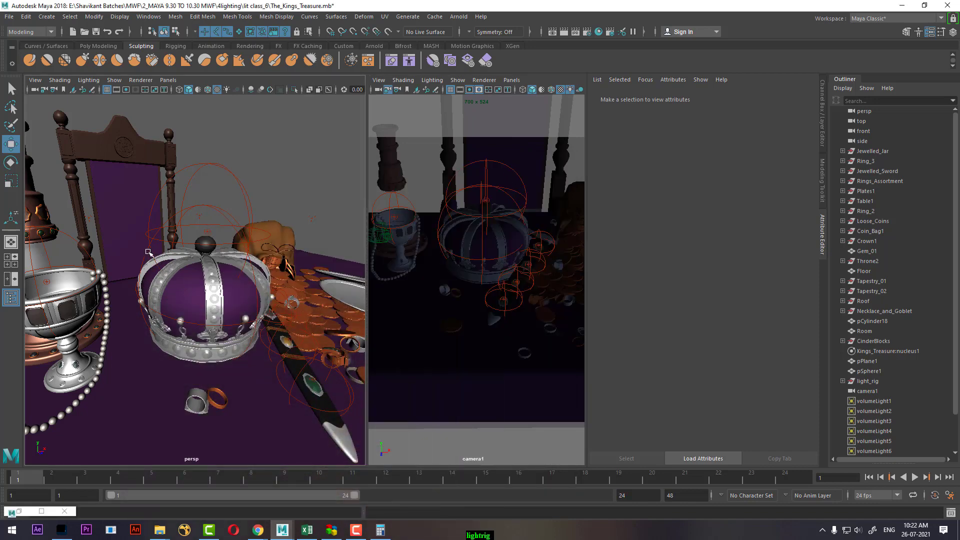
pyautogui.click(148, 252)
pyautogui.click(693, 314)
pyautogui.click(691, 335)
pyautogui.click(520, 148)
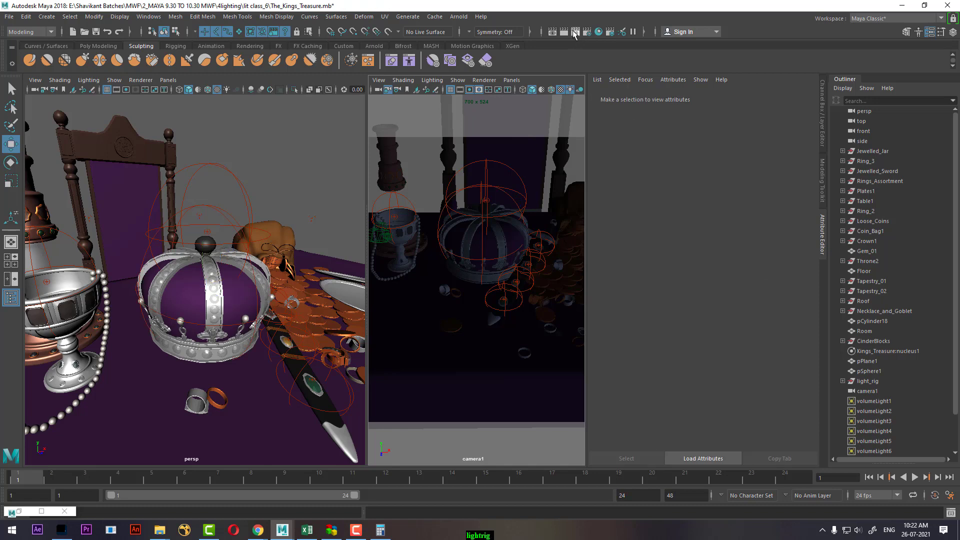
pyautogui.click(564, 31)
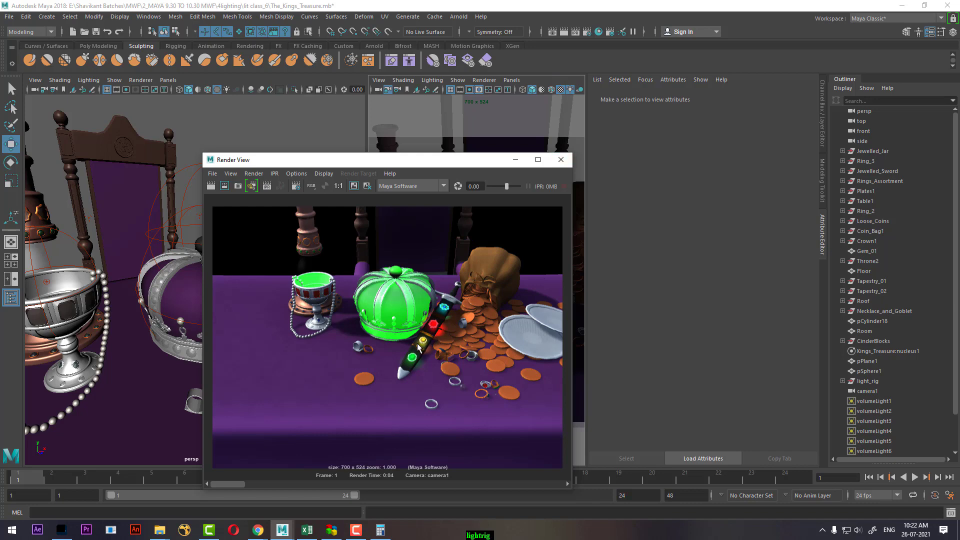
pyautogui.click(515, 160)
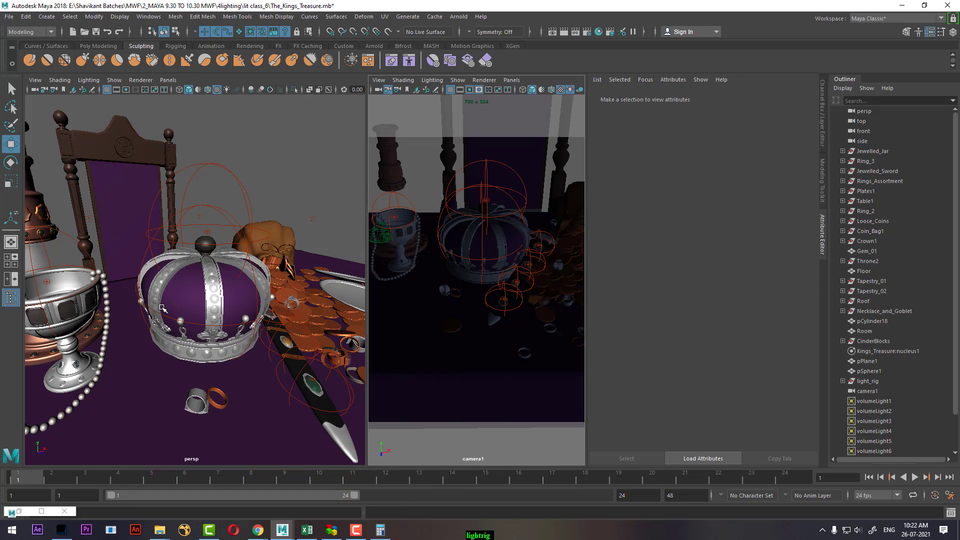
# - Change the Color of the light around the crown's body to cyan and render the scene
pyautogui.click(147, 258)
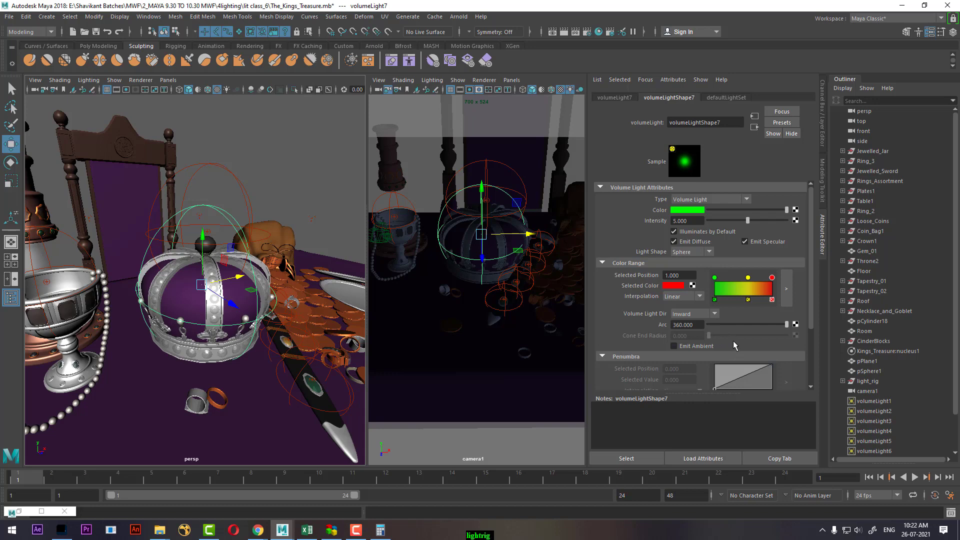
pyautogui.scroll(-2, 731, 341)
pyautogui.scroll(2, 752, 332)
pyautogui.click(693, 211)
pyautogui.click(692, 210)
pyautogui.click(692, 211)
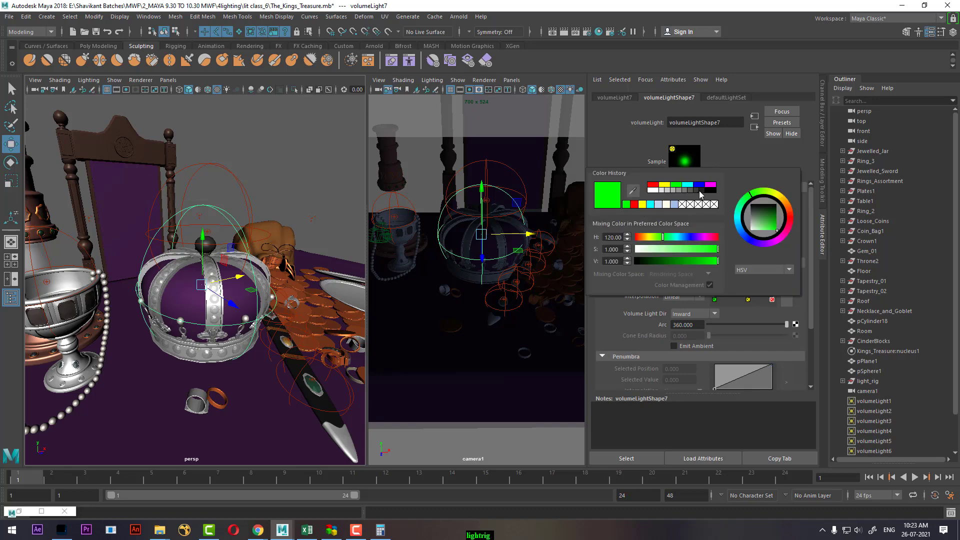
pyautogui.click(687, 188)
pyautogui.click(457, 194)
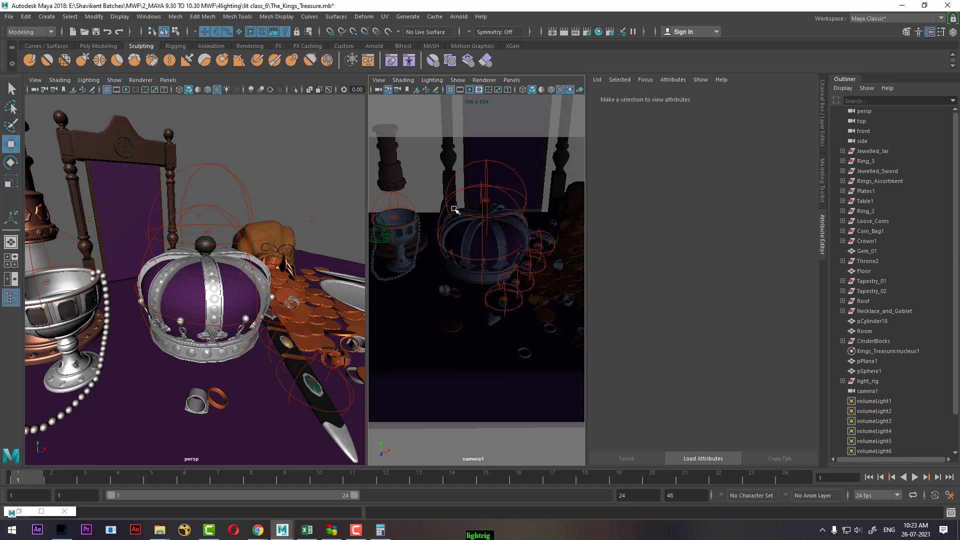
pyautogui.click(562, 31)
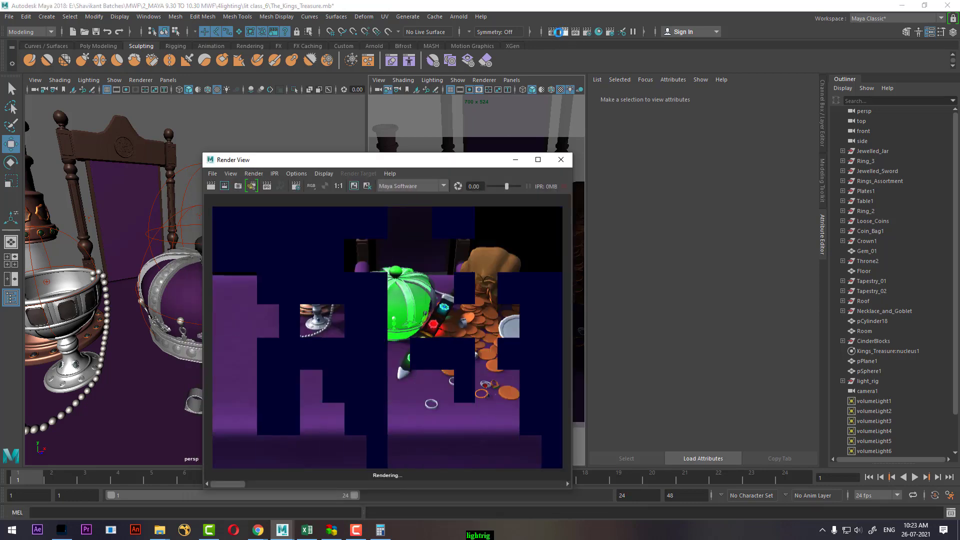
pyautogui.click(561, 159)
# - Shift the green marker in the crown light's Color Range to position 0.365 and render the scene
pyautogui.click(238, 234)
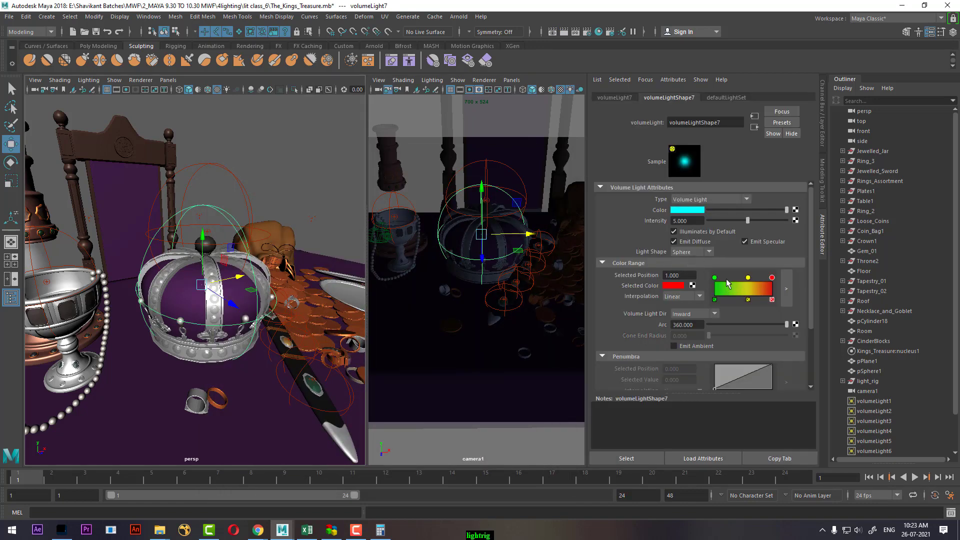
pyautogui.moveTo(716, 281); pyautogui.dragTo(736, 281)
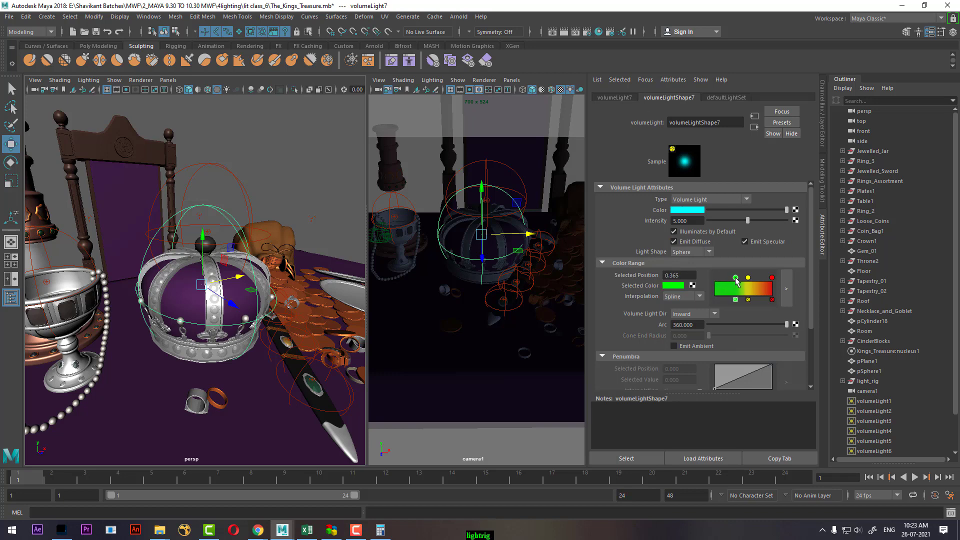
pyautogui.click(573, 163)
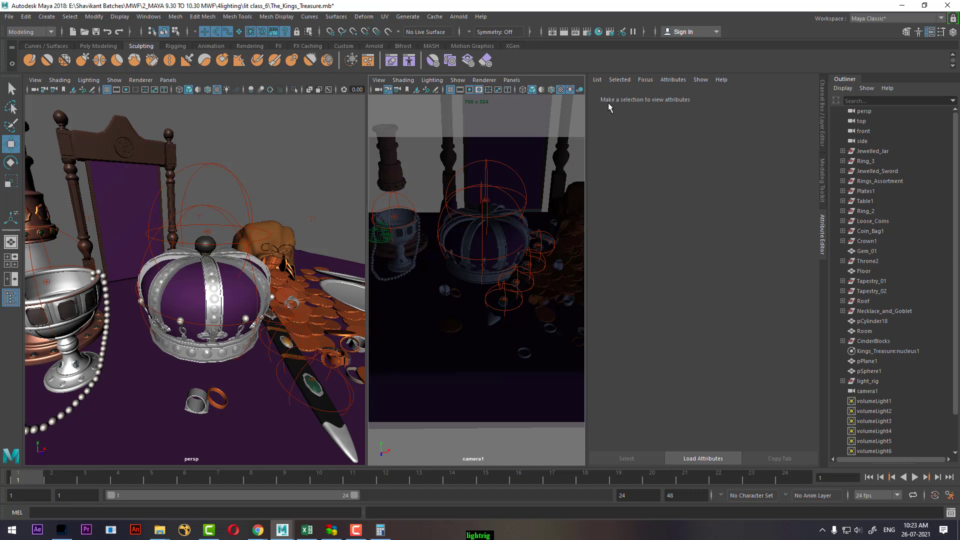
pyautogui.click(563, 32)
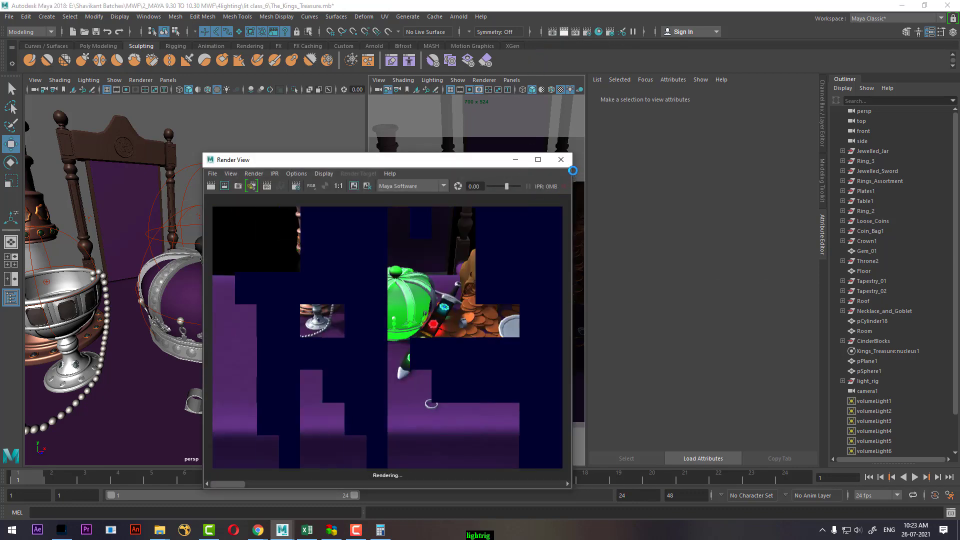
pyautogui.click(561, 160)
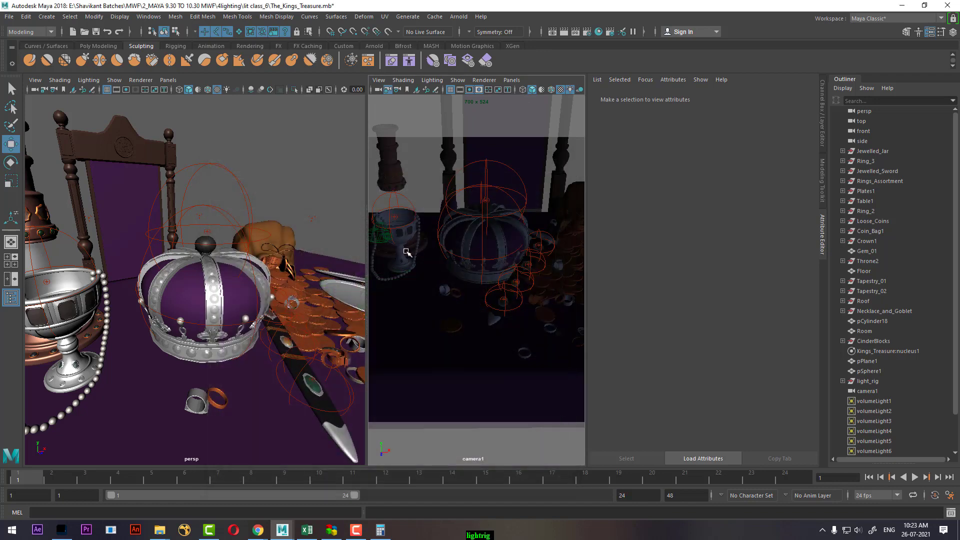
# - Move the yellow marker in the crown light's Color Range ahead of the green one and render the scene
pyautogui.click(242, 250)
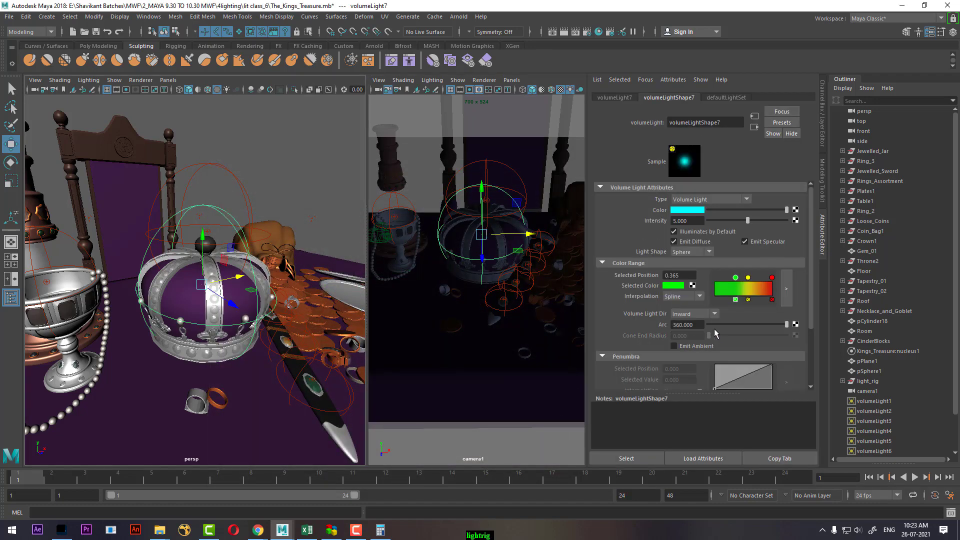
pyautogui.moveTo(748, 278); pyautogui.dragTo(725, 284)
pyautogui.click(565, 174)
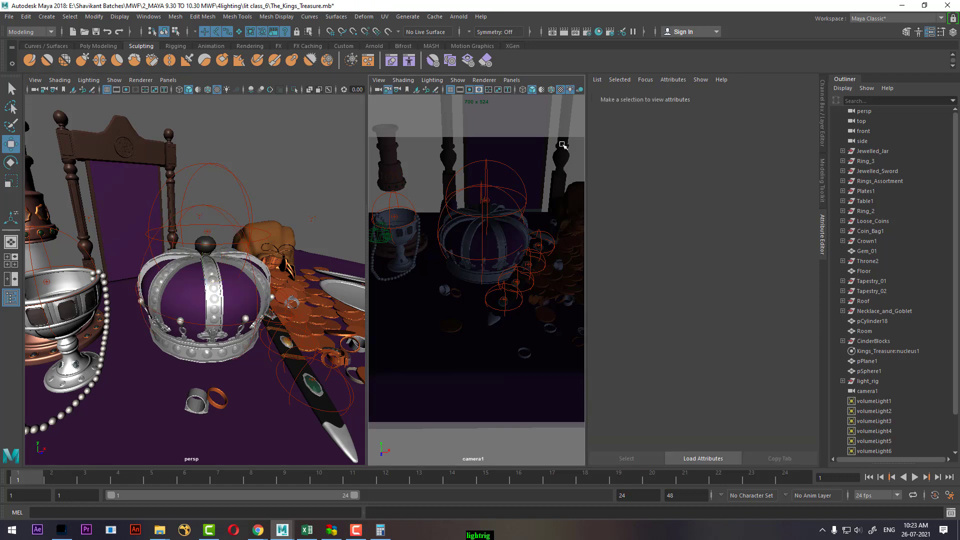
pyautogui.click(566, 32)
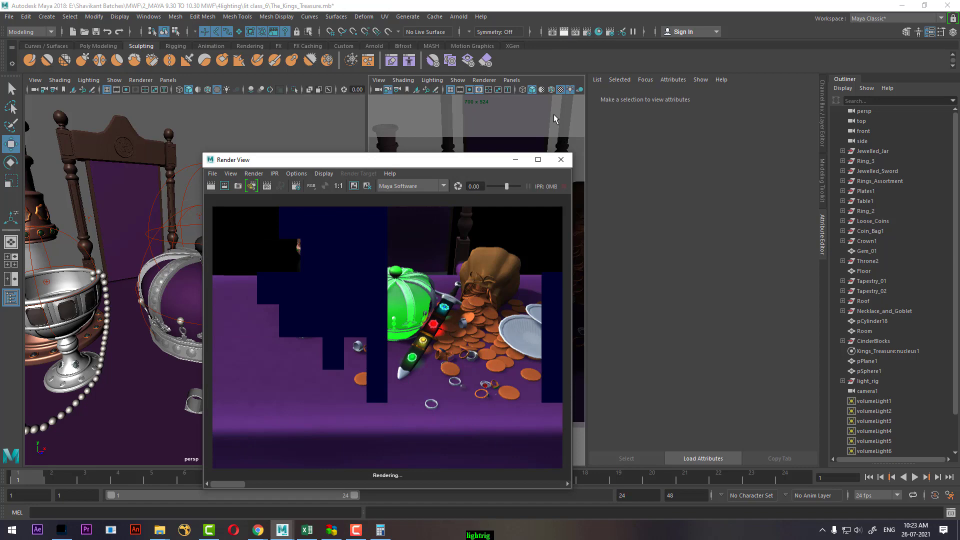
pyautogui.click(516, 159)
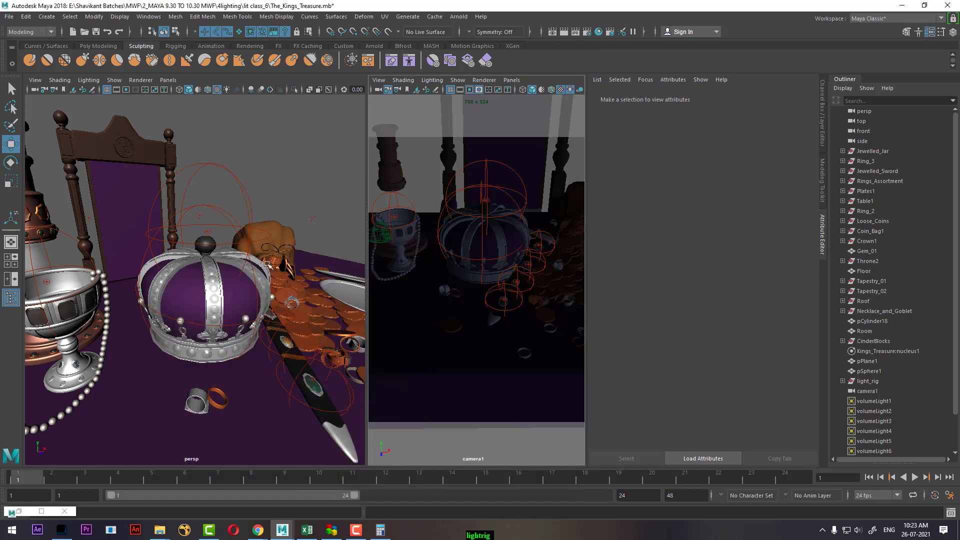
# - Delete the green and yellow markers from the crown light's Color Range, keeping only red, and render the scene
pyautogui.click(230, 229)
pyautogui.click(253, 268)
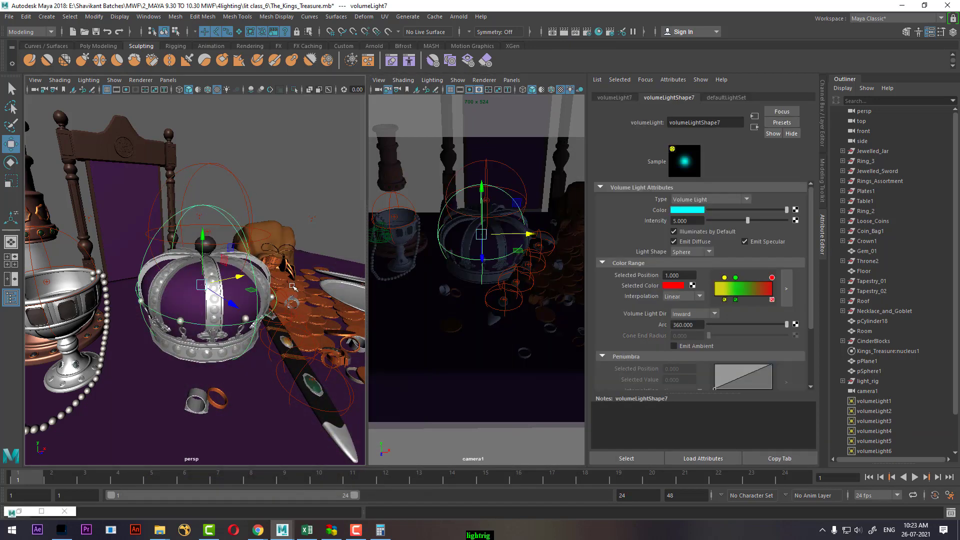
pyautogui.click(735, 299)
pyautogui.click(724, 300)
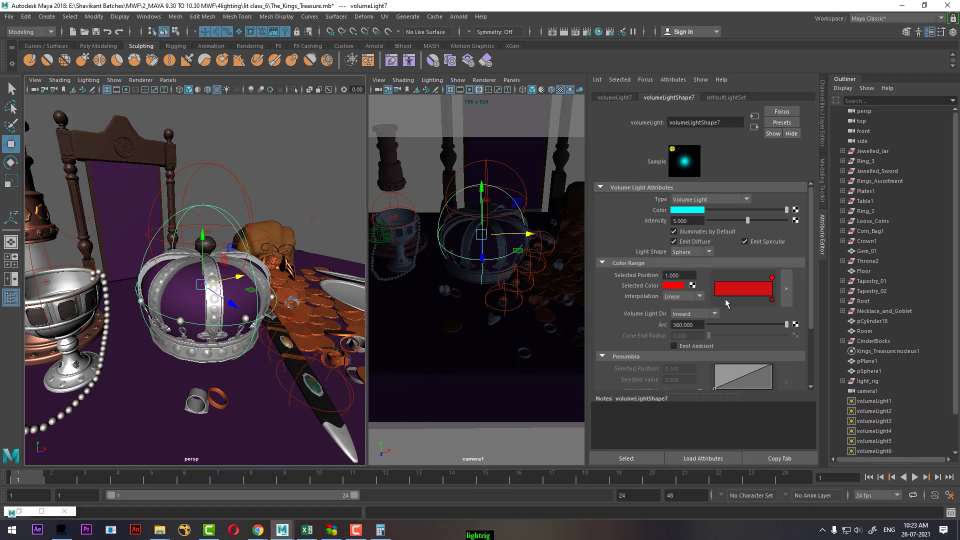
pyautogui.click(546, 182)
pyautogui.click(564, 33)
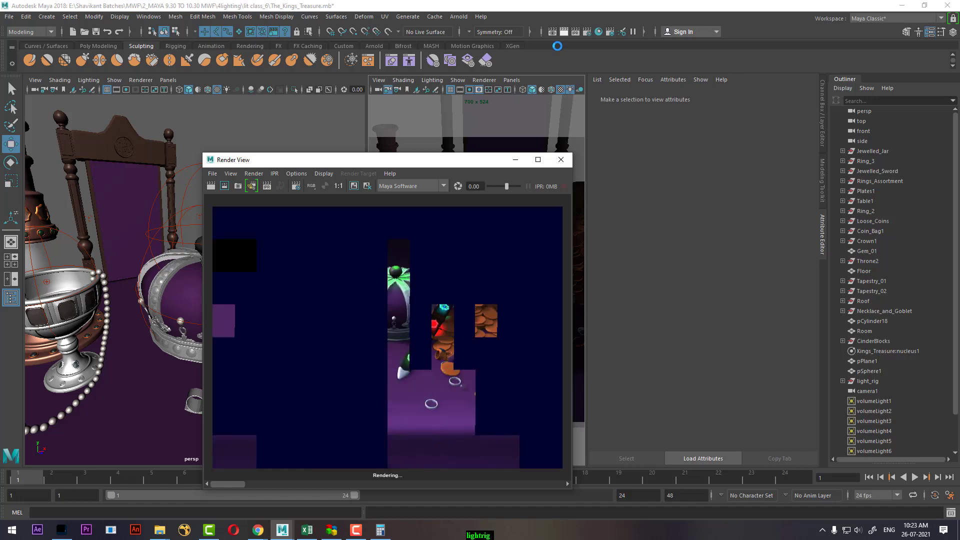
pyautogui.click(561, 160)
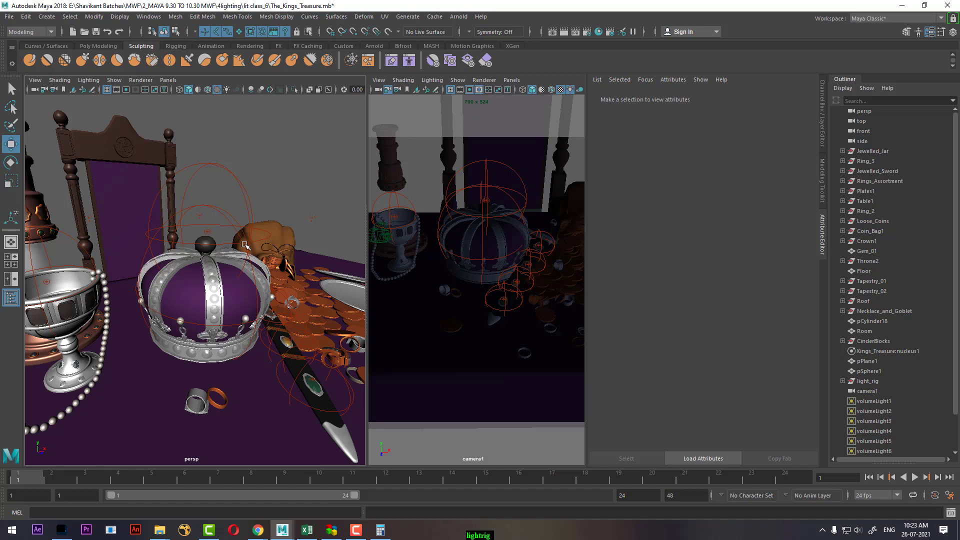
# - Add a yellow marker at position 0 of the crown light's Color Range and render the perspective view
pyautogui.click(252, 273)
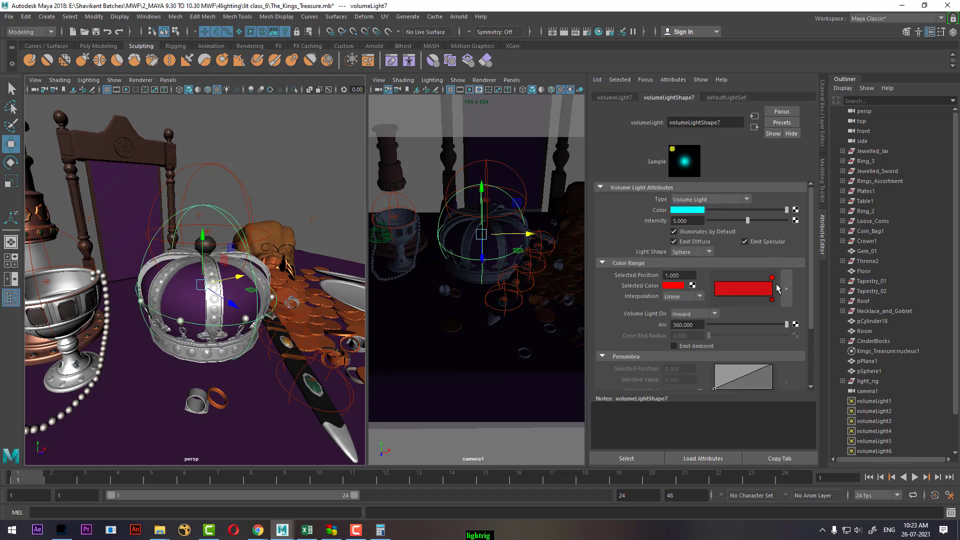
pyautogui.click(714, 288)
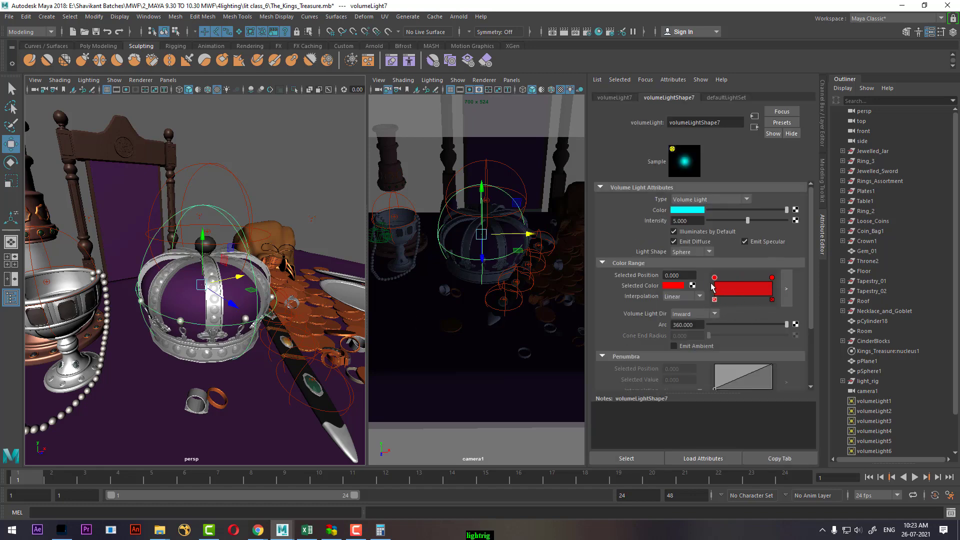
pyautogui.click(674, 287)
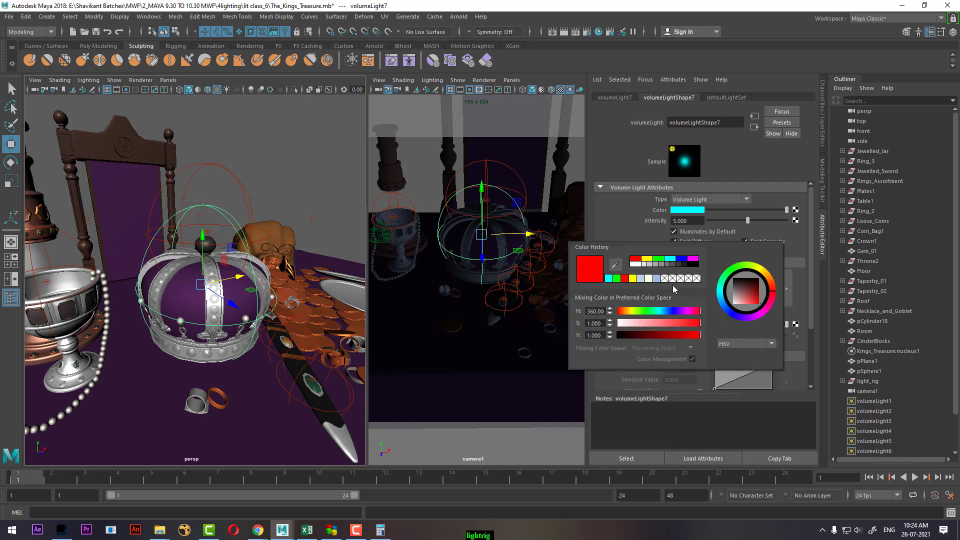
pyautogui.click(657, 259)
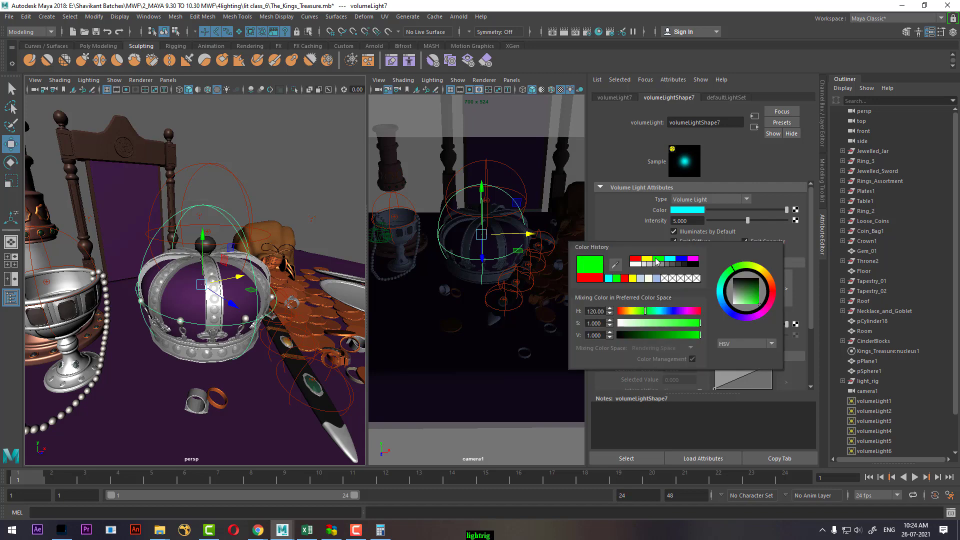
pyautogui.click(649, 259)
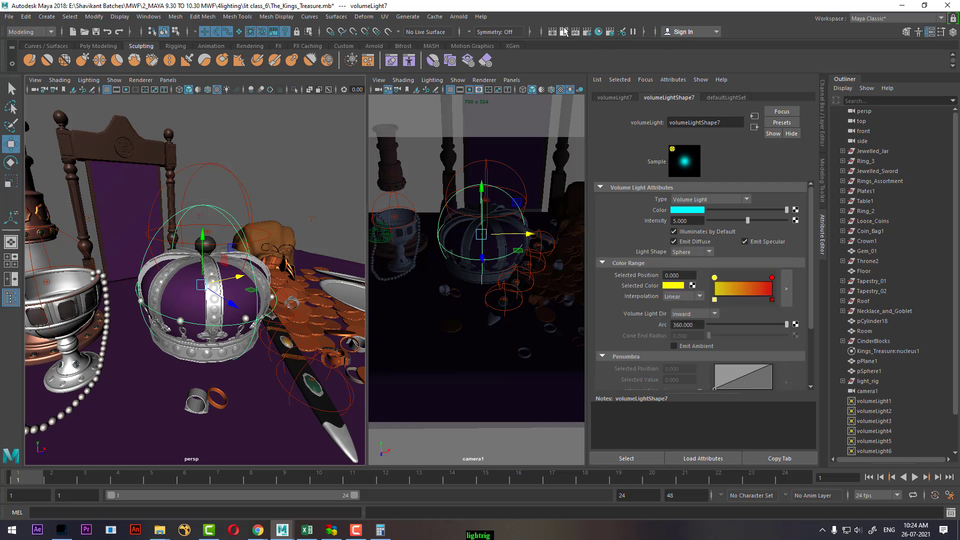
pyautogui.click(575, 32)
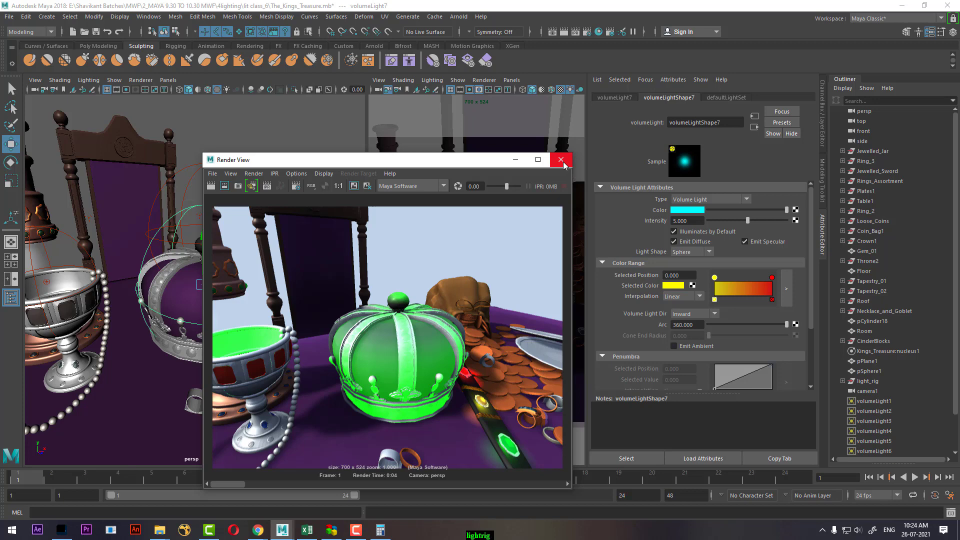
pyautogui.click(561, 159)
# - Compare the settings of the light above the crown with the crown body light's, including its Volume Light Dir options
pyautogui.click(227, 170)
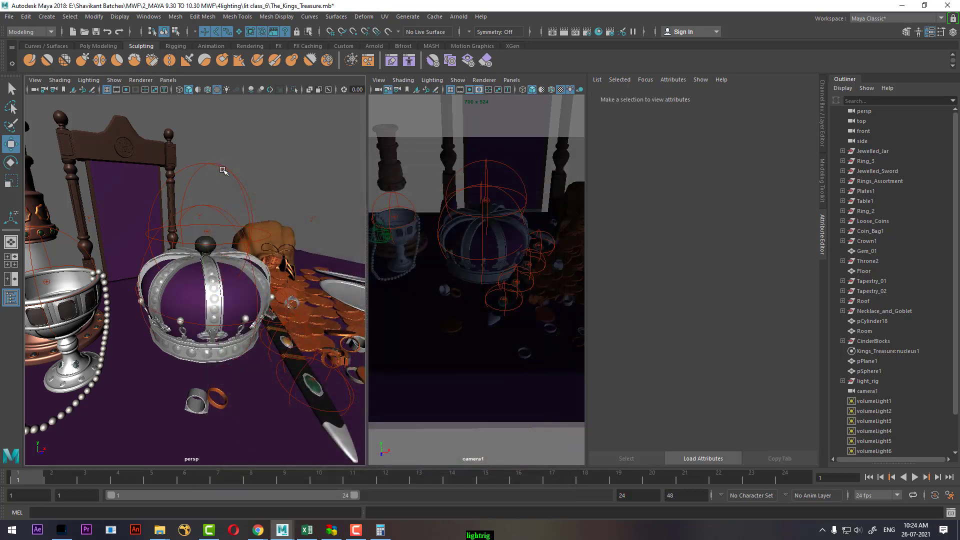
pyautogui.click(240, 174)
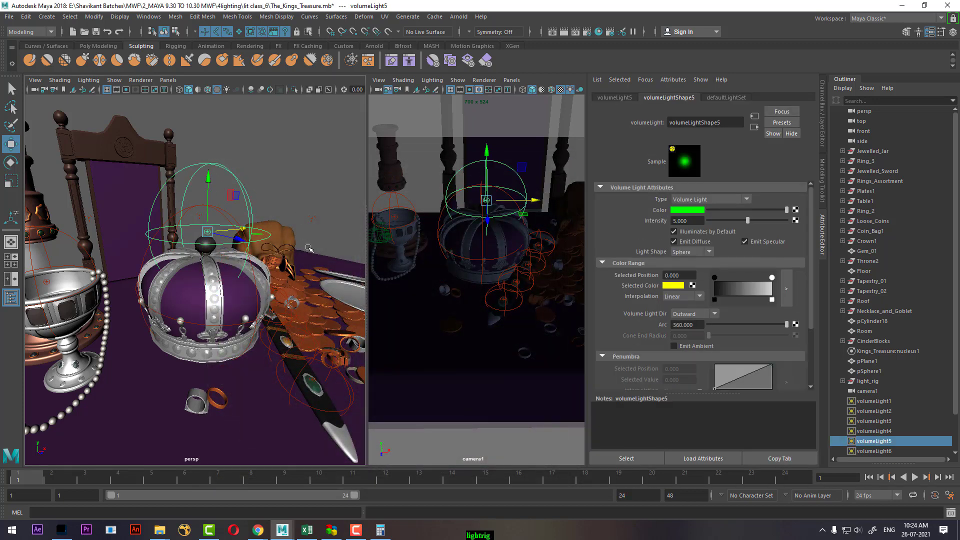
pyautogui.click(259, 290)
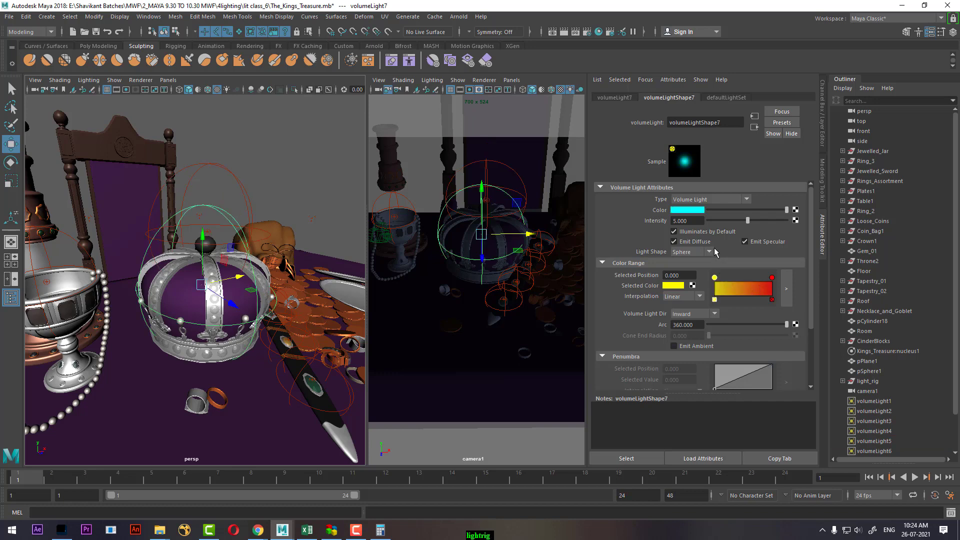
pyautogui.click(712, 315)
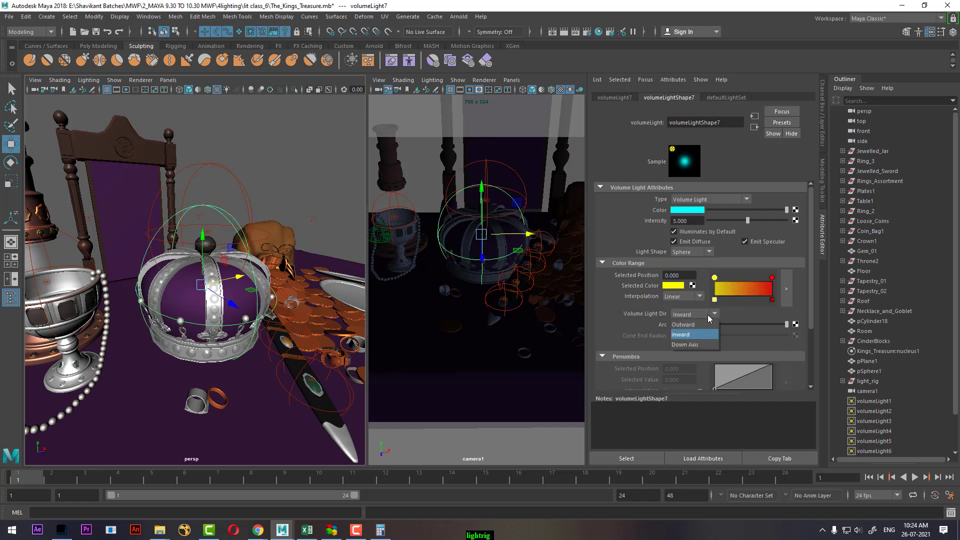
pyautogui.click(707, 314)
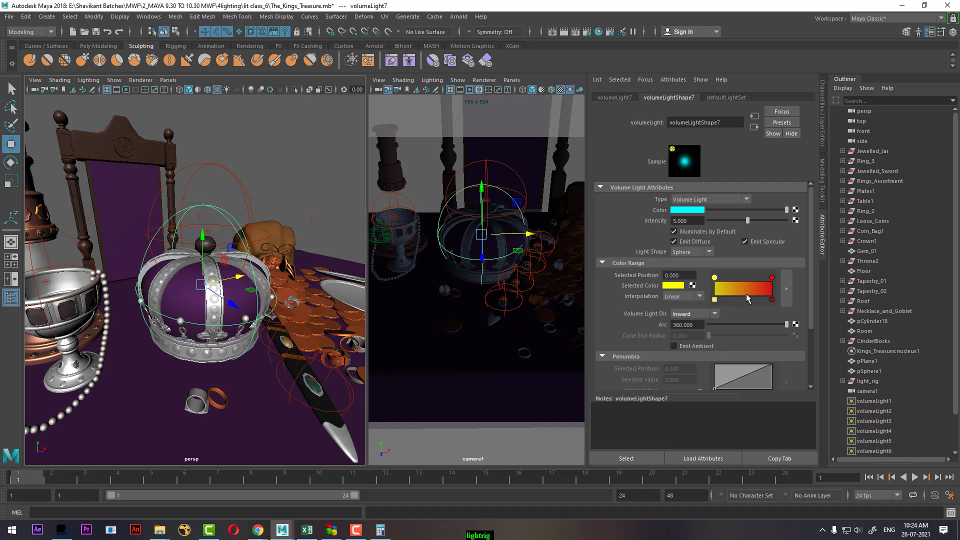
# - Set the Color of the light around the crown's body to white and deselect the light
pyautogui.click(688, 208)
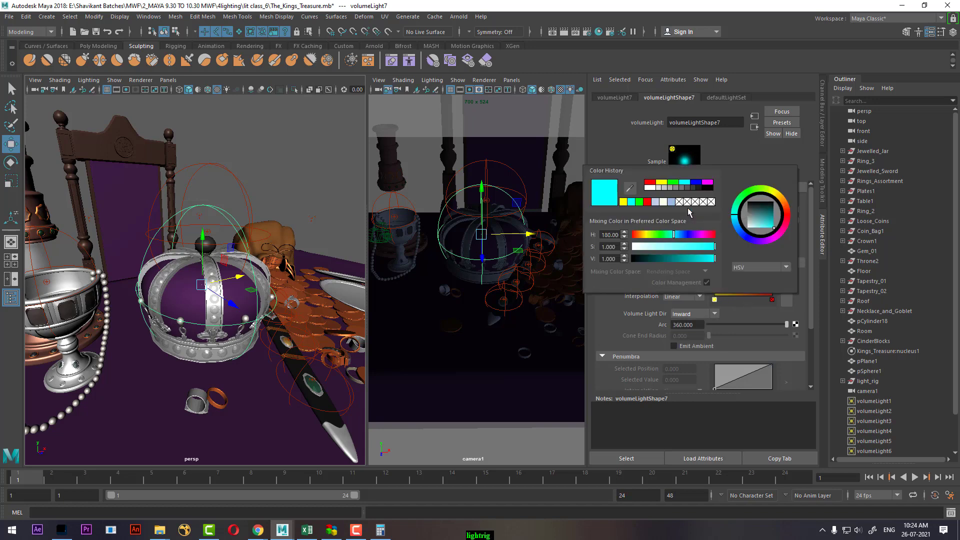
pyautogui.click(654, 187)
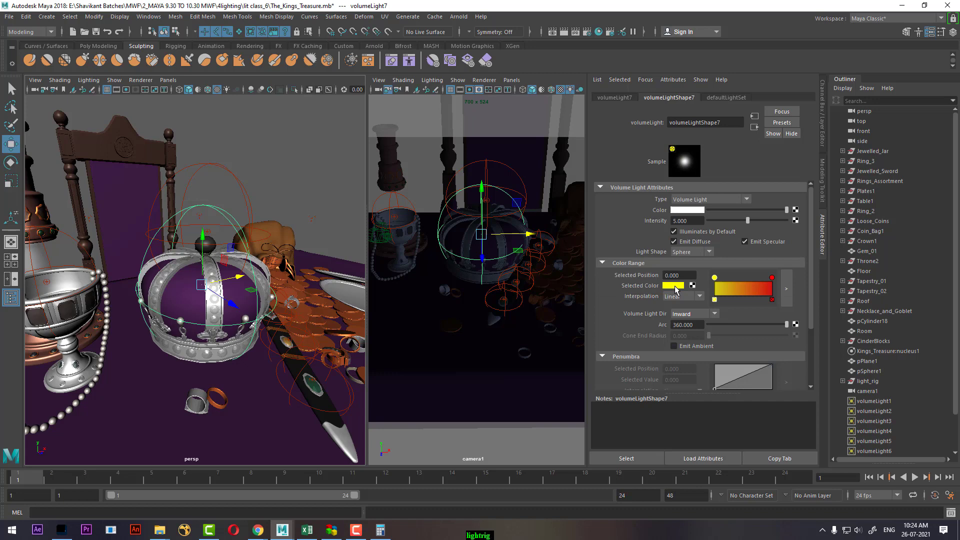
pyautogui.click(303, 197)
pyautogui.middleClick(525, 132)
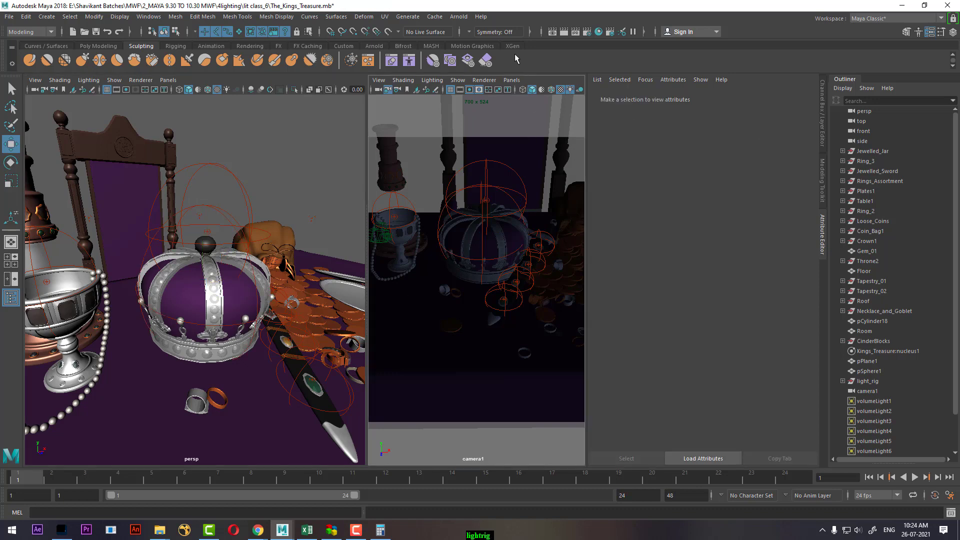
# - Scale down the light around the crown's body, rendering the camera1 view before and after the change
pyautogui.click(563, 32)
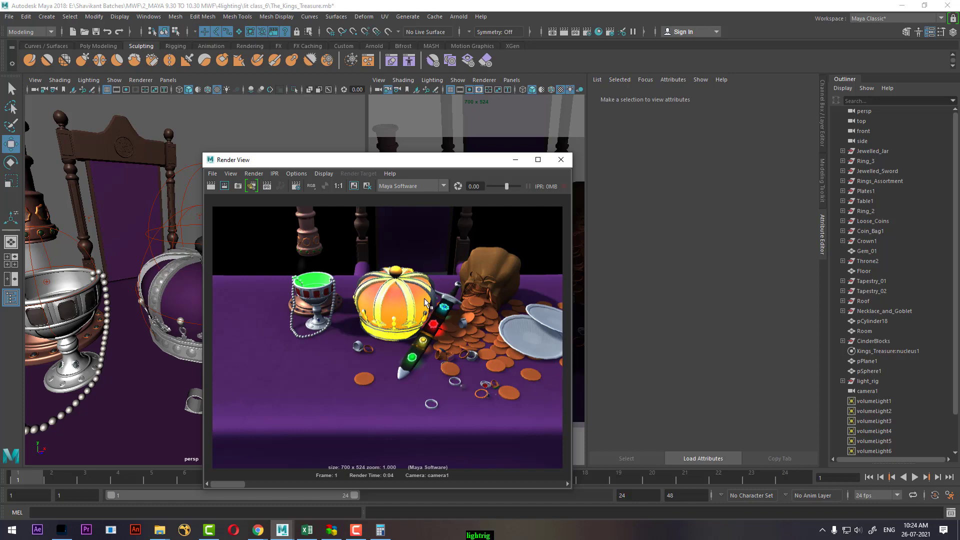
pyautogui.click(516, 160)
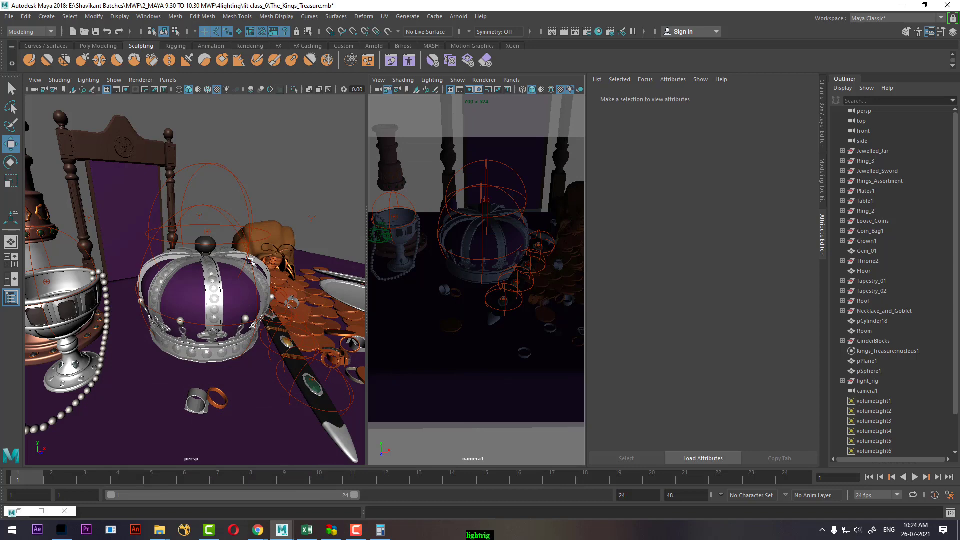
pyautogui.click(249, 260)
pyautogui.click(237, 253)
pyautogui.press('r')
pyautogui.moveTo(203, 235); pyautogui.dragTo(213, 286)
pyautogui.click(574, 165)
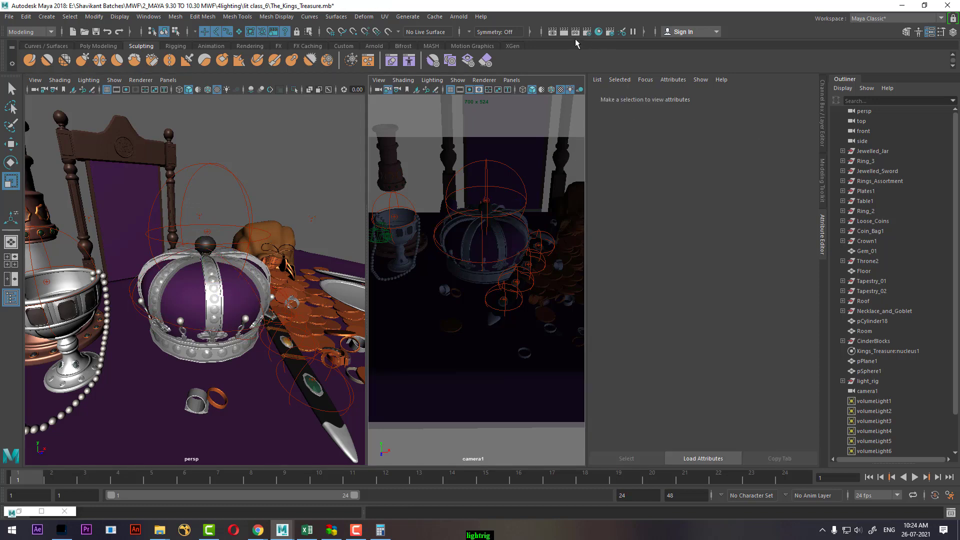
pyautogui.click(564, 32)
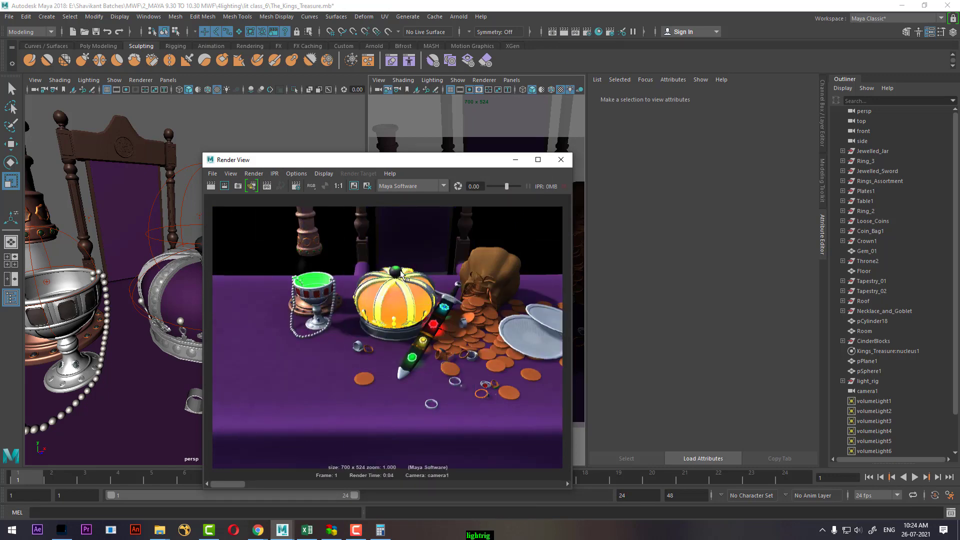
pyautogui.click(561, 159)
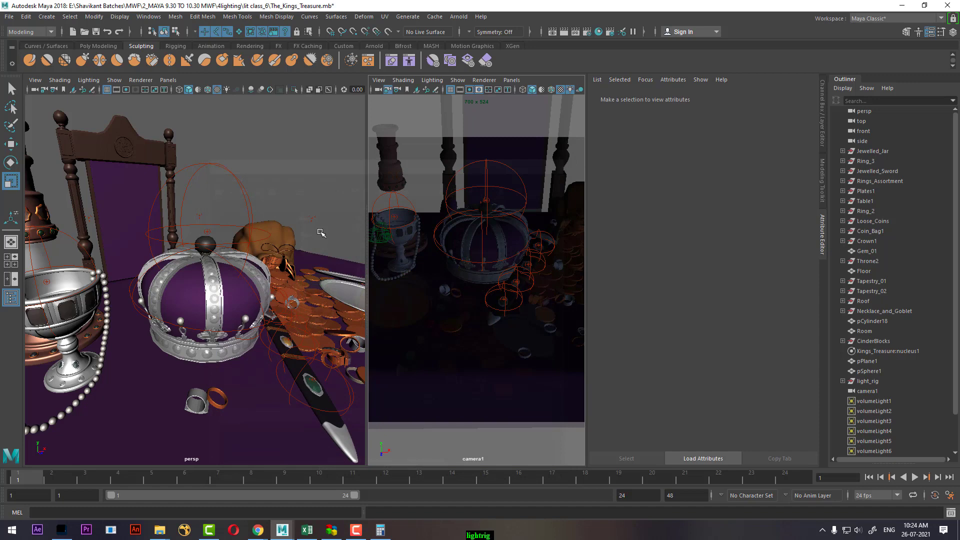
# - Shrink the light above the crown, set its Volume Light Dir to Inward, render the camera1 view, and enlarge the light slightly
pyautogui.click(236, 182)
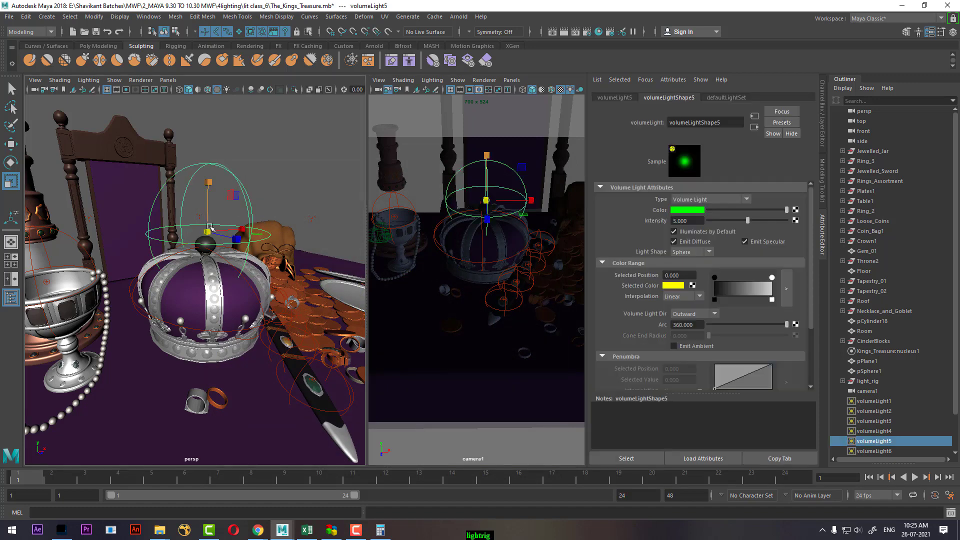
pyautogui.moveTo(207, 231); pyautogui.dragTo(142, 286)
pyautogui.keyDown('alt'); pyautogui.moveTo(242, 216); pyautogui.dragTo(280, 300, button='right'); pyautogui.keyUp('alt')
pyautogui.click(700, 315)
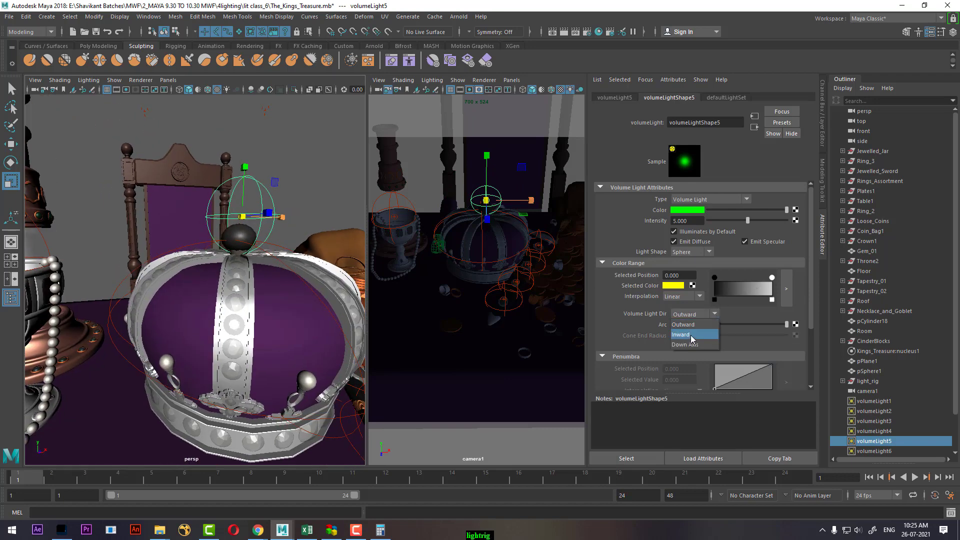
pyautogui.click(680, 333)
pyautogui.click(565, 183)
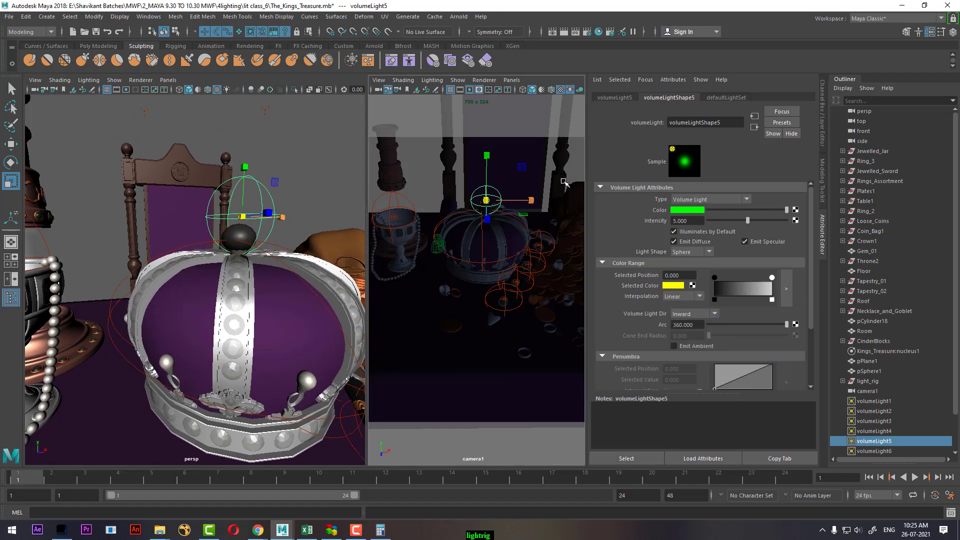
pyautogui.click(553, 32)
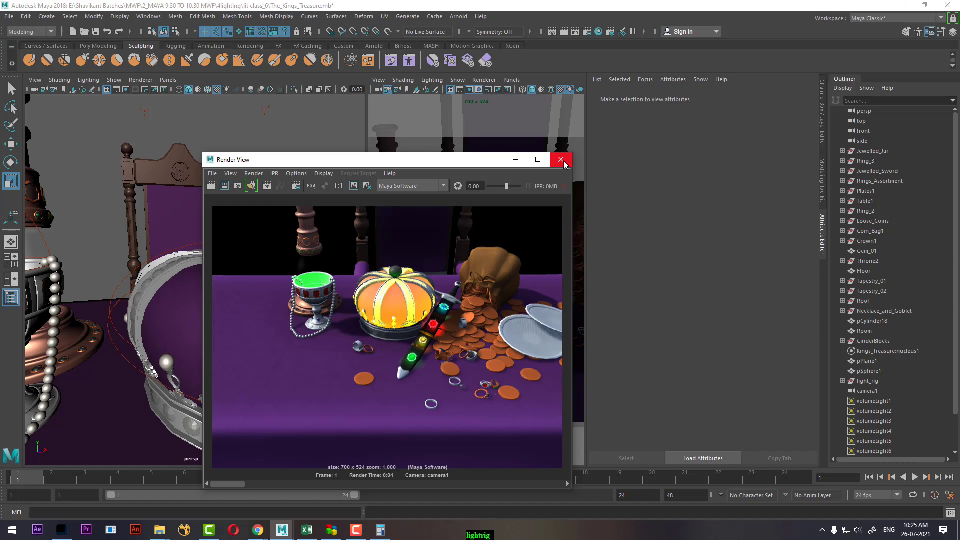
pyautogui.click(560, 160)
pyautogui.click(270, 216)
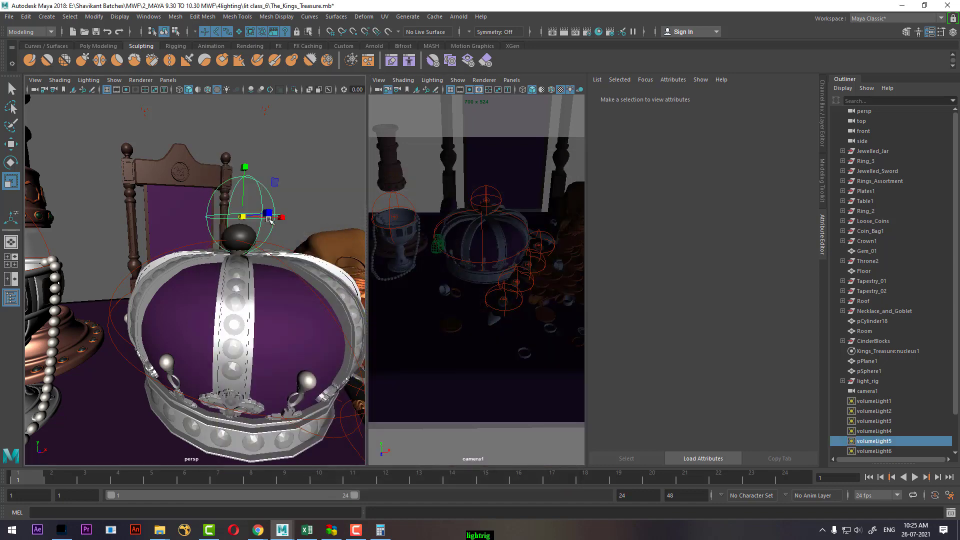
pyautogui.moveTo(244, 219); pyautogui.dragTo(248, 220)
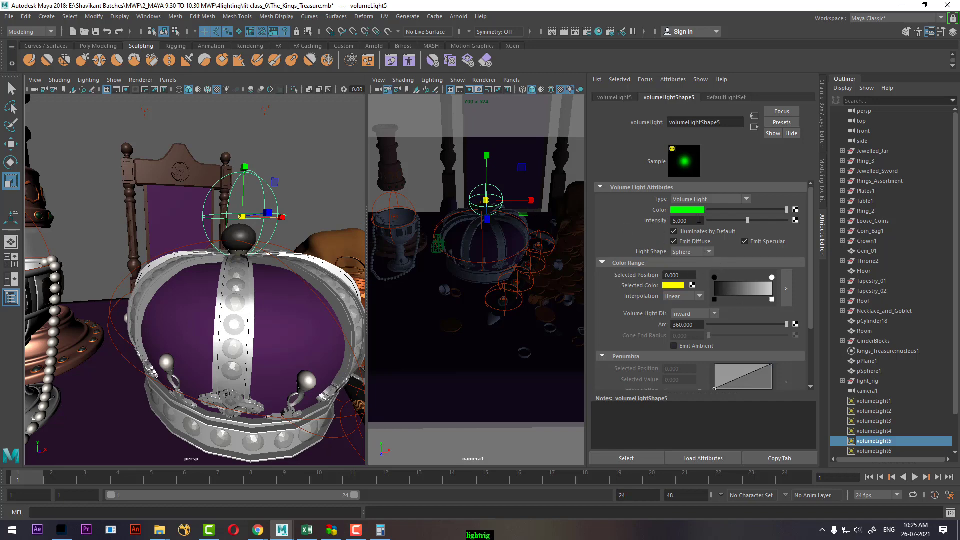
# - Try white as the Selected Color in the Color Range and render the camera1 view
pyautogui.click(674, 287)
pyautogui.click(635, 265)
pyautogui.click(496, 113)
pyautogui.click(551, 32)
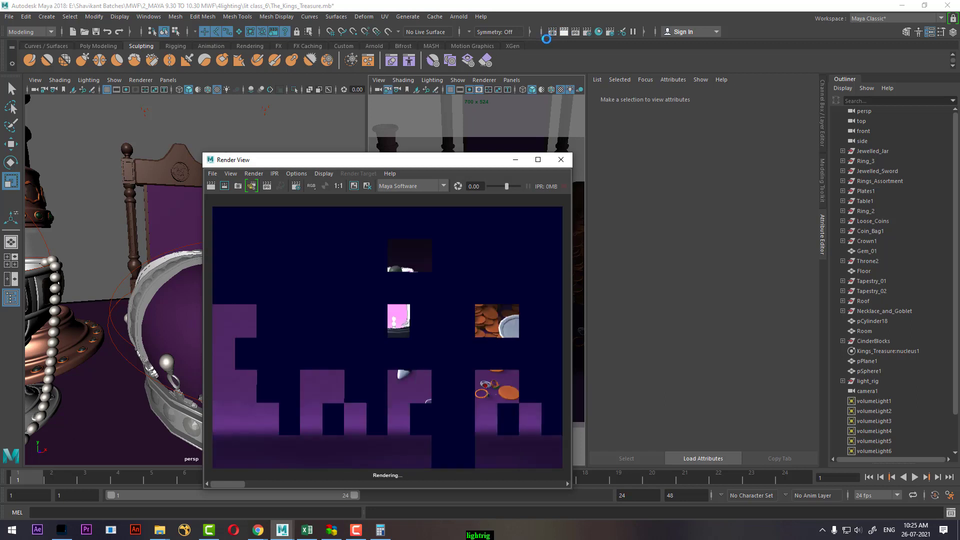
pyautogui.click(561, 160)
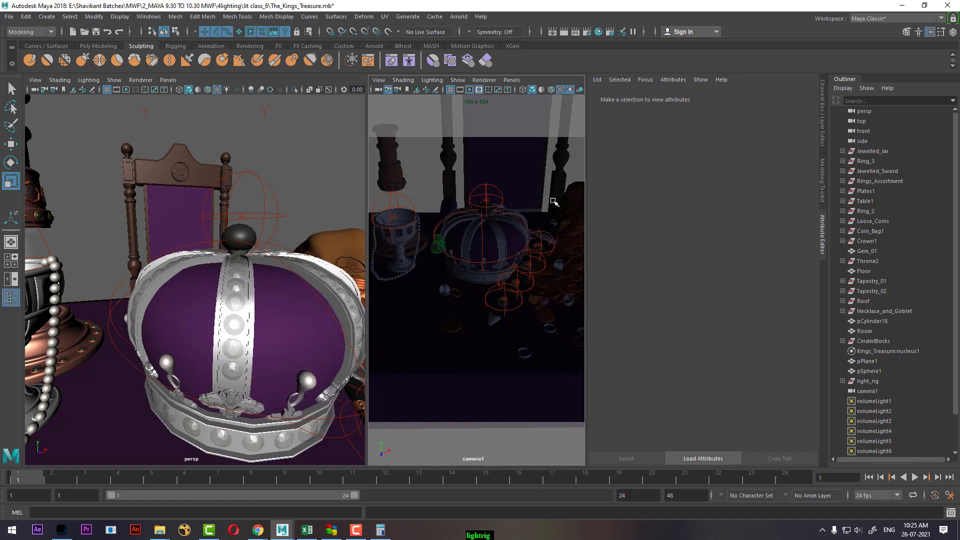
pyautogui.hotkey('ctrl', 'z')
pyautogui.hotkey('ctrl', 'z')
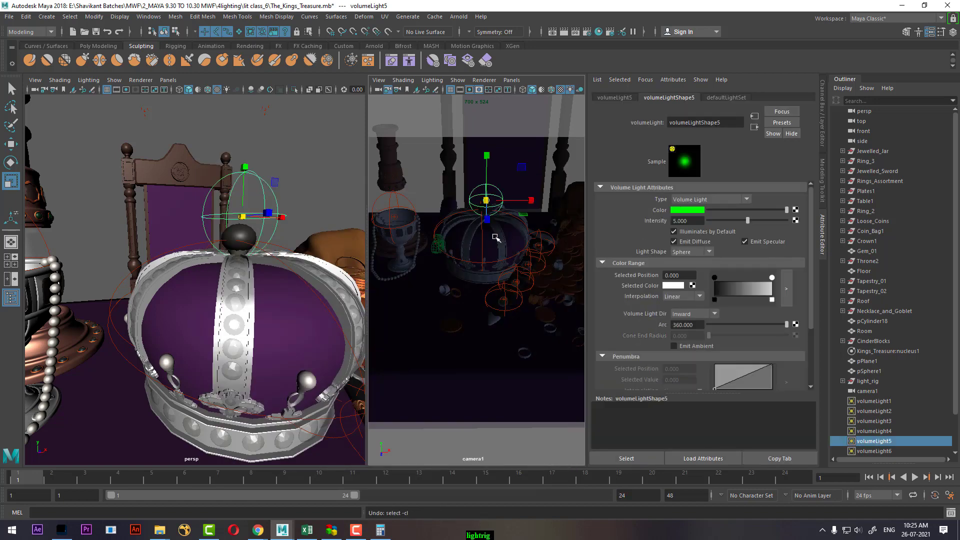
# - Set the position 0 marker in the crown body light's Color Range to yellow and render the camera1 view
pyautogui.click(483, 244)
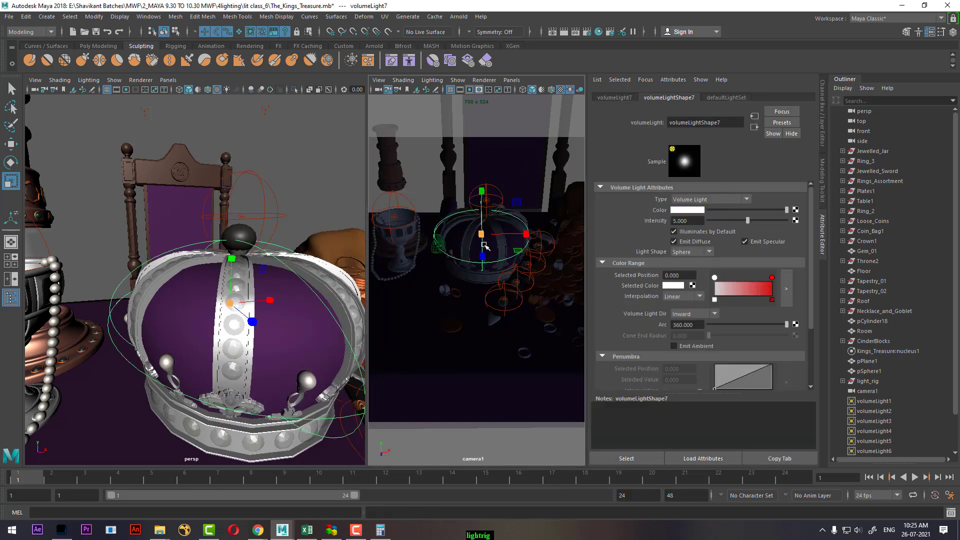
pyautogui.click(673, 286)
pyautogui.click(615, 279)
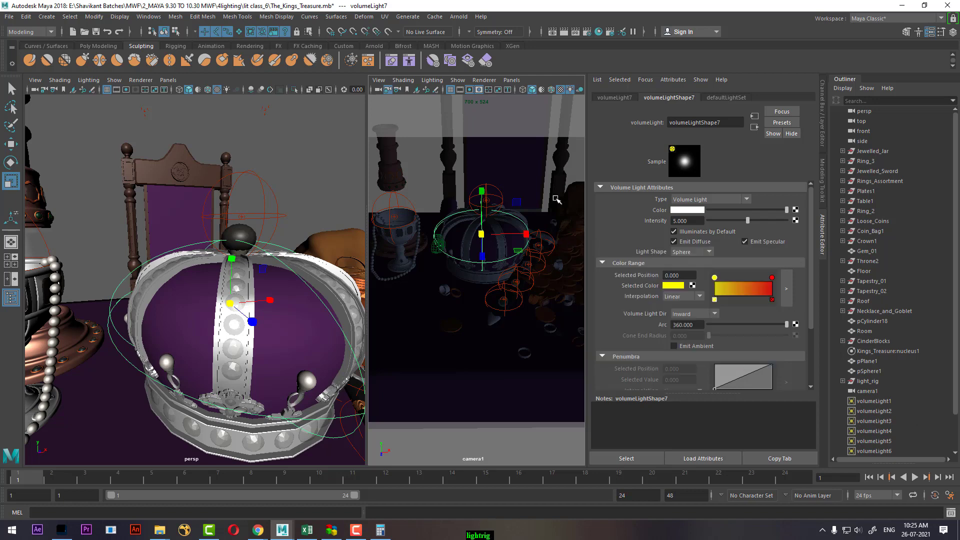
pyautogui.click(498, 191)
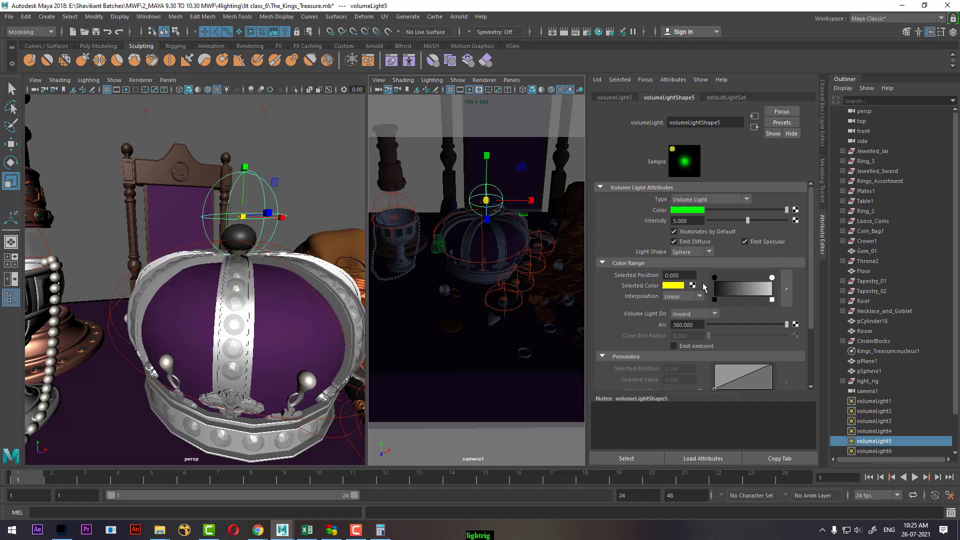
pyautogui.click(573, 169)
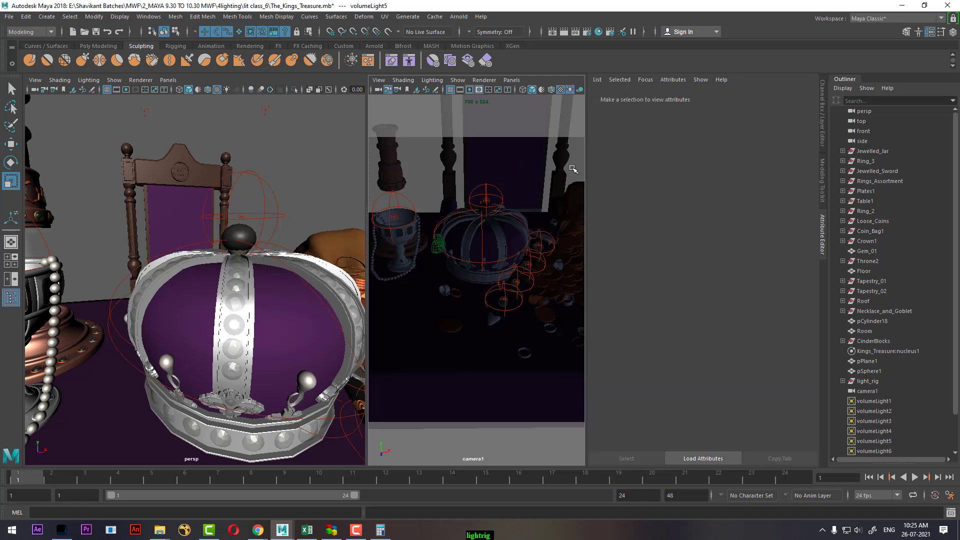
pyautogui.click(563, 31)
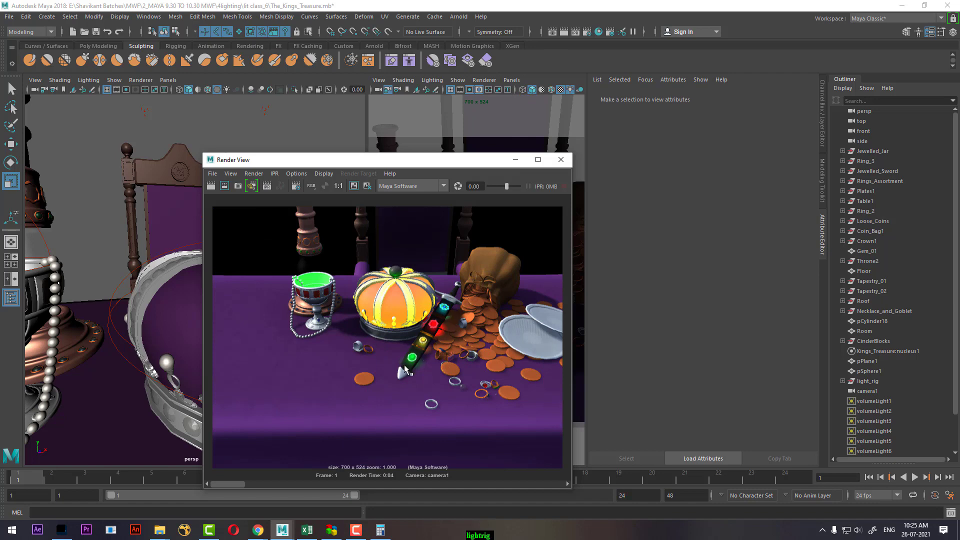
pyautogui.click(561, 159)
# - Duplicate the volume light above the crown, keeping its green Color and Inward direction
pyautogui.click(240, 209)
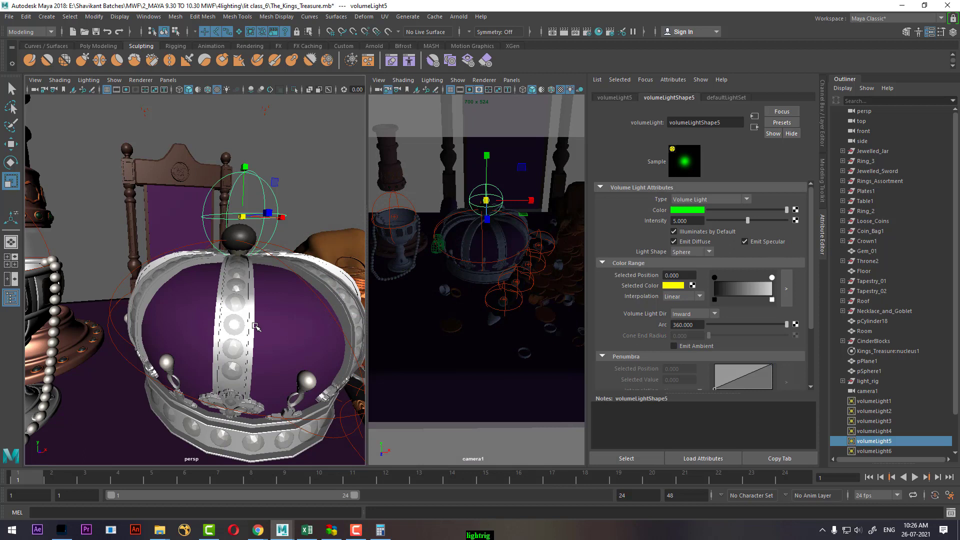
pyautogui.scroll(-1, 619, 315)
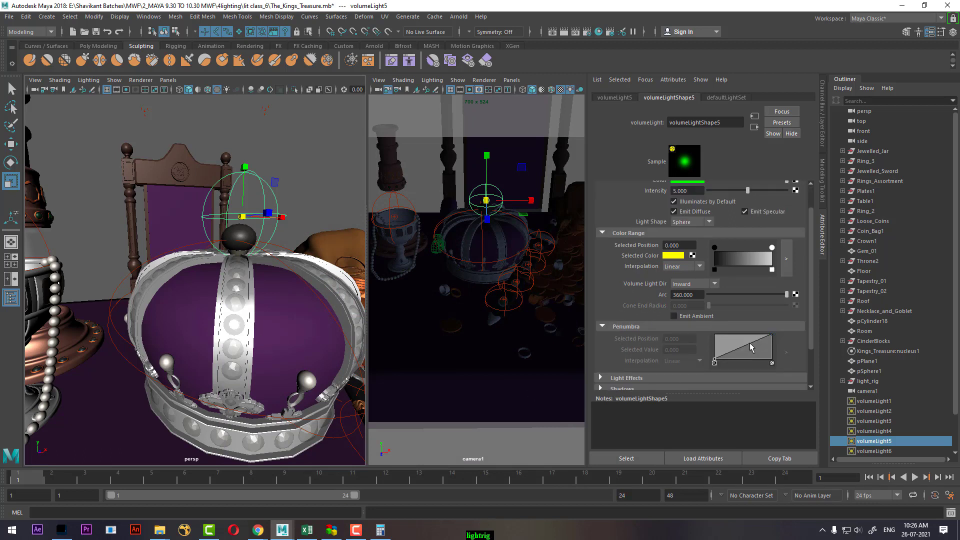
pyautogui.click(713, 284)
pyautogui.click(709, 283)
pyautogui.keyDown('alt'); pyautogui.moveTo(270, 330); pyautogui.dragTo(296, 343); pyautogui.keyUp('alt')
pyautogui.keyDown('alt'); pyautogui.moveTo(296, 342); pyautogui.dragTo(230, 326, button='right'); pyautogui.keyUp('alt')
pyautogui.keyDown('alt'); pyautogui.moveTo(190, 307); pyautogui.dragTo(221, 308); pyautogui.keyUp('alt')
pyautogui.press('w')
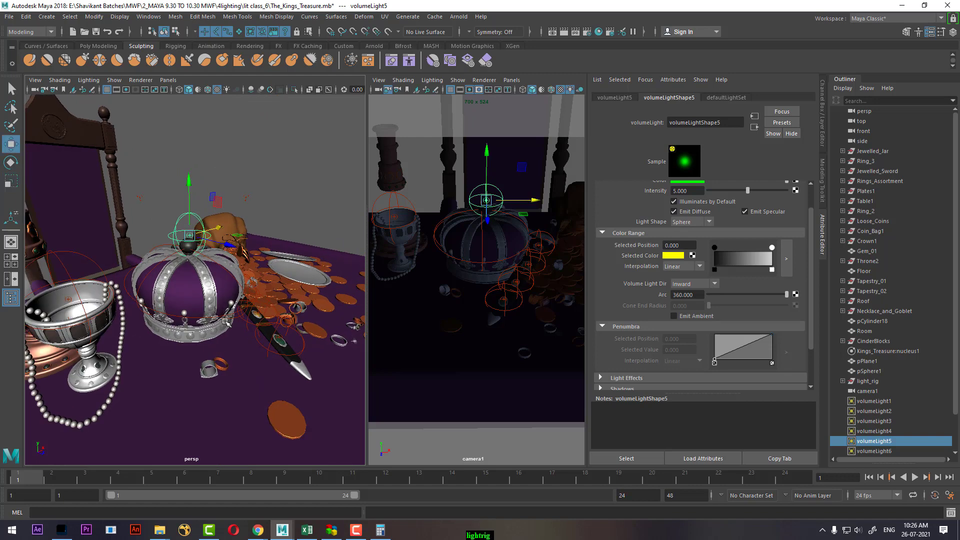
pyautogui.hotkey('ctrl', 'd')
# - Move the duplicated light down to the table in front of the crown, around the silver ring
pyautogui.moveTo(227, 248); pyautogui.dragTo(289, 264)
pyautogui.moveTo(241, 196); pyautogui.dragTo(152, 334)
pyautogui.keyDown('alt'); pyautogui.moveTo(152, 334); pyautogui.dragTo(198, 345, button='right'); pyautogui.keyUp('alt')
pyautogui.moveTo(292, 393); pyautogui.dragTo(232, 382)
pyautogui.keyDown('alt'); pyautogui.moveTo(214, 420); pyautogui.dragTo(298, 407); pyautogui.keyUp('alt')
pyautogui.moveTo(244, 355); pyautogui.dragTo(245, 338)
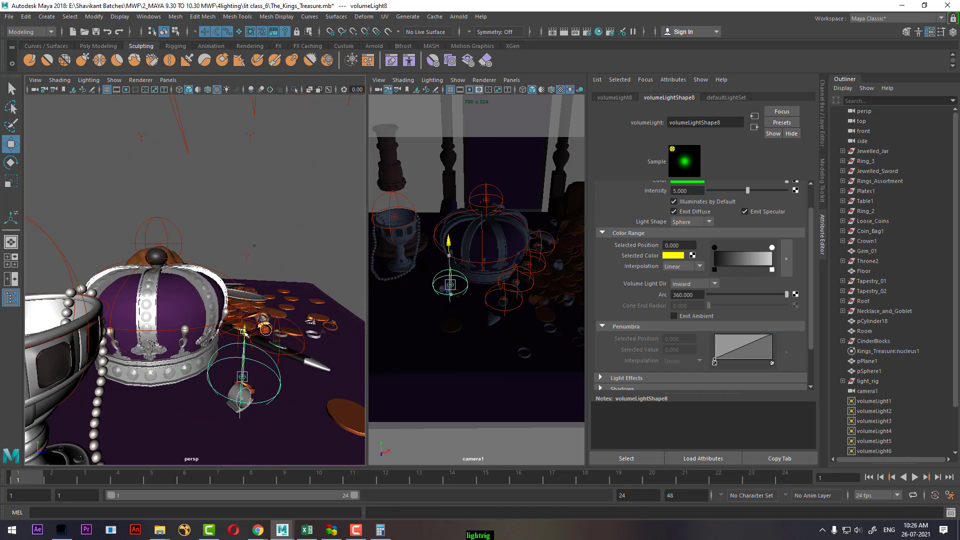
# - Render the camera1 view to check the new light on the silver ring
pyautogui.click(511, 317)
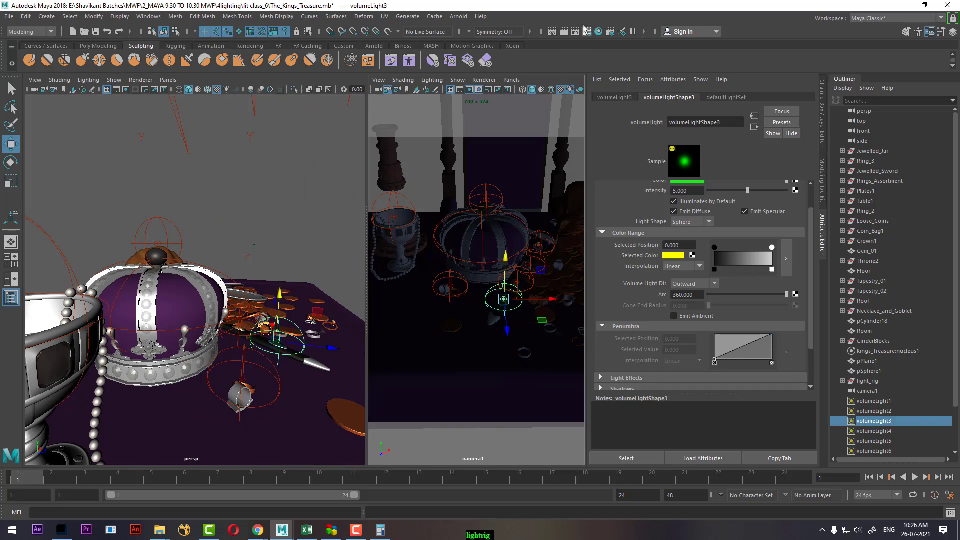
pyautogui.click(564, 32)
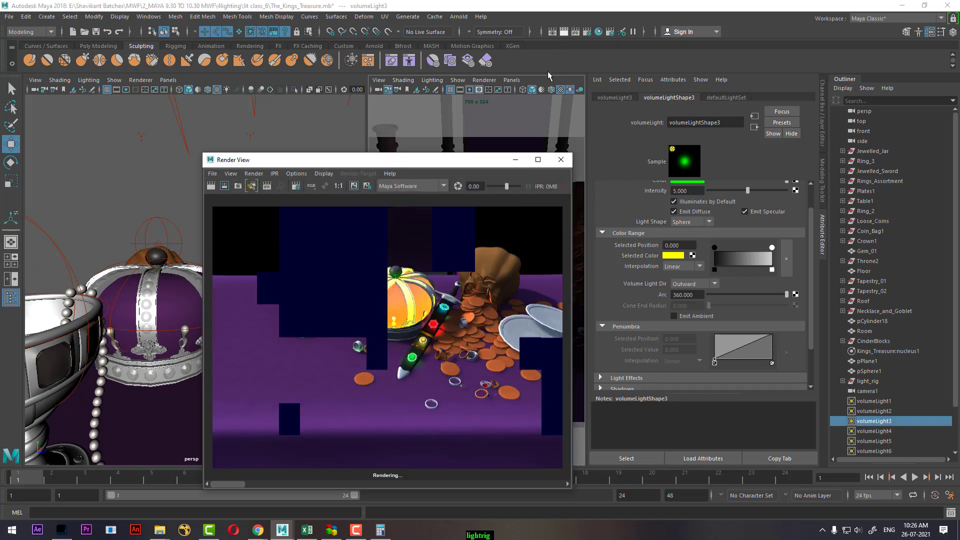
pyautogui.click(561, 160)
# - Set the ring light's Volume Light Dir to Down Axis and render both the perspective and camera1 views
pyautogui.click(266, 373)
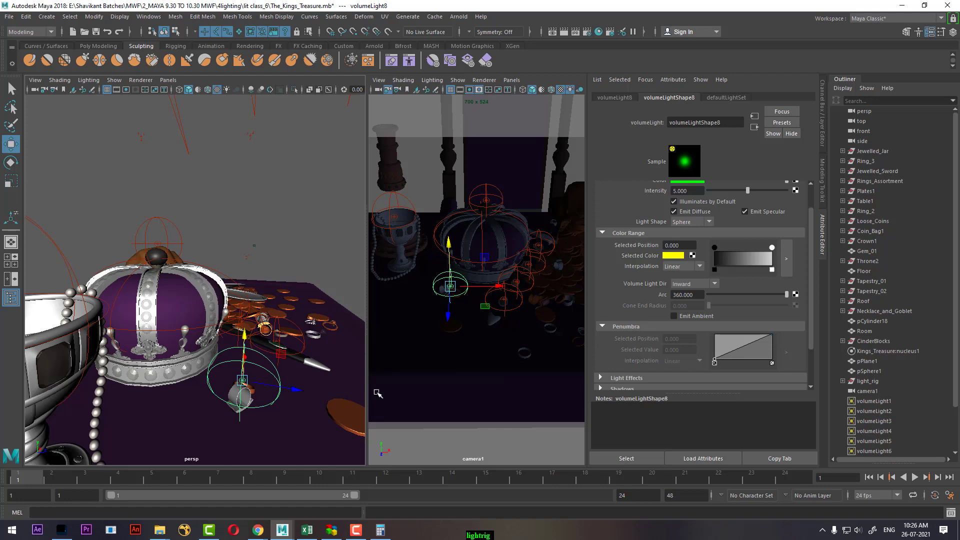
pyautogui.click(700, 284)
pyautogui.click(701, 317)
pyautogui.click(562, 32)
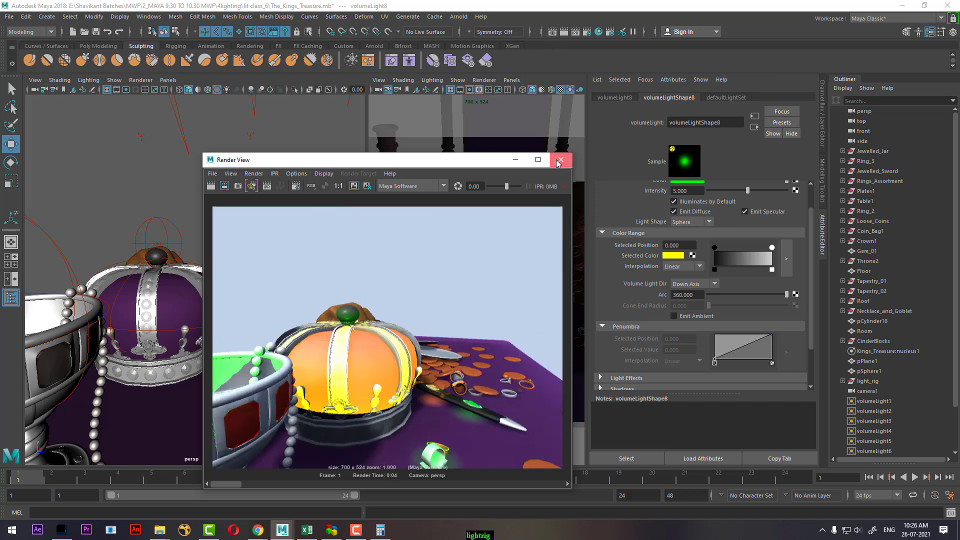
pyautogui.click(558, 162)
pyautogui.click(496, 173)
pyautogui.click(562, 33)
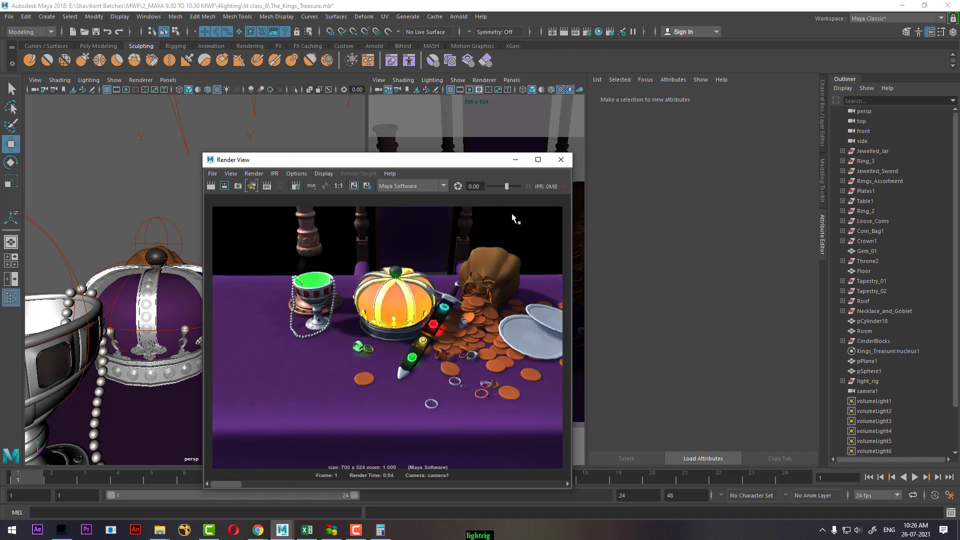
pyautogui.moveTo(444, 173); pyautogui.dragTo(699, 110)
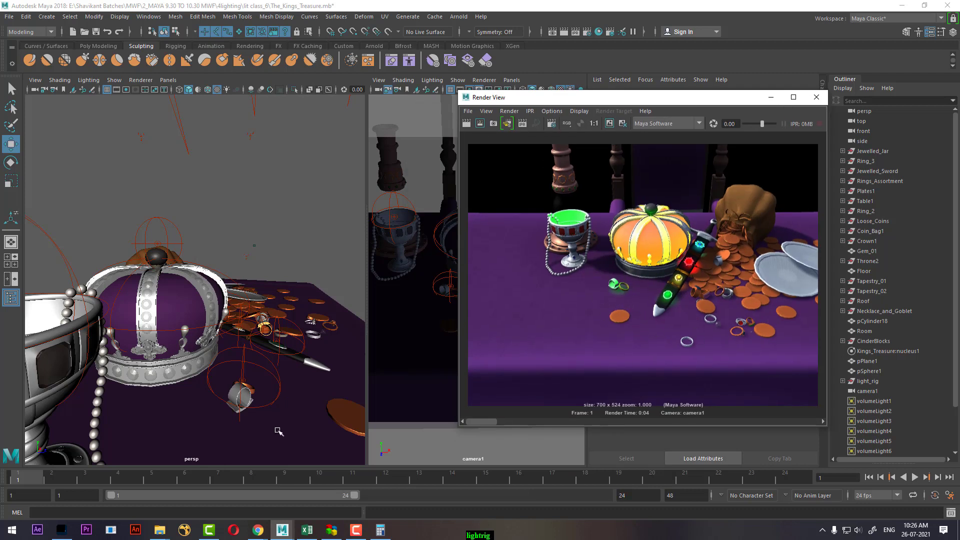
# - Reposition the green light so it is centered over the silver ring, and deselect it
pyautogui.click(270, 378)
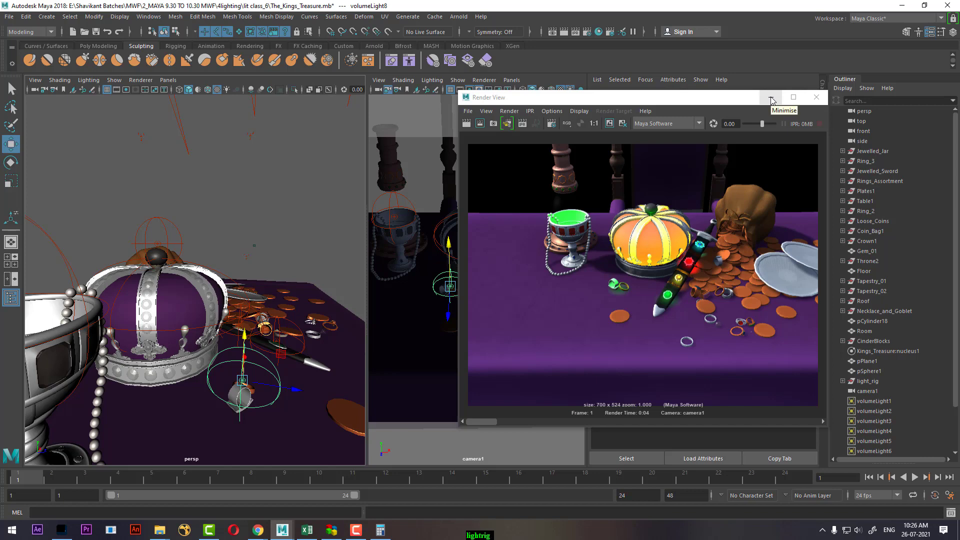
pyautogui.keyDown('alt'); pyautogui.moveTo(275, 375); pyautogui.dragTo(235, 381); pyautogui.keyUp('alt')
pyautogui.press('r')
pyautogui.press('w')
pyautogui.moveTo(208, 410); pyautogui.dragTo(254, 410)
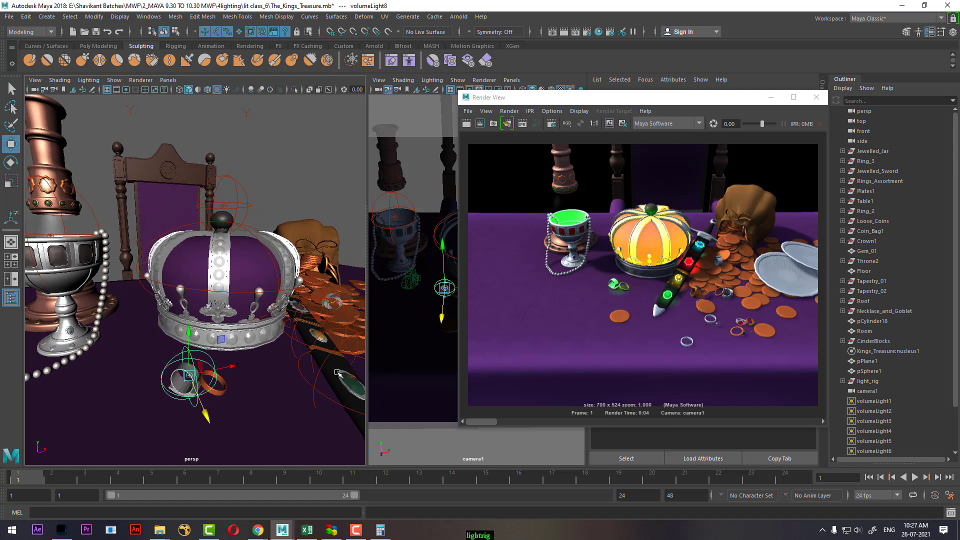
pyautogui.click(220, 262)
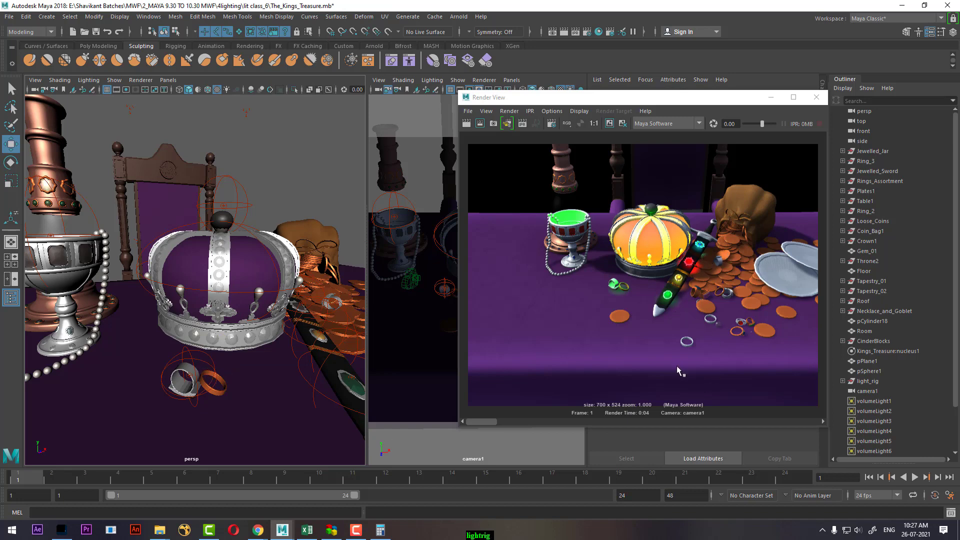
# - Set camera1's Environment Background Color to a greyish blue sampled from the rendered image and render the view again
pyautogui.moveTo(624, 95); pyautogui.dragTo(320, 306)
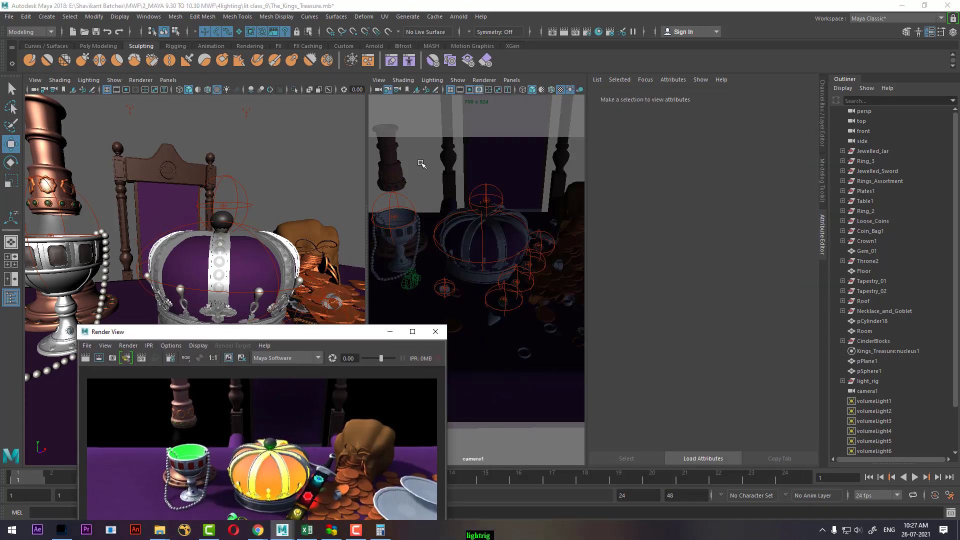
pyautogui.click(379, 90)
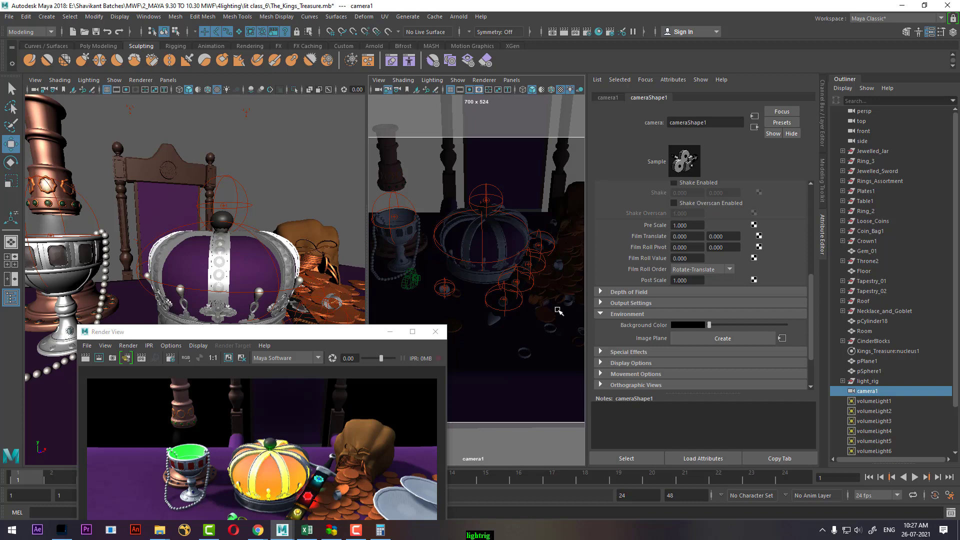
pyautogui.click(688, 325)
pyautogui.moveTo(294, 332); pyautogui.dragTo(316, 201)
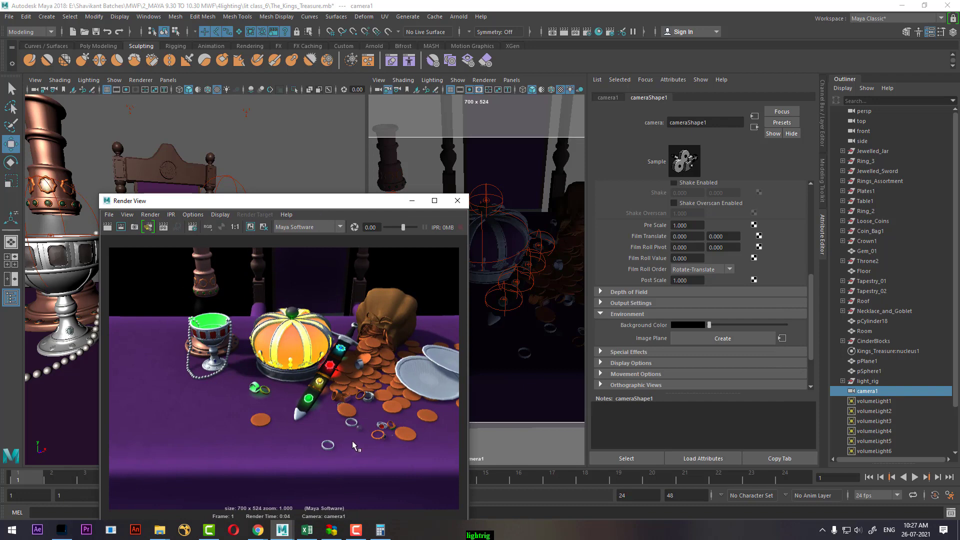
pyautogui.click(696, 325)
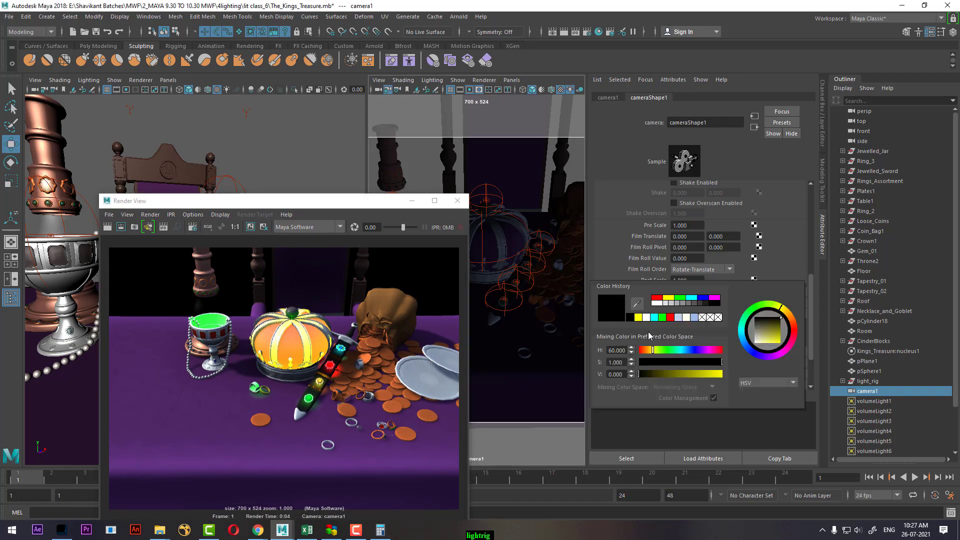
pyautogui.click(638, 305)
pyautogui.click(357, 382)
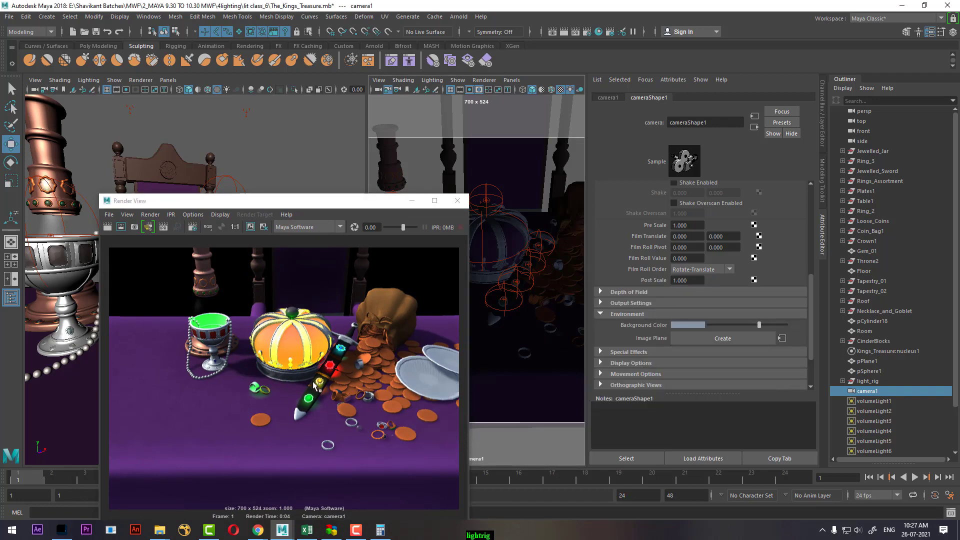
pyautogui.click(107, 226)
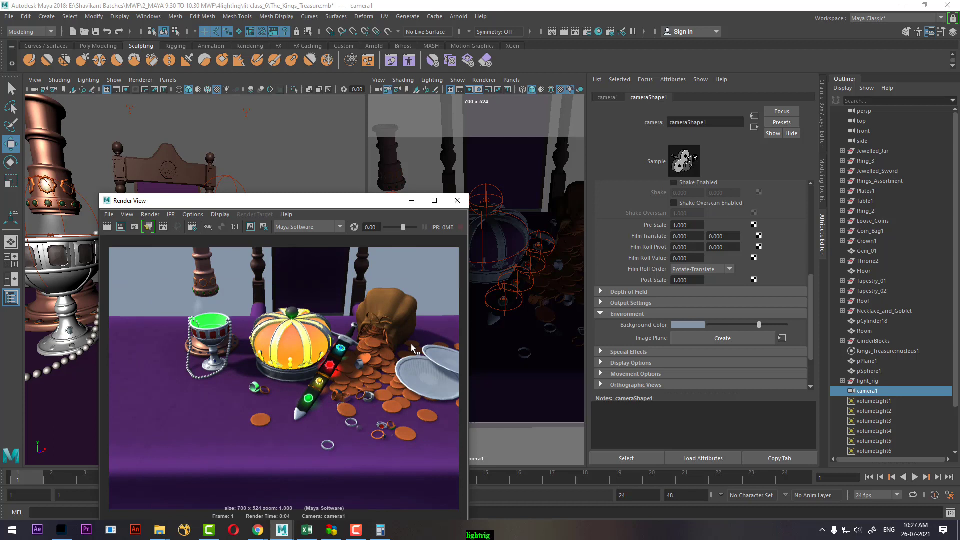
pyautogui.moveTo(359, 206); pyautogui.dragTo(297, 155)
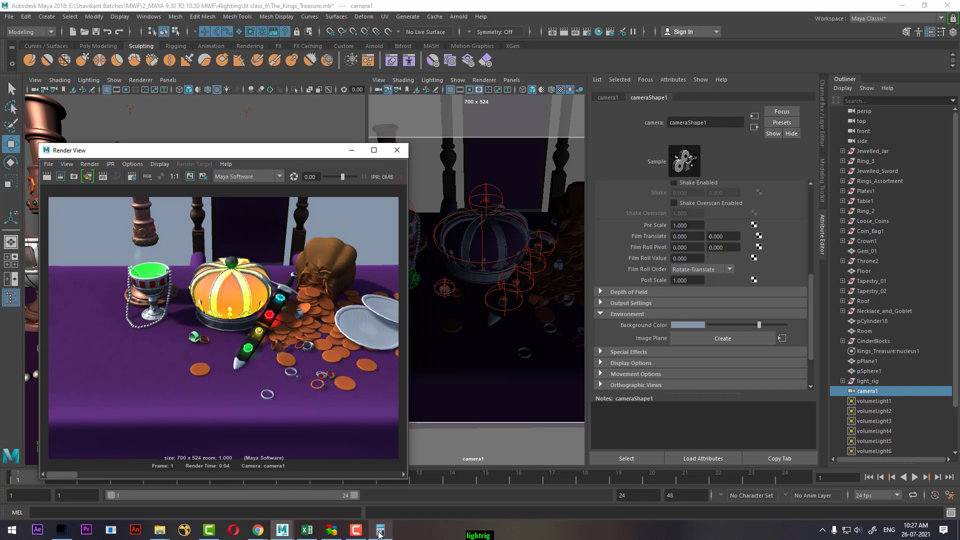
pyautogui.click(356, 530)
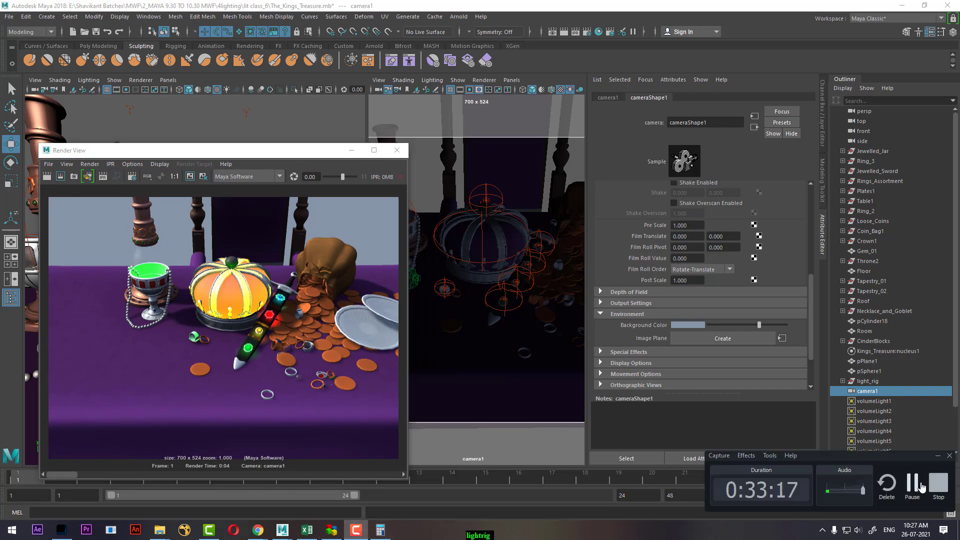